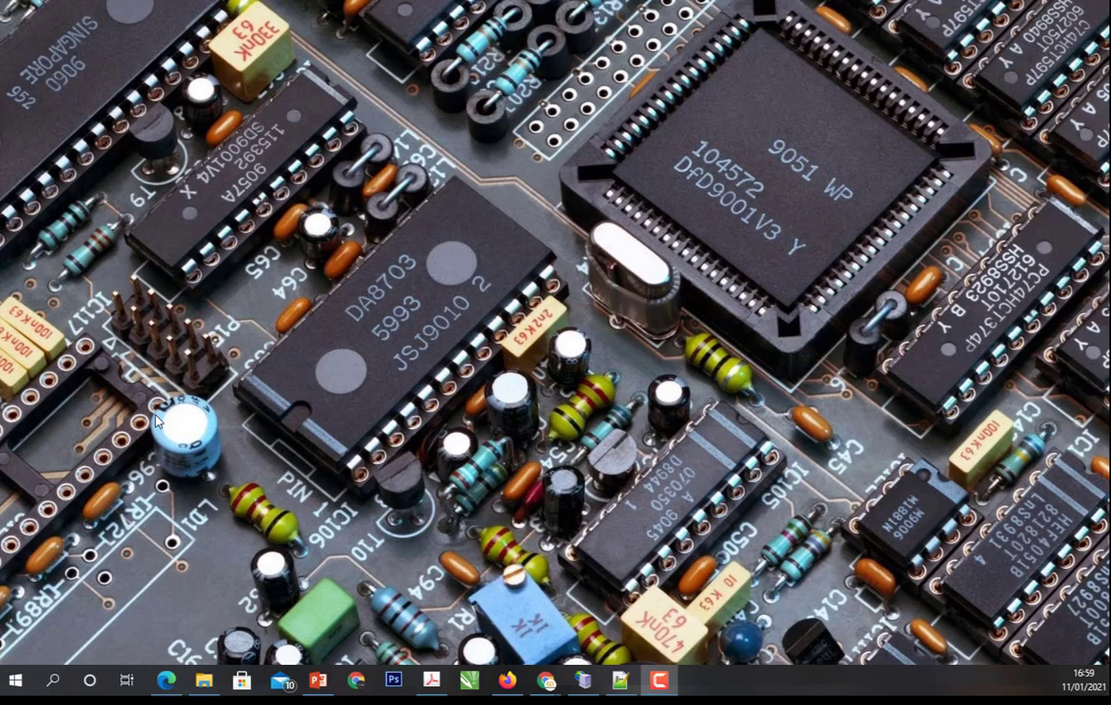
- Open Notepad in a maximized window and write the first line "aplikasi yang memakai database"
{"action": "left_click", "coordinate": [14, 681]}
{"action": "left_click", "coordinate": [15, 681]}
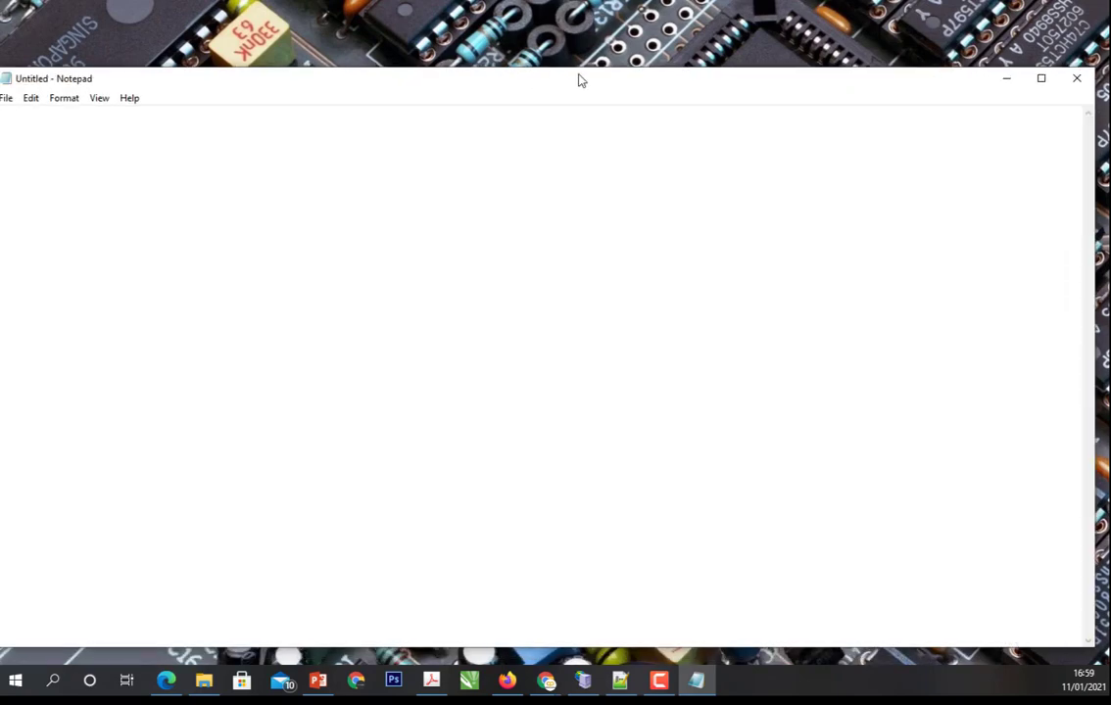
{"action": "double_click", "coordinate": [580, 76]}
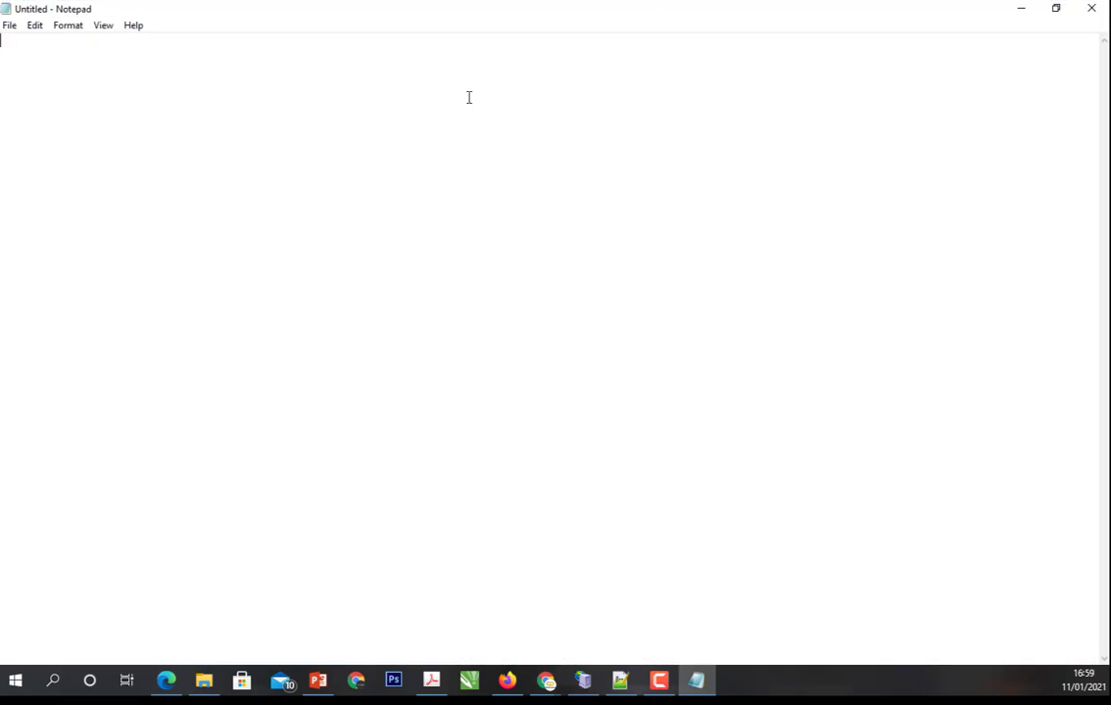
{"action": "type", "text": "aplik"}
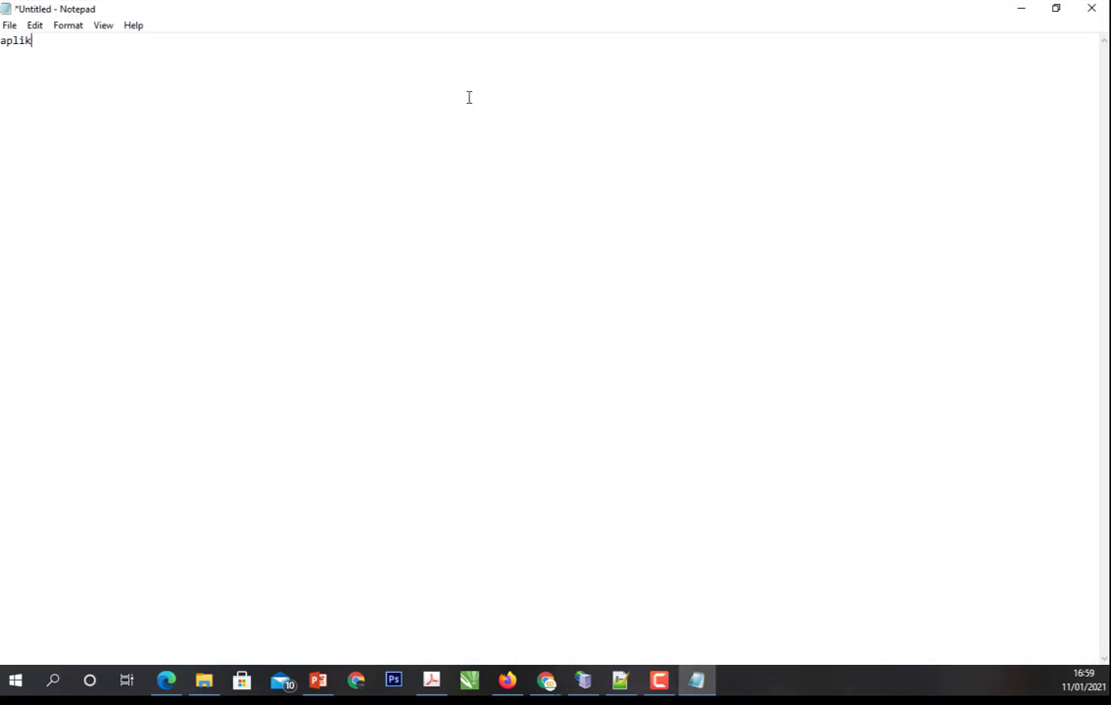
{"action": "type", "text": "asi yang memakai database"}
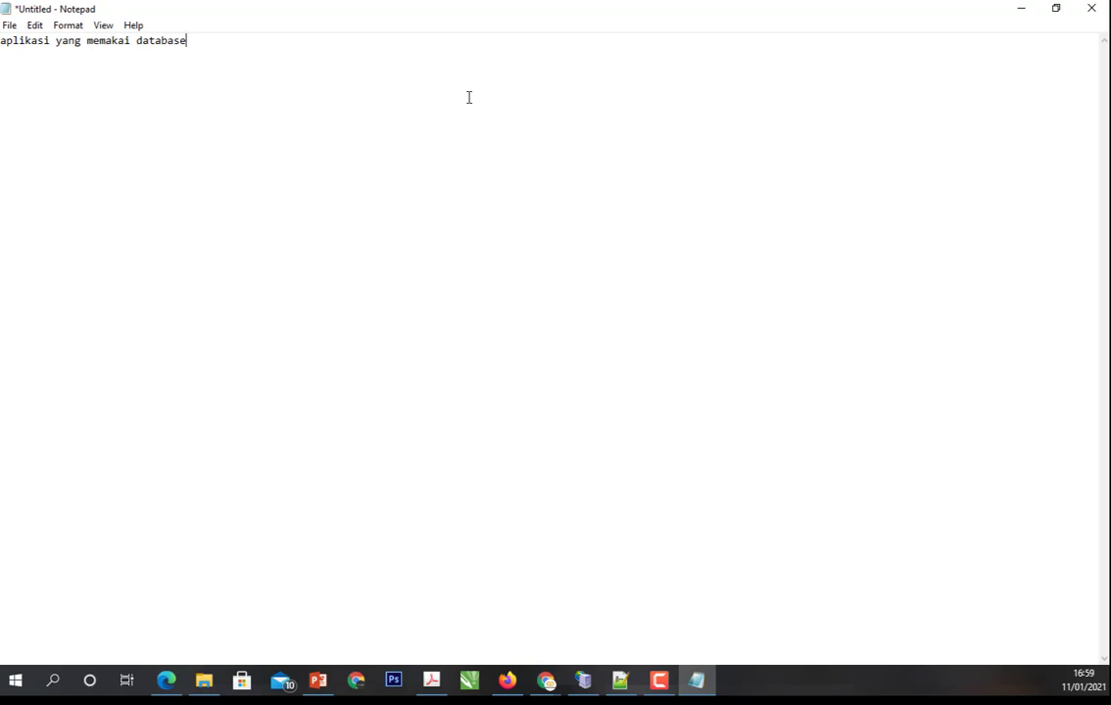
- Add the line "CMS (website)" below the first line
{"action": "key", "text": "Return"}
{"action": "type", "text": "CMS"}
{"action": "key", "text": "BackSpace"}
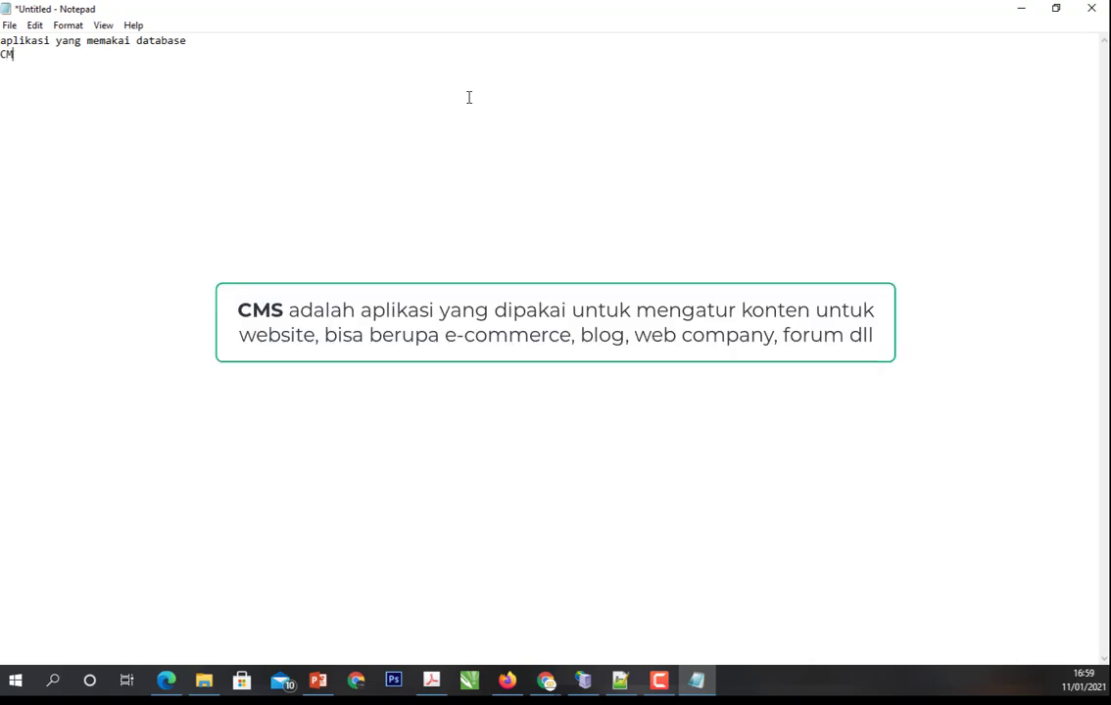
{"action": "type", "text": "S ()"}
{"action": "key", "text": "Left"}
{"action": "type", "text": "web"}
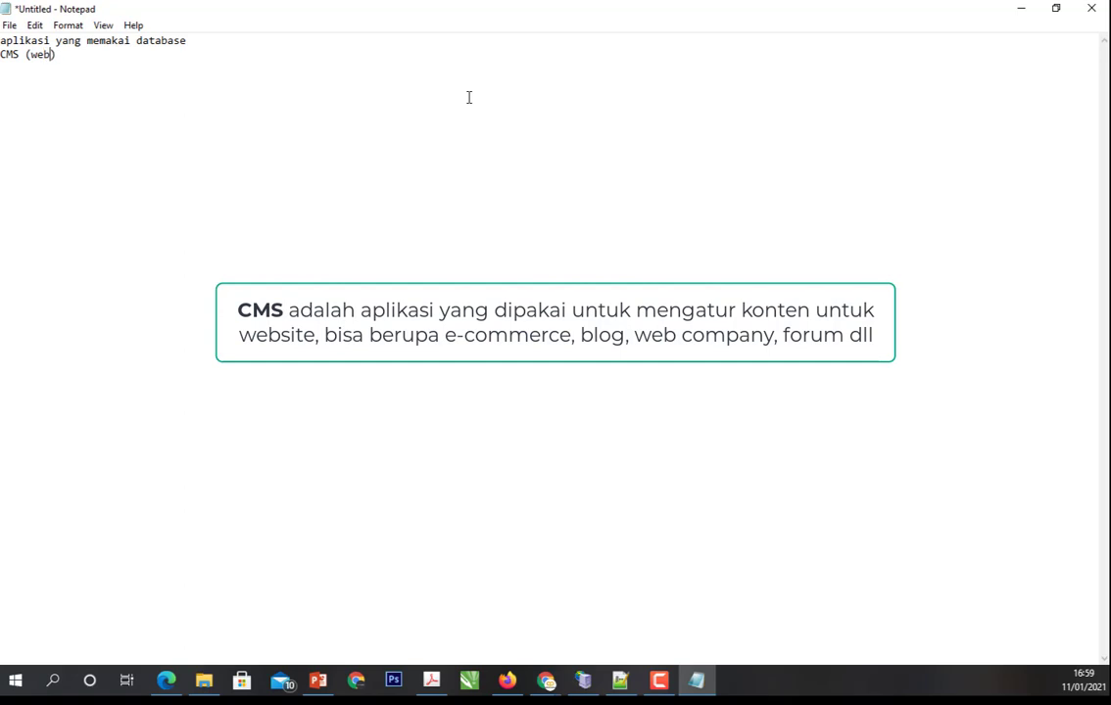
{"action": "type", "text": "site"}
{"action": "key", "text": "End"}
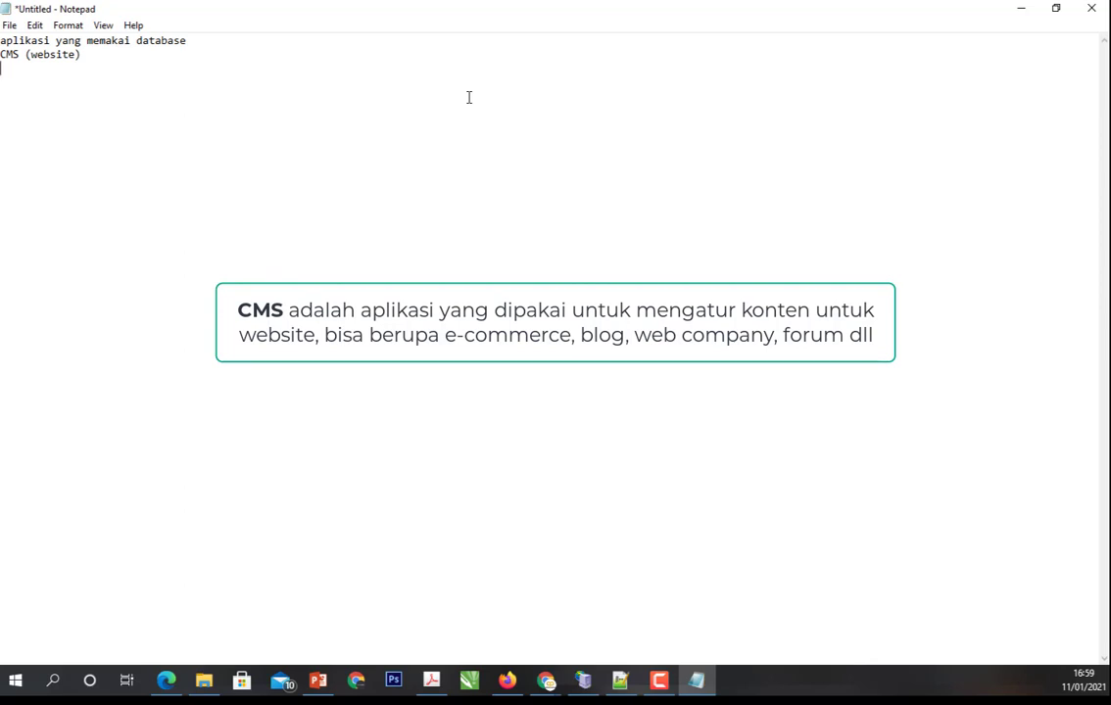
- Add the lines "kasir" and "aplikasi mencatat keuangan" to the list of applications
{"action": "type", "text": "kasir"}
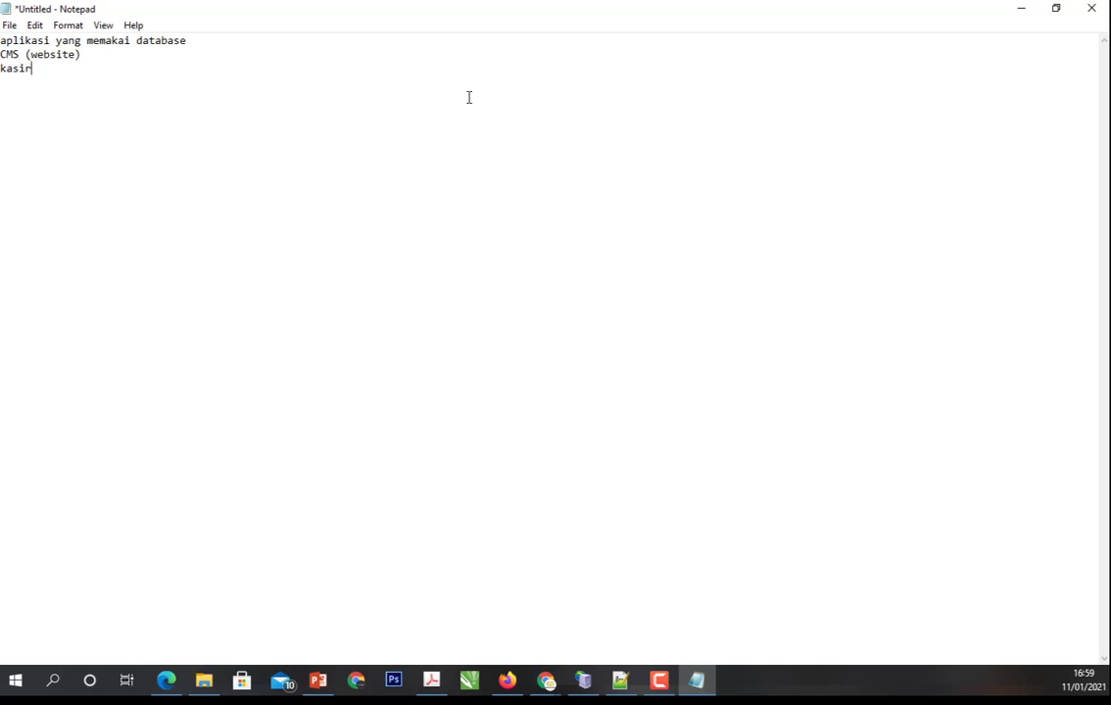
{"action": "key", "text": "Return"}
{"action": "type", "text": "aplikasi mencatat keuangan"}
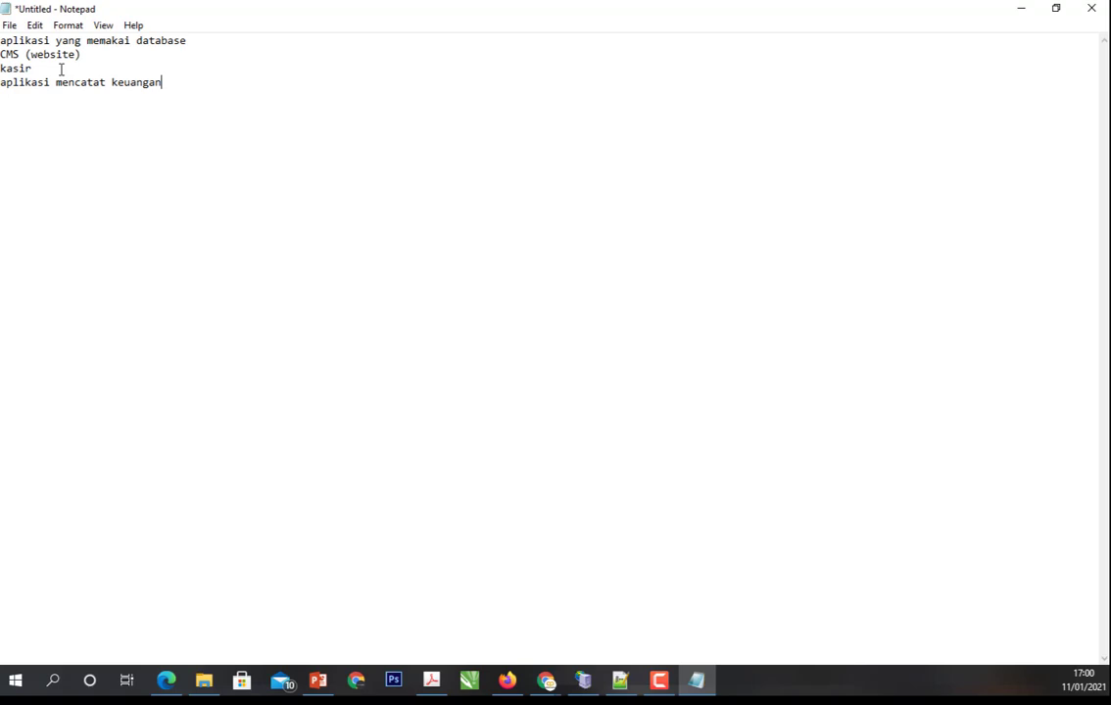
- After a blank line, write "untuk mengetahui jumlah pemasukan dan pengeluaran" below the application list
{"action": "key", "text": "Return"}
{"action": "key", "text": "Return"}
{"action": "type", "text": "untuk mengetahui jumlah "}
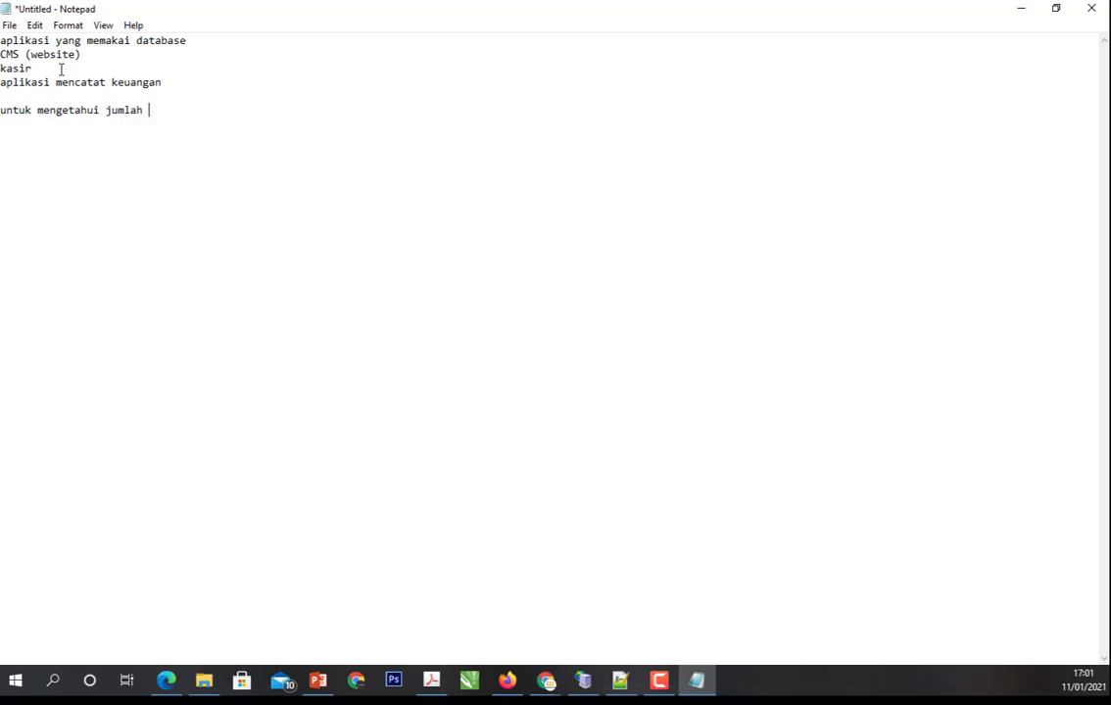
{"action": "type", "text": "peng"}
{"action": "key", "text": "BackSpace"}
{"action": "key", "text": "BackSpace"}
{"action": "type", "text": "masukan  dan pengeluaran"}
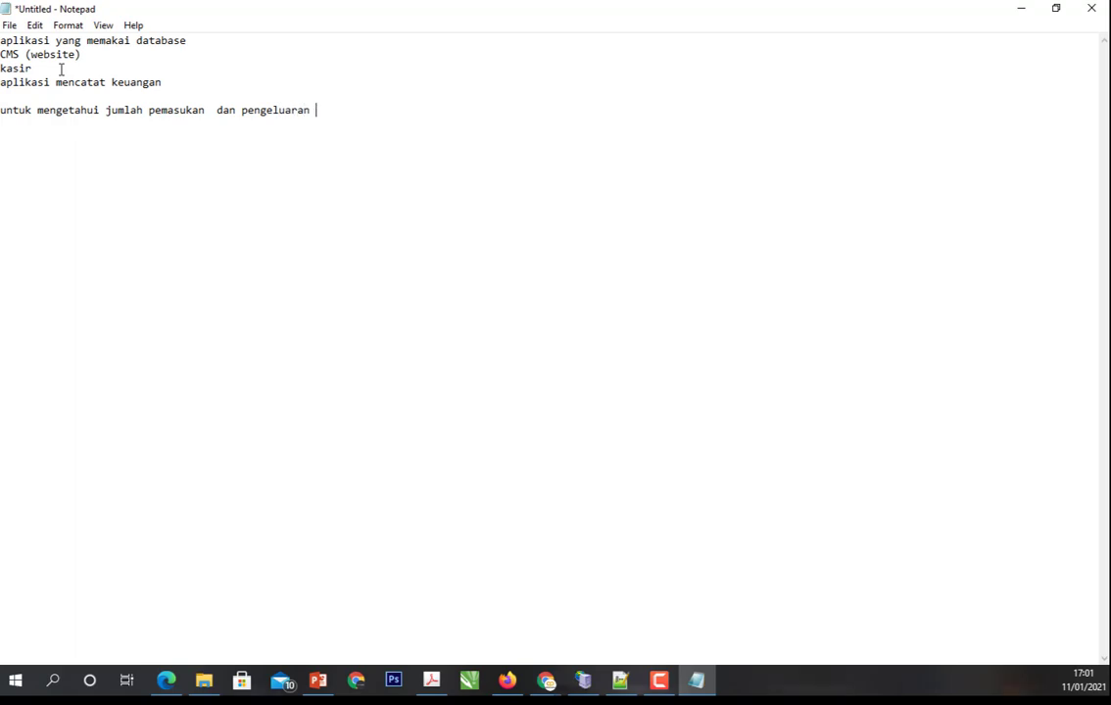
{"action": "type", "text": " tiap hari, minggu"}
- Complete the purpose sentence with "tiap hari, minggu, atau bulan" and start a new line
{"action": "key", "text": "BackSpace"}
{"action": "type", "text": ", "}
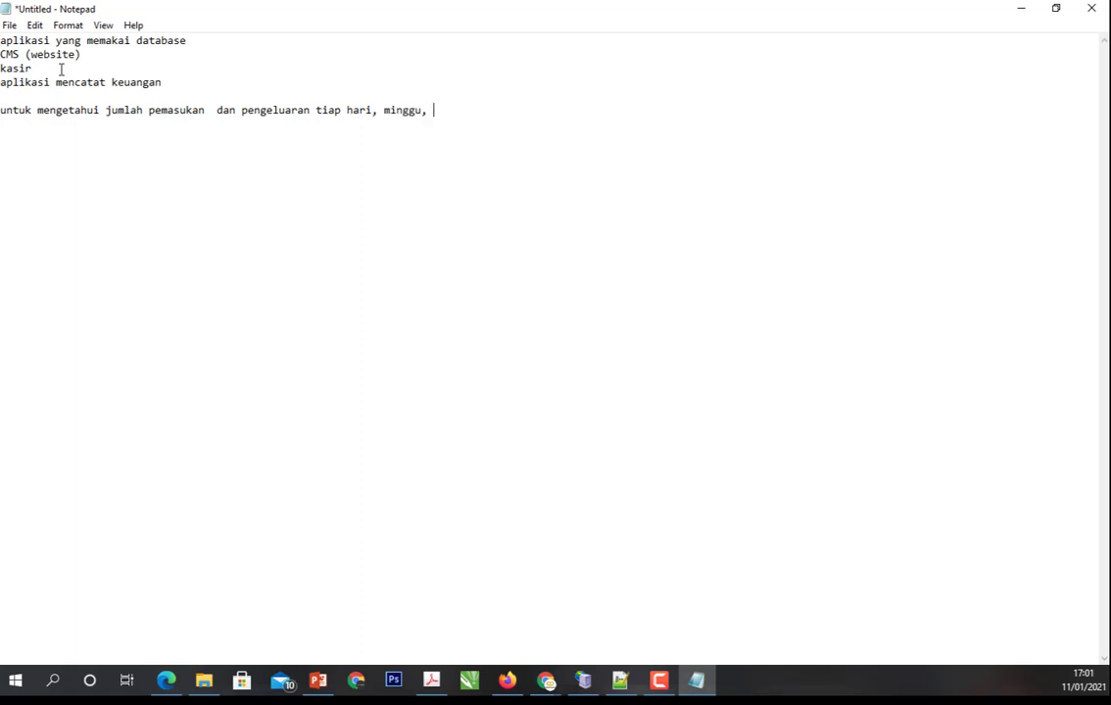
{"action": "type", "text": "atau bulan"}
{"action": "key", "text": "Return"}
- Remove the extra space between "pemasukan" and "dan" in the purpose sentence
{"action": "left_click_drag", "start_coordinate": [225, 112], "coordinate": [216, 111]}
{"action": "key", "text": "Left"}
{"action": "key", "text": "BackSpace"}
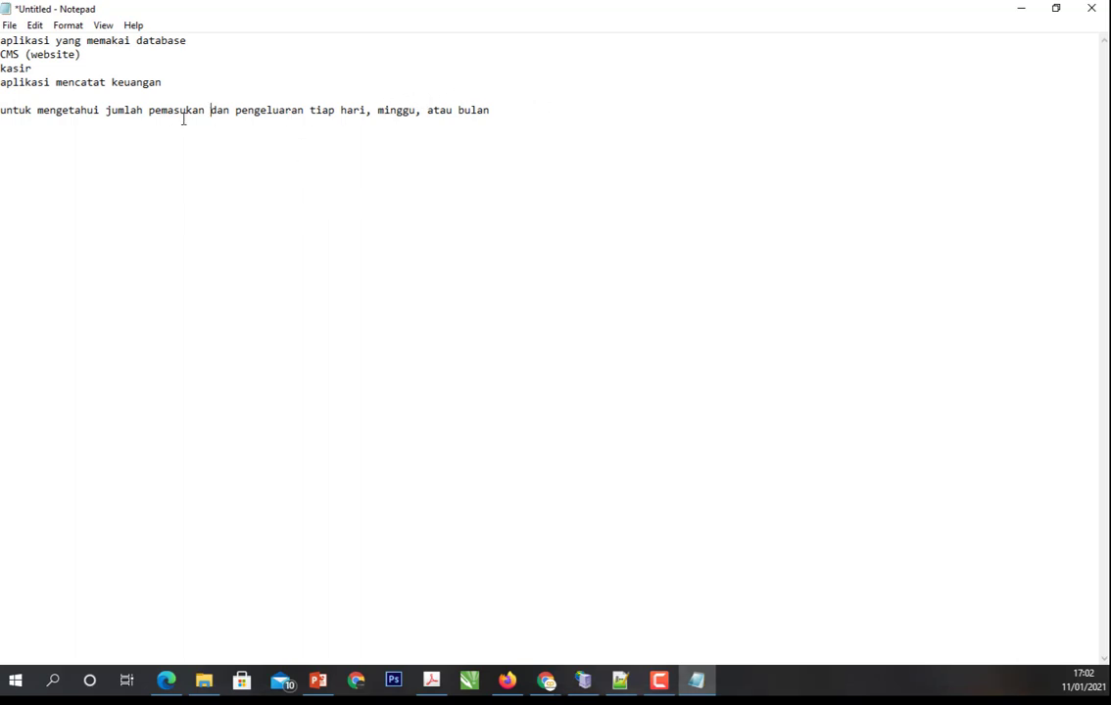
- Write "pencatatan per kategori" on the line below the purpose sentence
{"action": "left_click", "coordinate": [516, 108]}
{"action": "type", "text": "pencatatan per kategori"}
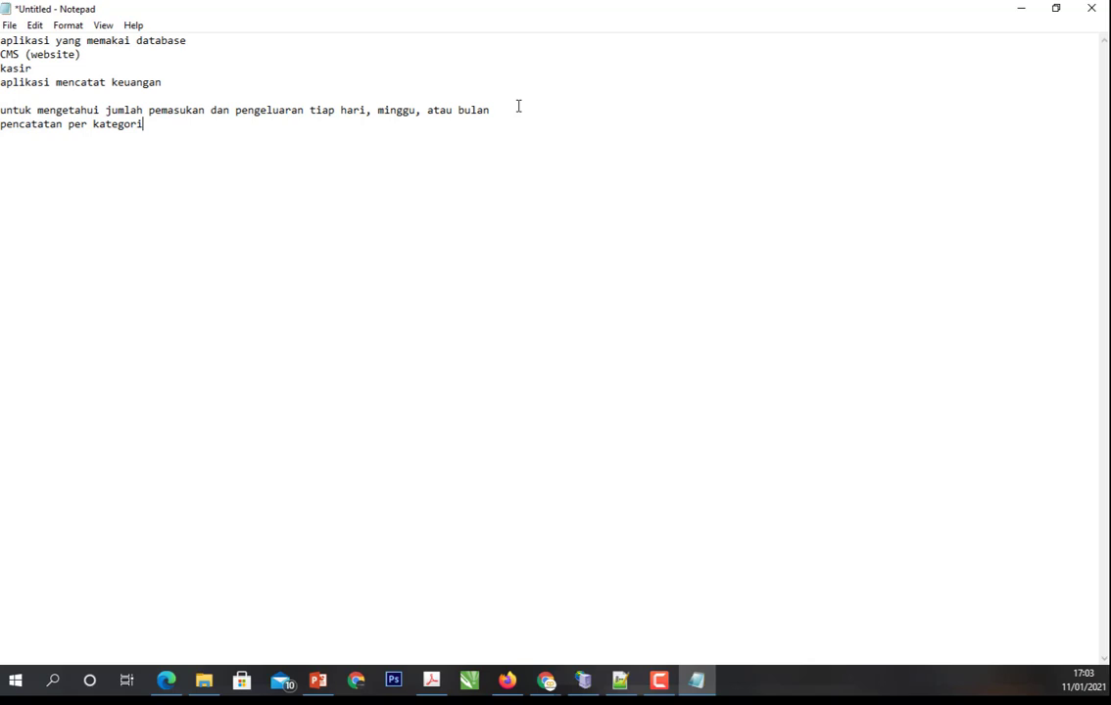
- Leave two blank lines, then add the heading "transaksi" with a dashed underline and the first field kode_transaksi
{"action": "key", "text": "Return"}
{"action": "key", "text": "Return"}
{"action": "key", "text": "Return"}
{"action": "type", "text": "transaksi"}
{"action": "key", "text": "Return"}
{"action": "type", "text": "---------"}
{"action": "type", "text": "kode_"}
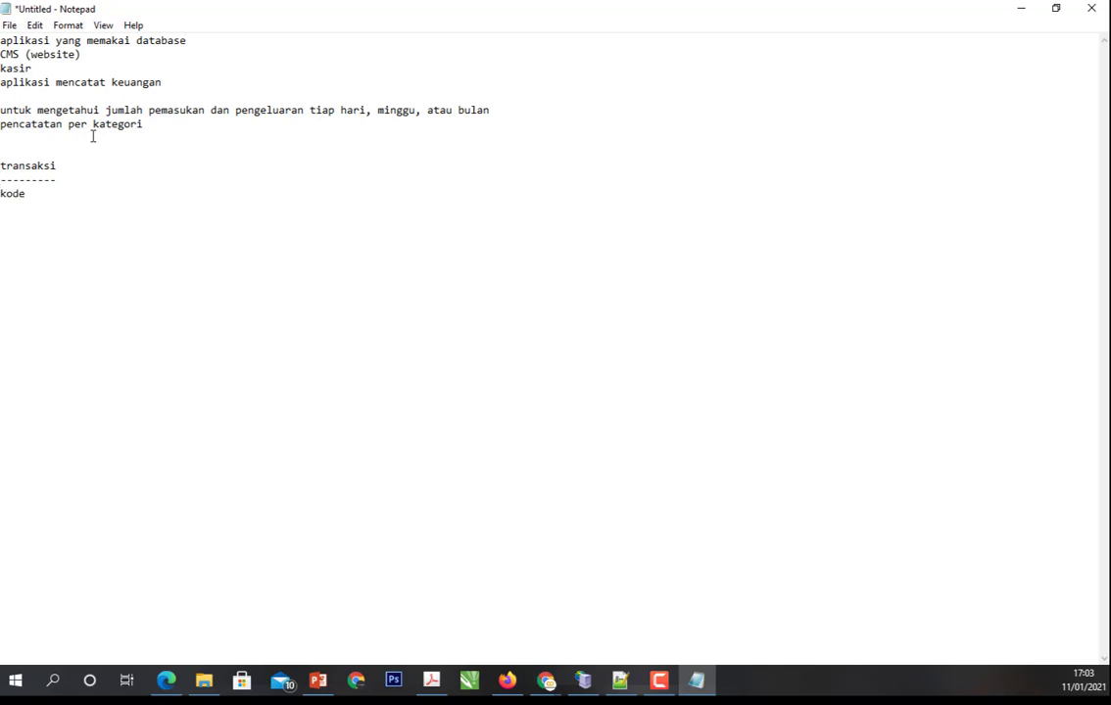
{"action": "type", "text": "transaksi"}
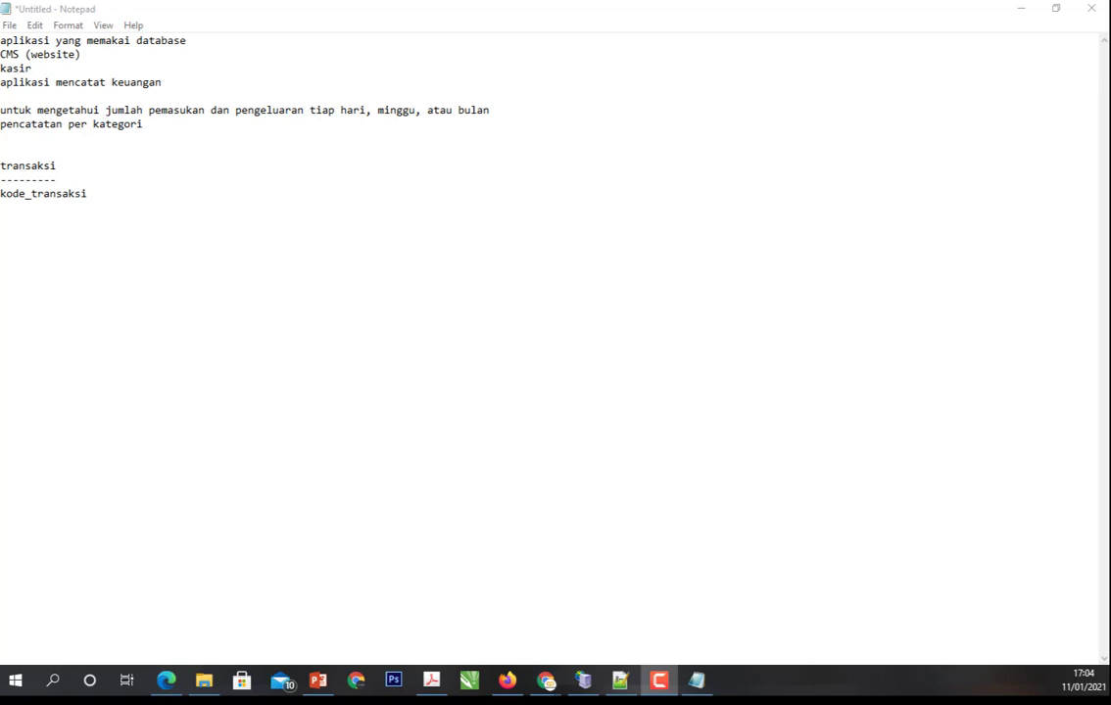
- List the fields keterangan, jumlah, kategori and jenis on separate lines below kode_transaksi
{"action": "left_click", "coordinate": [181, 211]}
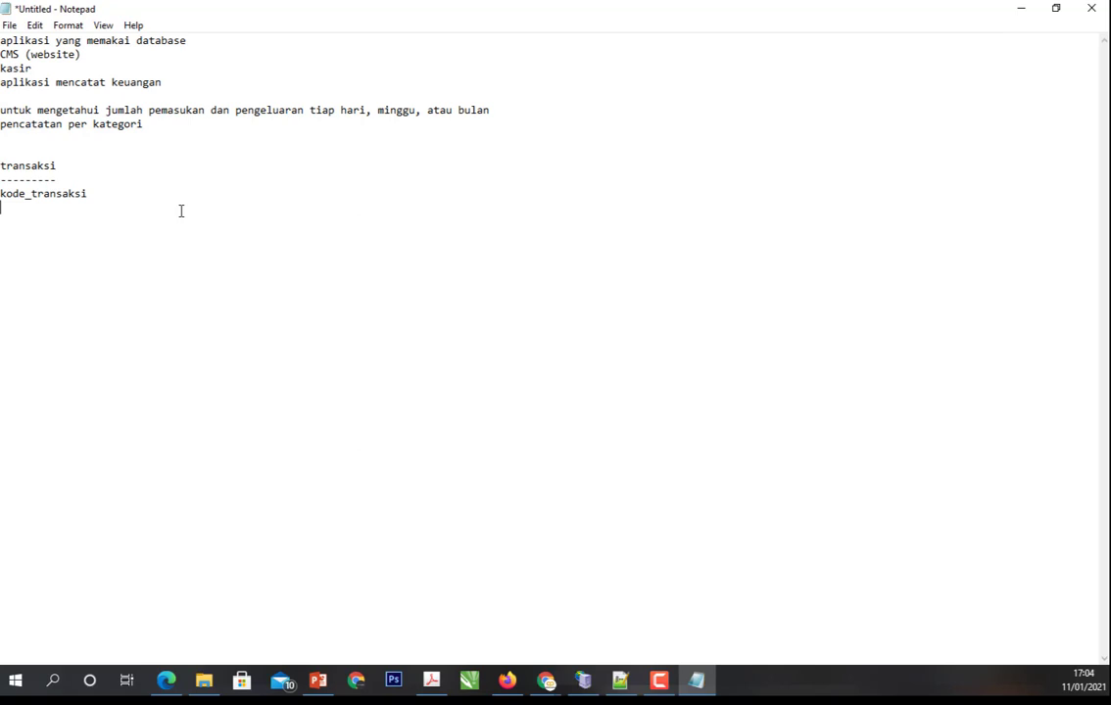
{"action": "type", "text": "keterangan"}
{"action": "key", "text": "Return"}
{"action": "type", "text": "jumlah "}
{"action": "type", "text": "kategori"}
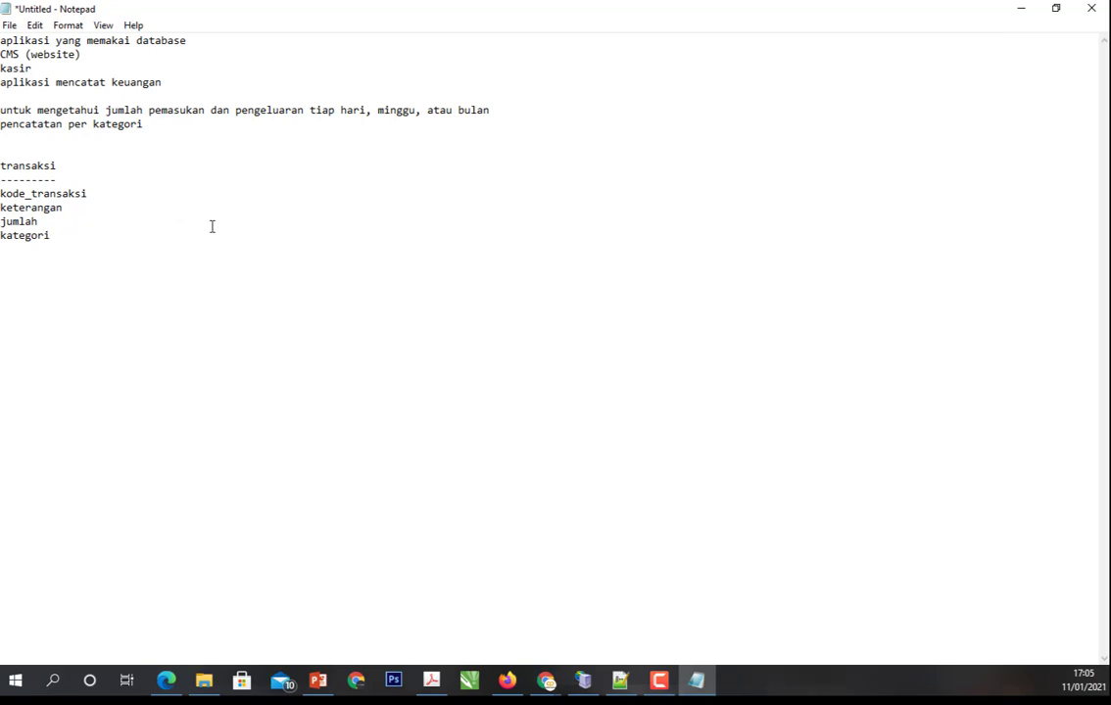
{"action": "type", "text": "jenis"}
- Mark kode_transaksi in the transaksi table with an asterisk
{"action": "key", "text": "Up"}
{"action": "key", "text": "Up"}
{"action": "key", "text": "Up"}
{"action": "key", "text": "Up"}
{"action": "key", "text": "Right"}
{"action": "key", "text": "Right"}
{"action": "key", "text": "Right"}
{"action": "key", "text": "Right"}
{"action": "key", "text": "Right"}
{"action": "key", "text": "Right"}
{"action": "key", "text": "Right"}
{"action": "key", "text": "Right"}
{"action": "key", "text": "Right"}
{"action": "type", "text": "*"}
- Add the text "primary key" on a separate line between "pencatatan per kategori" and the transaksi table
{"action": "left_click", "coordinate": [188, 129]}
{"action": "key", "text": "Return"}
{"action": "key", "text": "Return"}
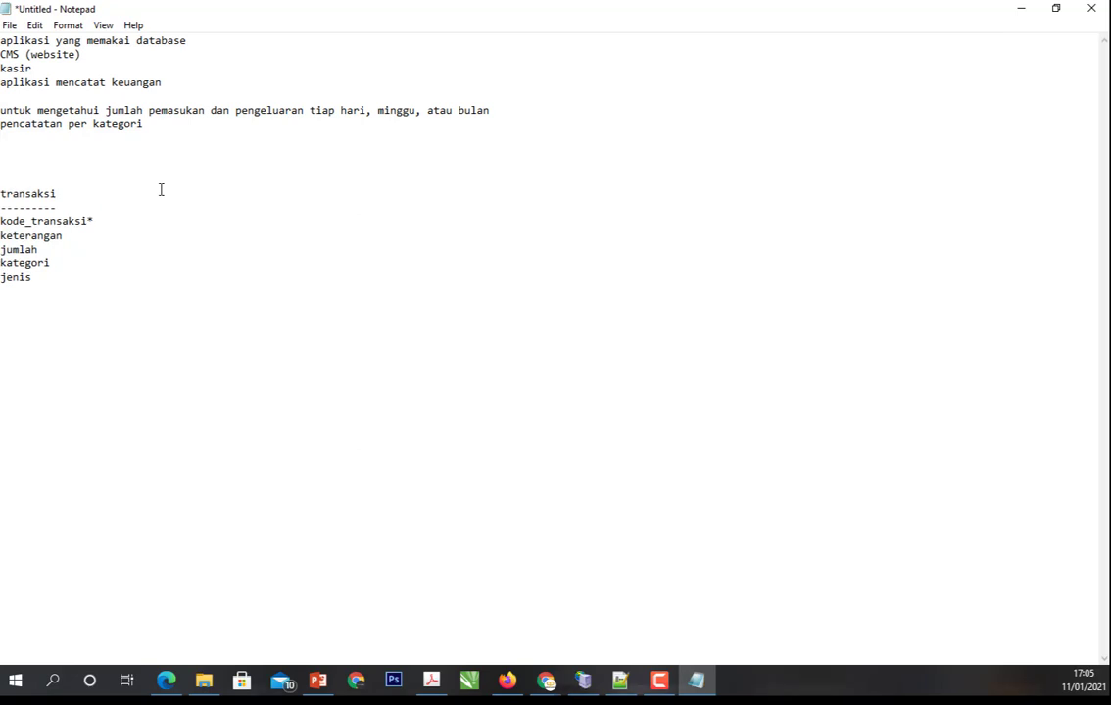
{"action": "type", "text": "primary key"}
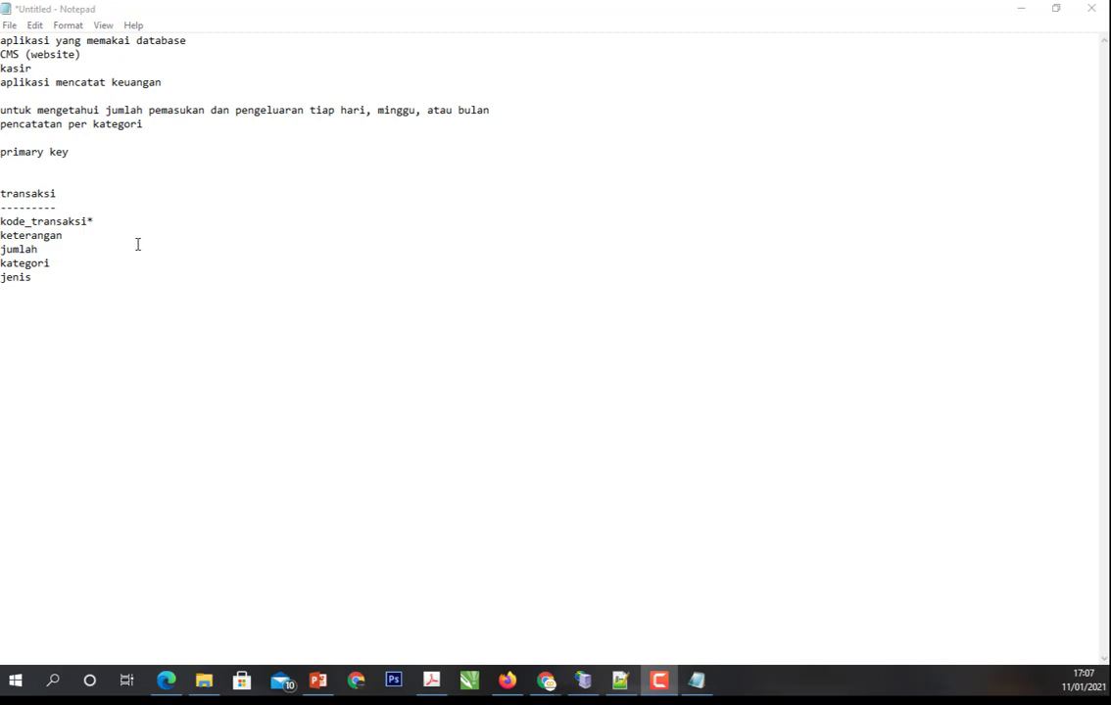
- Extend the primary key line with the definition "kunci utama dari sebuah tabel"
{"action": "left_click", "coordinate": [115, 153]}
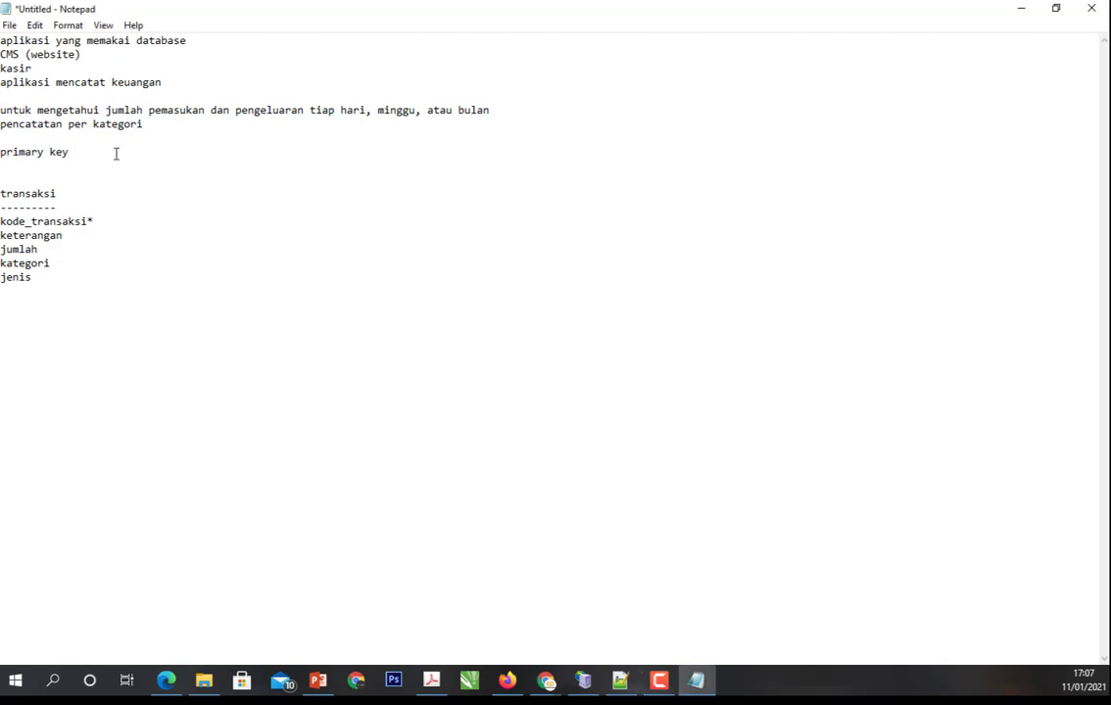
{"action": "type", "text": "kunci utama dari sebuah tabel"}
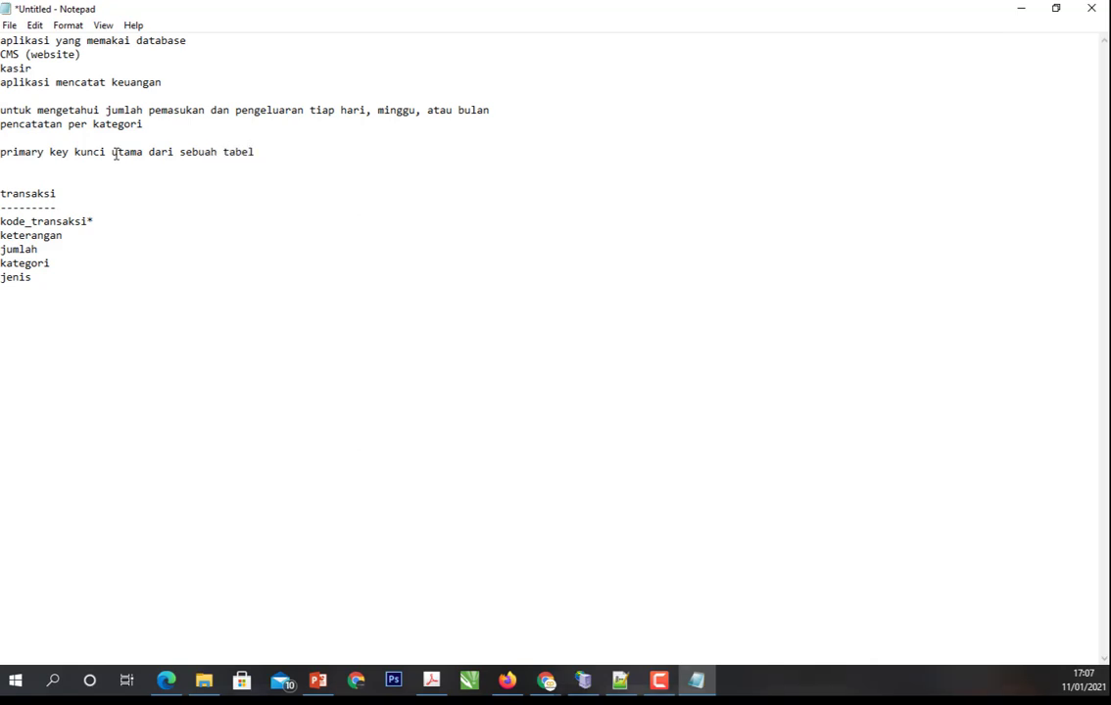
- Continue the primary key definition with ", biasanya berisikan data yang unik, karena data ini"
{"action": "type", "text": "biasanya berisikan d"}
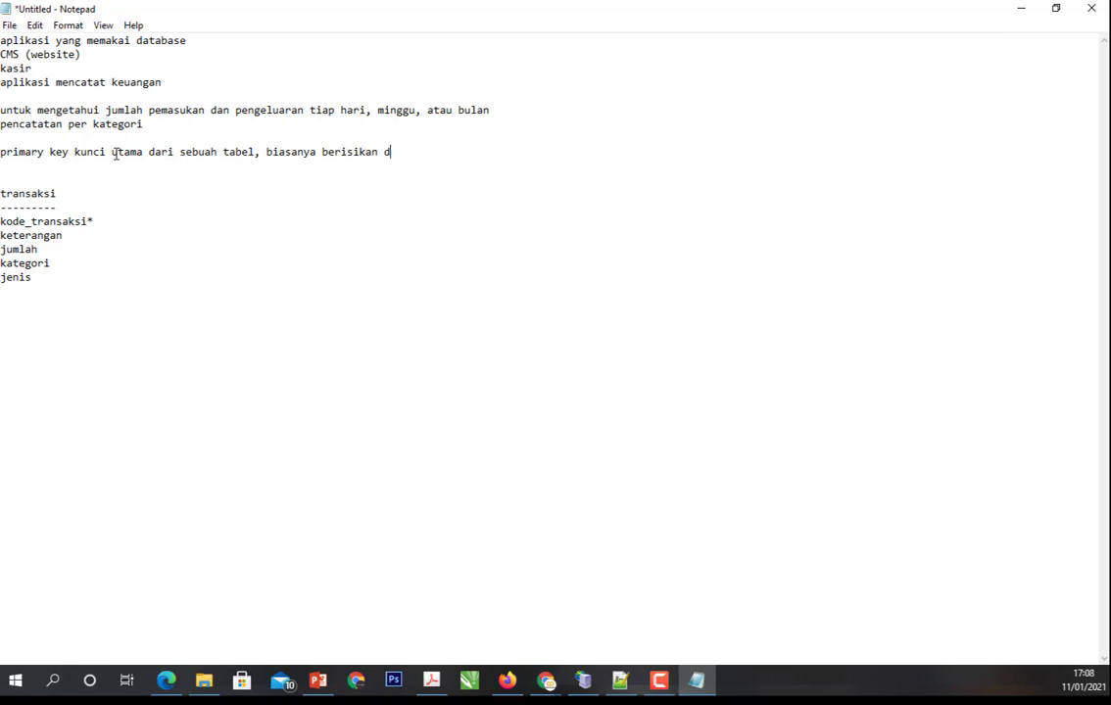
{"action": "key", "text": "BackSpace"}
{"action": "type", "text": "data yang unik, karena dat"}
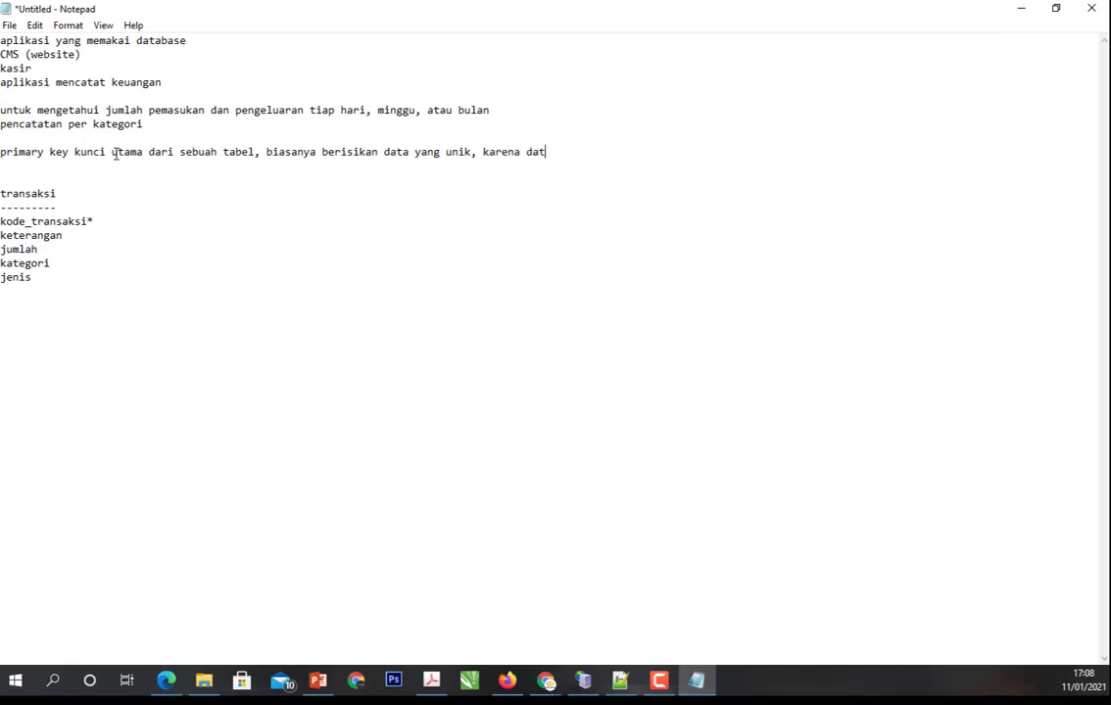
{"action": "type", "text": "a ini tidak bisa sama "}
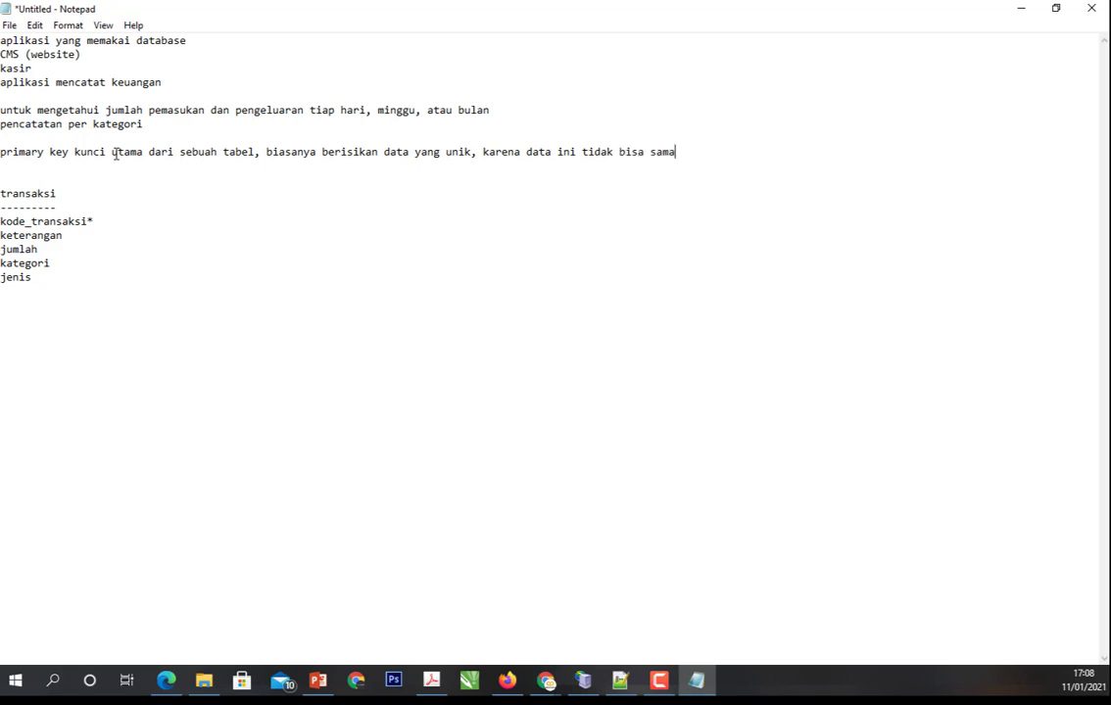
{"action": "type", "text": ", contohnya kalau sudah di si"}
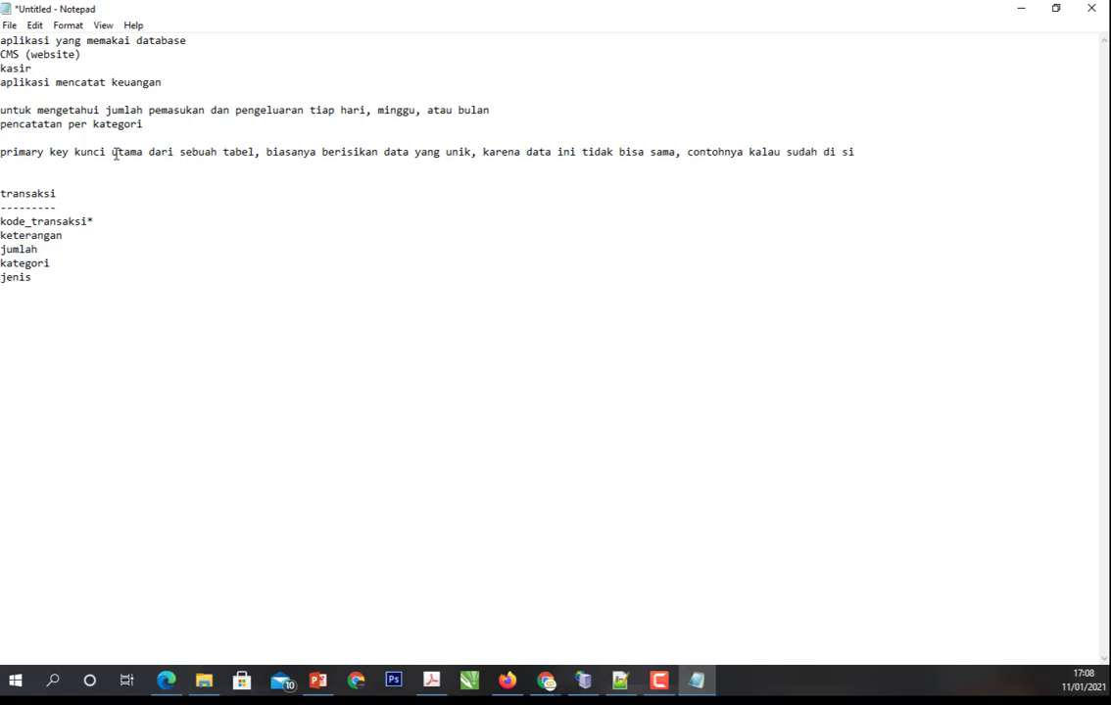
- Finish the primary key definition with "tidak bisa sama, contohnya kalau sudah di isi 1"
{"action": "key", "text": "BackSpace"}
{"action": "key", "text": "BackSpace"}
{"action": "type", "text": "isi 1"}
- Delete the field name kategori from the transaksi table, keeping its line empty
{"action": "left_click_drag", "start_coordinate": [2, 193], "coordinate": [111, 287]}
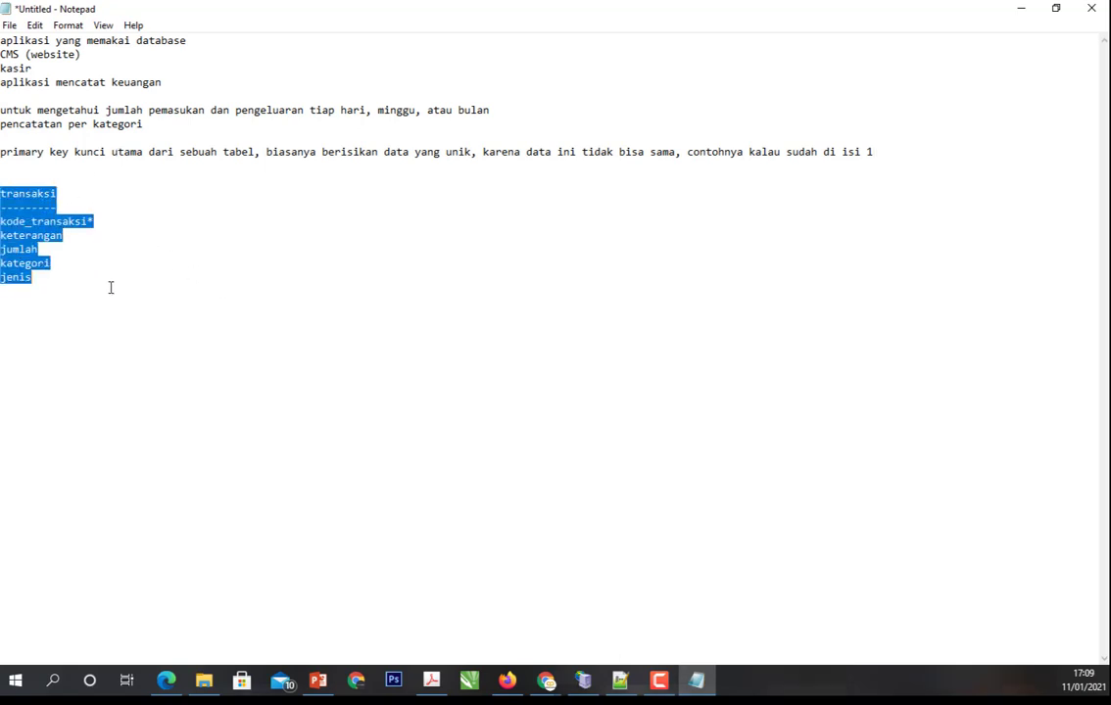
{"action": "left_click", "coordinate": [94, 259]}
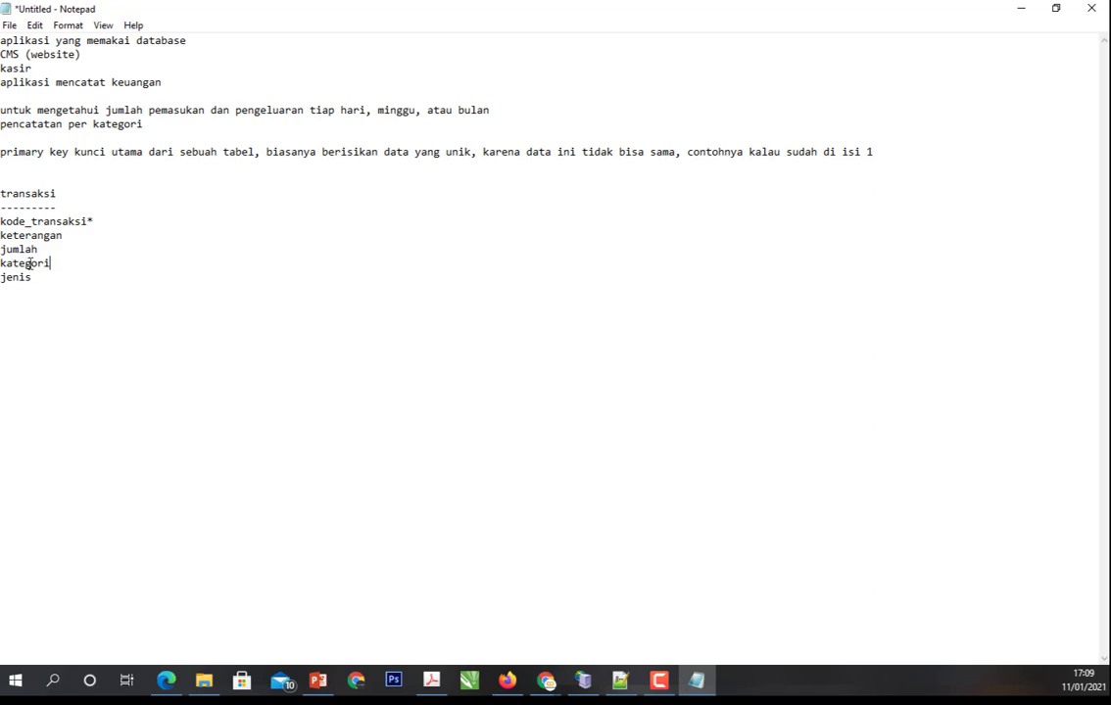
{"action": "double_click", "coordinate": [32, 264]}
{"action": "key", "text": "BackSpace"}
- Add a second table heading "kategori" with a dashed underline, one blank line below jenis
{"action": "left_click", "coordinate": [54, 286]}
{"action": "key", "text": "Return"}
{"action": "key", "text": "Return"}
{"action": "type", "text": "kaet"}
{"action": "key", "text": "BackSpace"}
{"action": "key", "text": "BackSpace"}
{"action": "type", "text": "tegori"}
{"action": "key", "text": "Return"}
{"action": "type", "text": "--------"}
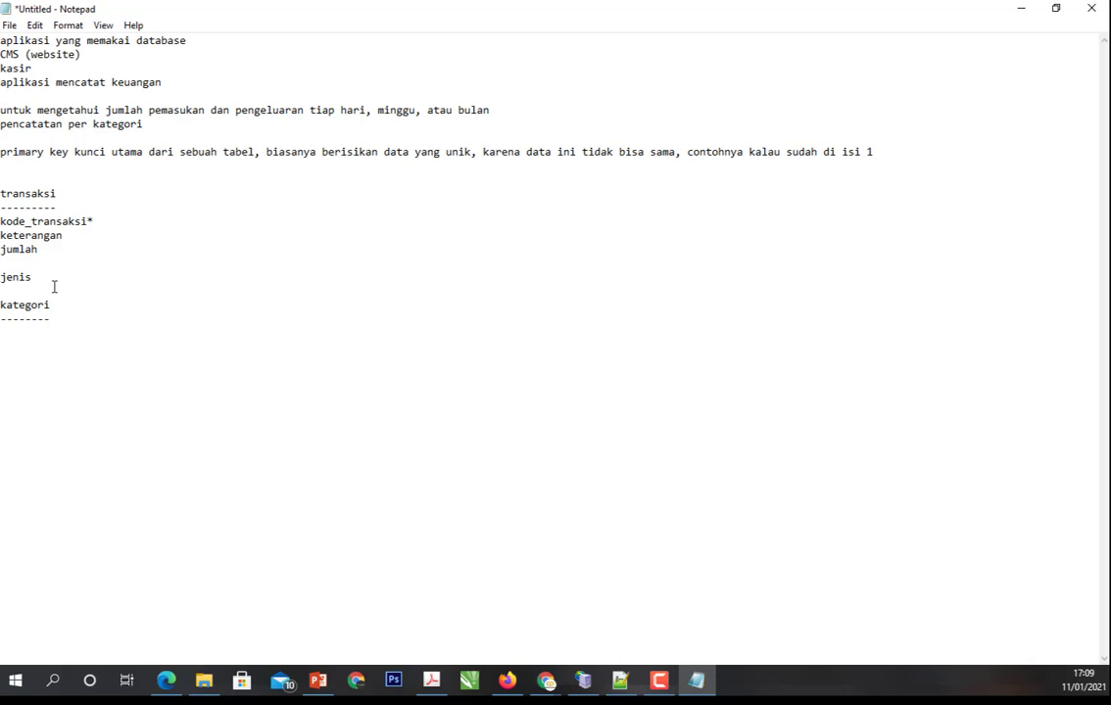
- List the fields kode_kategori* and nama_kategori under the kategori heading
{"action": "key", "text": "Return"}
{"action": "type", "text": "kode_kategori*"}
{"action": "key", "text": "Return"}
{"action": "type", "text": "nama"}
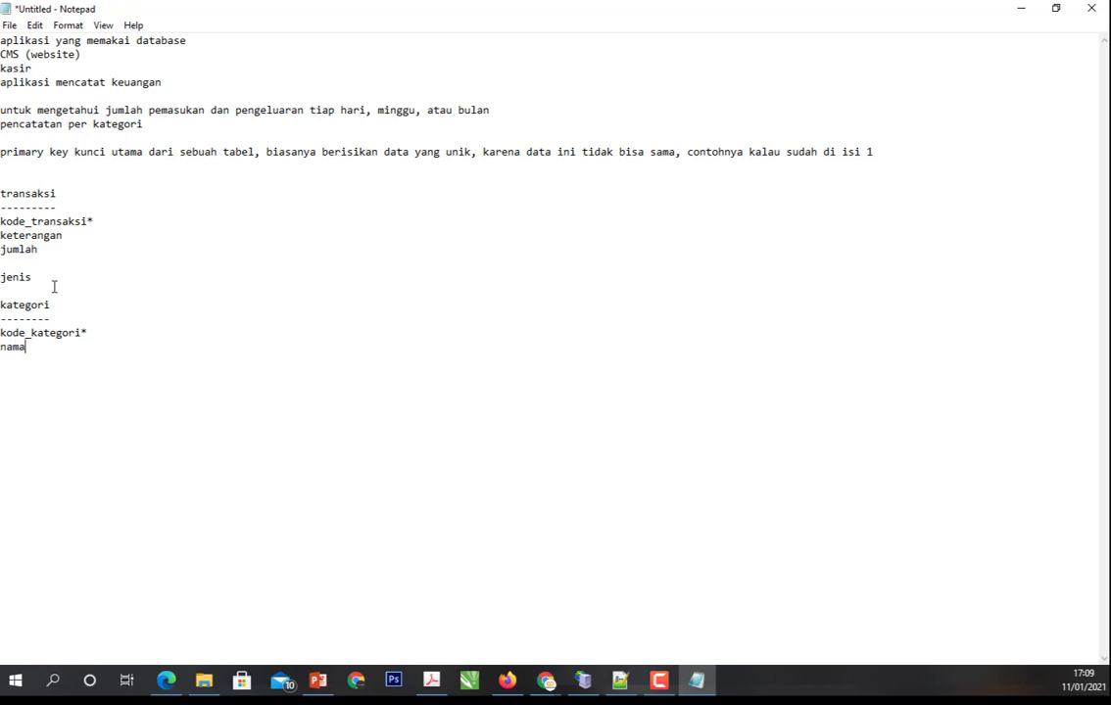
{"action": "type", "text": "_kategori"}
- Enter kode_kategori* on the empty line between jumlah and jenis in the transaksi table
{"action": "key", "text": "Up"}
{"action": "key", "text": "Up"}
{"action": "key", "text": "Up"}
{"action": "key", "text": "Up"}
{"action": "key", "text": "Up"}
{"action": "key", "text": "Up"}
{"action": "type", "text": "kode_kategori"}
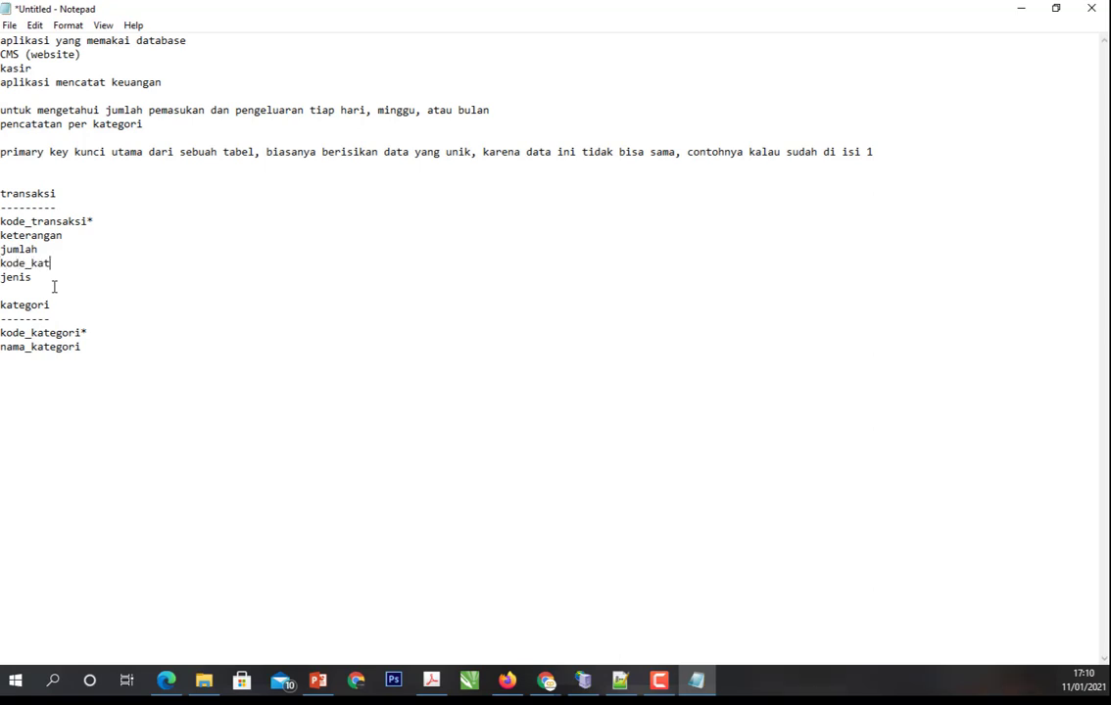
{"action": "type", "text": "*"}
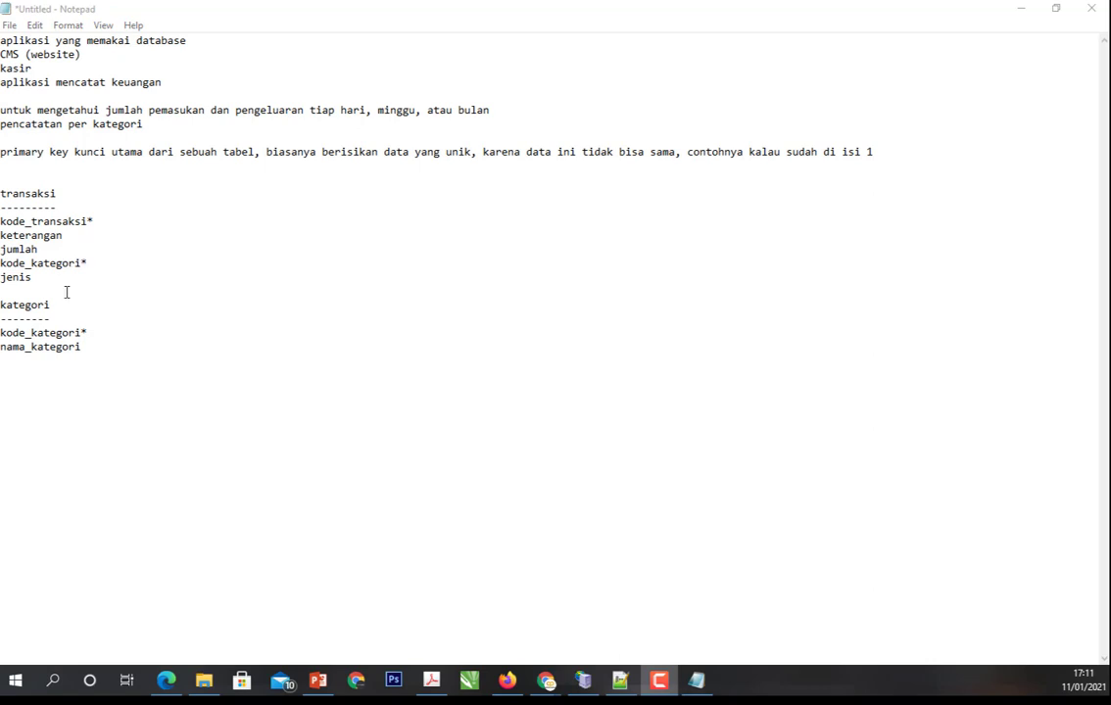
- Add a second asterisk to kode_kategori in the transaksi table and select that field
{"action": "left_click", "coordinate": [93, 259]}
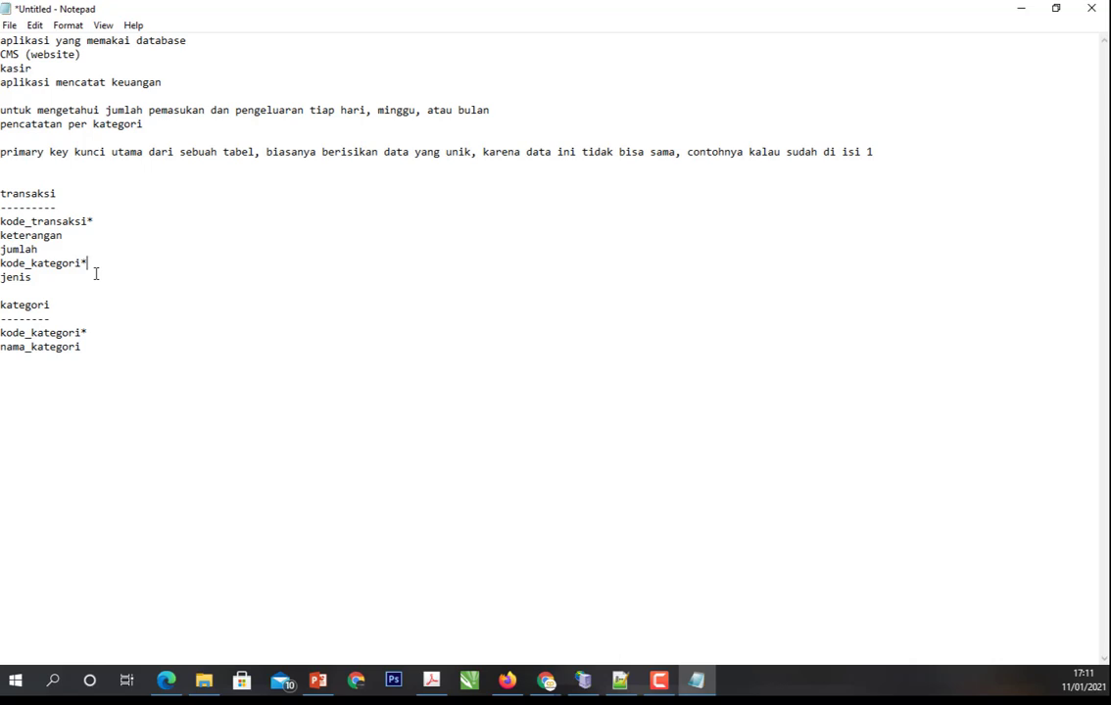
{"action": "type", "text": "*"}
{"action": "key", "text": "F9"}
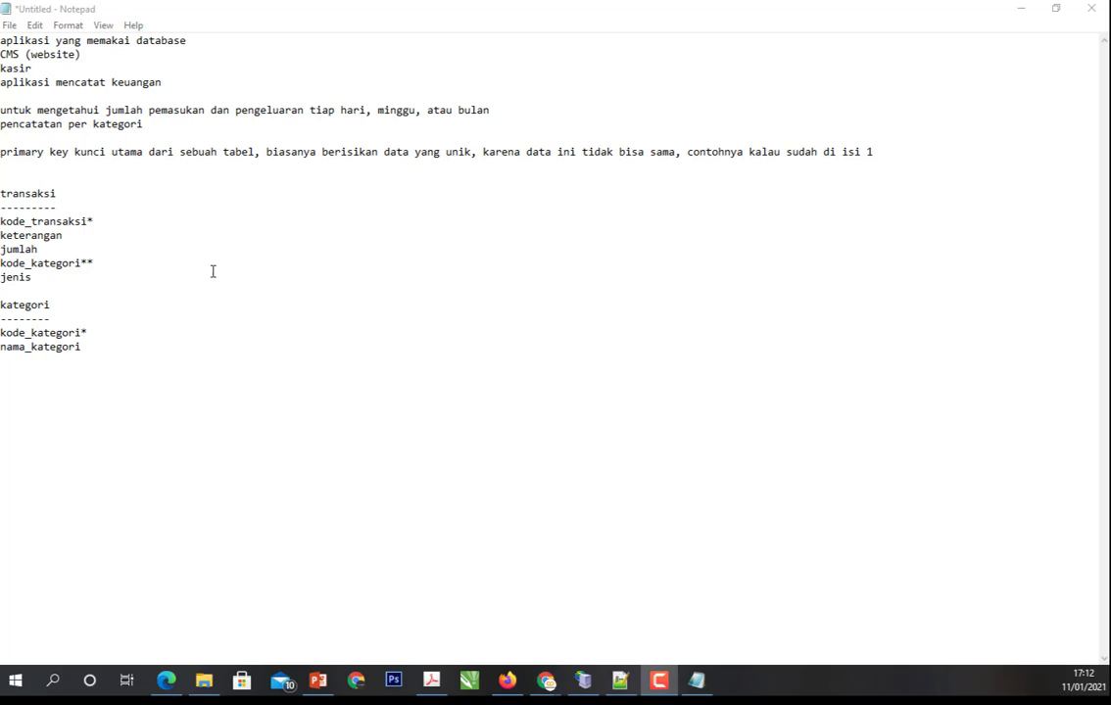
{"action": "double_click", "coordinate": [102, 264]}
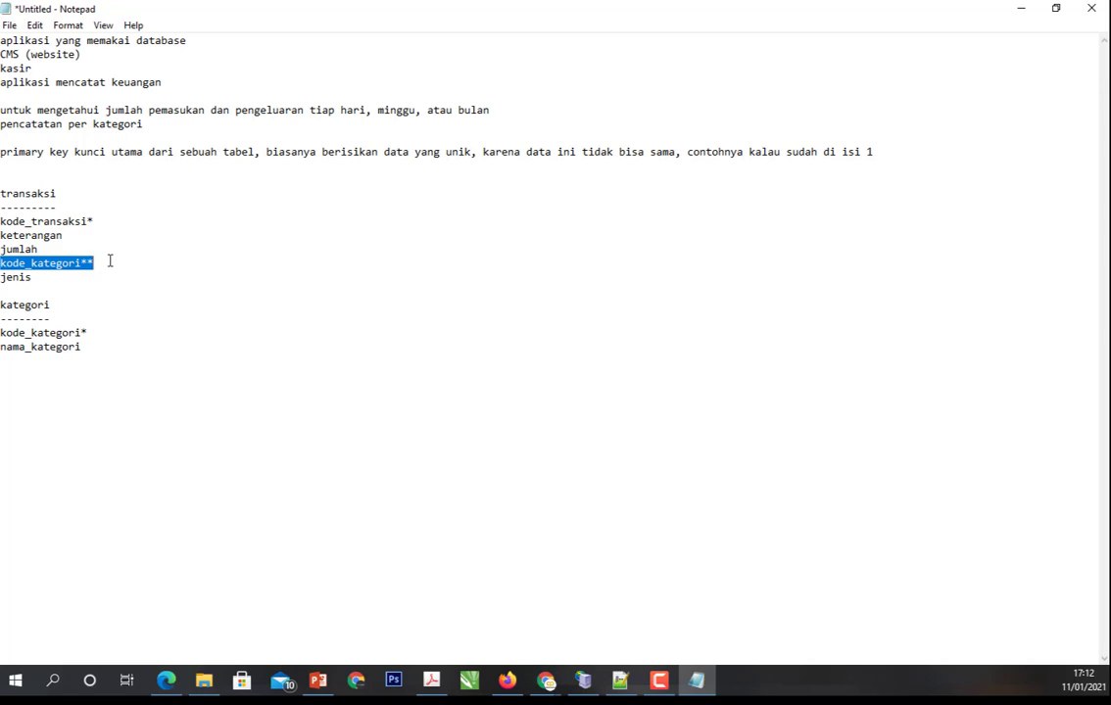
- Review the kategori table and the jumlah, kode_kategori** and jenis fields of the transaksi table in the notes
{"action": "left_click", "coordinate": [110, 260]}
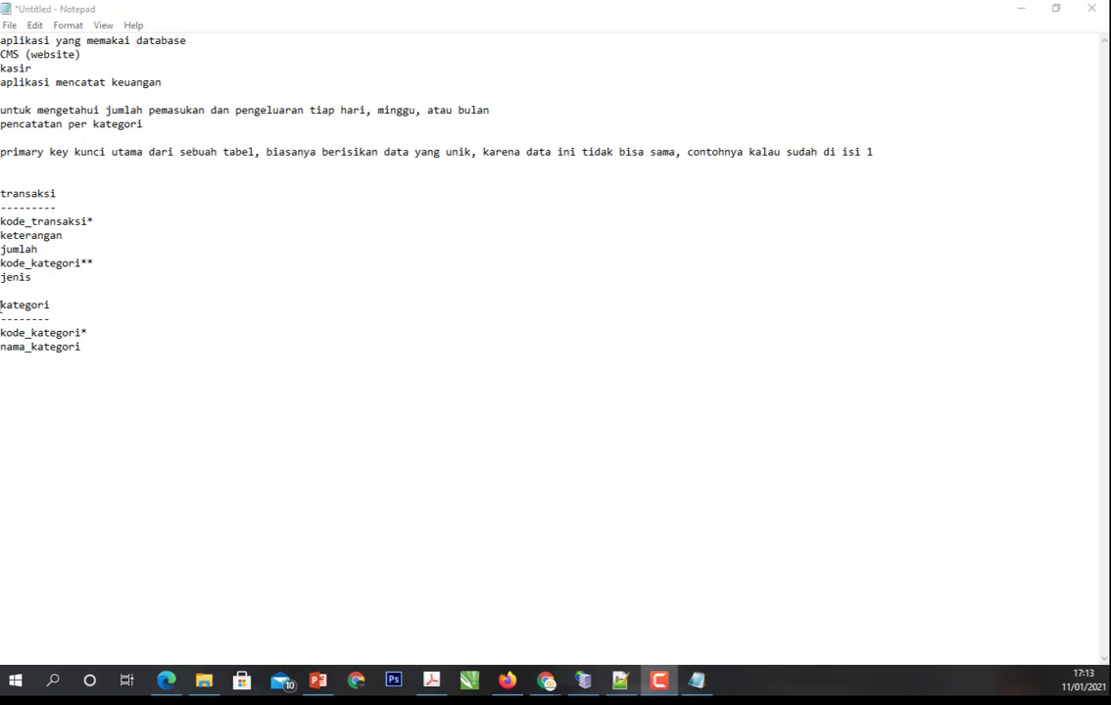
{"action": "left_click_drag", "start_coordinate": [1, 305], "coordinate": [104, 339]}
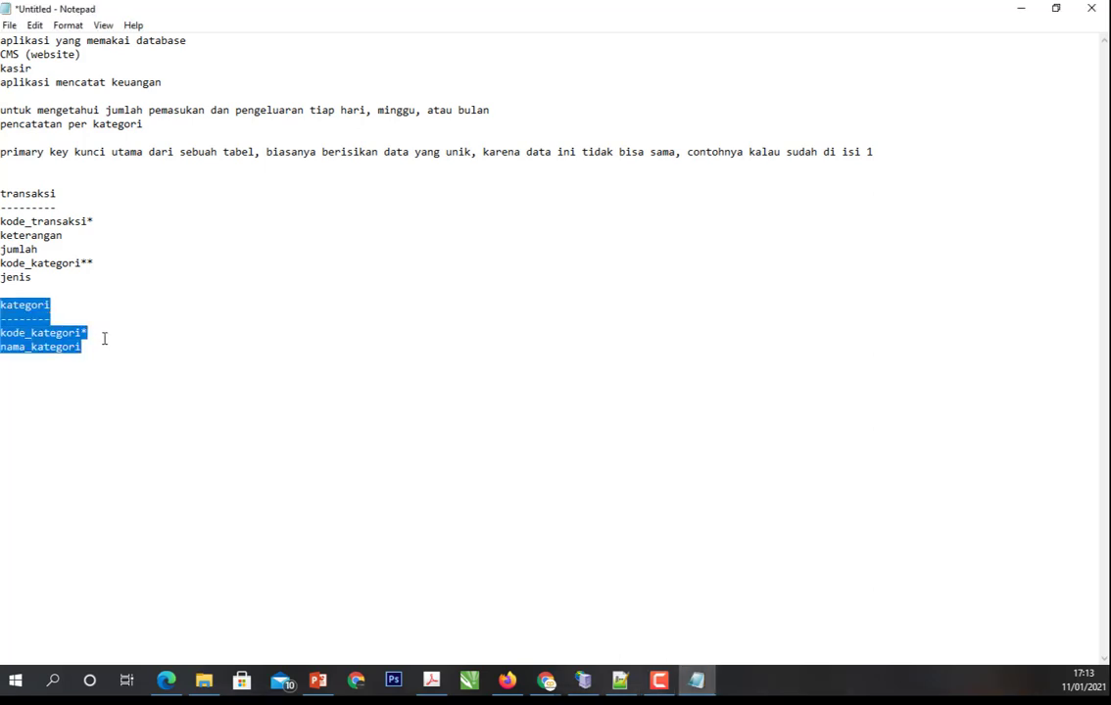
{"action": "left_click", "coordinate": [85, 321]}
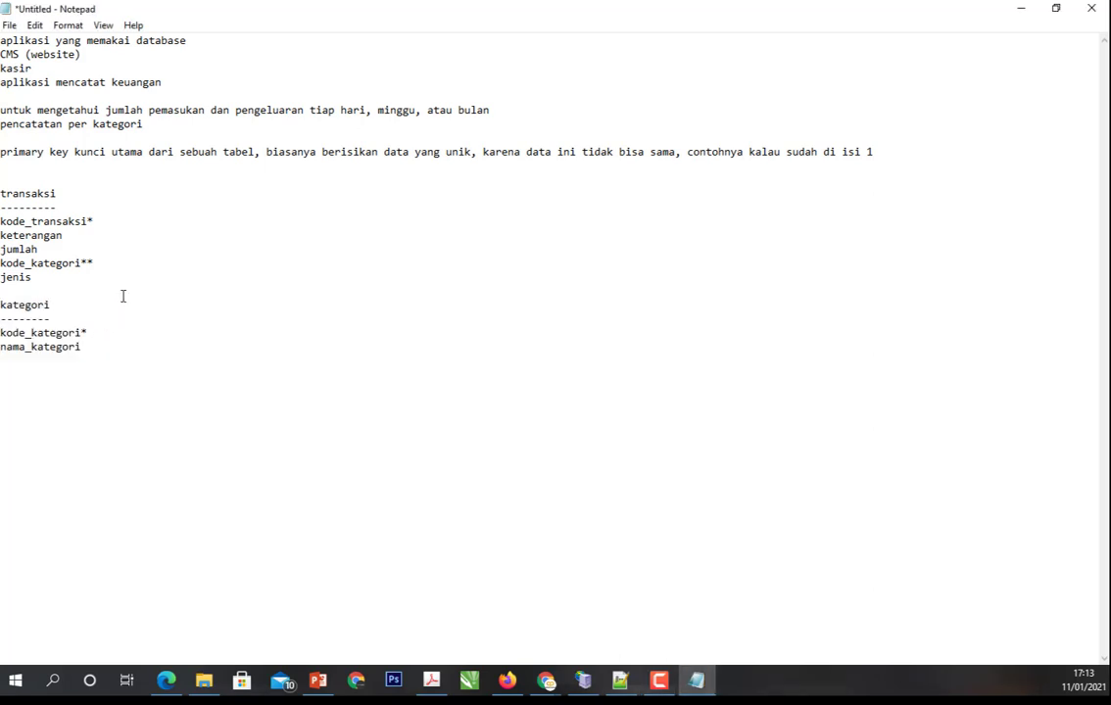
{"action": "left_click_drag", "start_coordinate": [117, 261], "coordinate": [1, 249]}
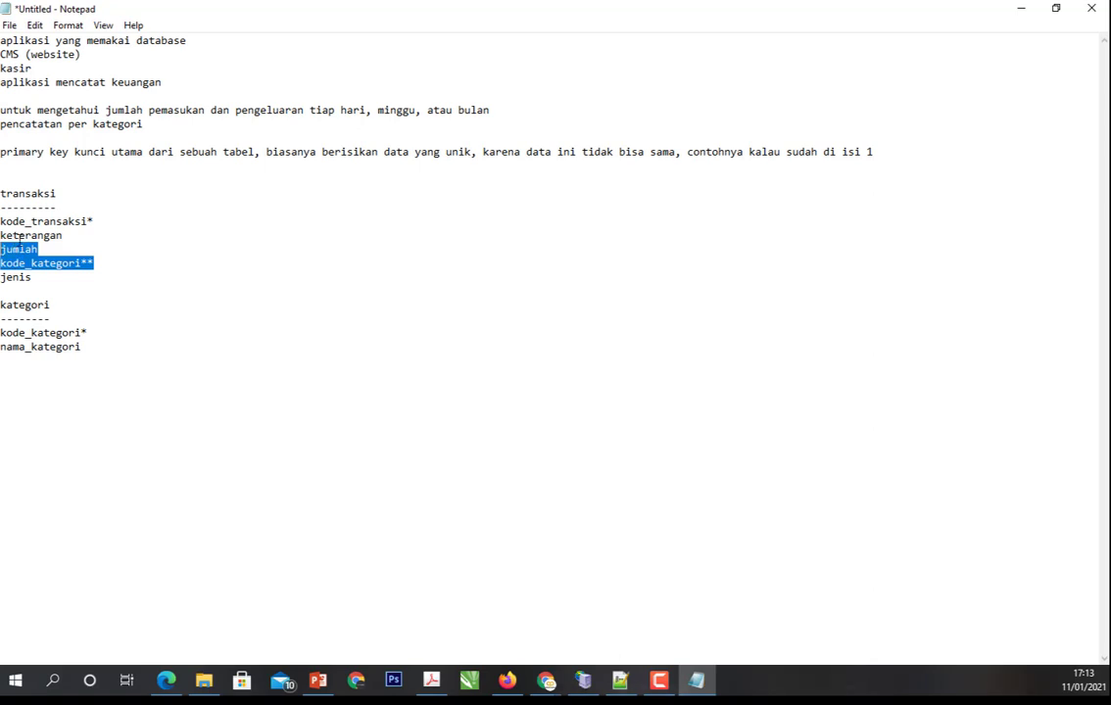
{"action": "left_click", "coordinate": [86, 261]}
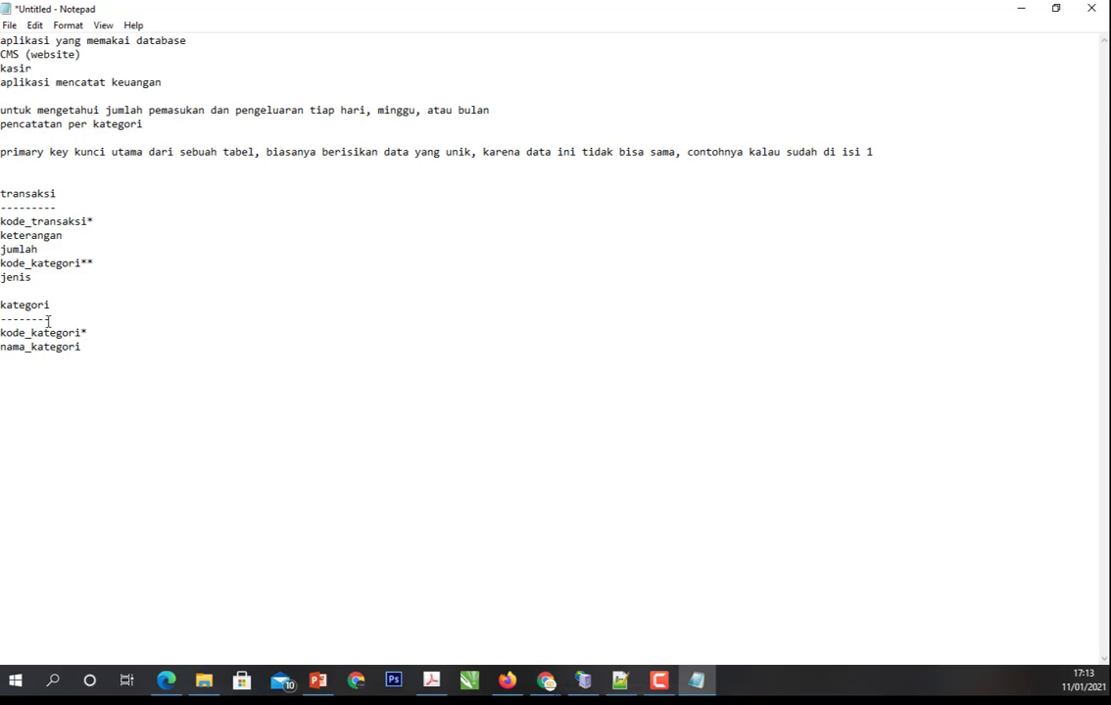
{"action": "left_click_drag", "start_coordinate": [2, 304], "coordinate": [119, 348]}
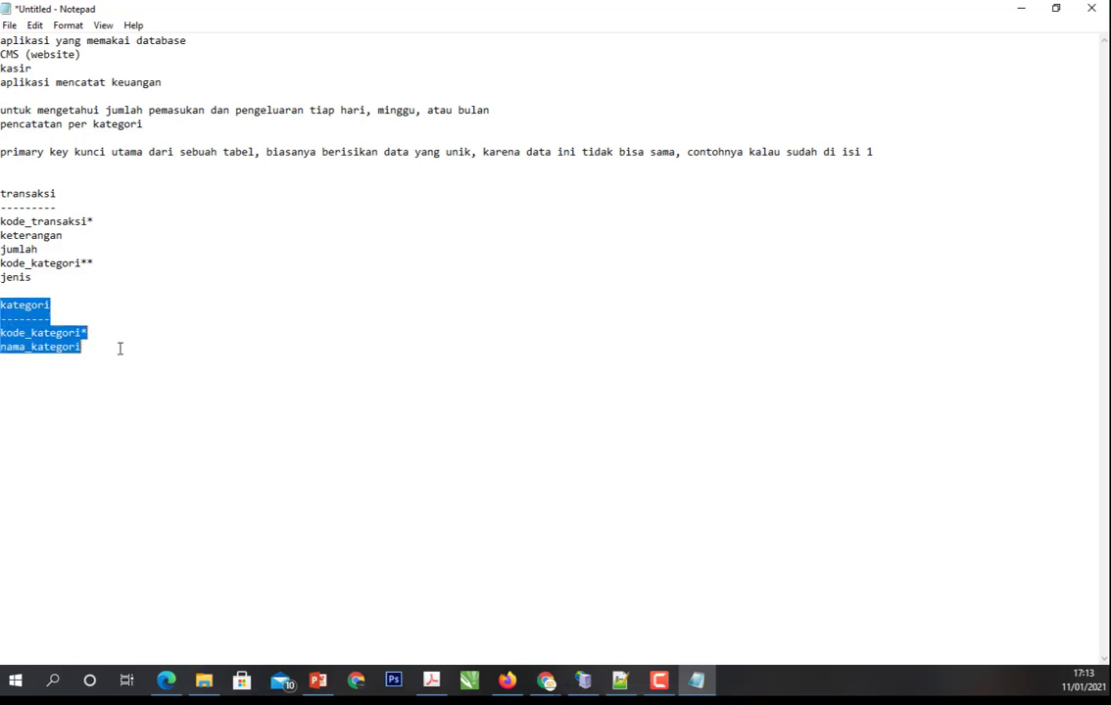
{"action": "left_click", "coordinate": [120, 349]}
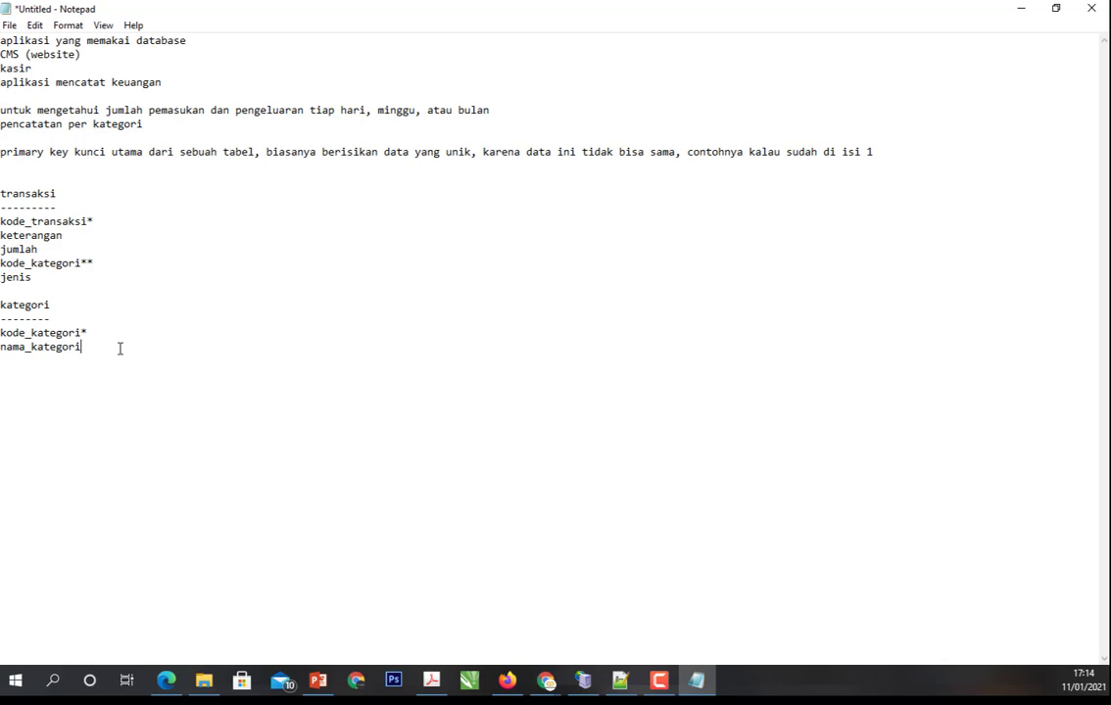
{"action": "double_click", "coordinate": [26, 280]}
{"action": "left_click", "coordinate": [260, 252]}
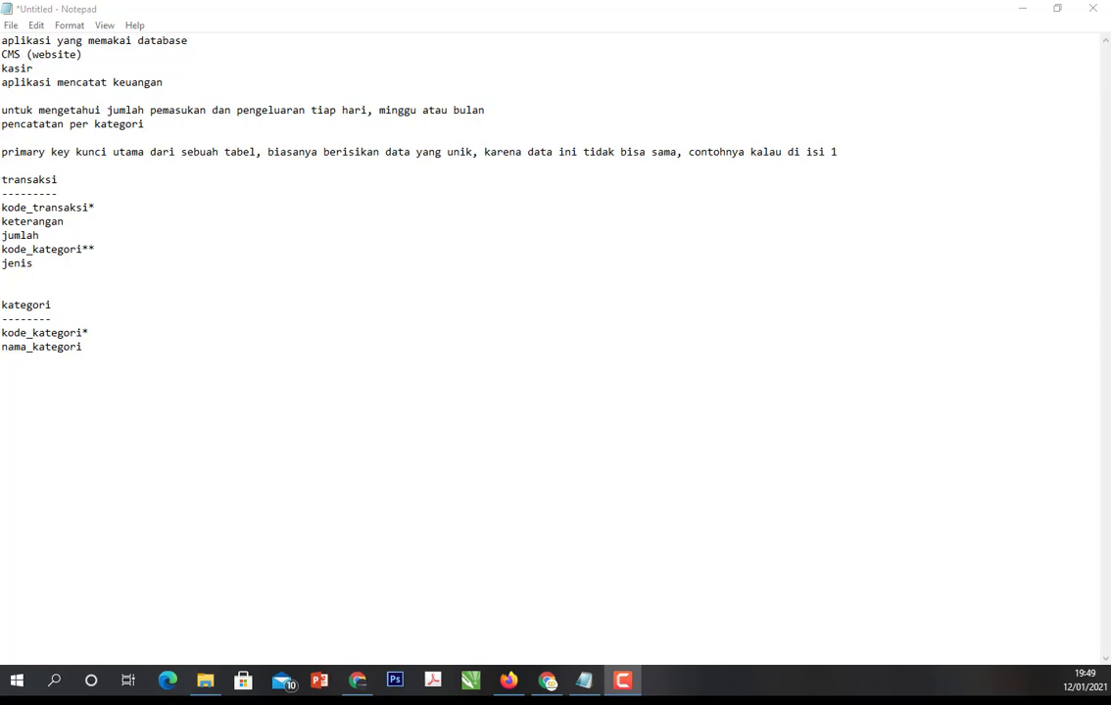
- Minimize the Notepad notes and the other open window to reach the desktop
{"action": "left_click", "coordinate": [19, 681]}
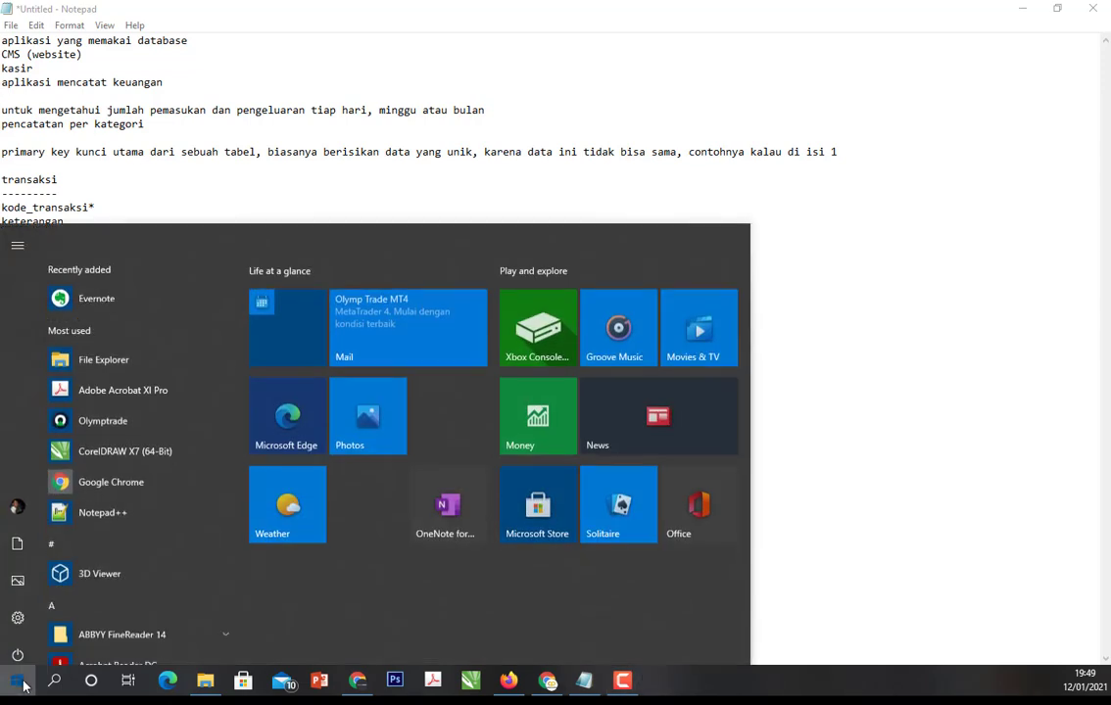
{"action": "left_click", "coordinate": [18, 681]}
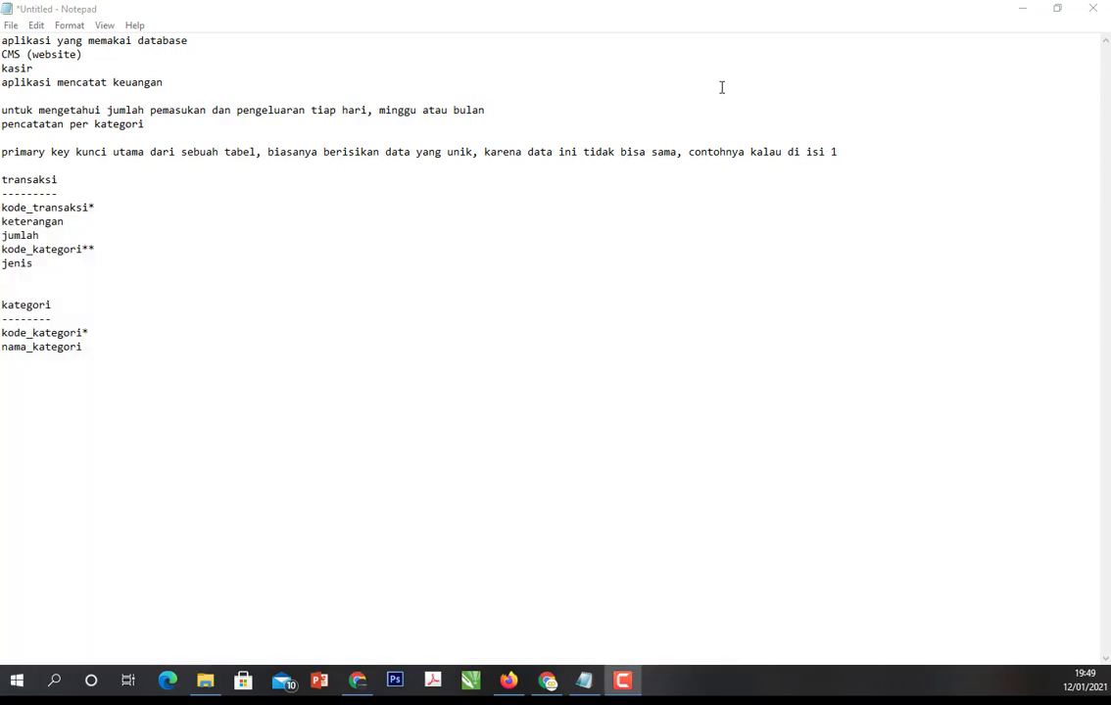
{"action": "left_click", "coordinate": [1022, 7]}
{"action": "left_click", "coordinate": [905, 8]}
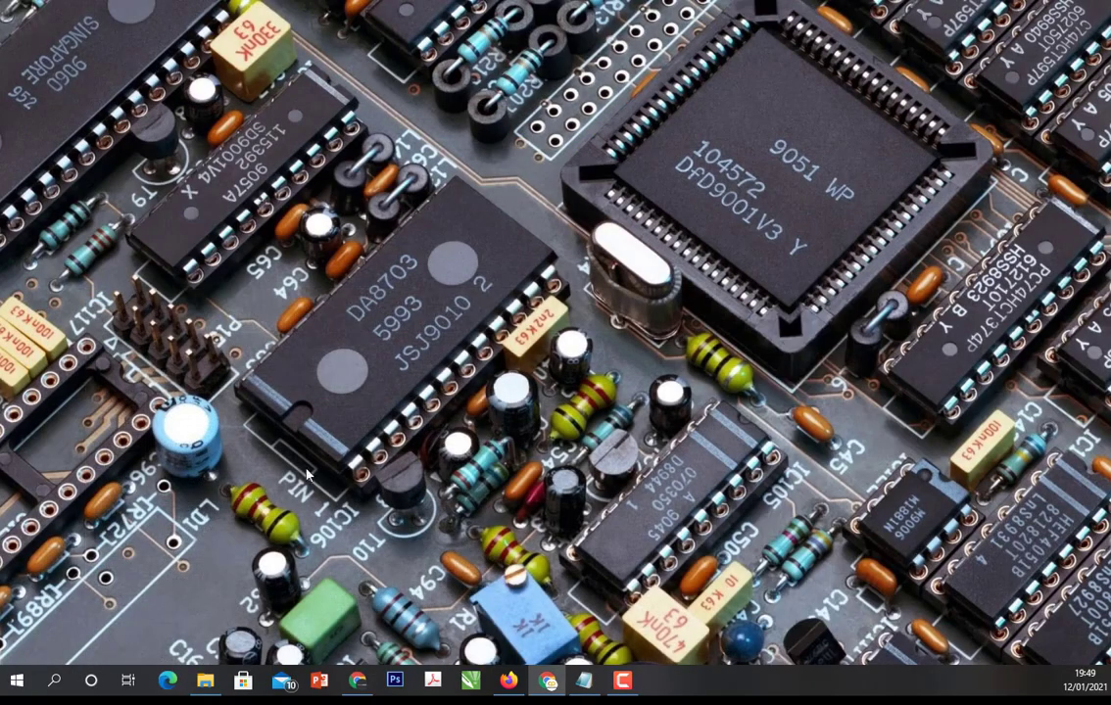
- Open the XAMPP Control Panel, check the status of the Apache and MySQL modules, and close it
{"action": "left_click", "coordinate": [16, 682]}
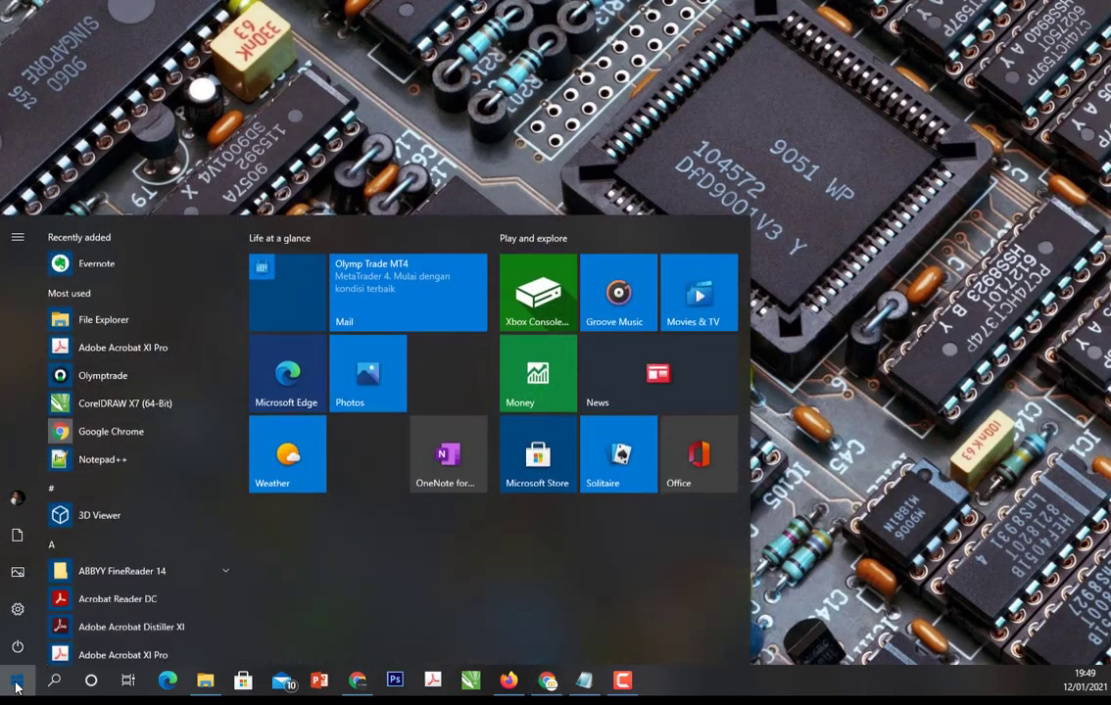
{"action": "scroll", "coordinate": [117, 478], "scroll_direction": "down", "scroll_amount": 10}
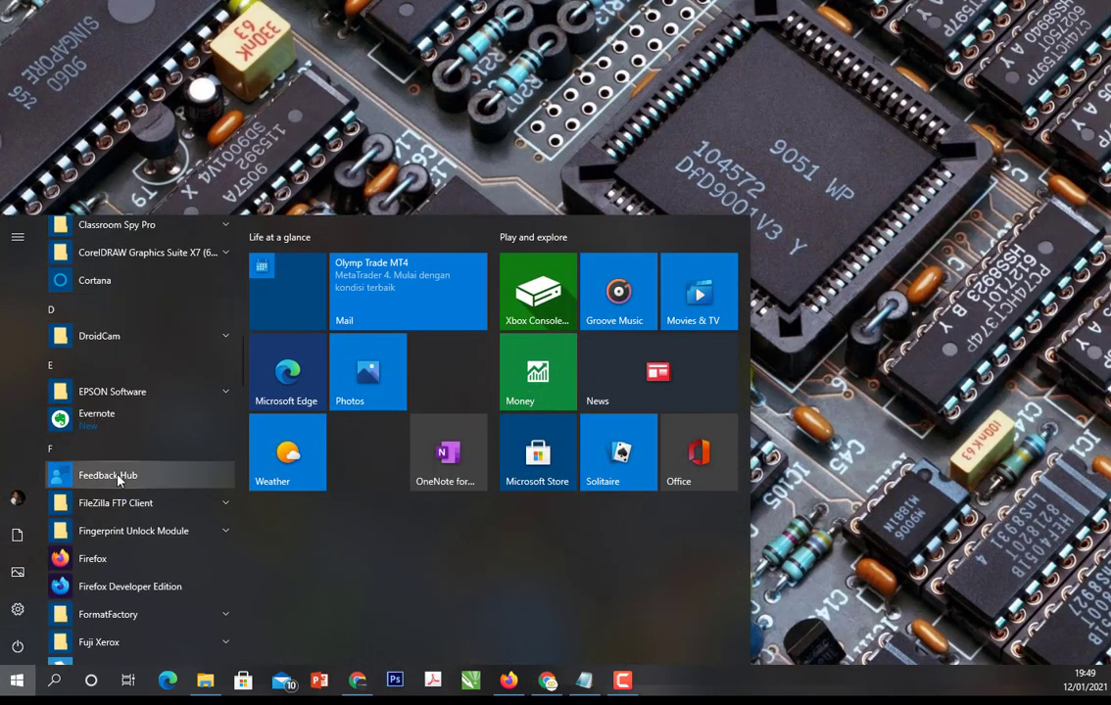
{"action": "scroll", "coordinate": [117, 478], "scroll_direction": "down", "scroll_amount": 10}
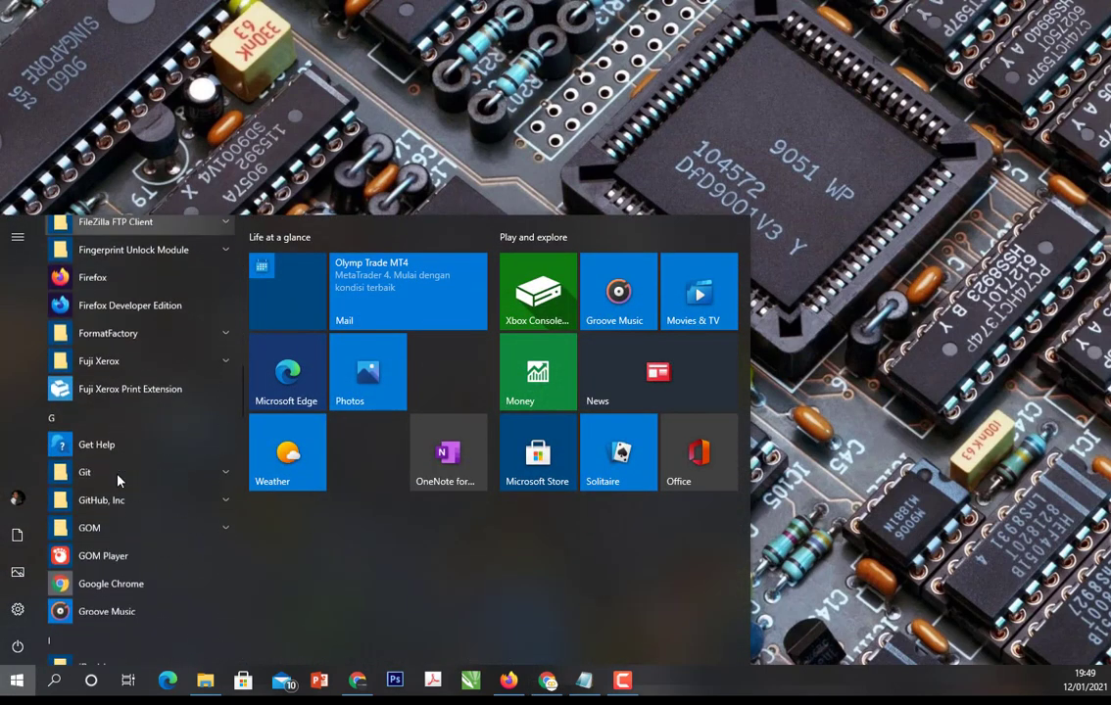
{"action": "scroll", "coordinate": [116, 478], "scroll_direction": "down", "scroll_amount": 15}
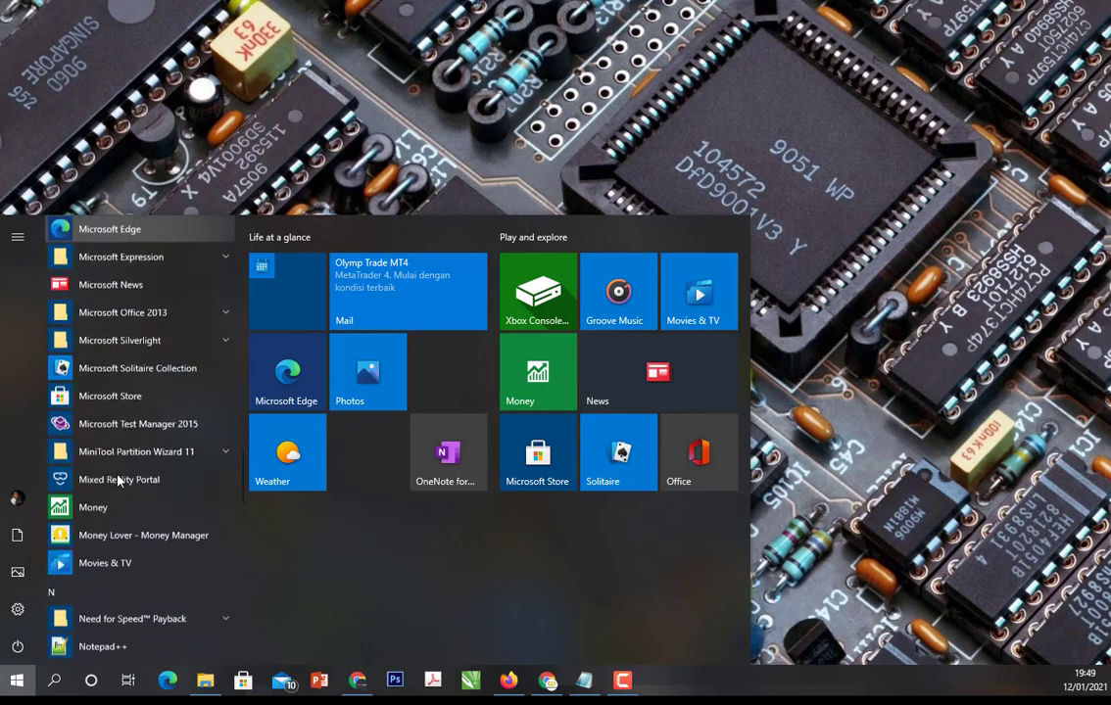
{"action": "scroll", "coordinate": [117, 478], "scroll_direction": "down", "scroll_amount": 5}
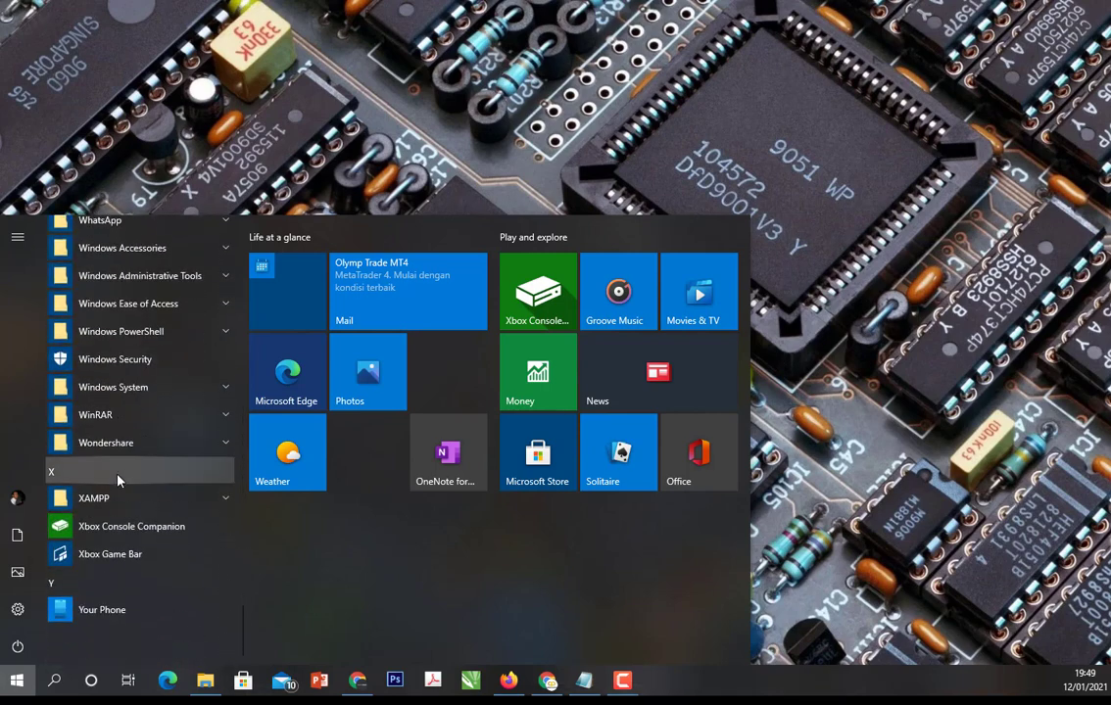
{"action": "left_click", "coordinate": [118, 500]}
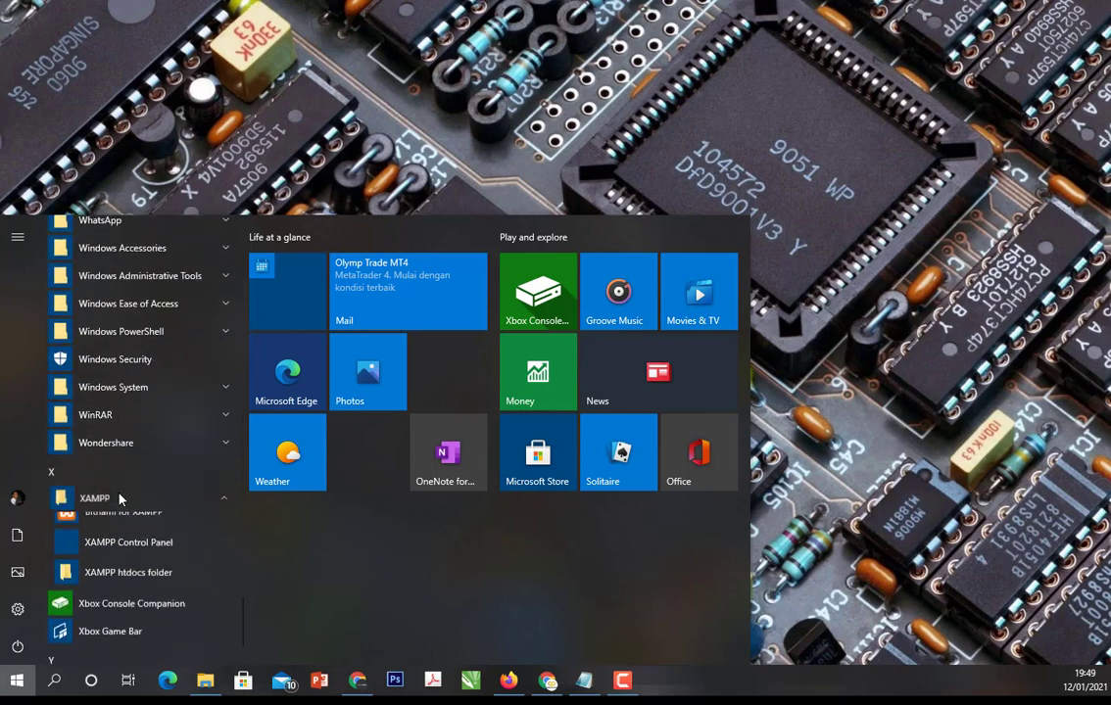
{"action": "left_click", "coordinate": [117, 547]}
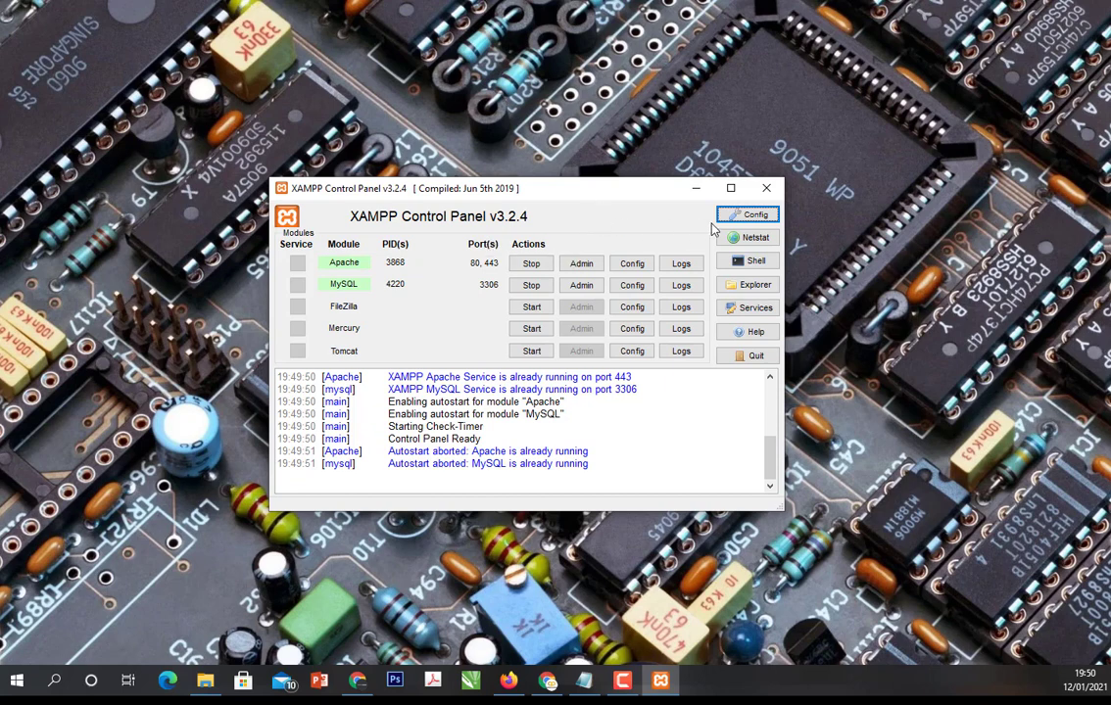
{"action": "left_click", "coordinate": [766, 190]}
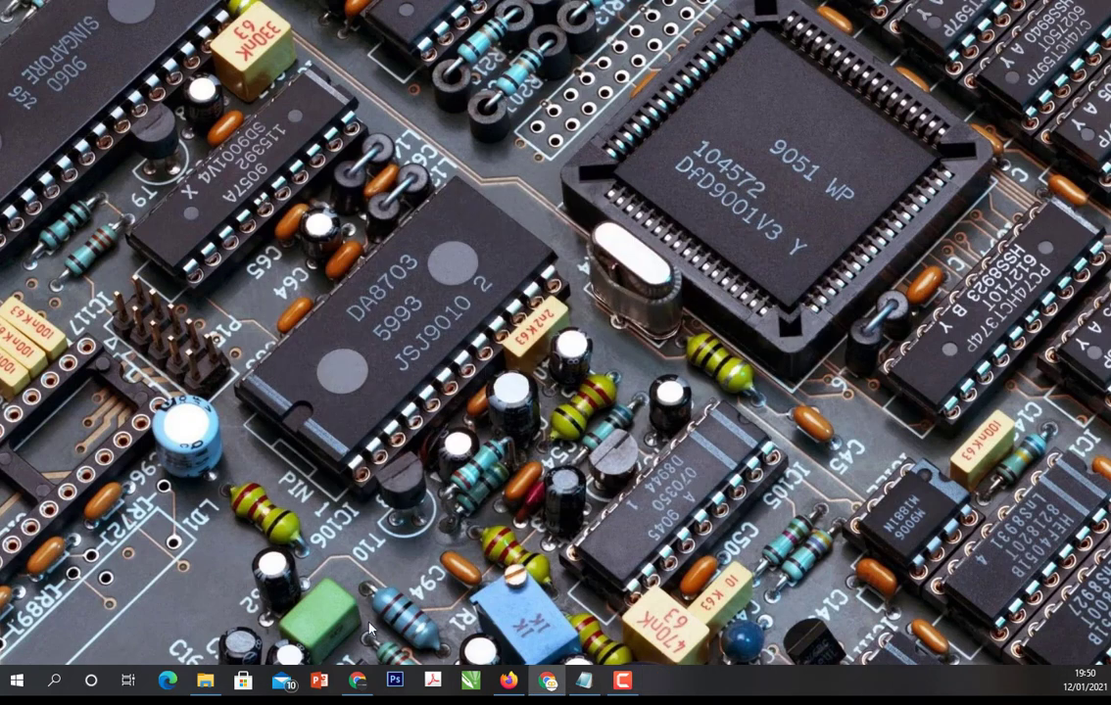
- Switch to Chrome, load localhost, and open phpMyAdmin from the XAMPP dashboard
{"action": "left_click", "coordinate": [355, 694]}
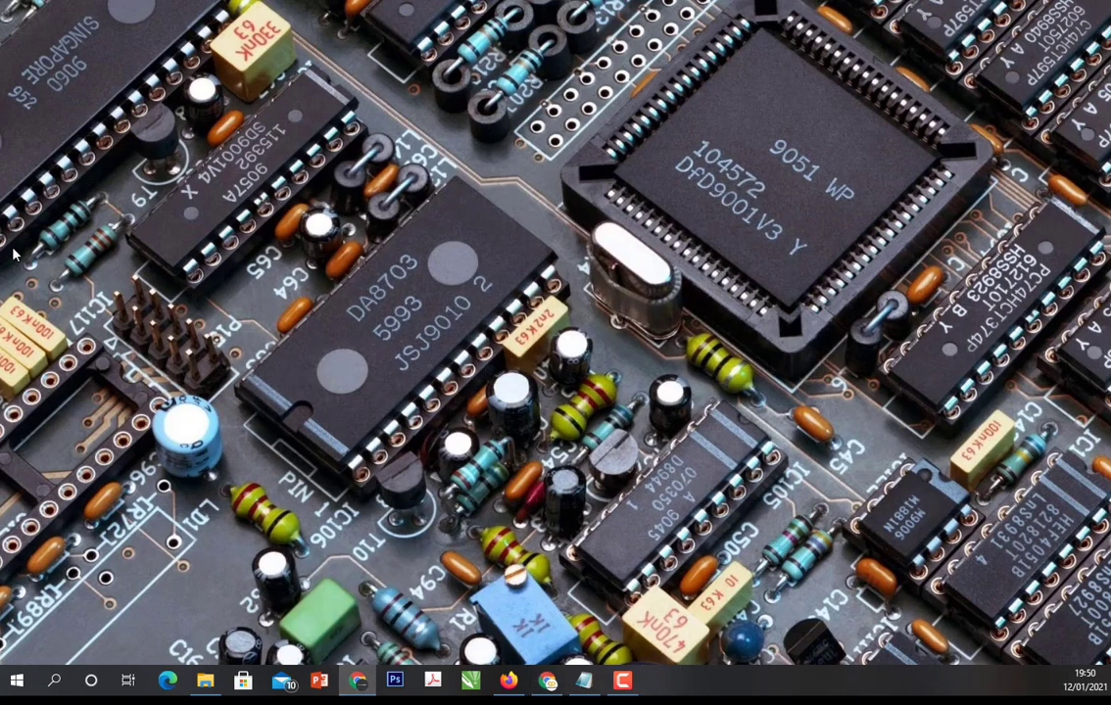
{"action": "left_click_drag", "start_coordinate": [57, 25], "coordinate": [669, 32]}
{"action": "left_click", "coordinate": [451, 39]}
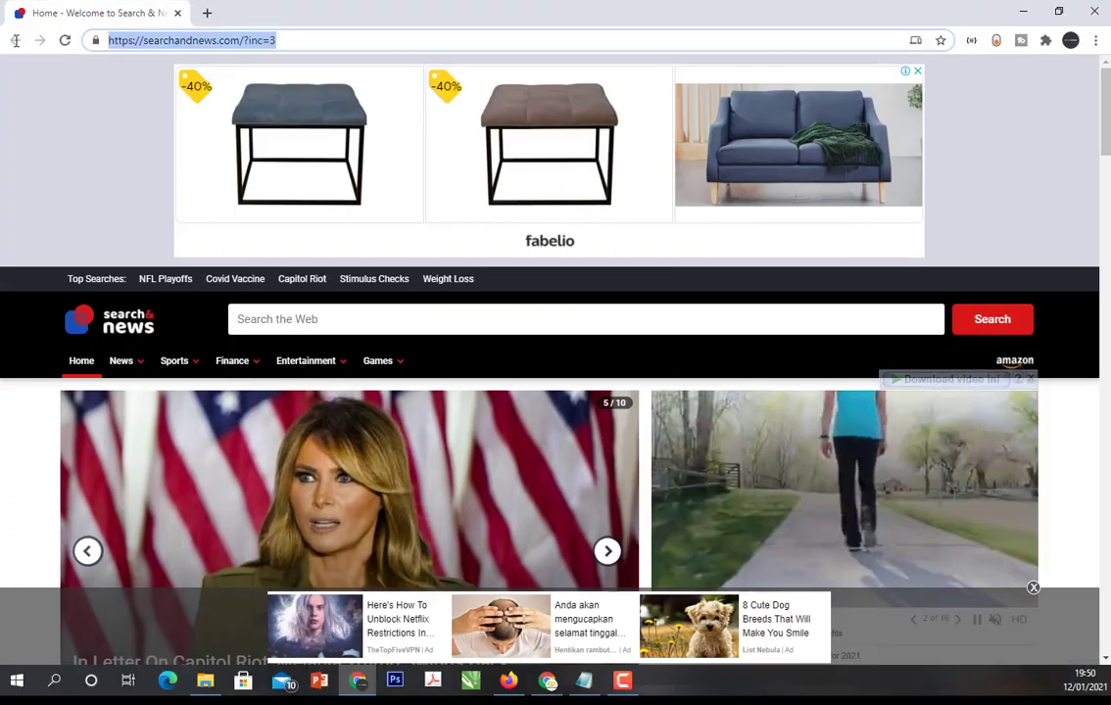
{"action": "type", "text": "loc"}
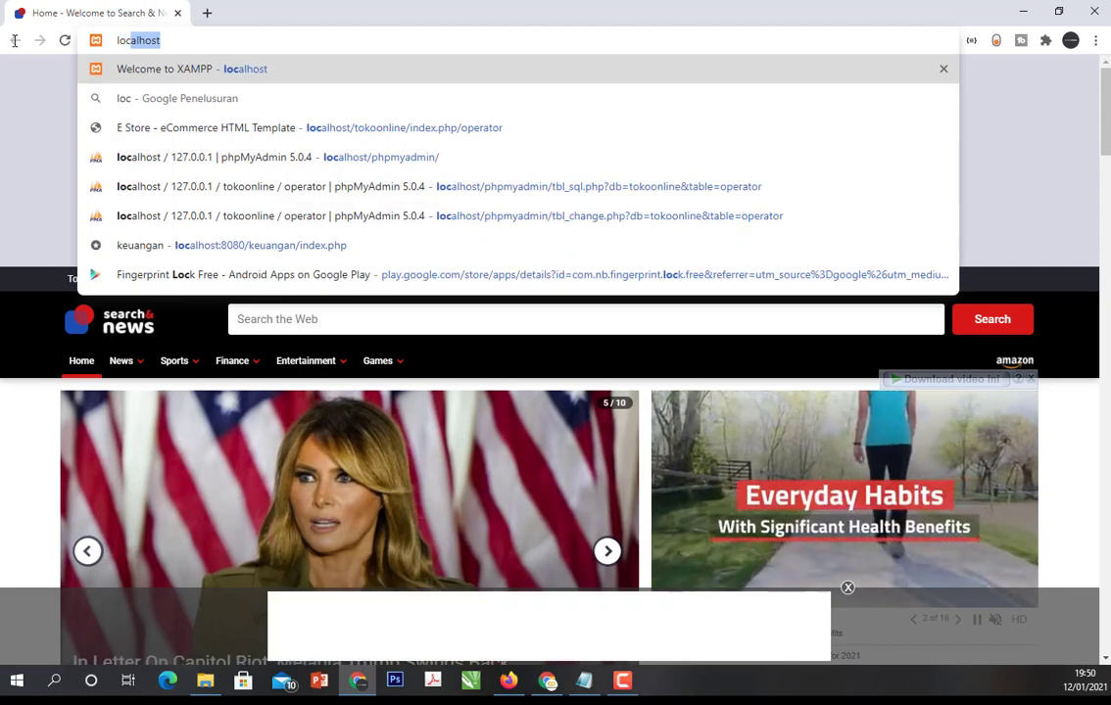
{"action": "type", "text": "alhost"}
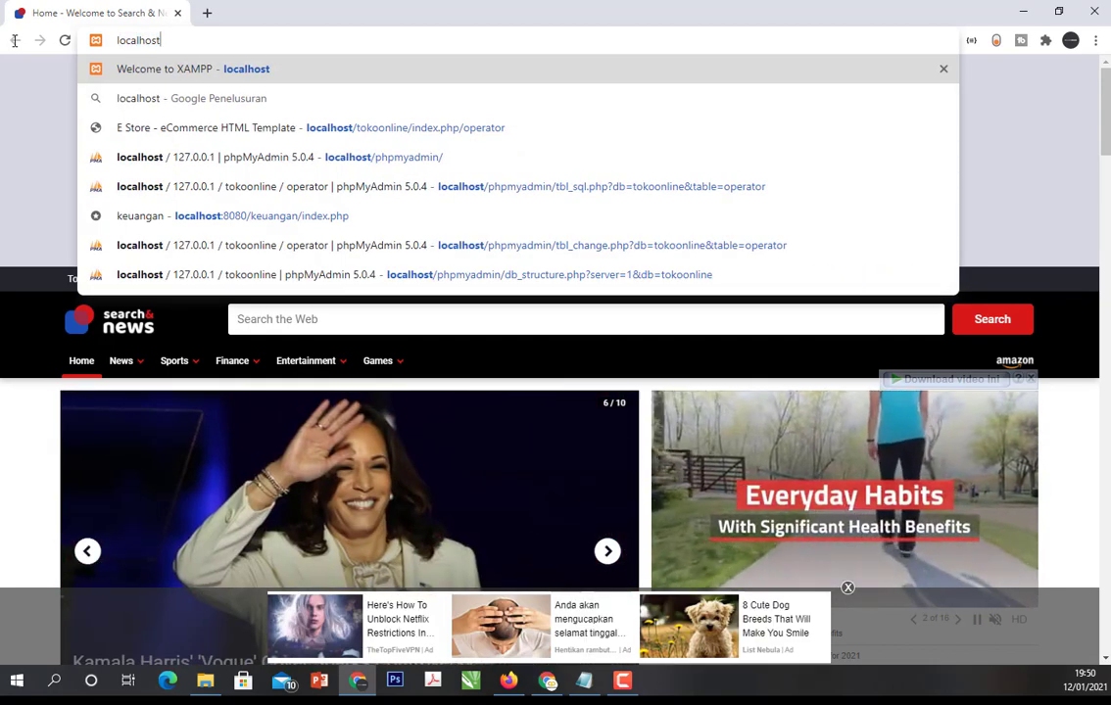
{"action": "key", "text": "Return"}
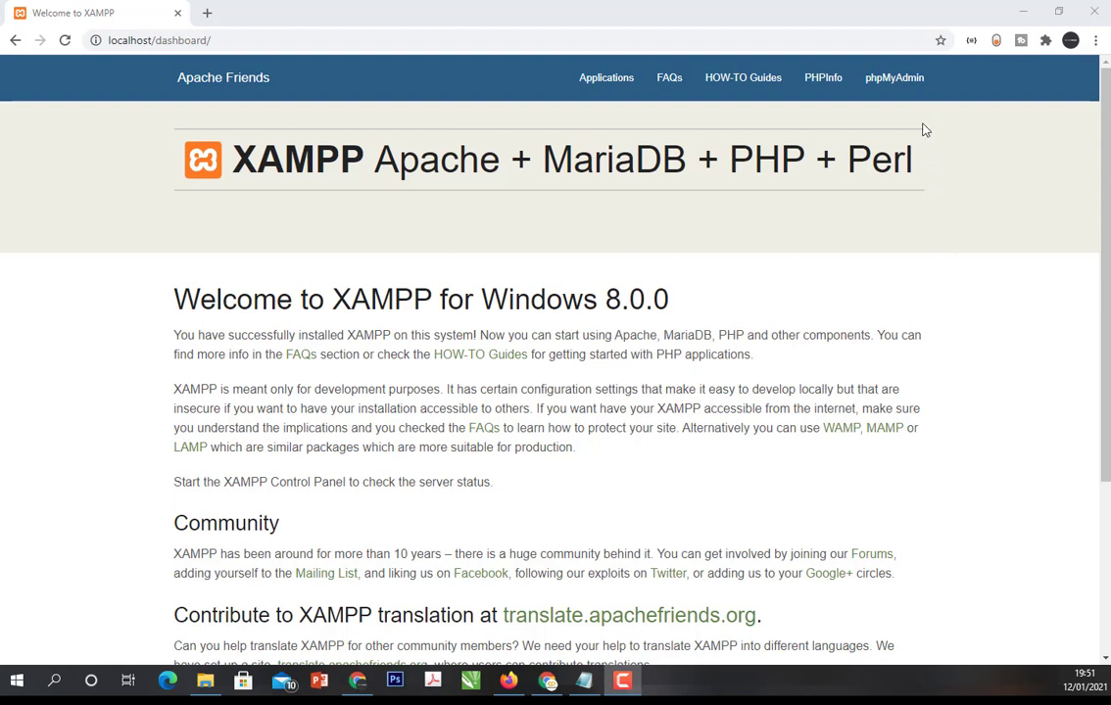
{"action": "left_click", "coordinate": [895, 91]}
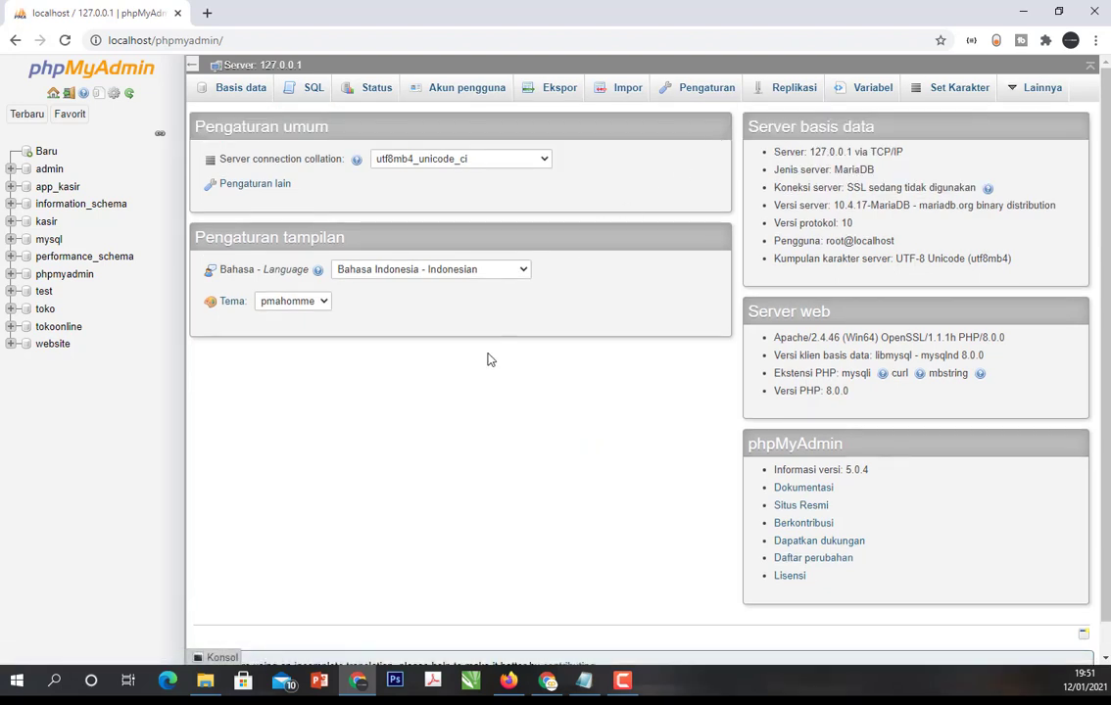
- Switch to the Notepad notes, shrink them to a smaller window centred over phpMyAdmin, and minimize that window
{"action": "key", "text": "alt+Tab"}
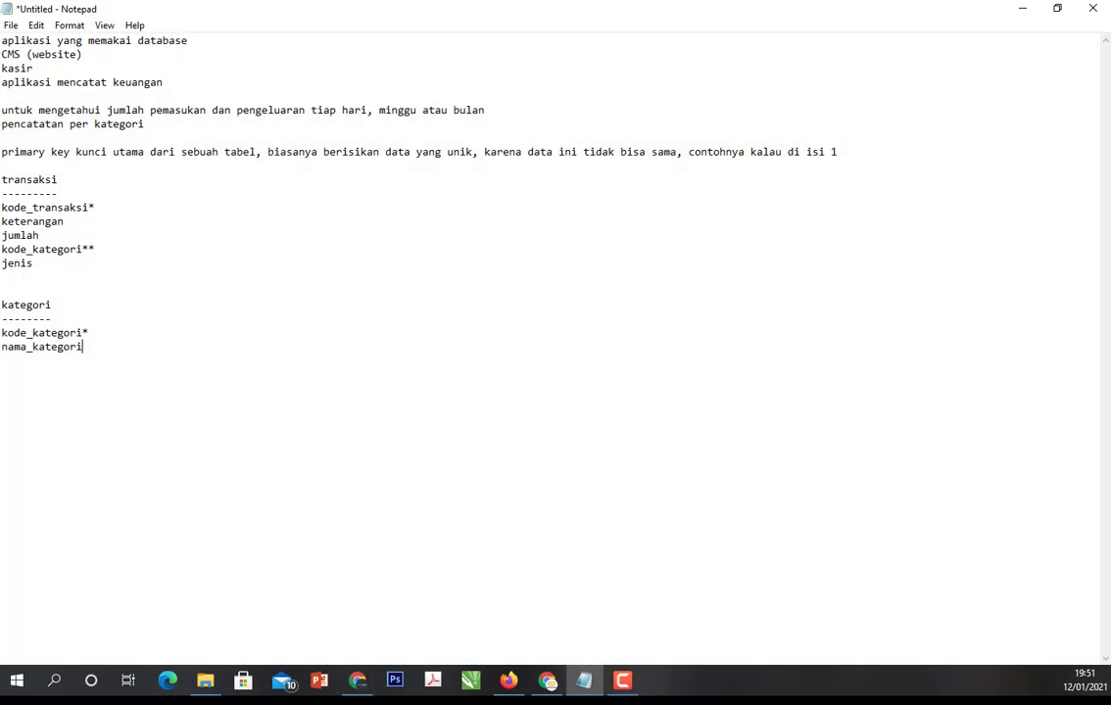
{"action": "left_click", "coordinate": [1053, 8]}
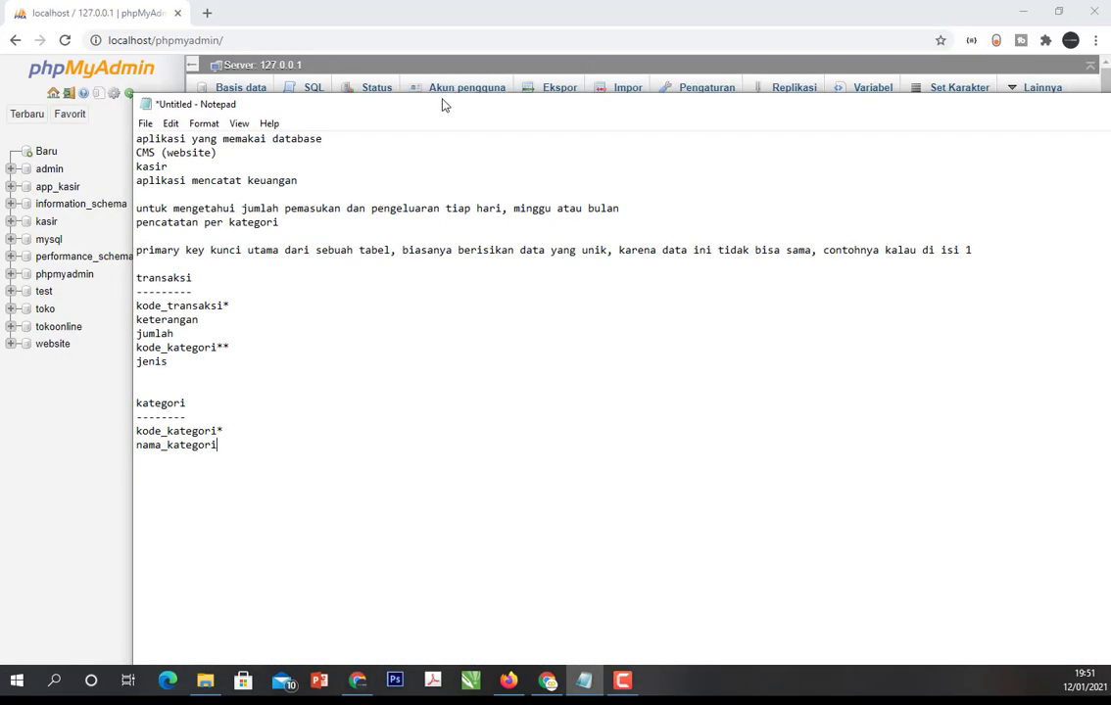
{"action": "mouse_move", "coordinate": [448, 108]}
{"action": "left_mouse_down"}
{"action": "mouse_move", "coordinate": [774, 149]}
{"action": "mouse_move", "coordinate": [345, 97]}
{"action": "mouse_move", "coordinate": [451, 106]}
{"action": "left_mouse_up"}
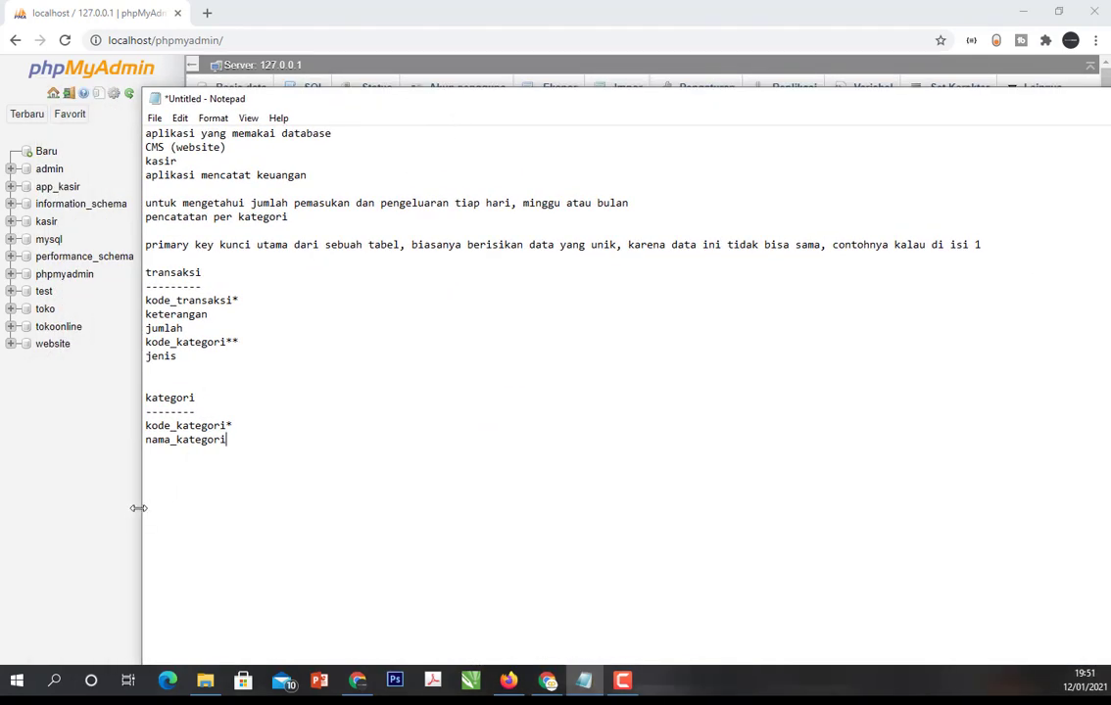
{"action": "left_click_drag", "start_coordinate": [135, 453], "coordinate": [665, 431]}
{"action": "left_click_drag", "start_coordinate": [1051, 102], "coordinate": [669, 63]}
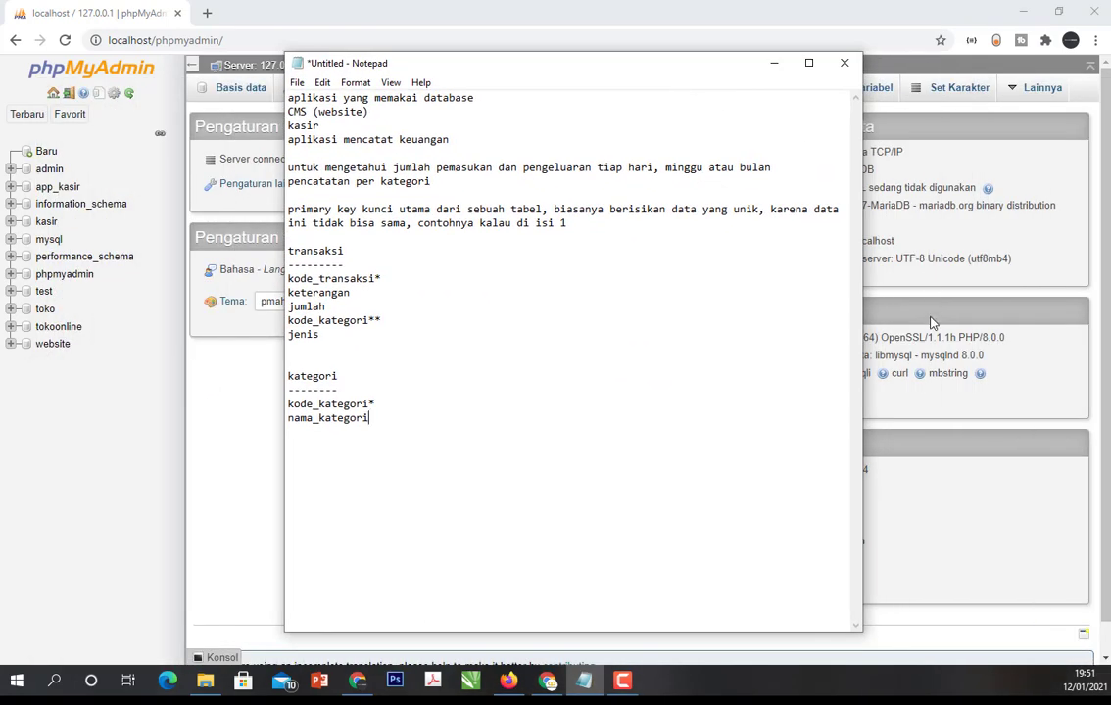
{"action": "left_click", "coordinate": [774, 64]}
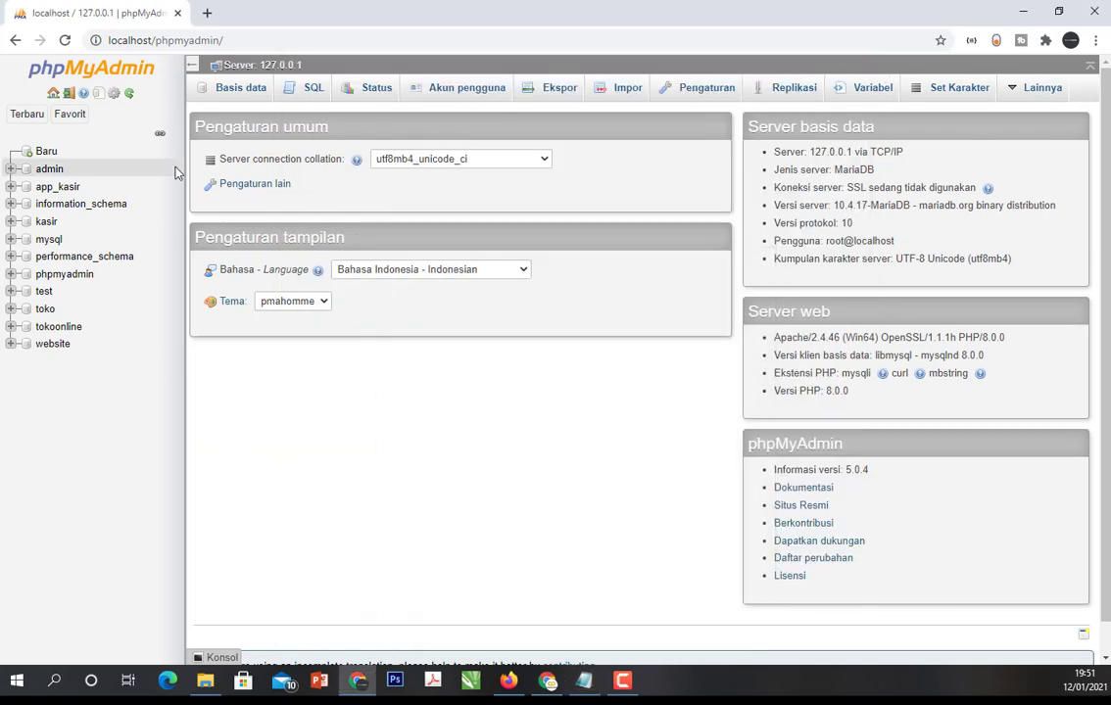
- Create a new database named keuangan in phpMyAdmin
{"action": "left_click", "coordinate": [48, 155]}
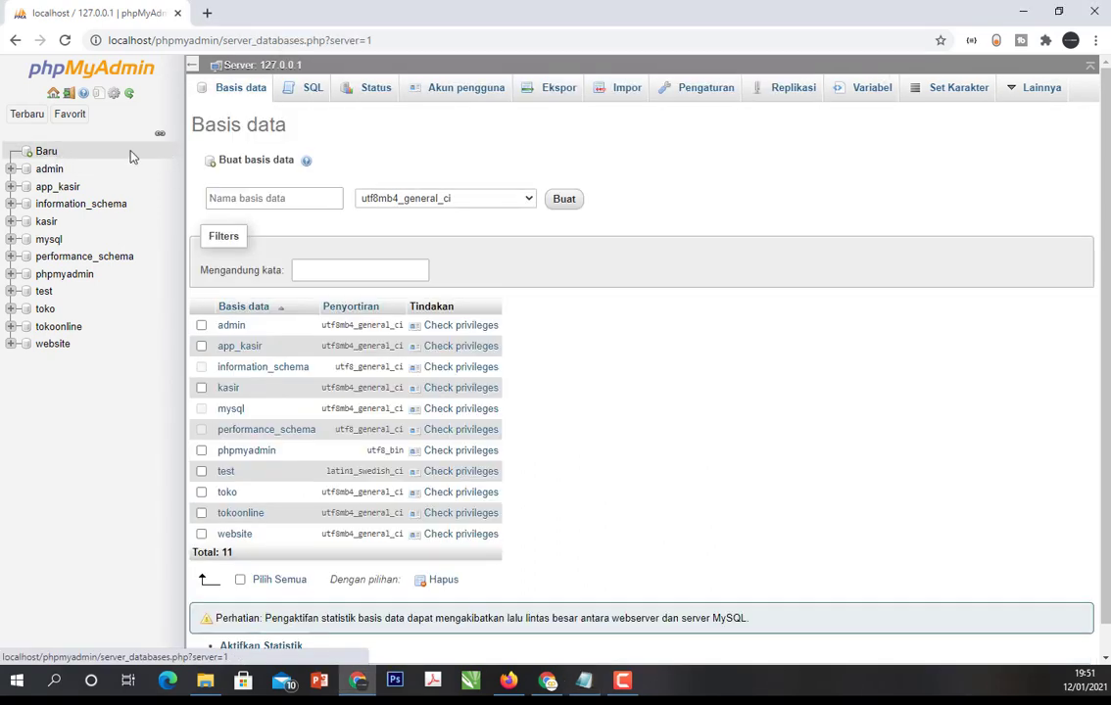
{"action": "left_click", "coordinate": [270, 199]}
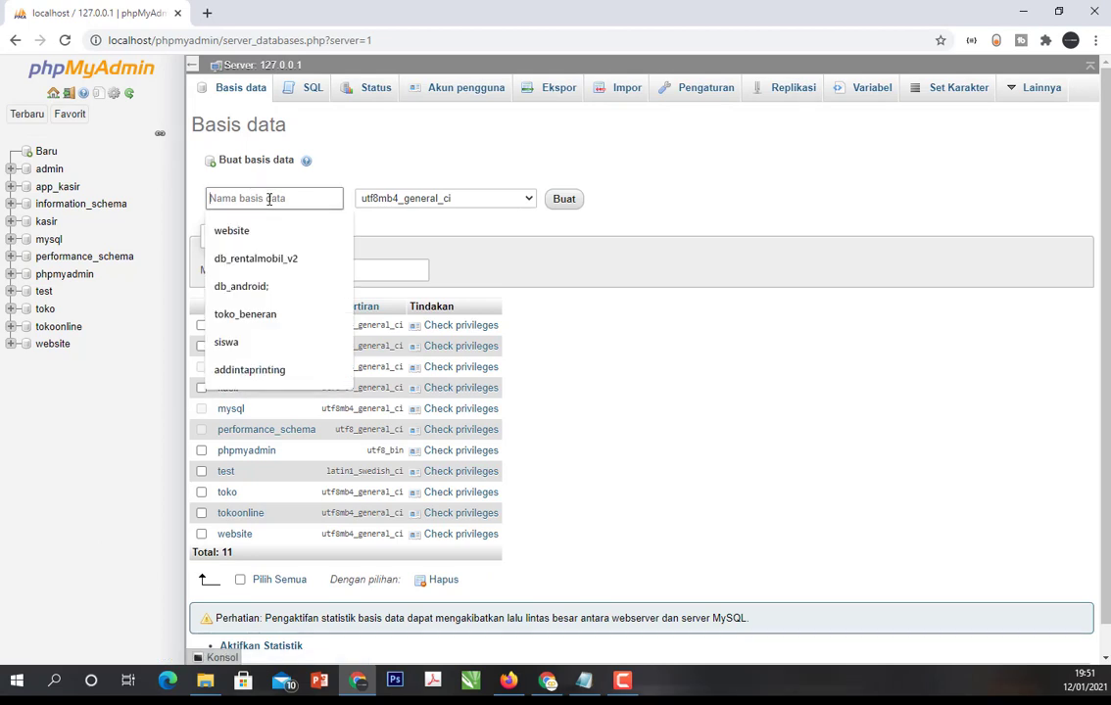
{"action": "type", "text": "k"}
{"action": "key", "text": "BackSpace"}
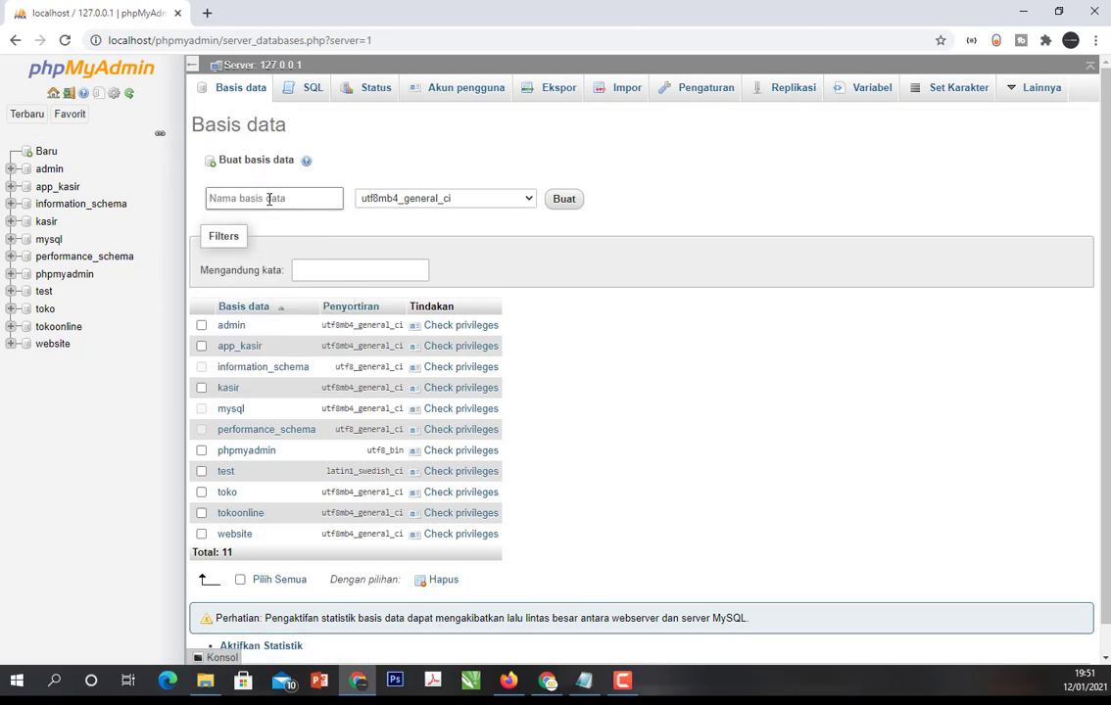
{"action": "type", "text": "keuangan"}
{"action": "left_click", "coordinate": [562, 206]}
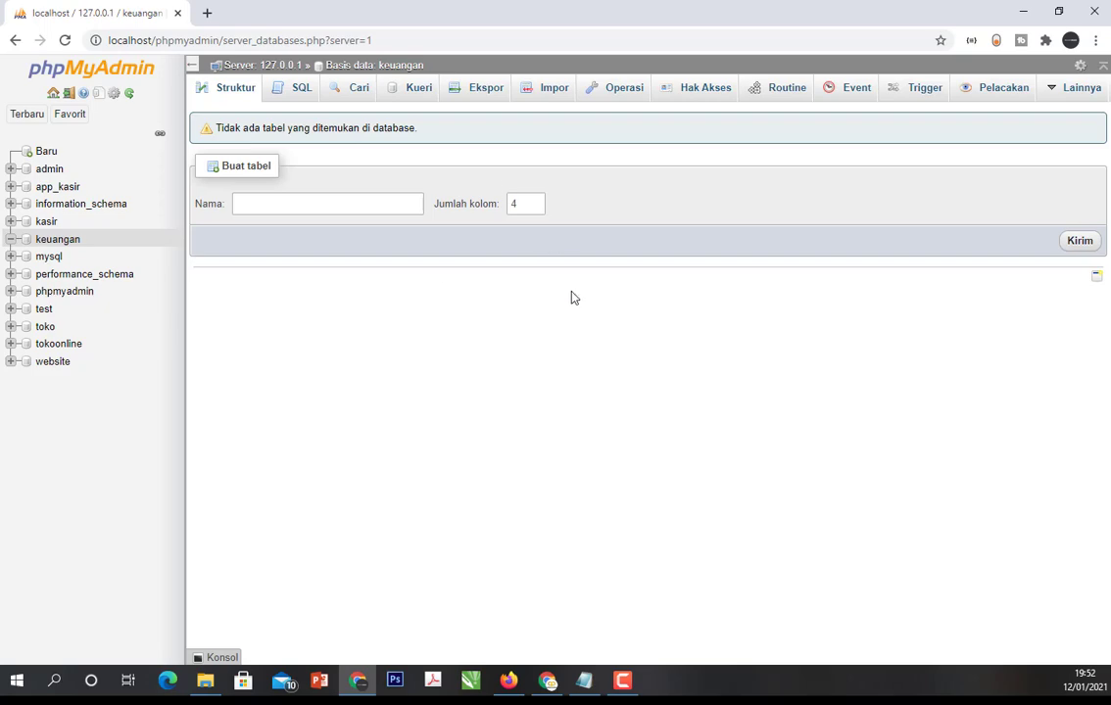
- Bring up the Notepad notes, move their window aside over phpMyAdmin, review the kode_kategori and kategori entries, and return to phpMyAdmin
{"action": "left_click", "coordinate": [584, 680]}
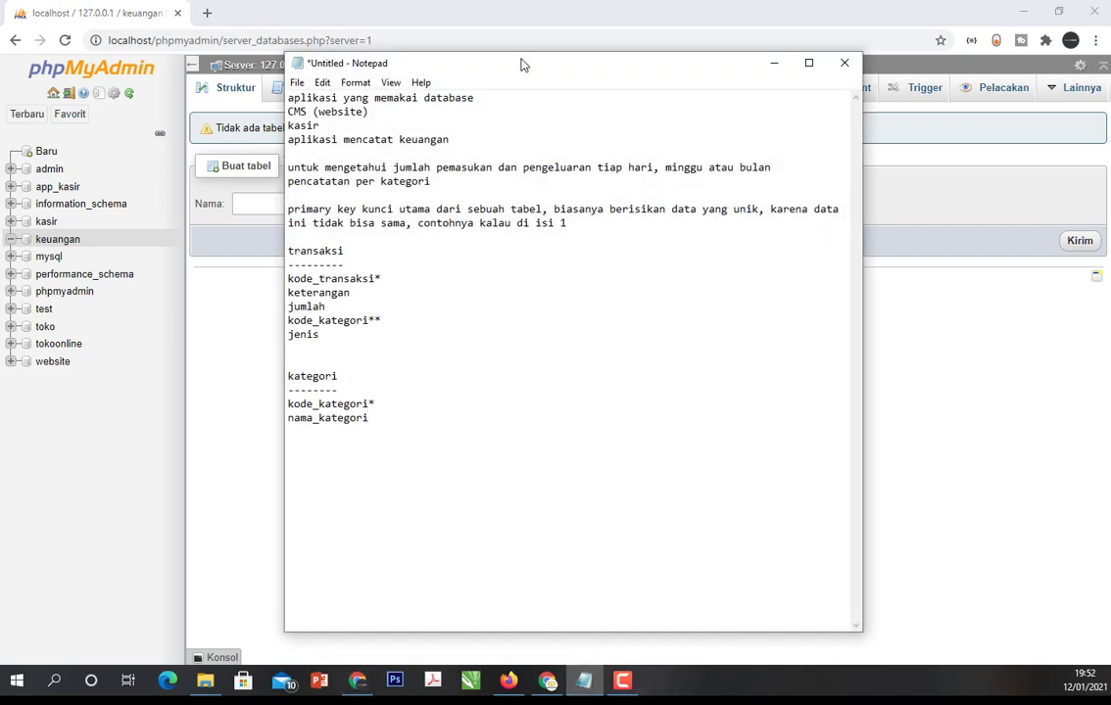
{"action": "left_click_drag", "start_coordinate": [522, 66], "coordinate": [683, 70]}
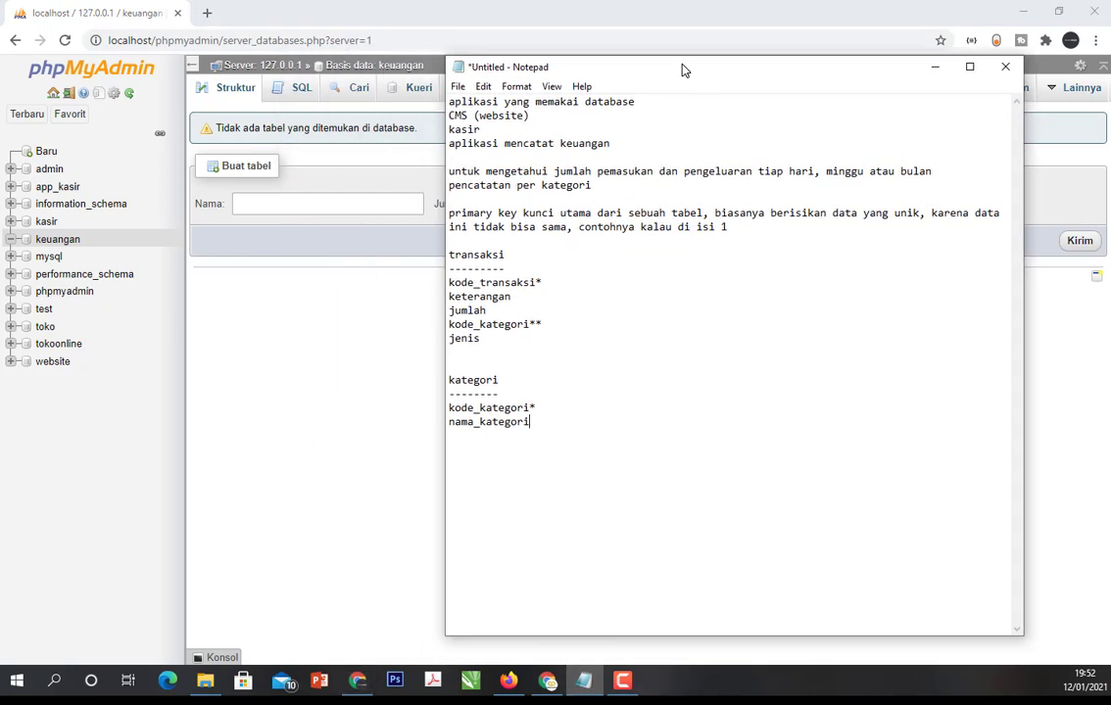
{"action": "left_click", "coordinate": [537, 324]}
{"action": "type", "text": "*"}
{"action": "left_click_drag", "start_coordinate": [544, 324], "coordinate": [429, 328]}
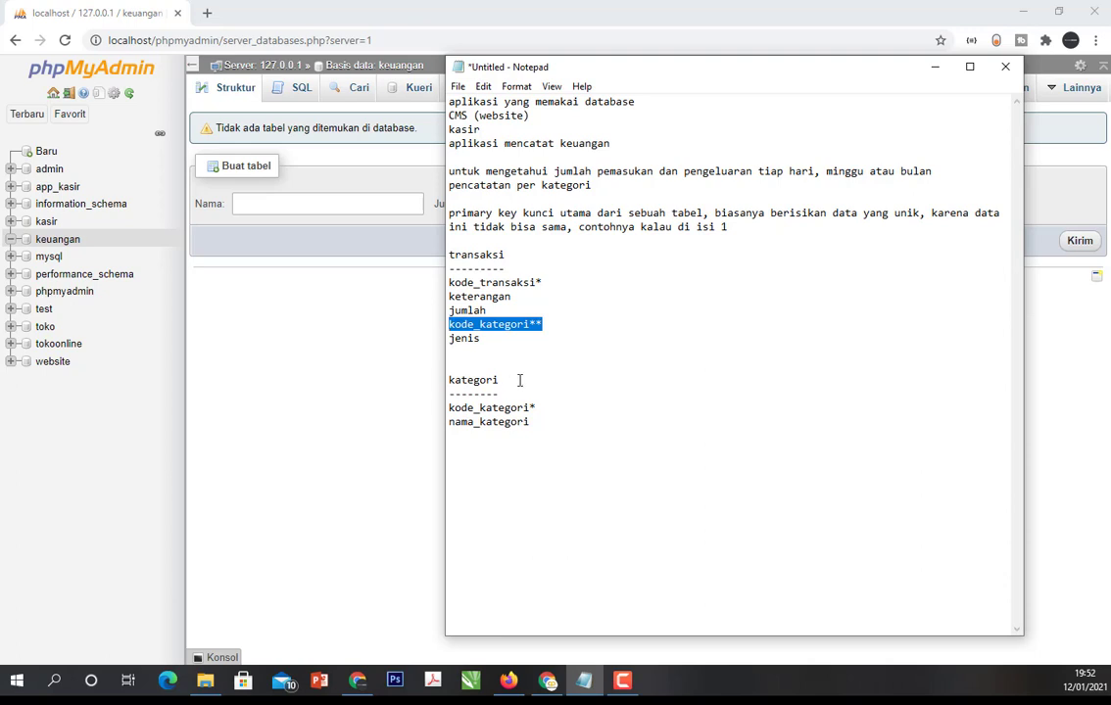
{"action": "left_click", "coordinate": [449, 382]}
{"action": "left_click", "coordinate": [245, 371]}
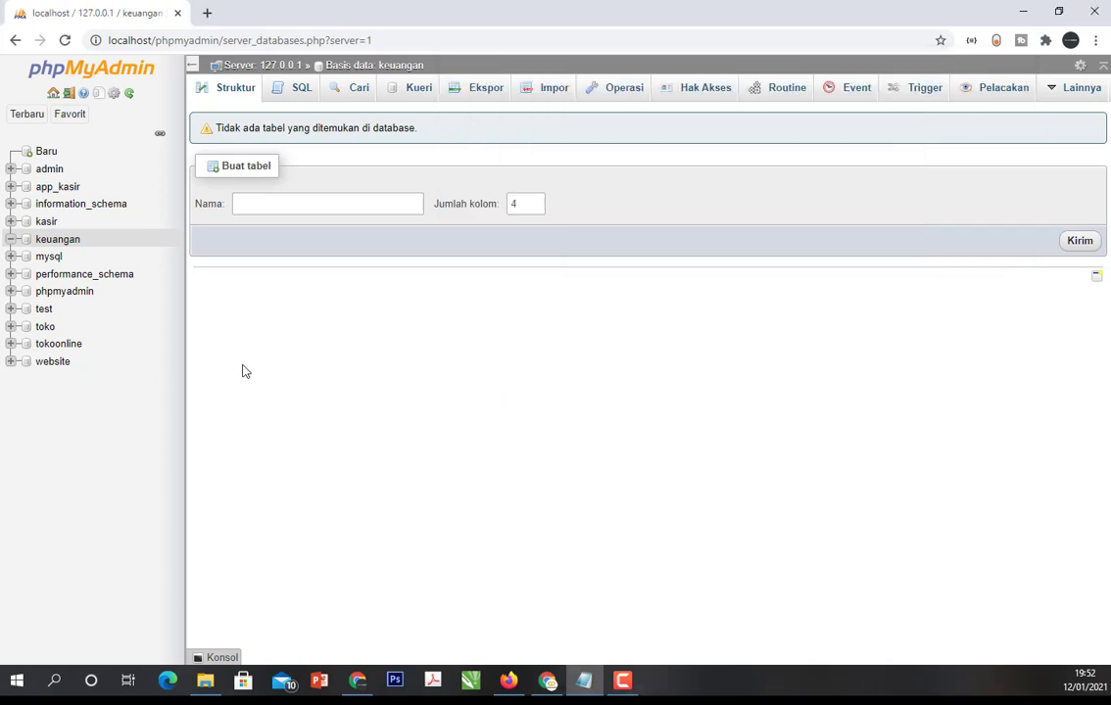
- Create a table named kategori with 2 columns in the keuangan database, checking the notes for its fields
{"action": "left_click", "coordinate": [274, 199]}
{"action": "type", "text": "kat"}
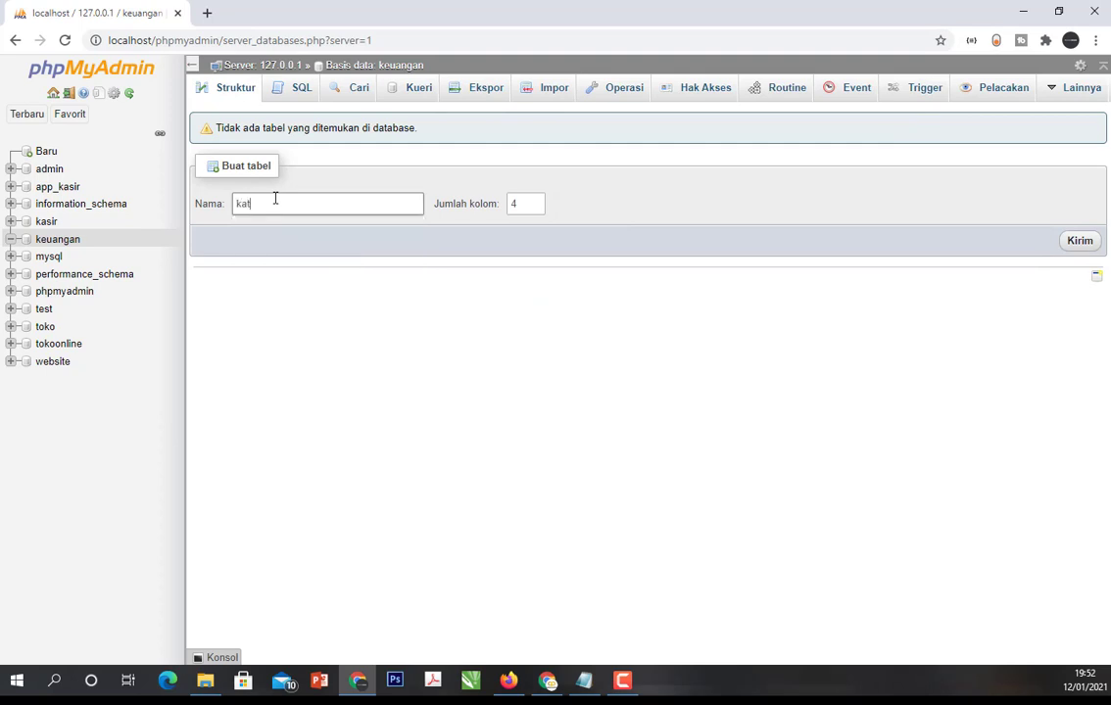
{"action": "type", "text": "egori"}
{"action": "left_click", "coordinate": [585, 679]}
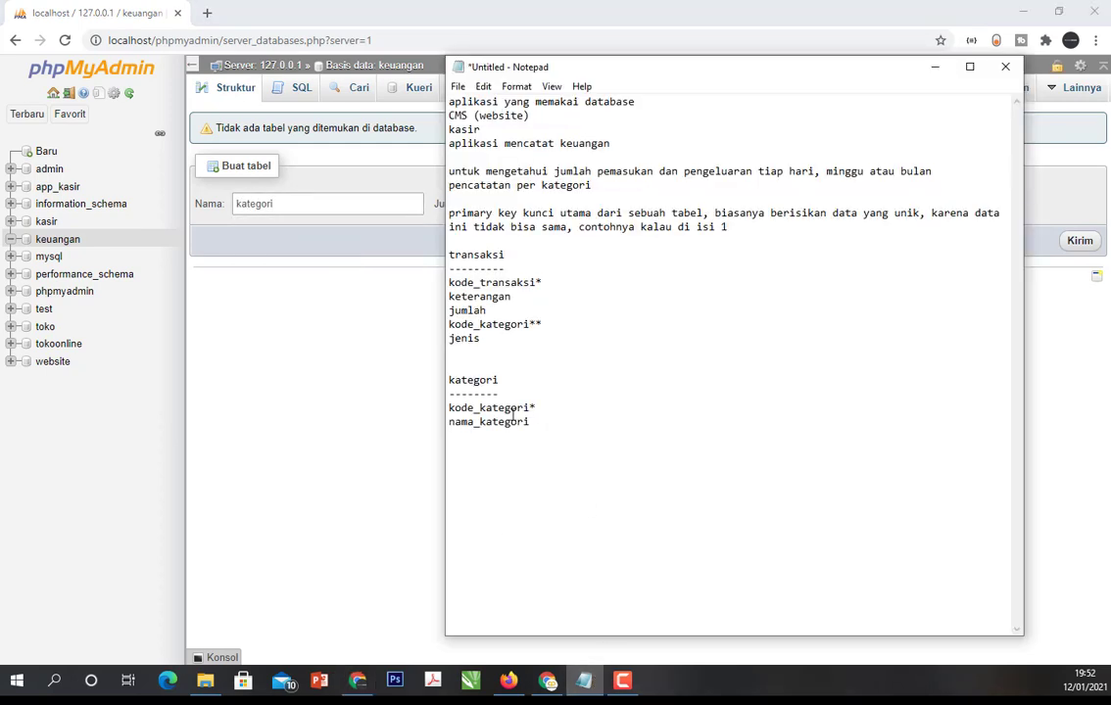
{"action": "left_click", "coordinate": [328, 374]}
{"action": "left_click_drag", "start_coordinate": [519, 205], "coordinate": [427, 211]}
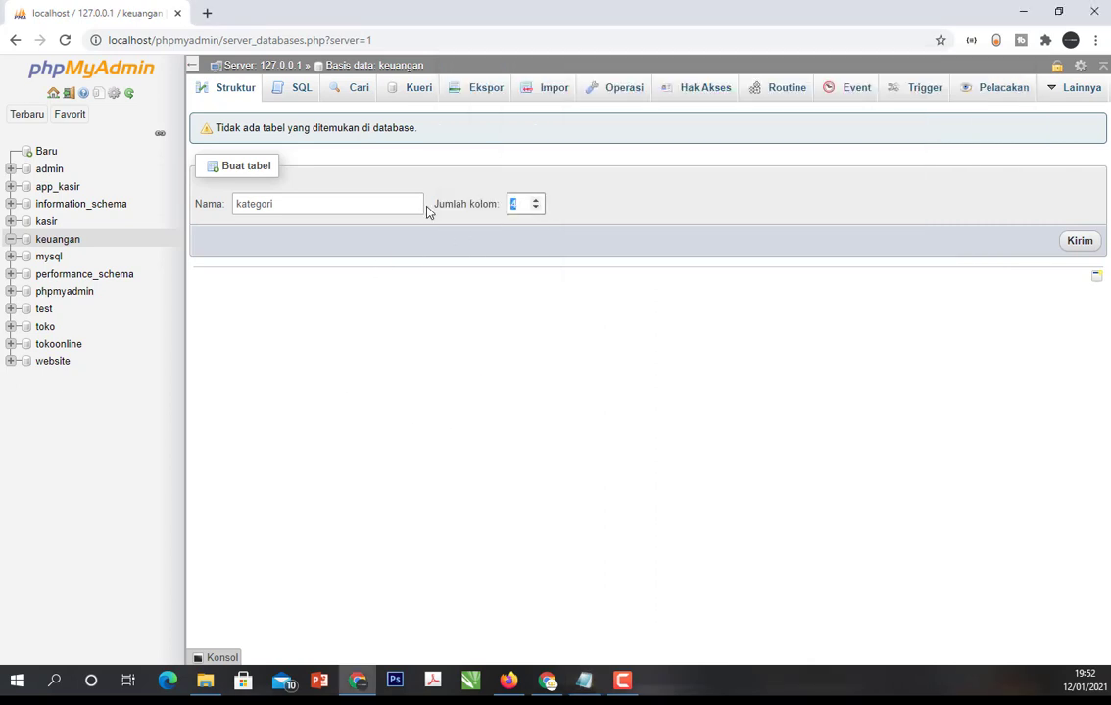
{"action": "left_click", "coordinate": [1068, 245]}
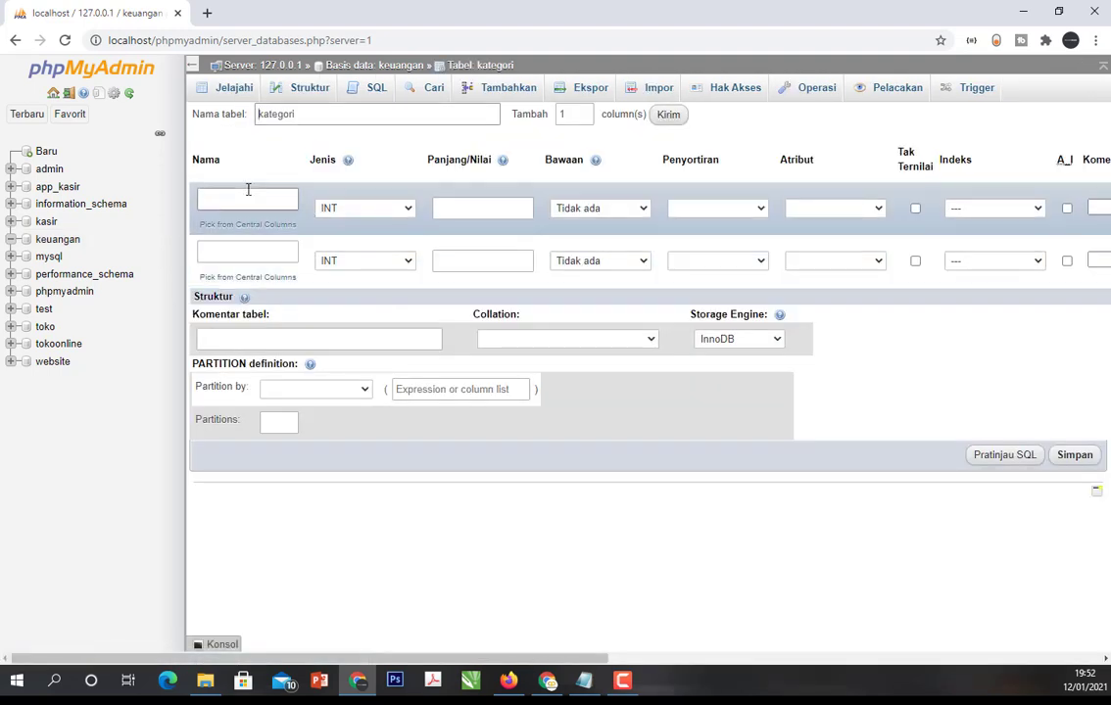
{"action": "left_click", "coordinate": [248, 193]}
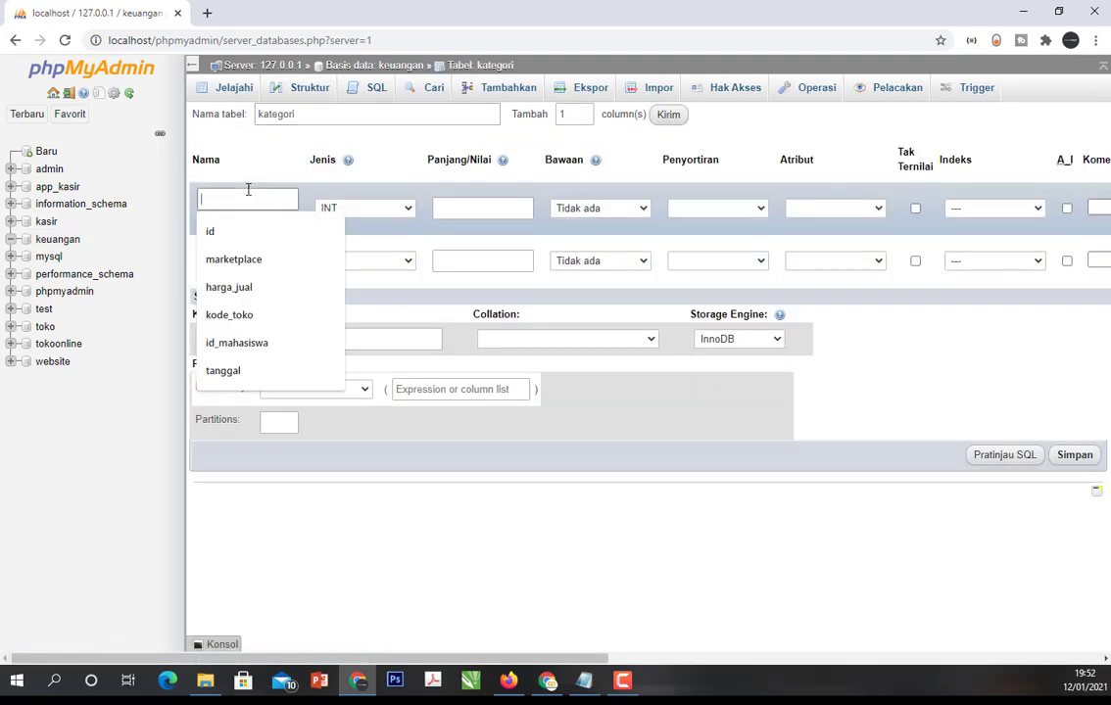
{"action": "type", "text": "nama_kategori"}
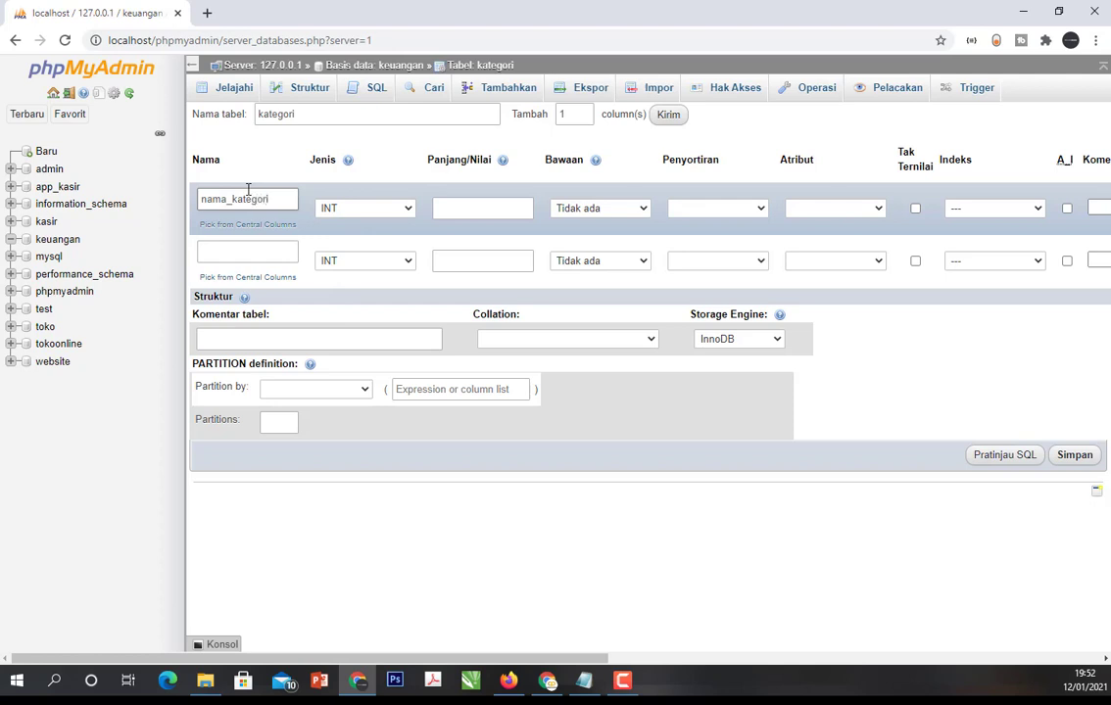
{"action": "left_click", "coordinate": [235, 251]}
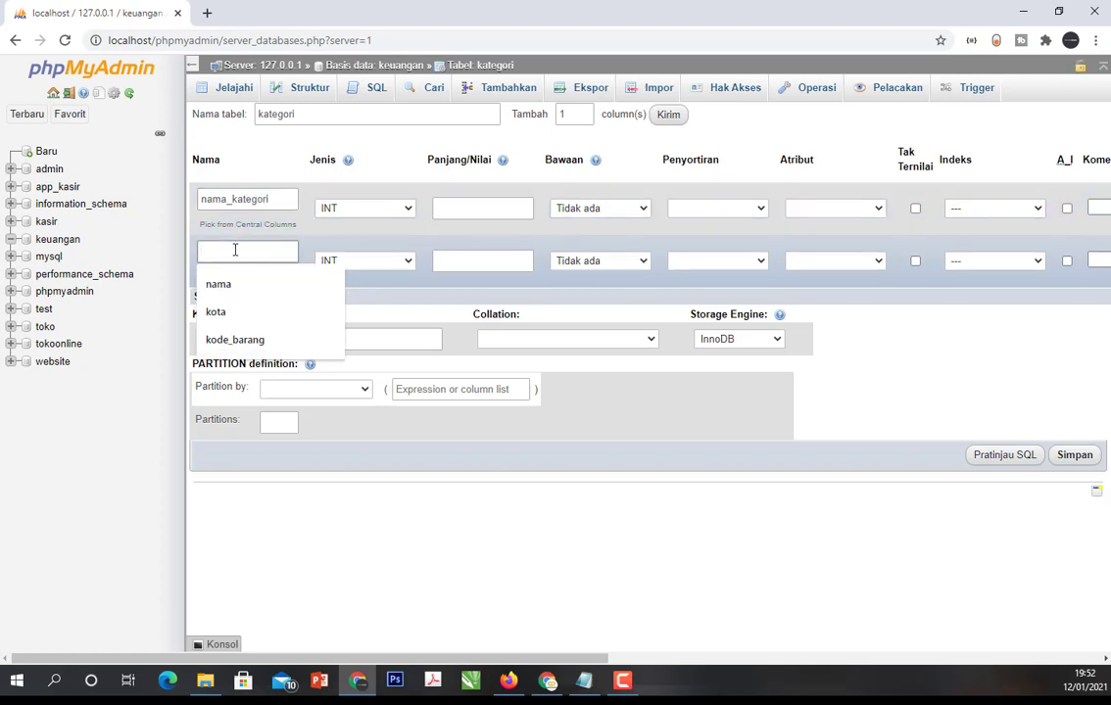
{"action": "type", "text": "kode"}
{"action": "key", "text": "BackSpace"}
{"action": "key", "text": "BackSpace"}
{"action": "key", "text": "BackSpace"}
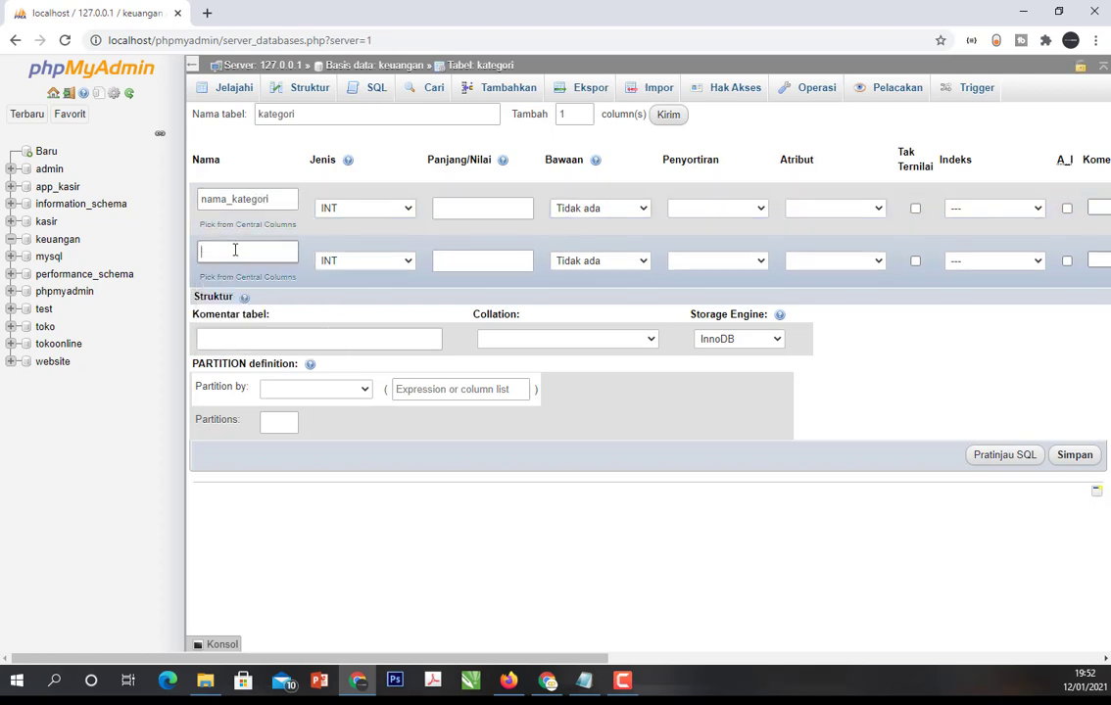
- Name the first column of the kategori table kode_kategori and the second column nama_kategori
{"action": "left_click", "coordinate": [274, 199]}
{"action": "double_click", "coordinate": [274, 199]}
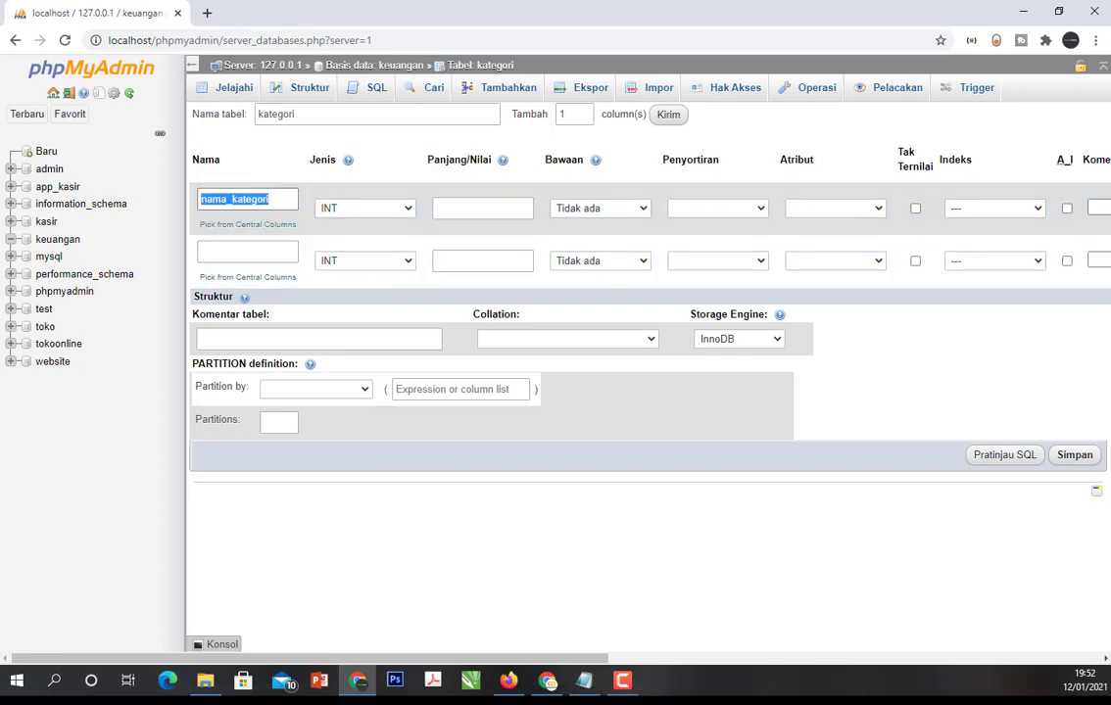
{"action": "type", "text": "kode_k"}
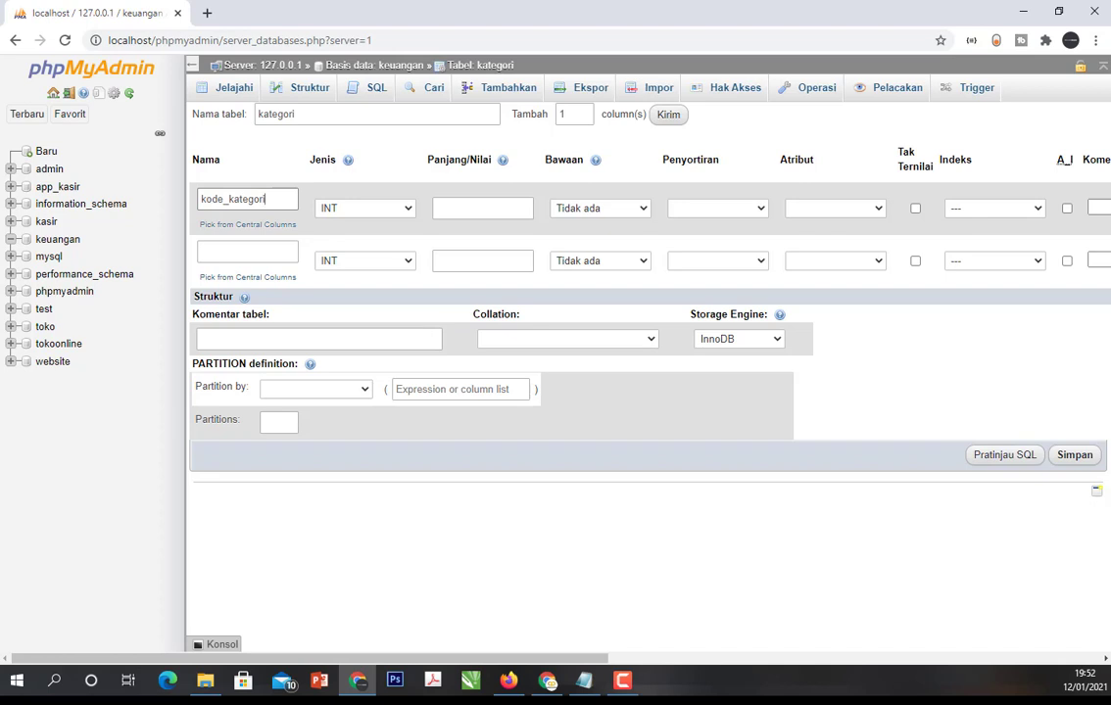
{"action": "left_click", "coordinate": [242, 254]}
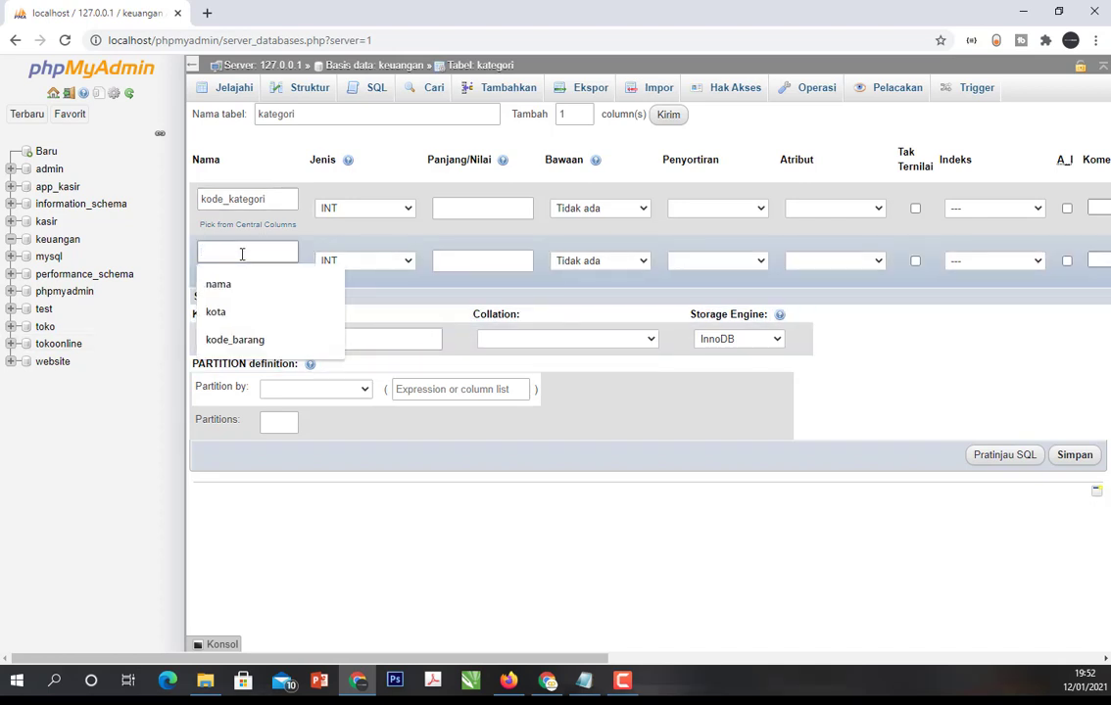
{"action": "type", "text": "nama_kategori"}
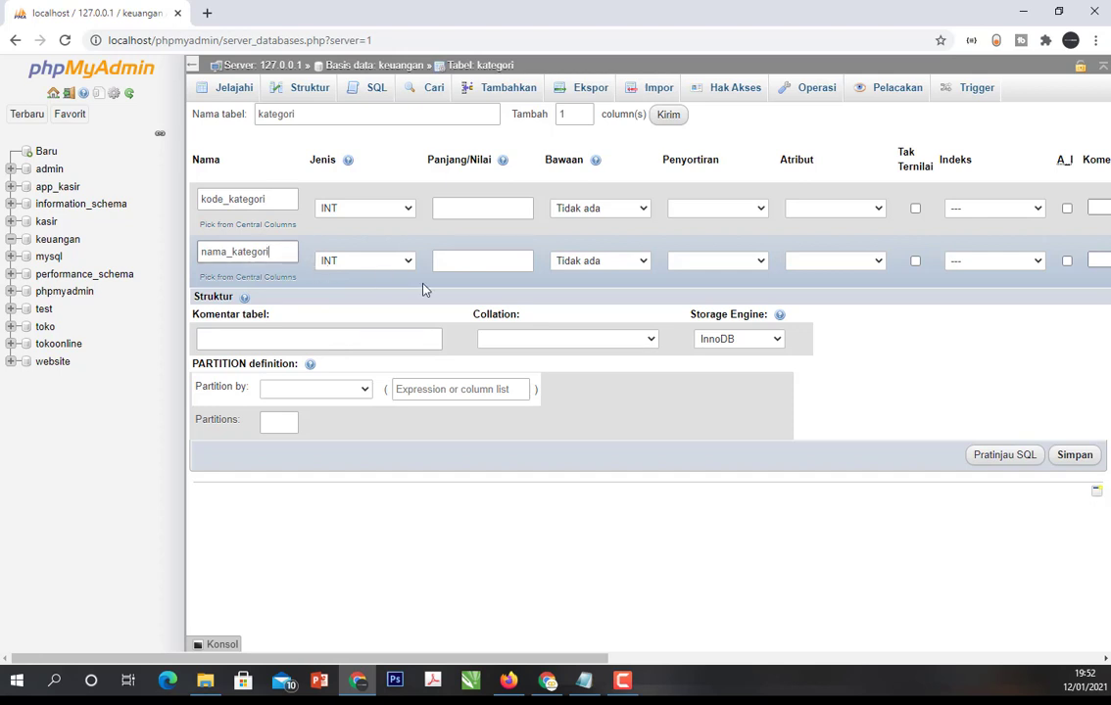
- Set kode_kategori to VARCHAR with length 10 and nama_kategori to VARCHAR with length 100
{"action": "left_click", "coordinate": [400, 209]}
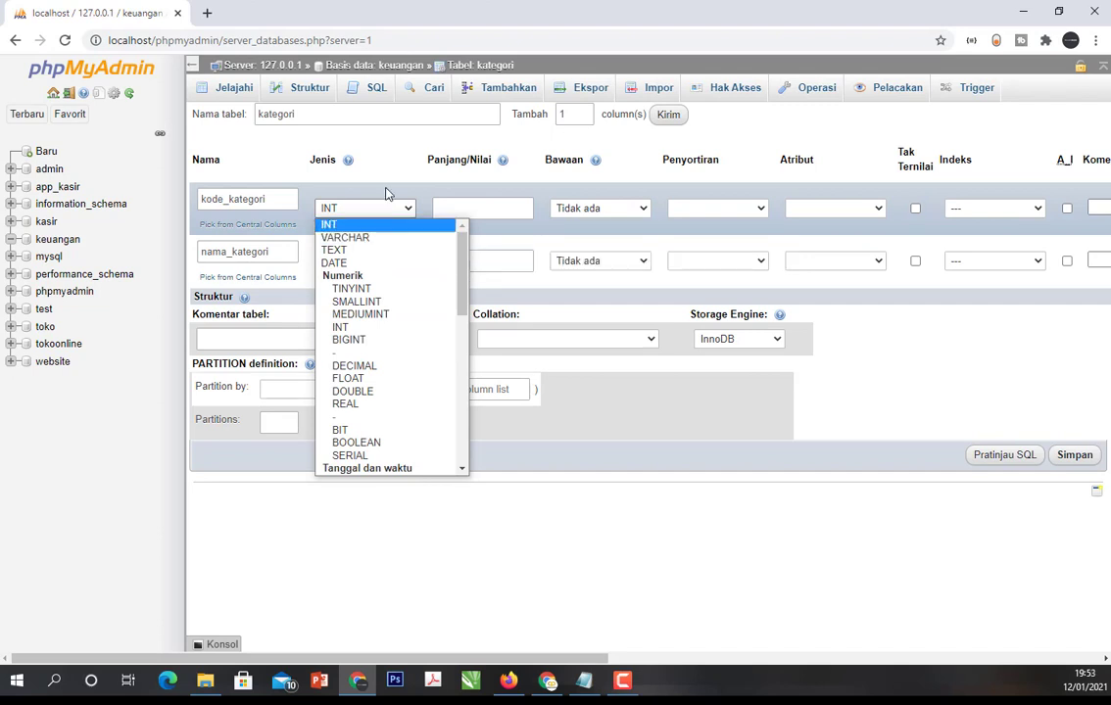
{"action": "left_click", "coordinate": [390, 238]}
{"action": "left_click", "coordinate": [452, 210]}
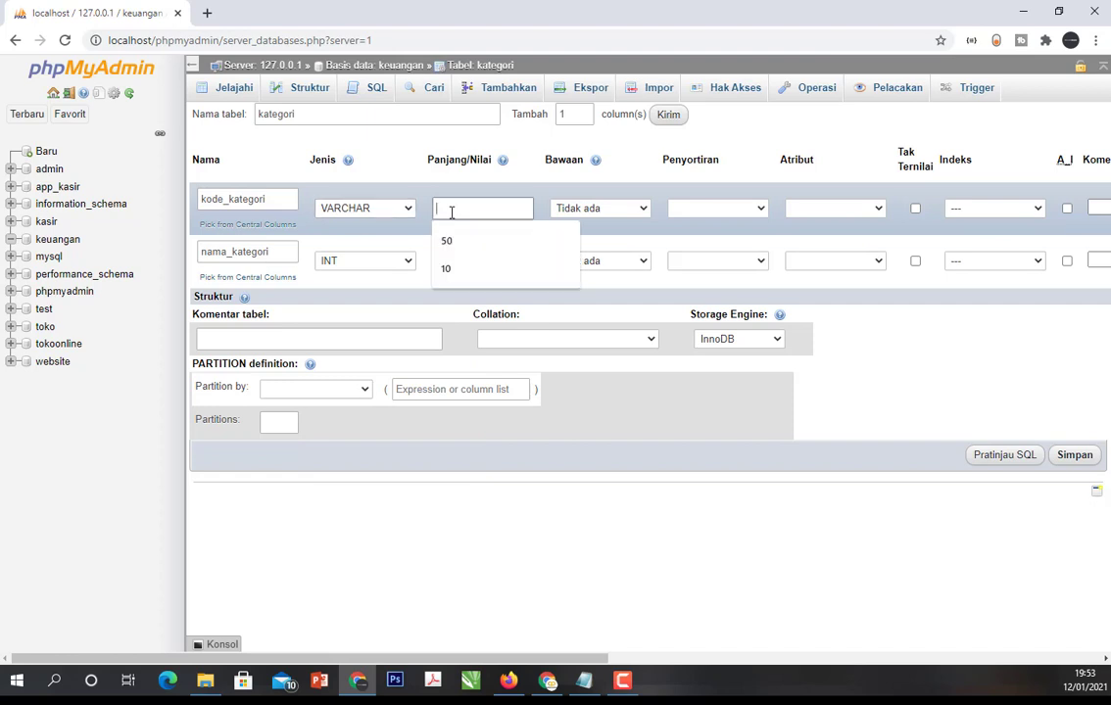
{"action": "type", "text": "10"}
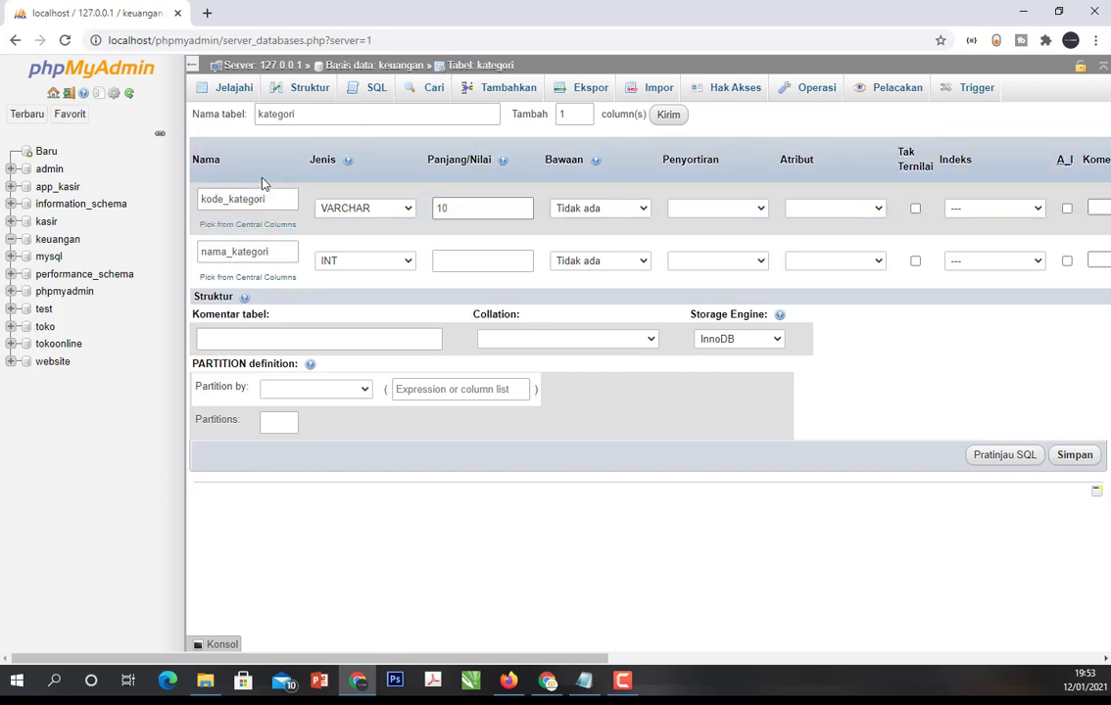
{"action": "left_click", "coordinate": [410, 262]}
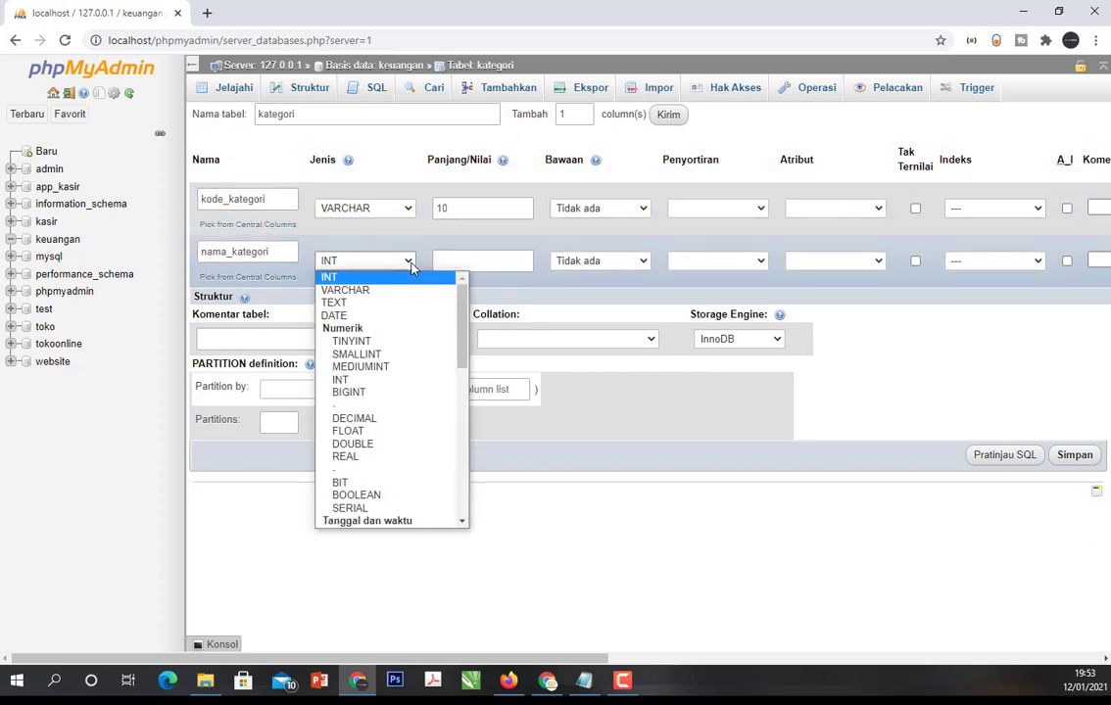
{"action": "left_click", "coordinate": [384, 291]}
{"action": "left_click", "coordinate": [441, 257]}
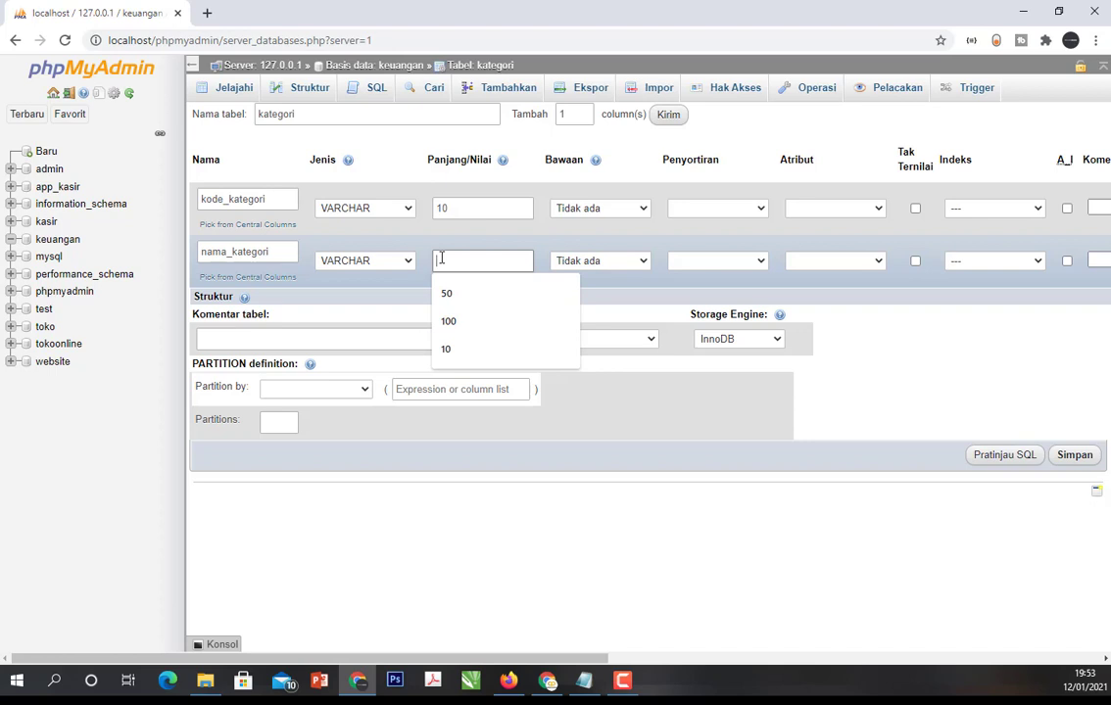
{"action": "type", "text": "100"}
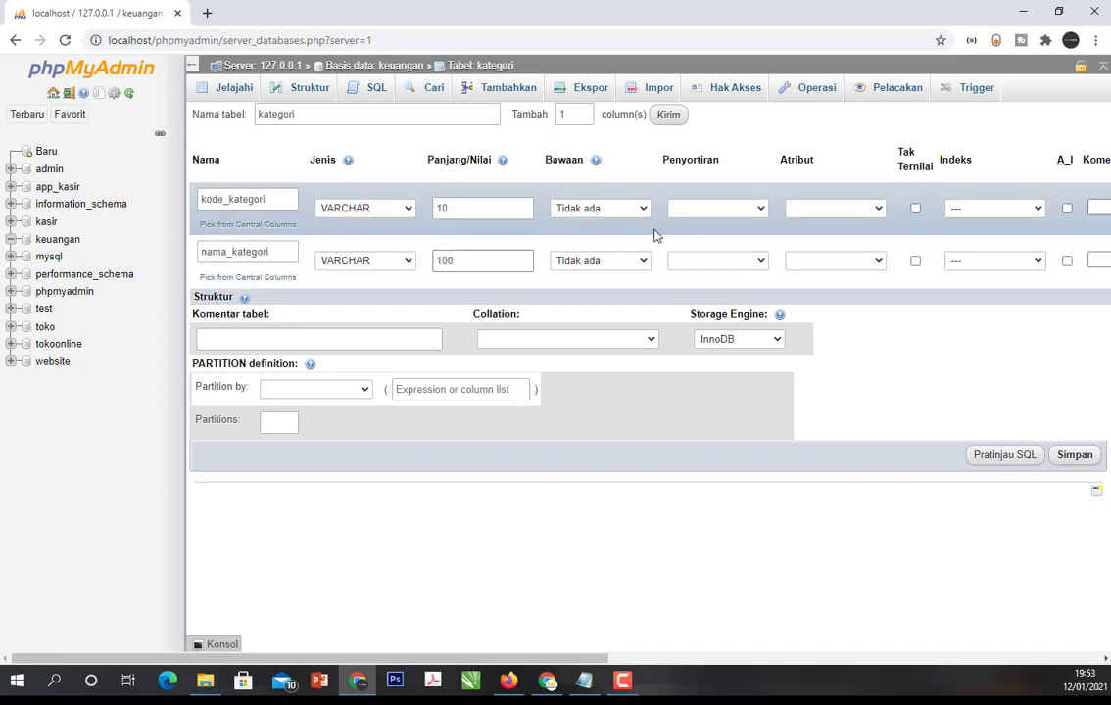
- Make kode_kategori the PRIMARY index of the kategori table and save the table
{"action": "left_click", "coordinate": [988, 211]}
{"action": "left_click", "coordinate": [988, 239]}
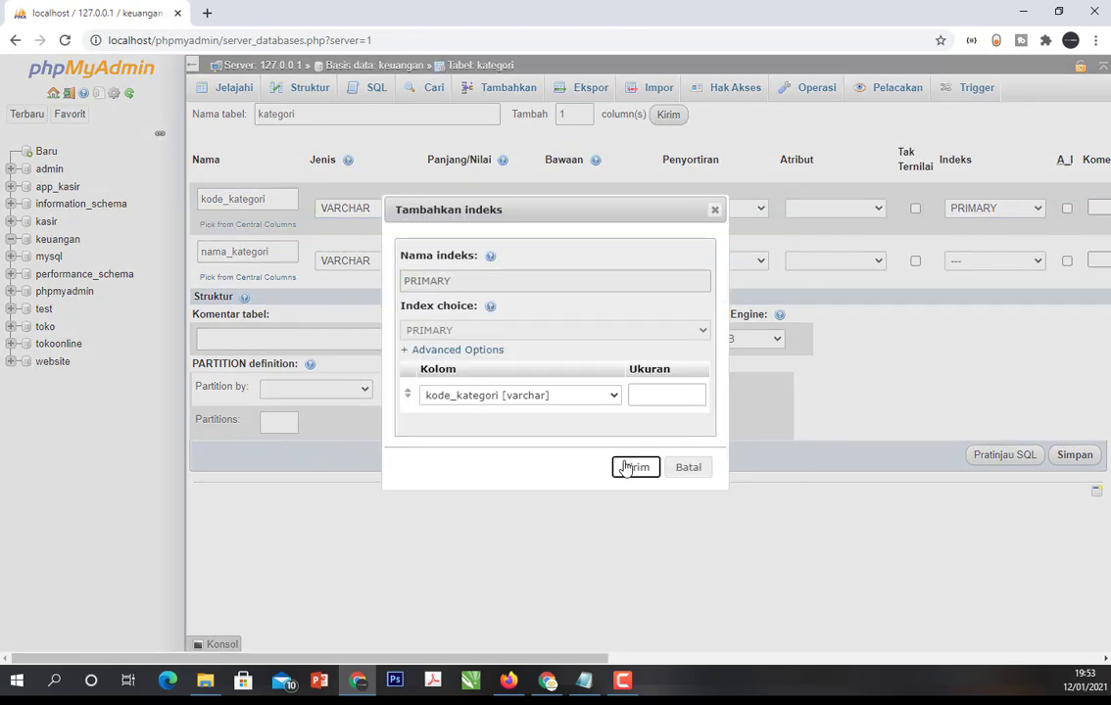
{"action": "left_click", "coordinate": [632, 467]}
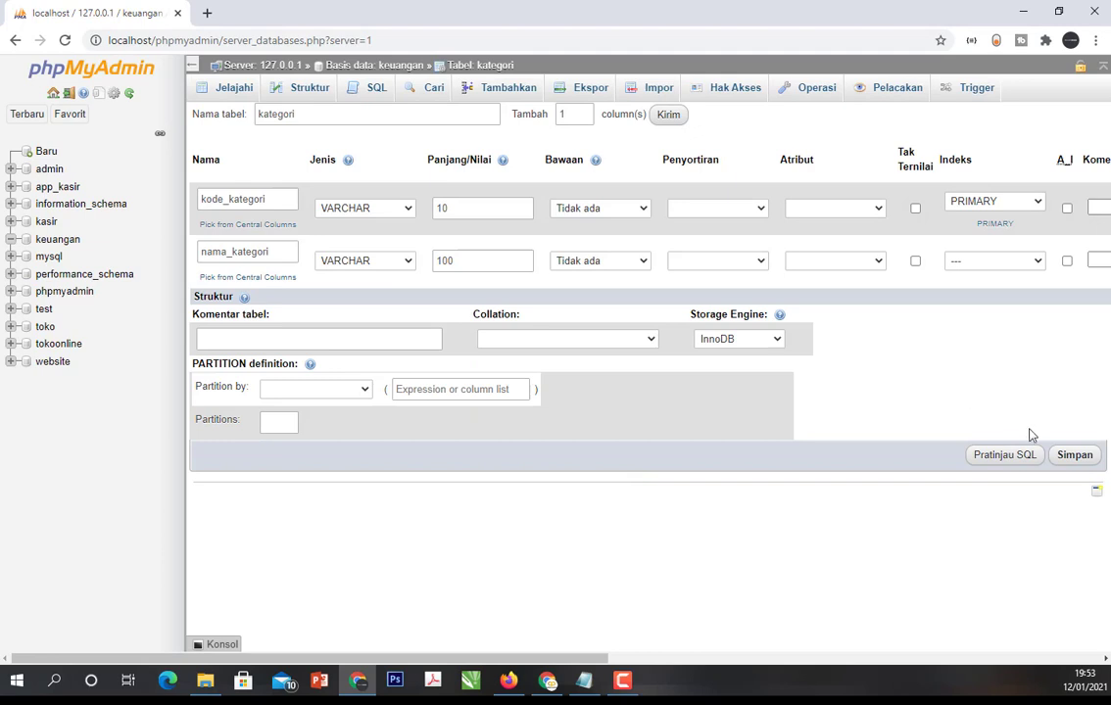
{"action": "left_click", "coordinate": [1074, 456]}
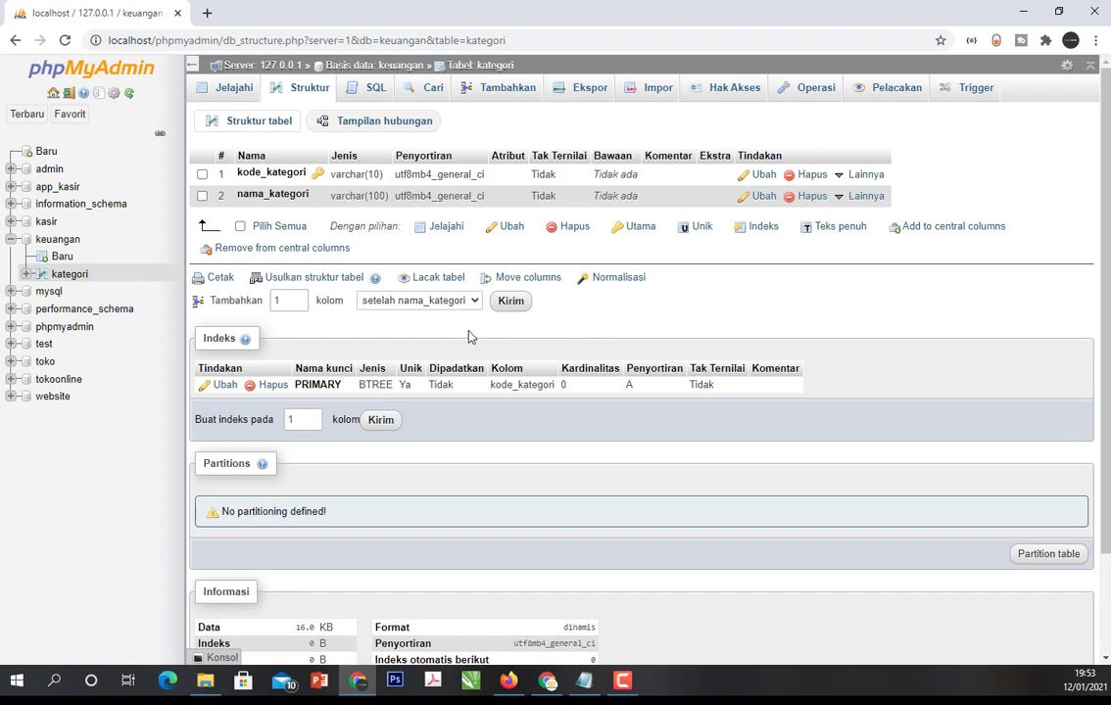
- Check the transaksi fields in the Notepad notes, and start a new table named transaksi in the keuangan database
{"action": "left_click", "coordinate": [584, 683]}
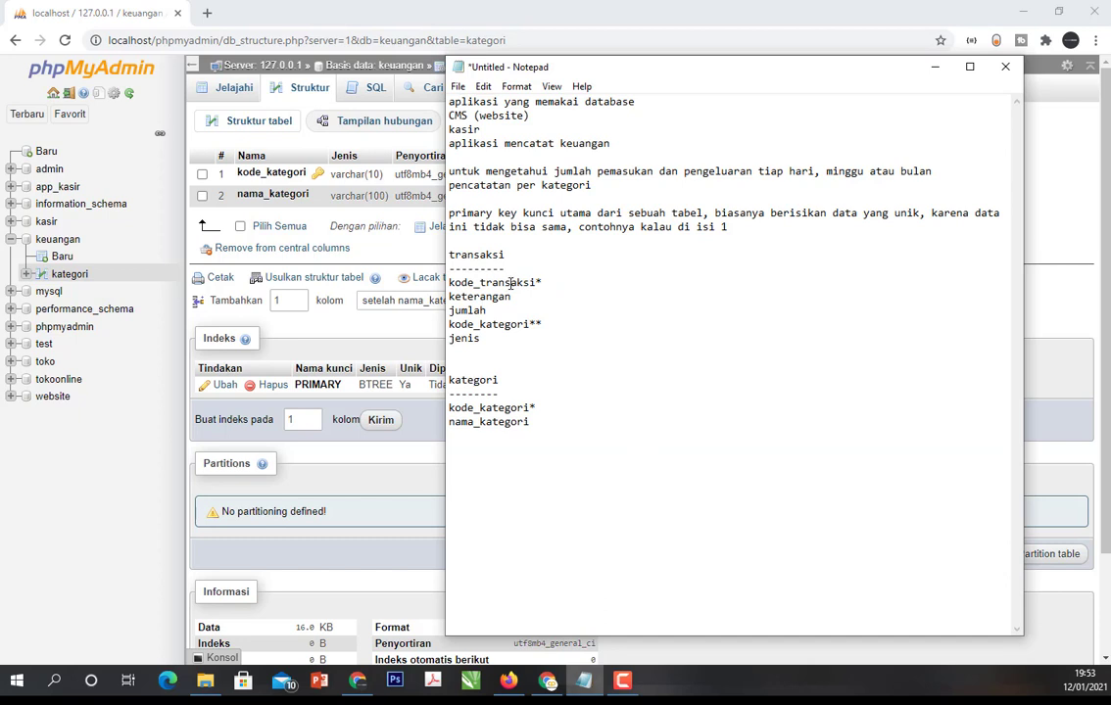
{"action": "left_click", "coordinate": [510, 282]}
{"action": "left_click", "coordinate": [471, 309]}
{"action": "left_click", "coordinate": [95, 467]}
{"action": "left_click", "coordinate": [61, 258]}
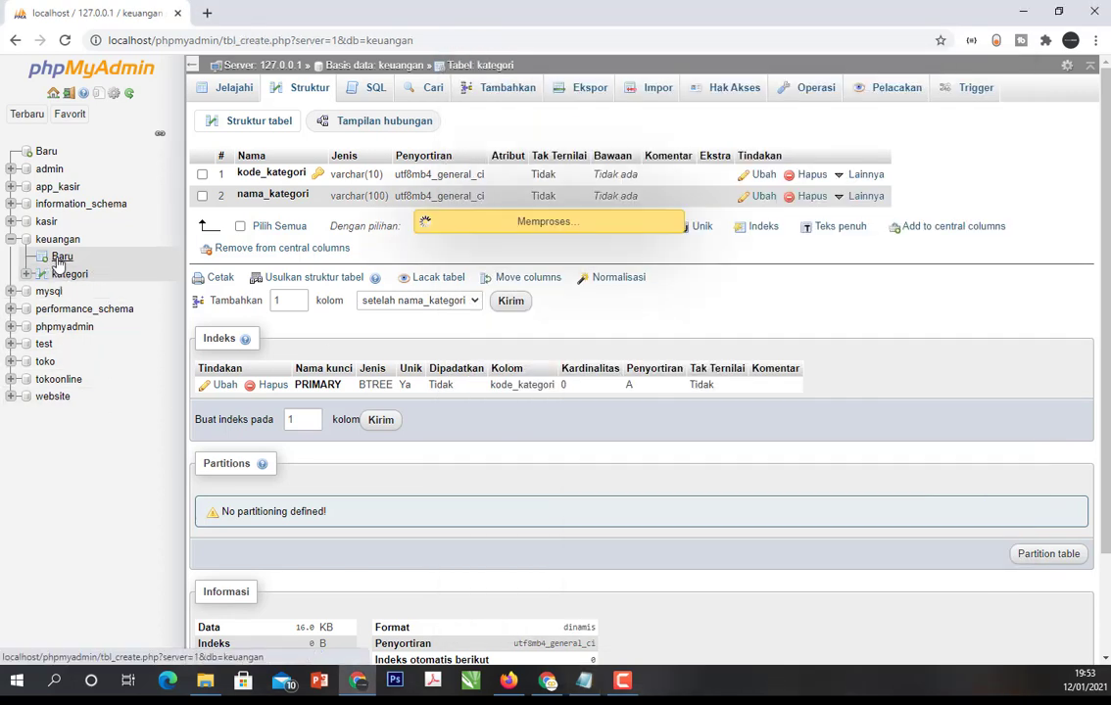
{"action": "left_click", "coordinate": [319, 116]}
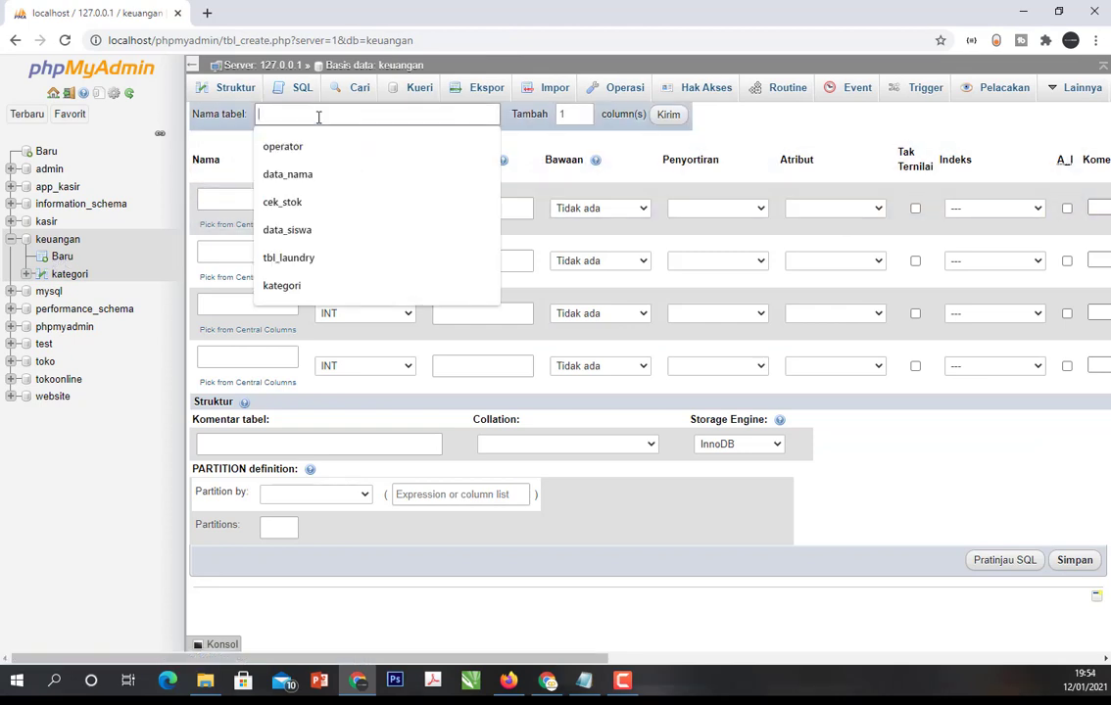
{"action": "type", "text": "transaksi"}
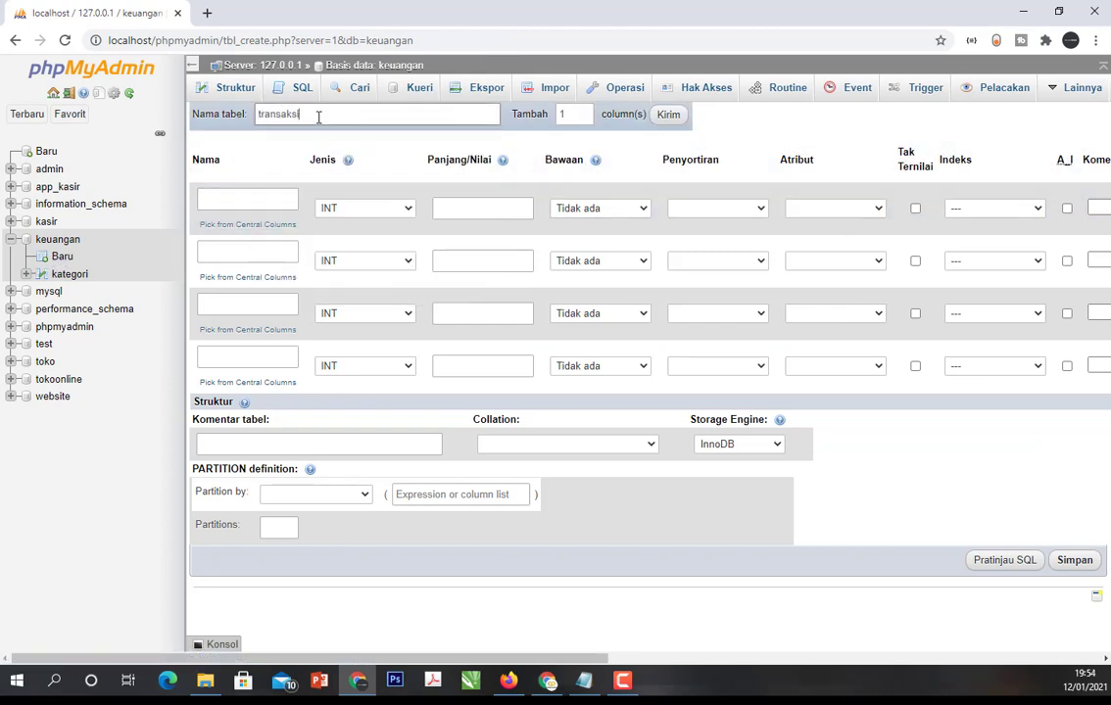
- Name the first two columns of the transaksi table kode_transaksi and keterangan, following the field list in the notes
{"action": "left_click", "coordinate": [271, 196]}
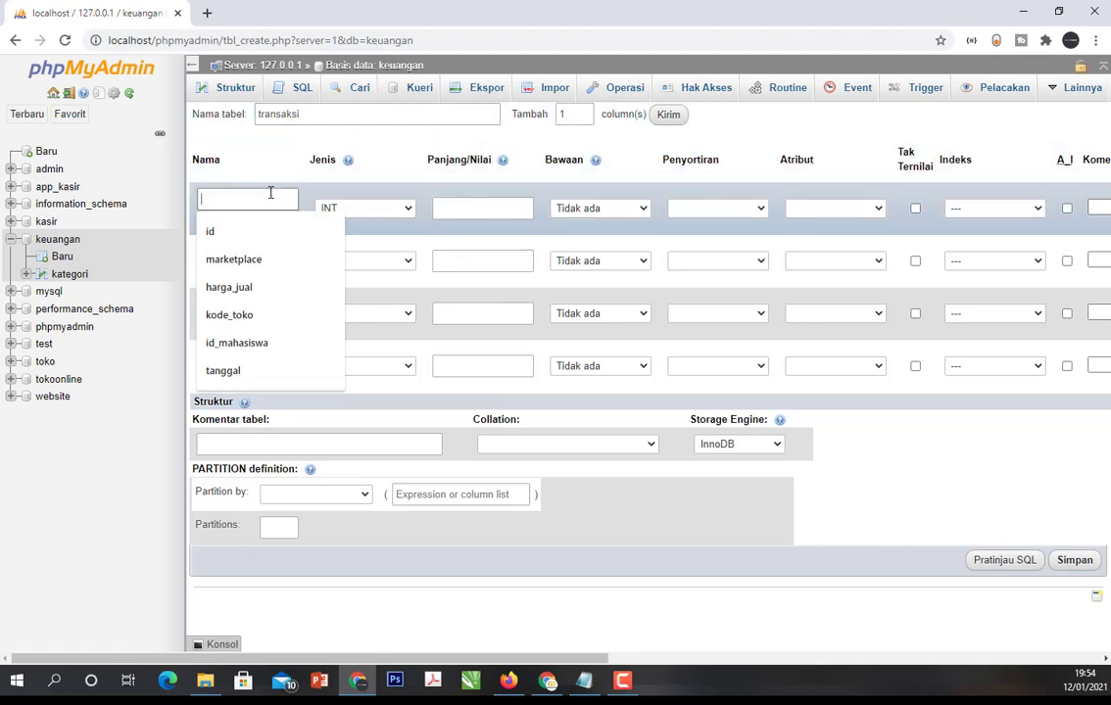
{"action": "type", "text": "kode_"}
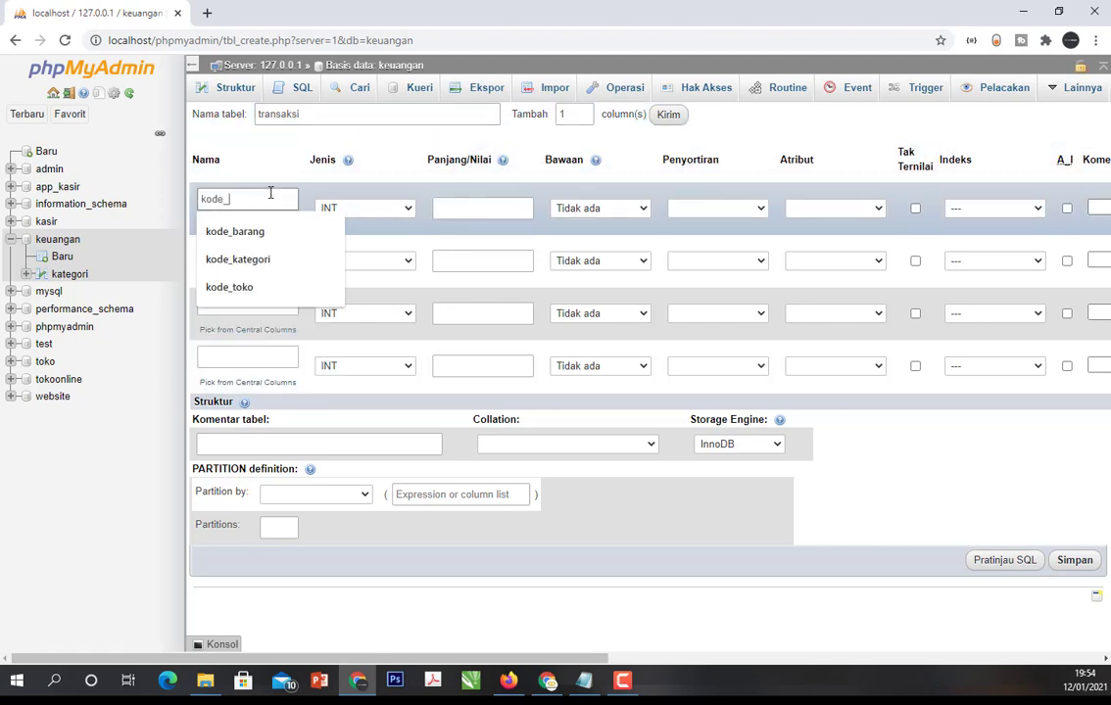
{"action": "type", "text": "transaksi"}
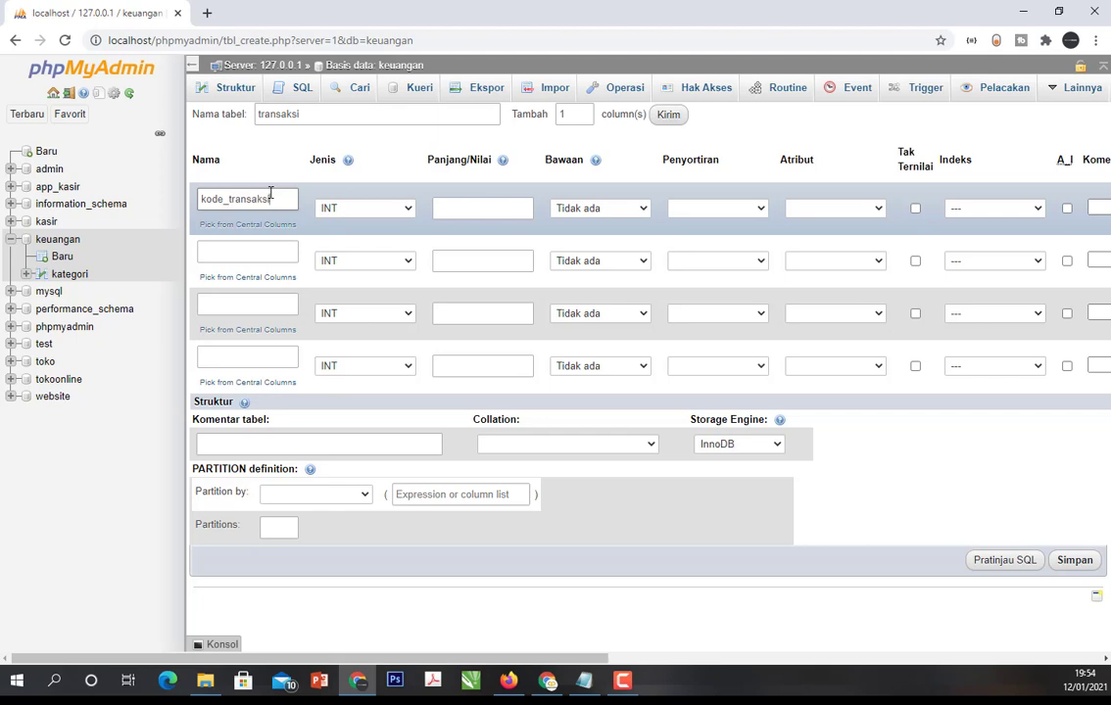
{"action": "left_click", "coordinate": [260, 252]}
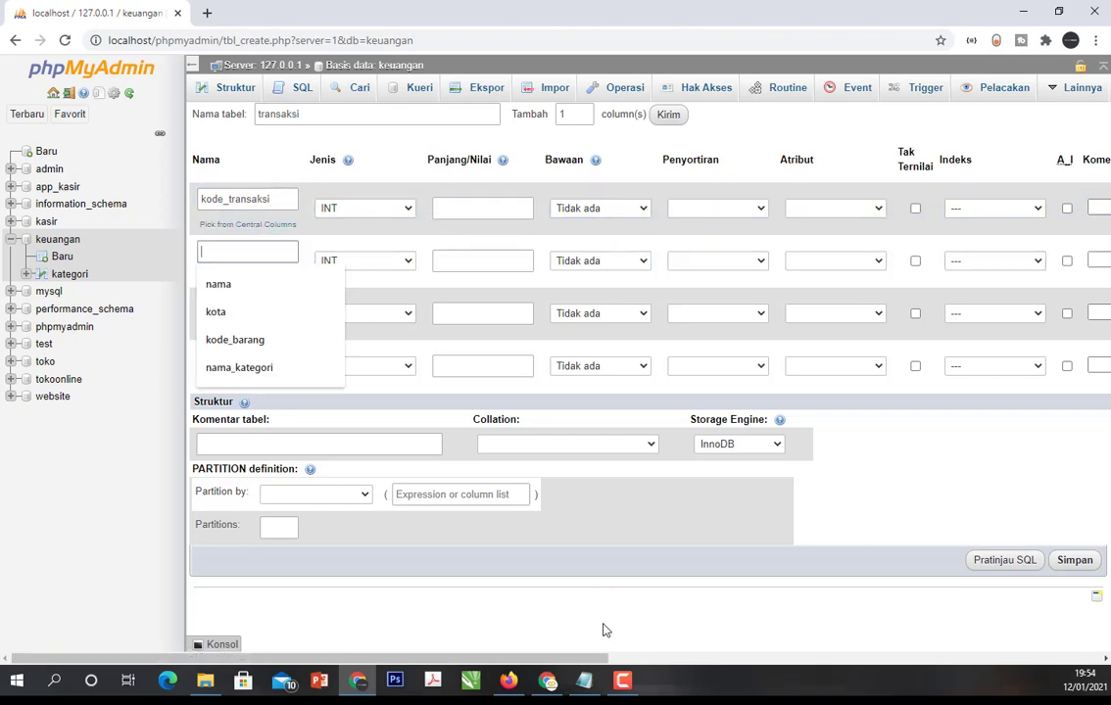
{"action": "left_click", "coordinate": [596, 684]}
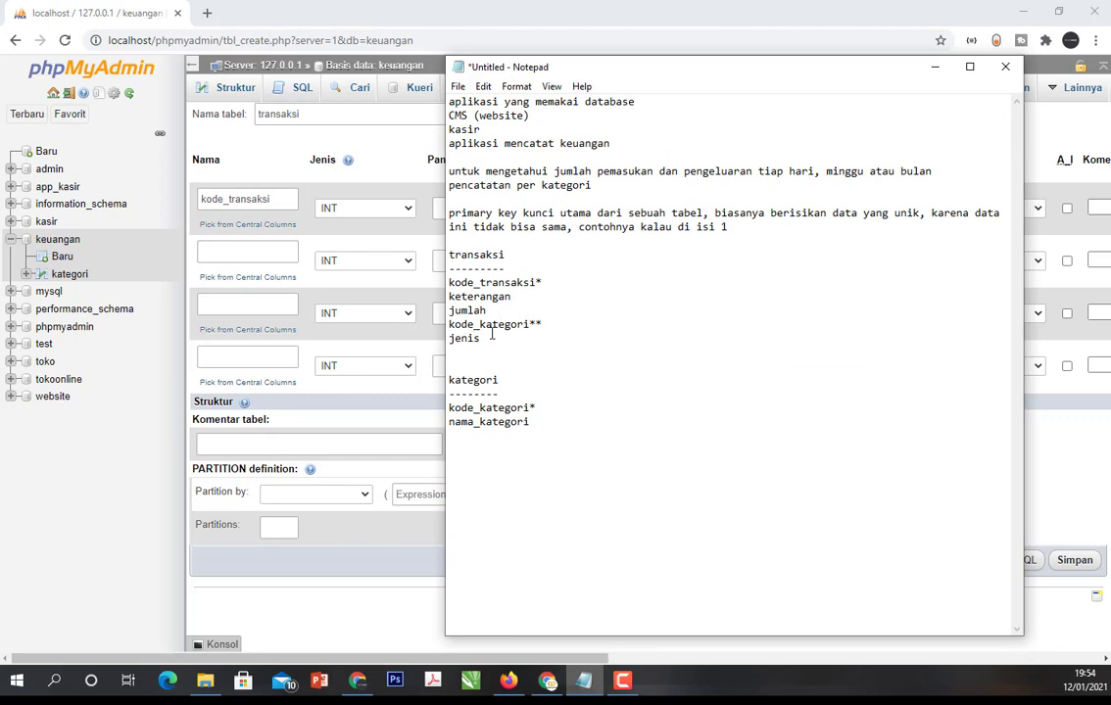
{"action": "left_click", "coordinate": [236, 250]}
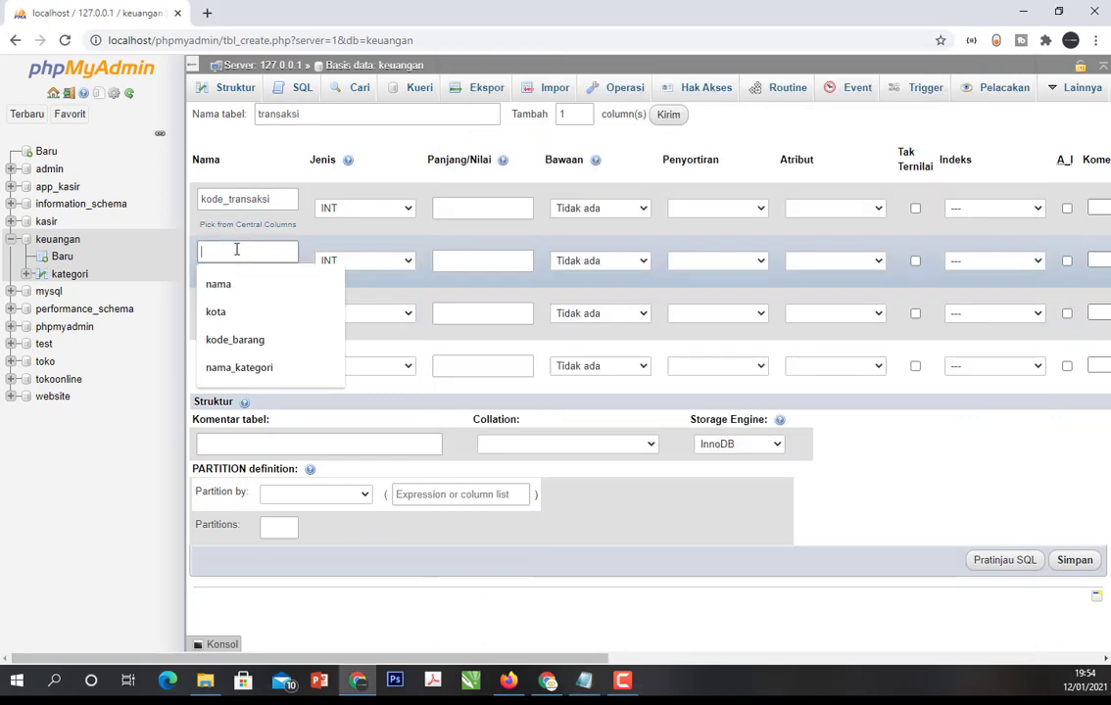
{"action": "type", "text": "keteranga"}
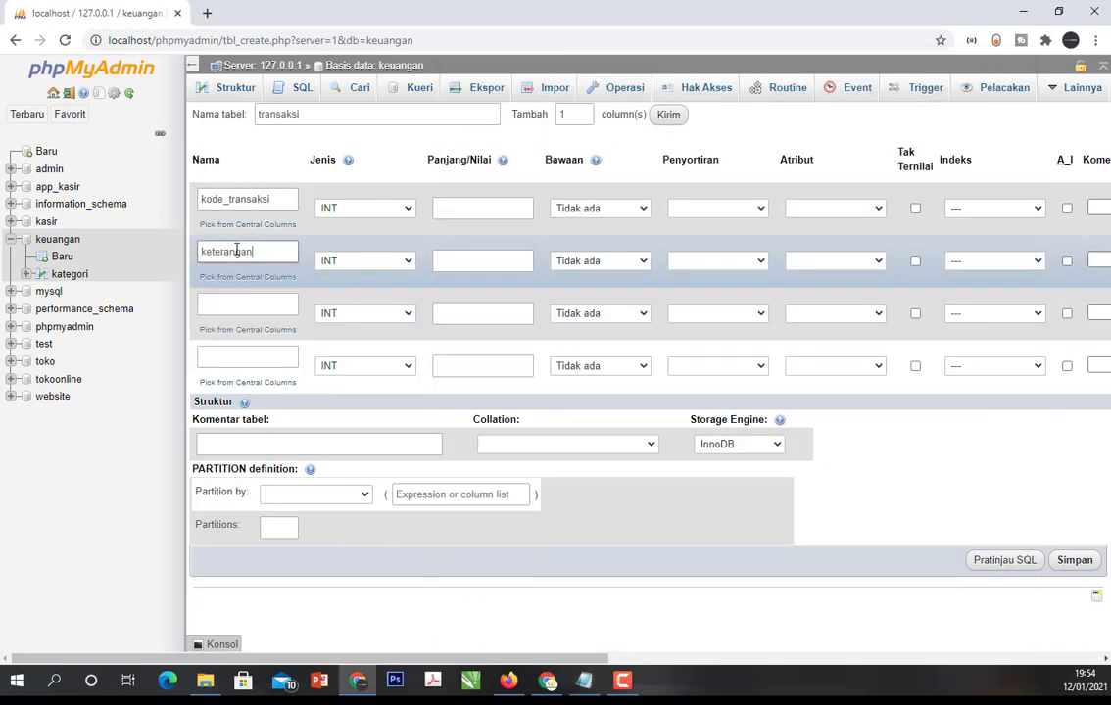
{"action": "type", "text": "n"}
- Name the third and fourth columns of the transaksi table jumlah and kode_kategori, following the field list in the Notepad notes
{"action": "left_click", "coordinate": [243, 304]}
{"action": "left_click", "coordinate": [585, 682]}
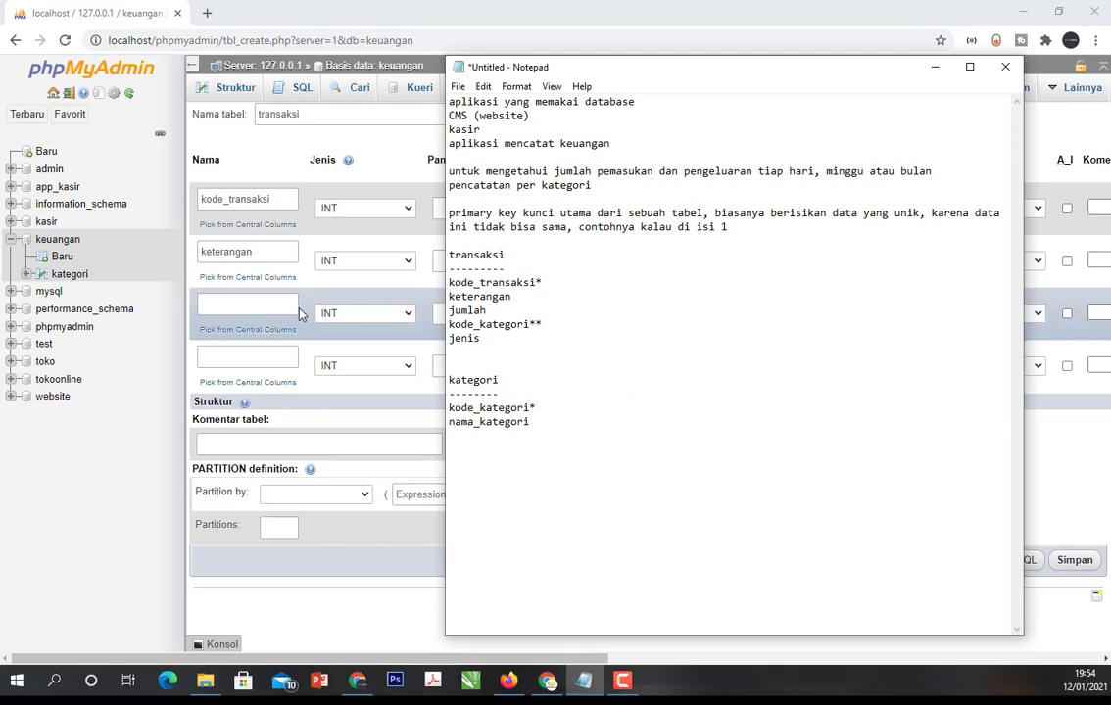
{"action": "left_click", "coordinate": [263, 303]}
{"action": "type", "text": "jumlah"}
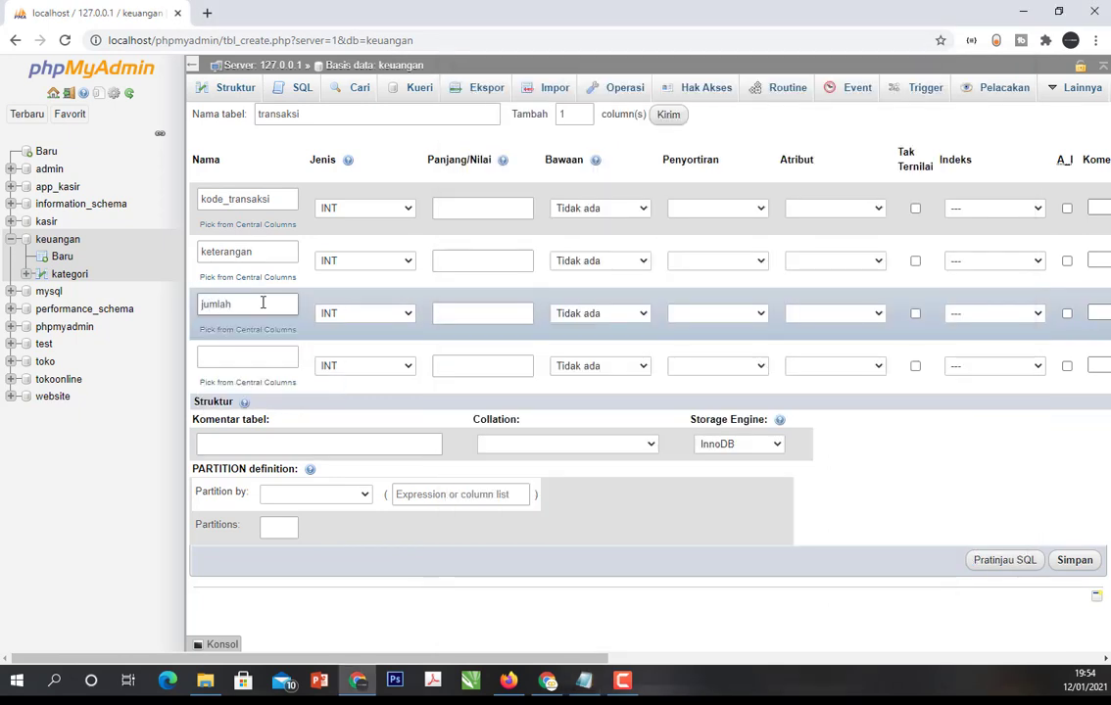
{"action": "left_click", "coordinate": [240, 361]}
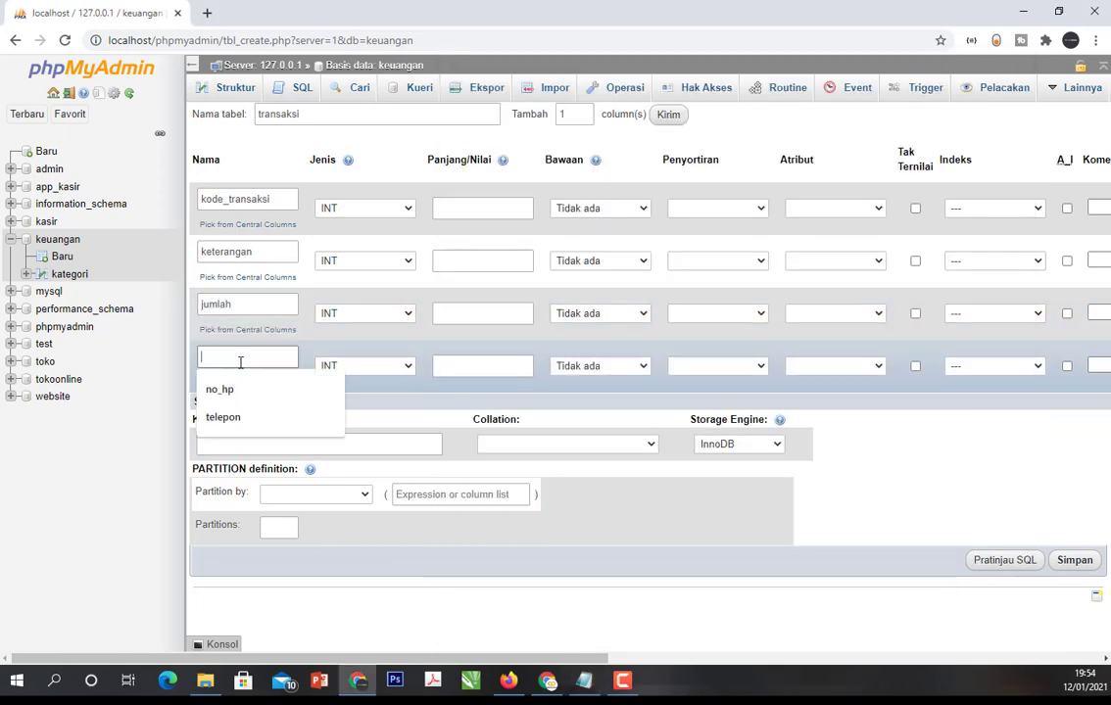
{"action": "type", "text": "kode_kategori"}
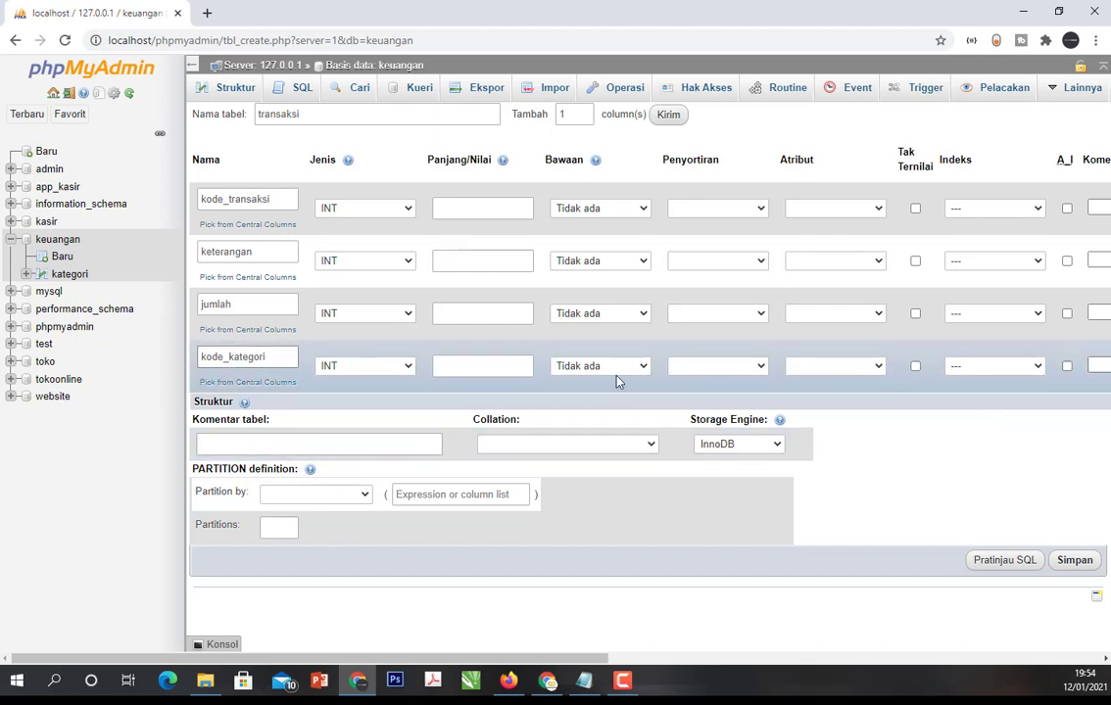
- Add one more column to the transaksi table and name it jenis, as listed in the Notepad notes
{"action": "left_click", "coordinate": [585, 112]}
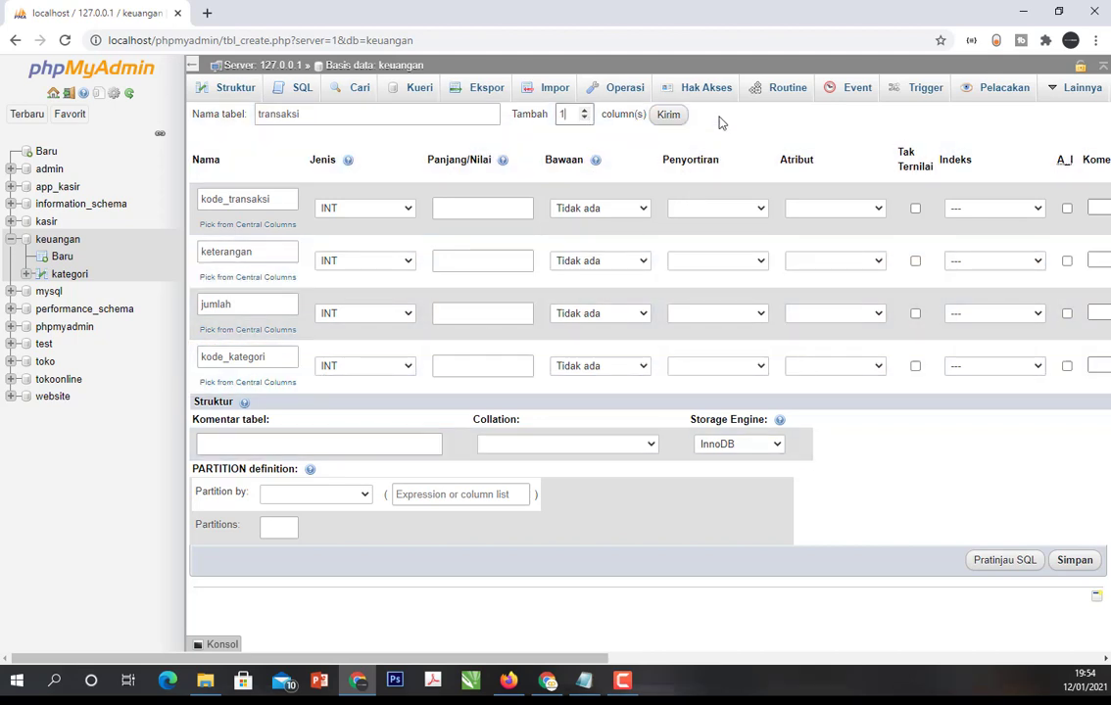
{"action": "left_click", "coordinate": [667, 115]}
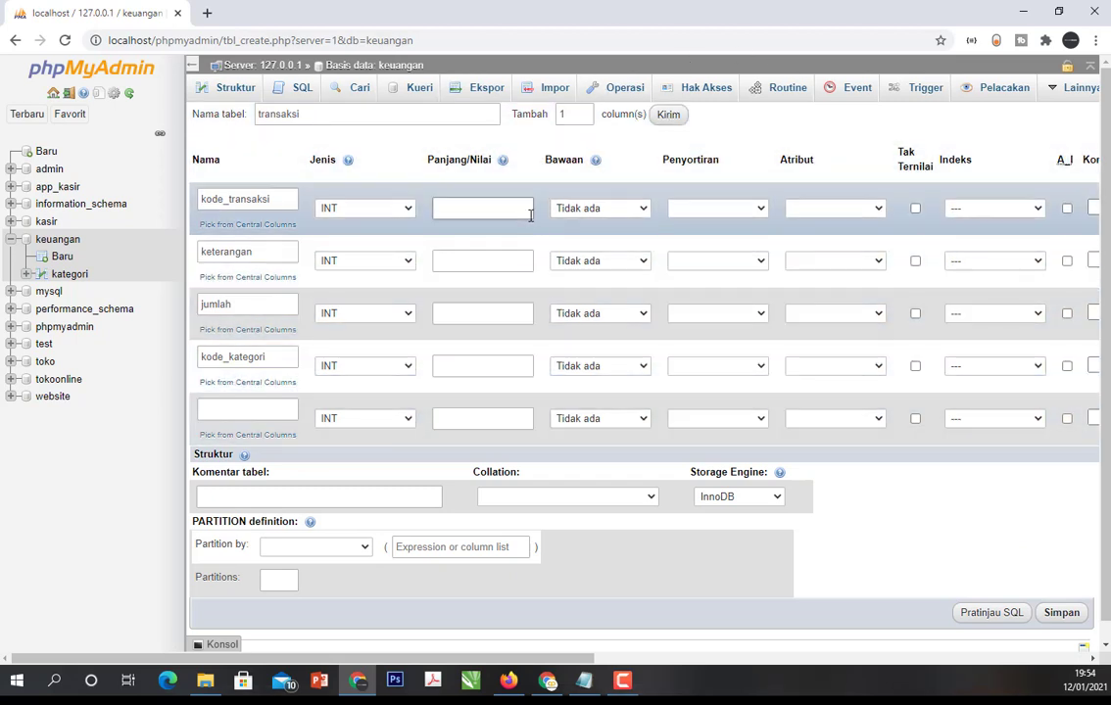
{"action": "left_click", "coordinate": [584, 111]}
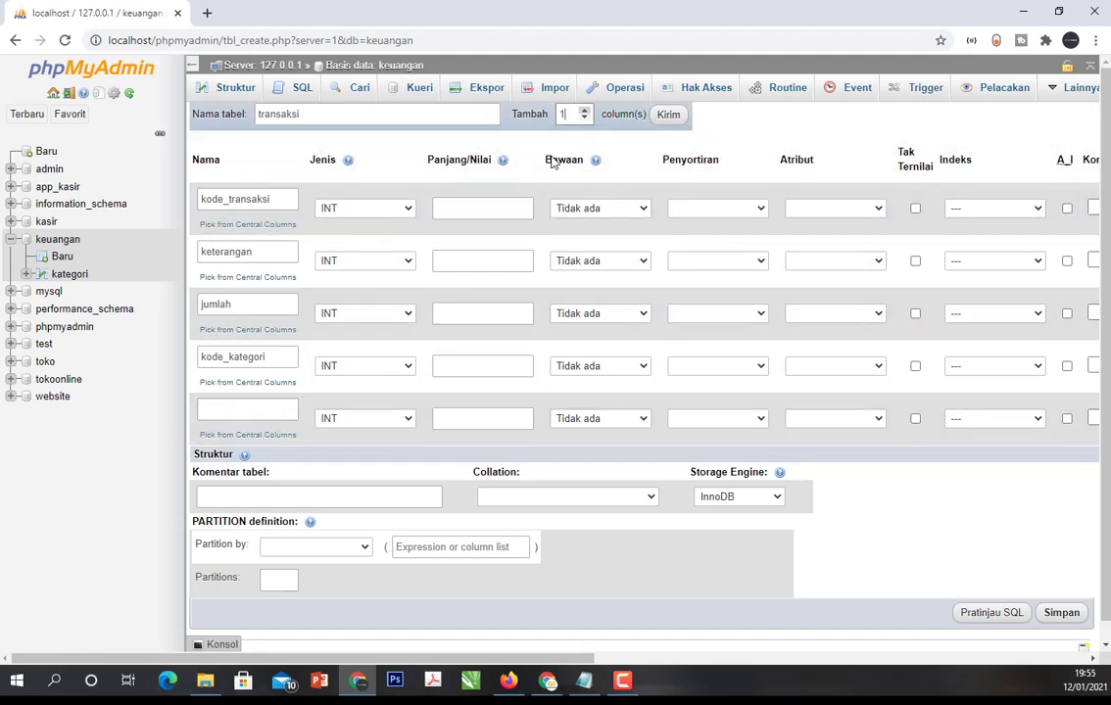
{"action": "left_click", "coordinate": [243, 410]}
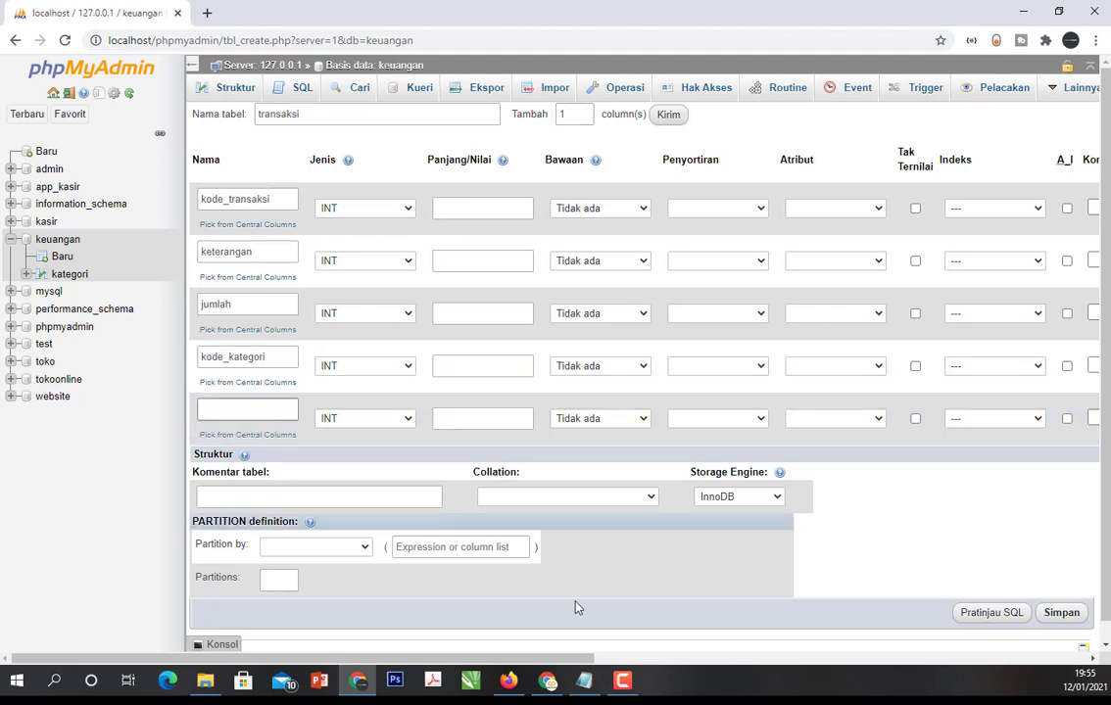
{"action": "left_click", "coordinate": [588, 681]}
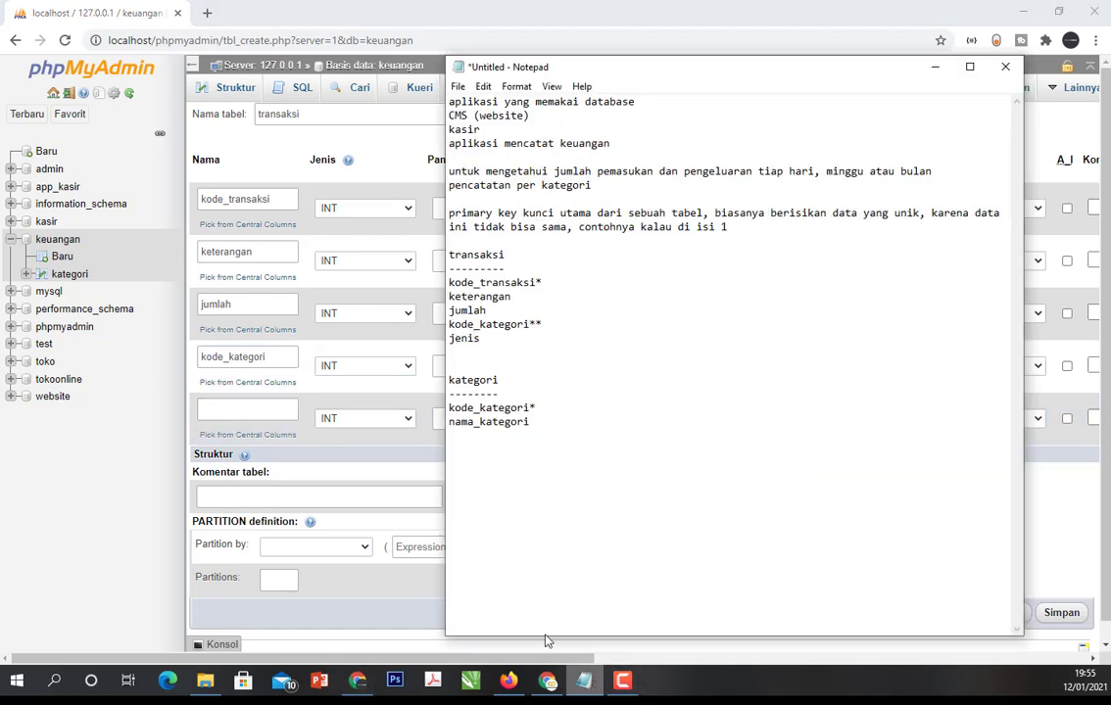
{"action": "left_click", "coordinate": [232, 413]}
{"action": "type", "text": "je"}
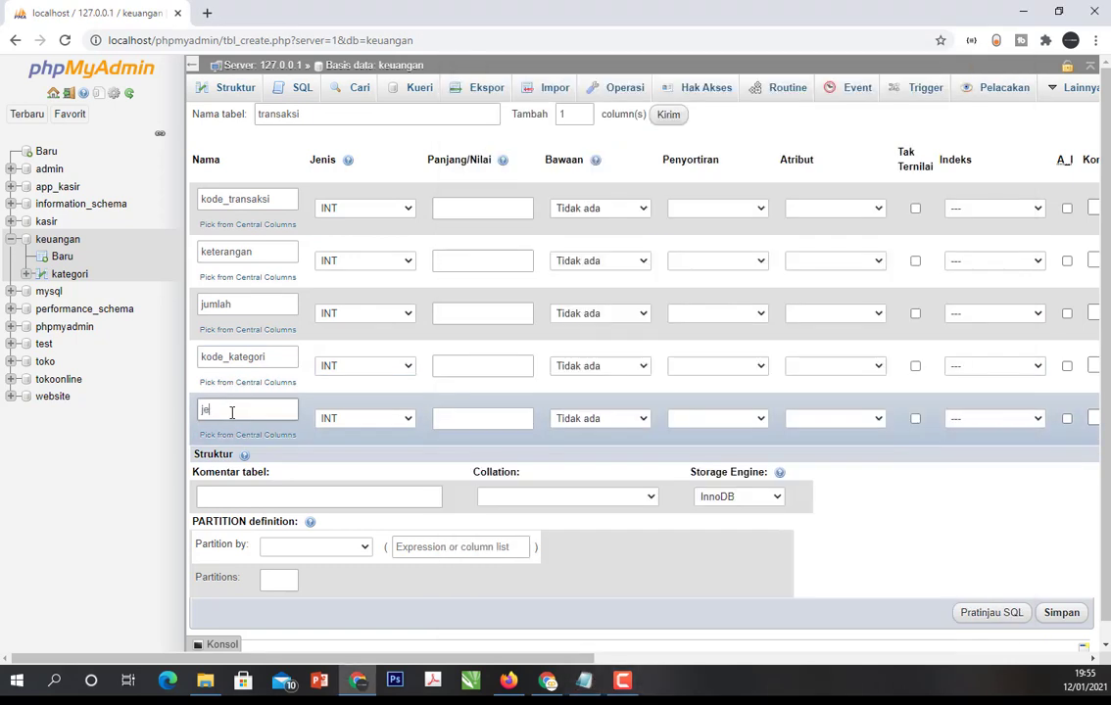
{"action": "type", "text": "nis"}
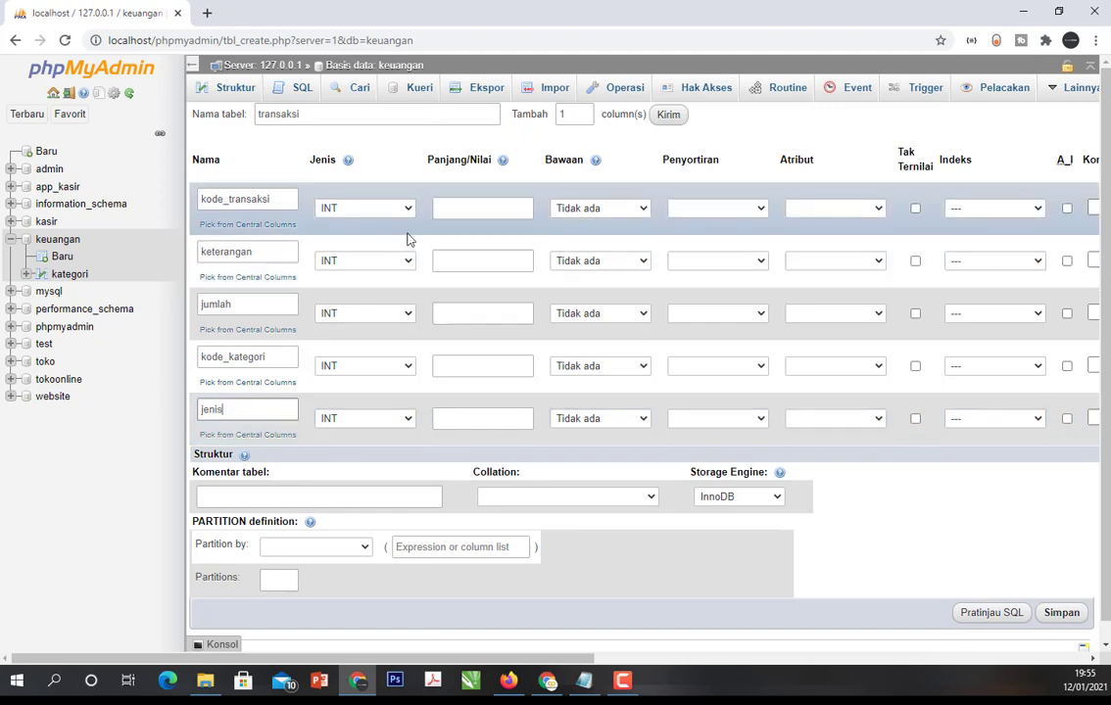
- Set kode_transaksi to VARCHAR with length 10 and keterangan to TEXT
{"action": "left_click", "coordinate": [405, 209]}
{"action": "left_click", "coordinate": [412, 235]}
{"action": "left_click", "coordinate": [463, 216]}
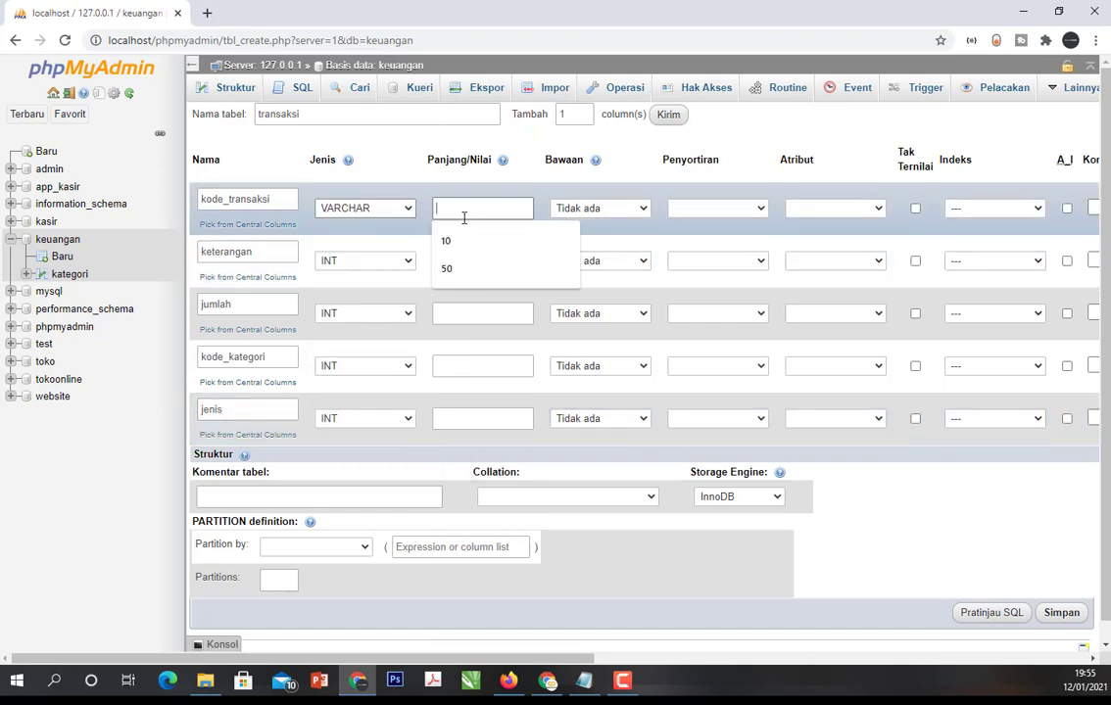
{"action": "type", "text": "10"}
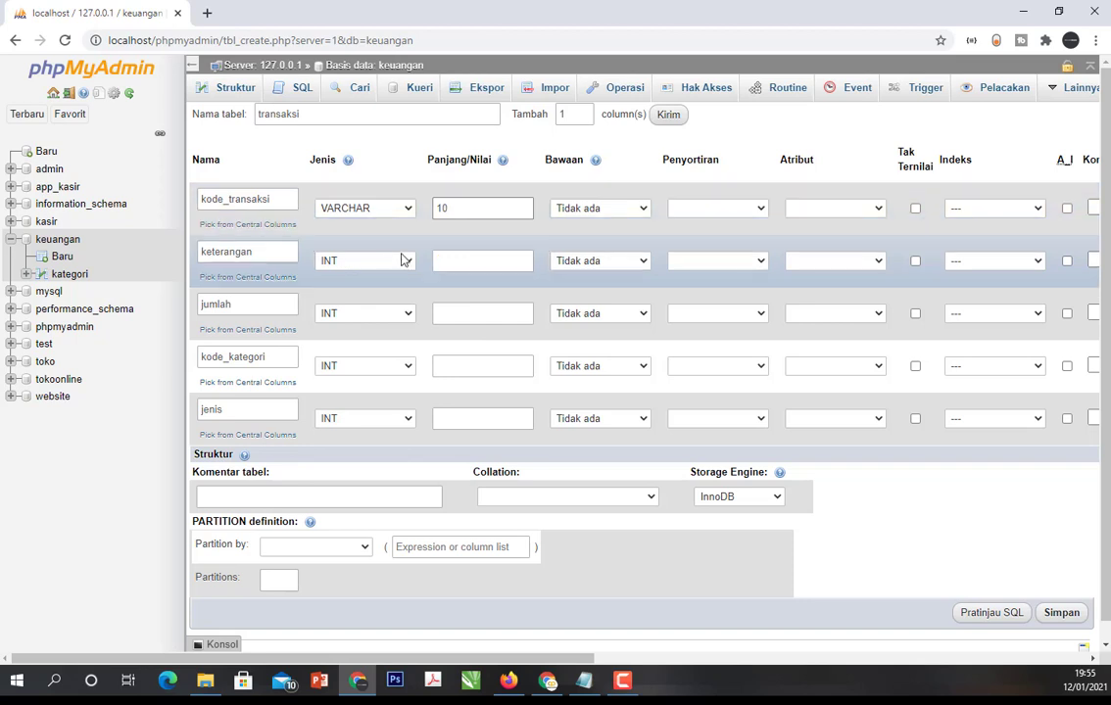
{"action": "left_click", "coordinate": [389, 264]}
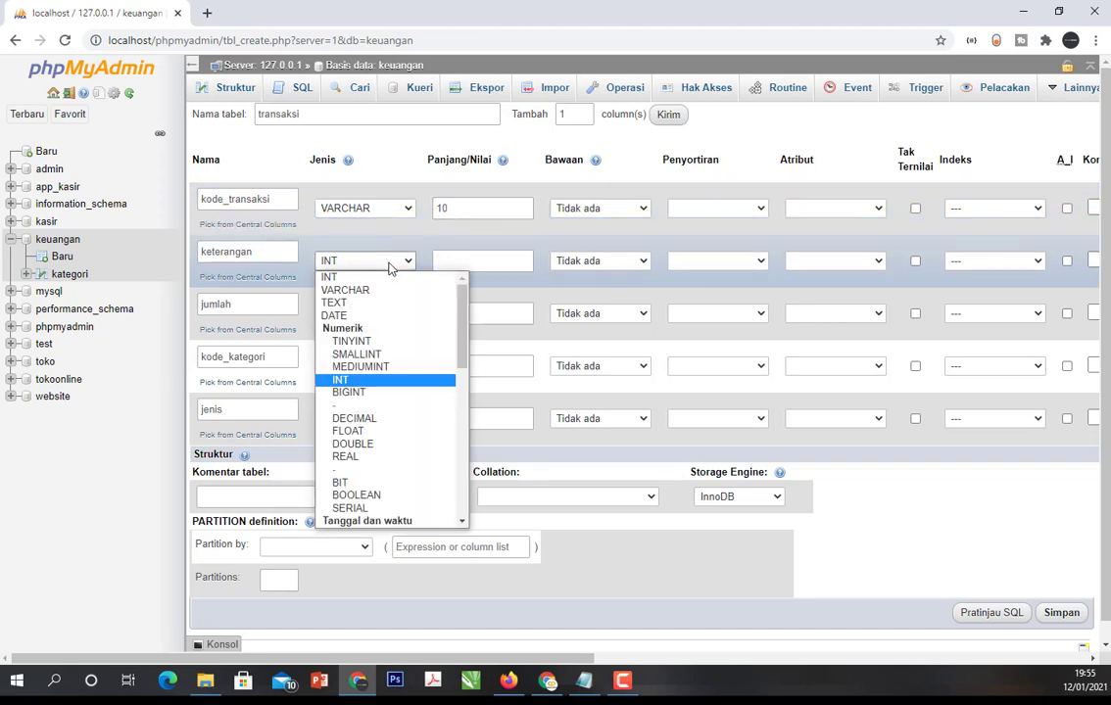
{"action": "left_click", "coordinate": [335, 302]}
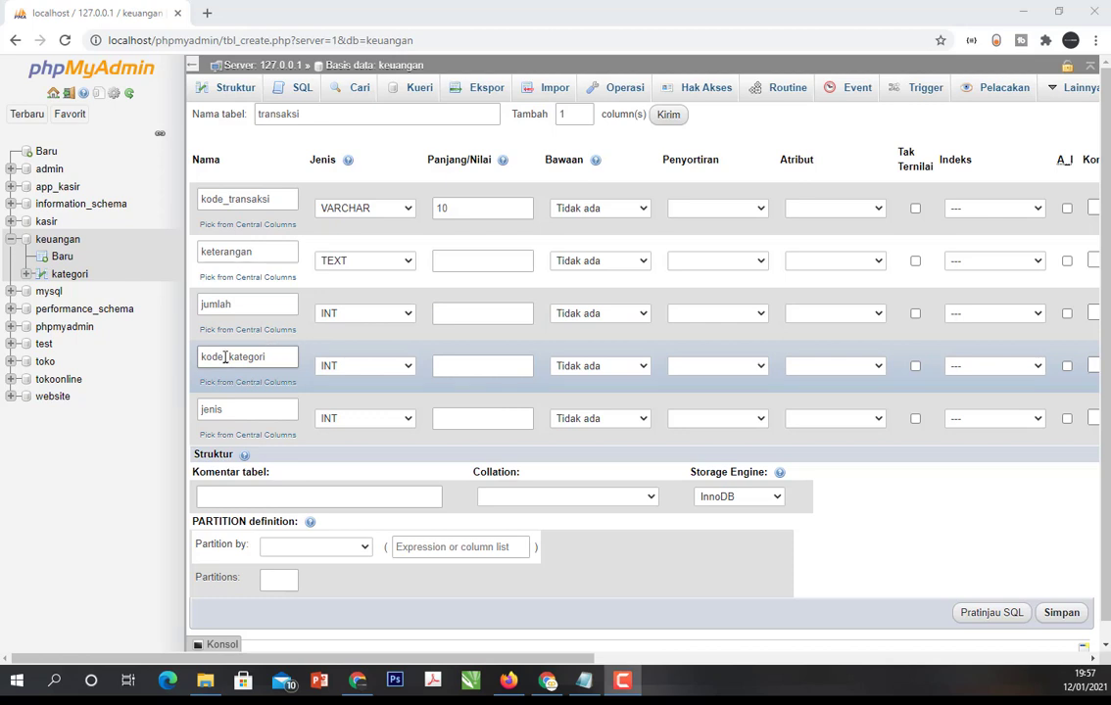
- Set kode_kategori to VARCHAR with length 10 and jenis to VARCHAR with length 6
{"action": "left_click", "coordinate": [381, 367]}
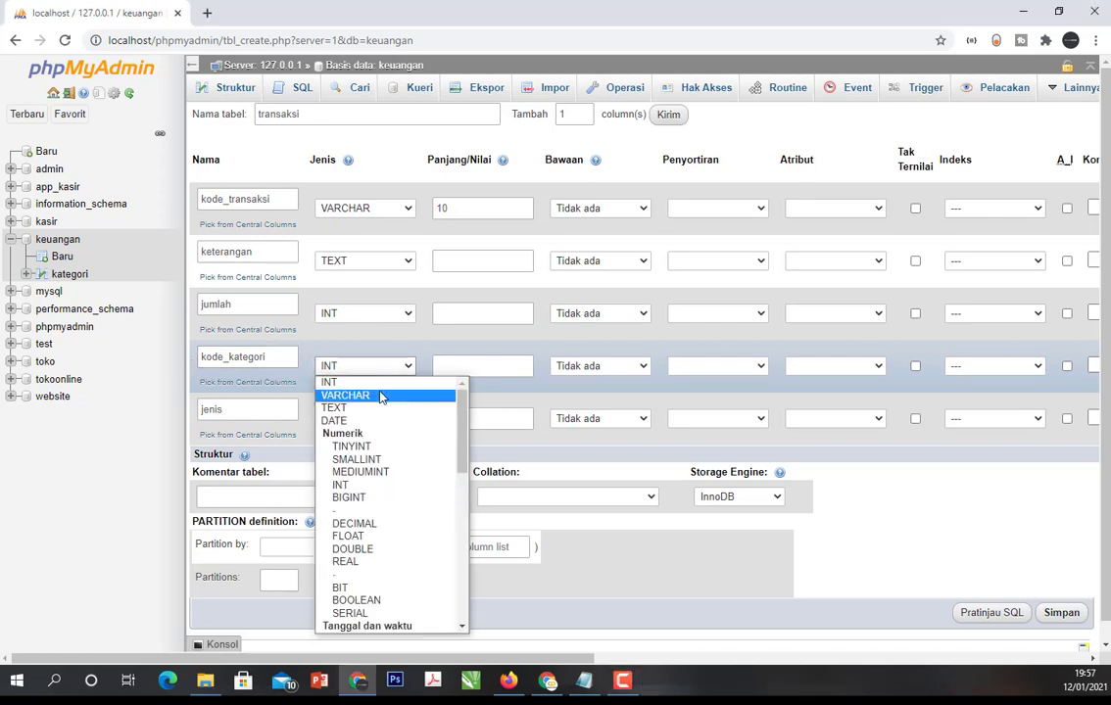
{"action": "left_click", "coordinate": [379, 393]}
{"action": "left_click", "coordinate": [462, 366]}
{"action": "type", "text": "10"}
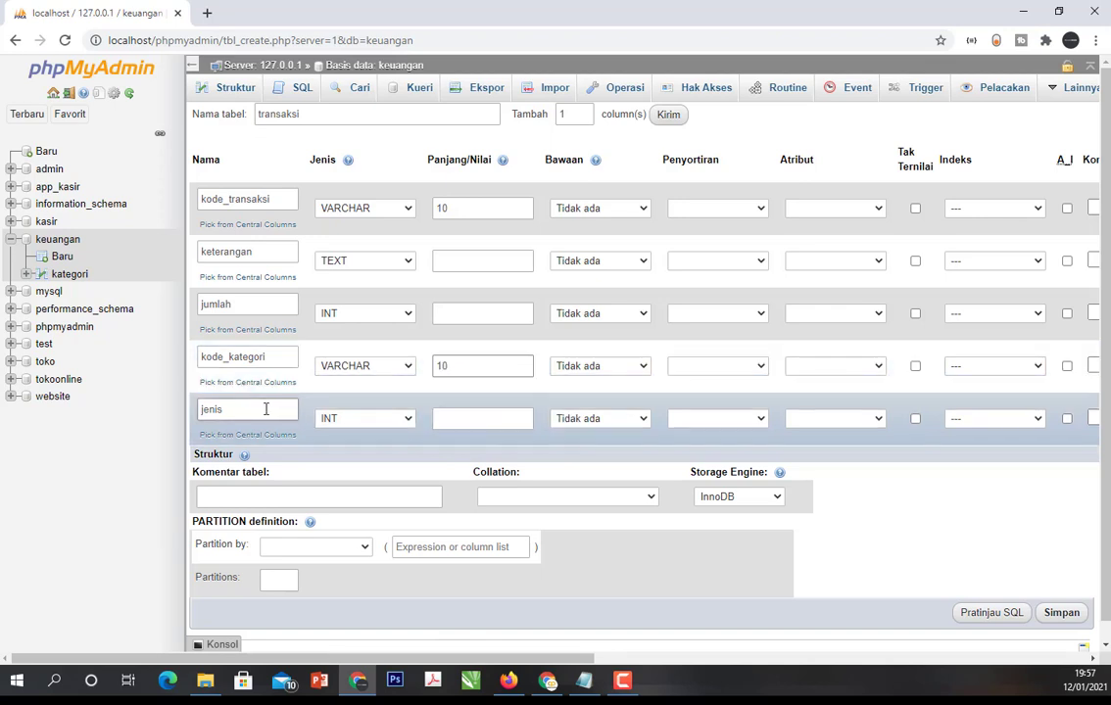
{"action": "left_click", "coordinate": [390, 422]}
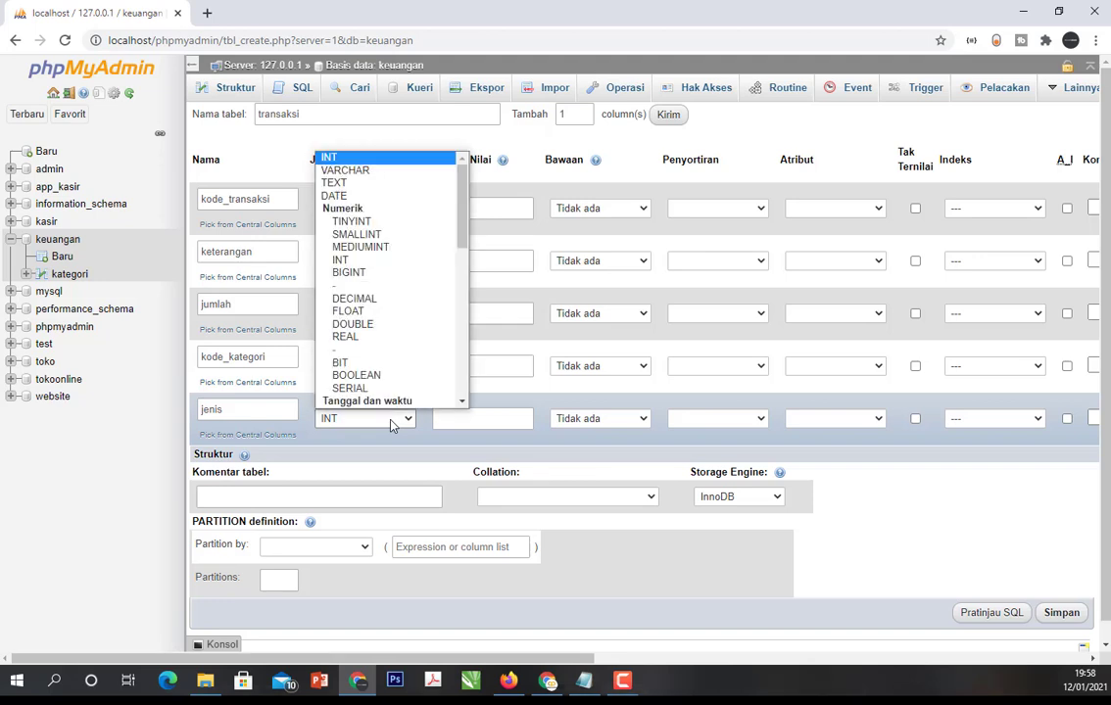
{"action": "left_click", "coordinate": [379, 171]}
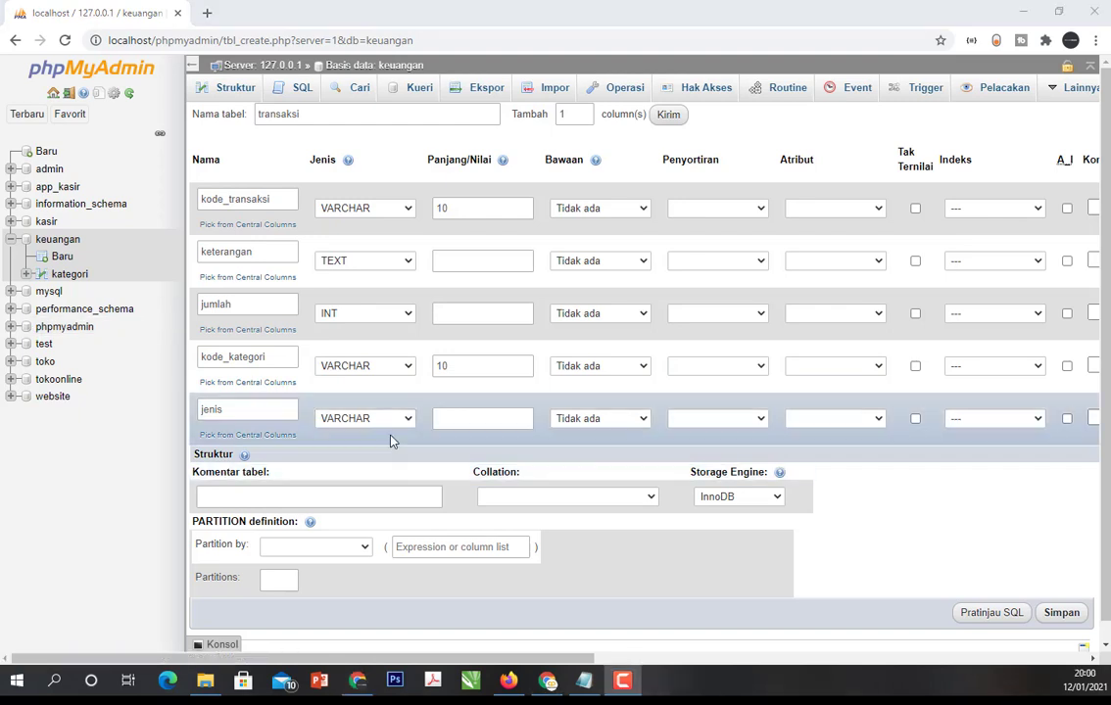
{"action": "left_click", "coordinate": [468, 423]}
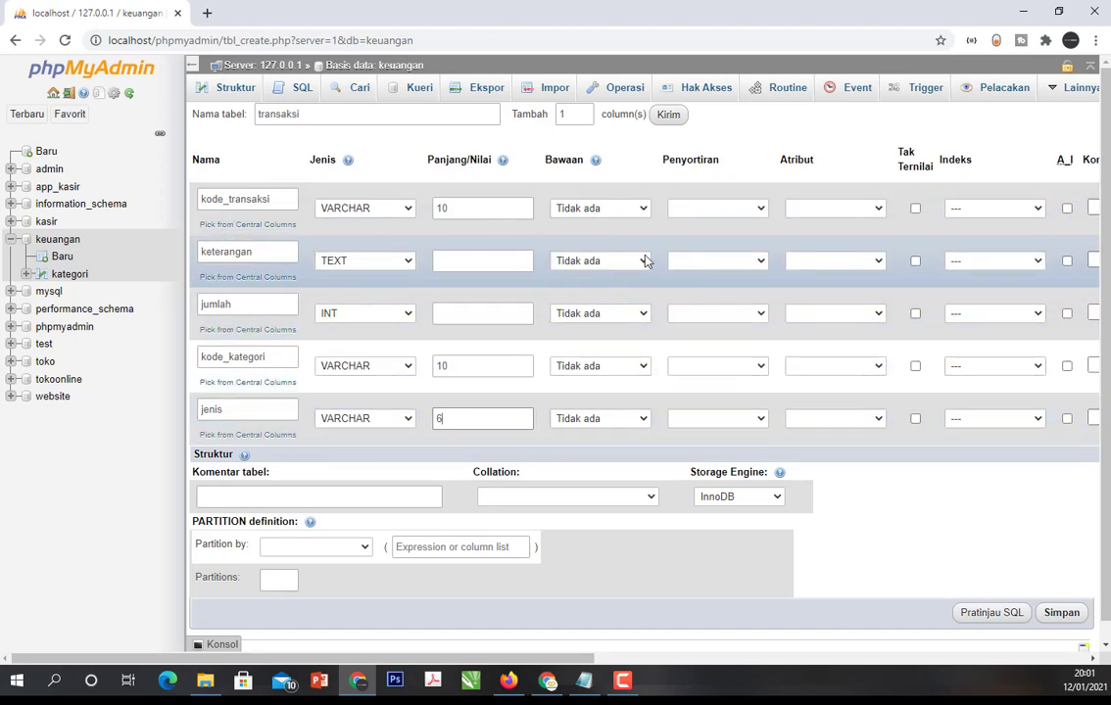
- Make kode_transaksi the PRIMARY index of the transaksi table and save the table
{"action": "left_click", "coordinate": [1022, 208]}
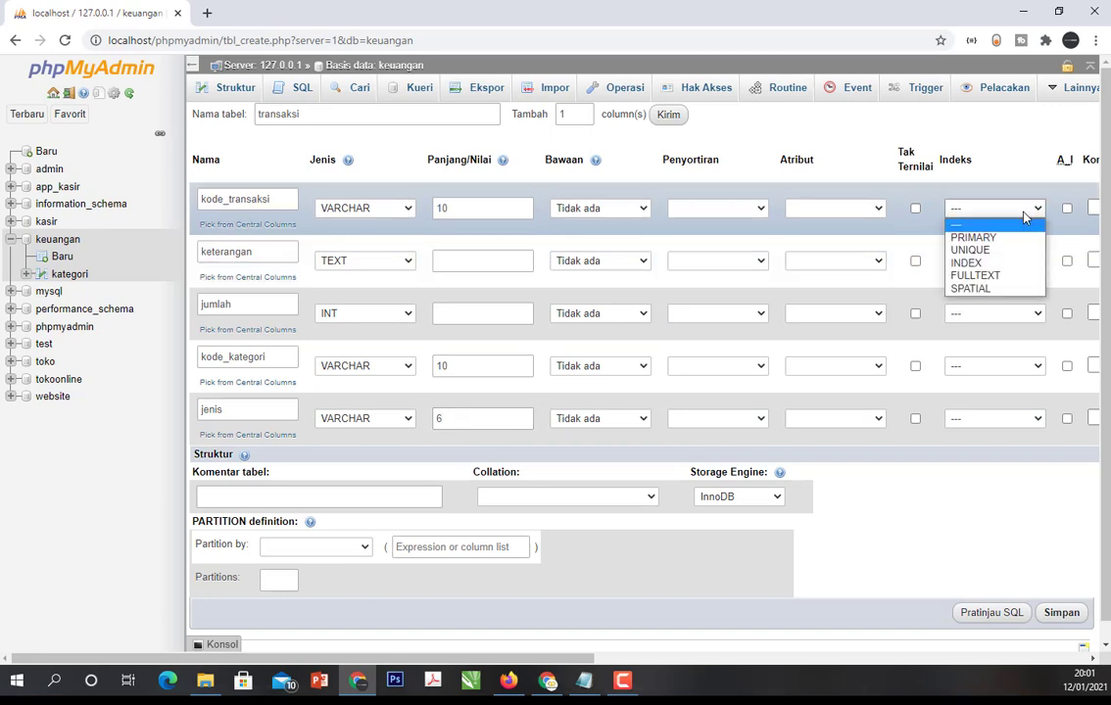
{"action": "left_click", "coordinate": [1012, 240]}
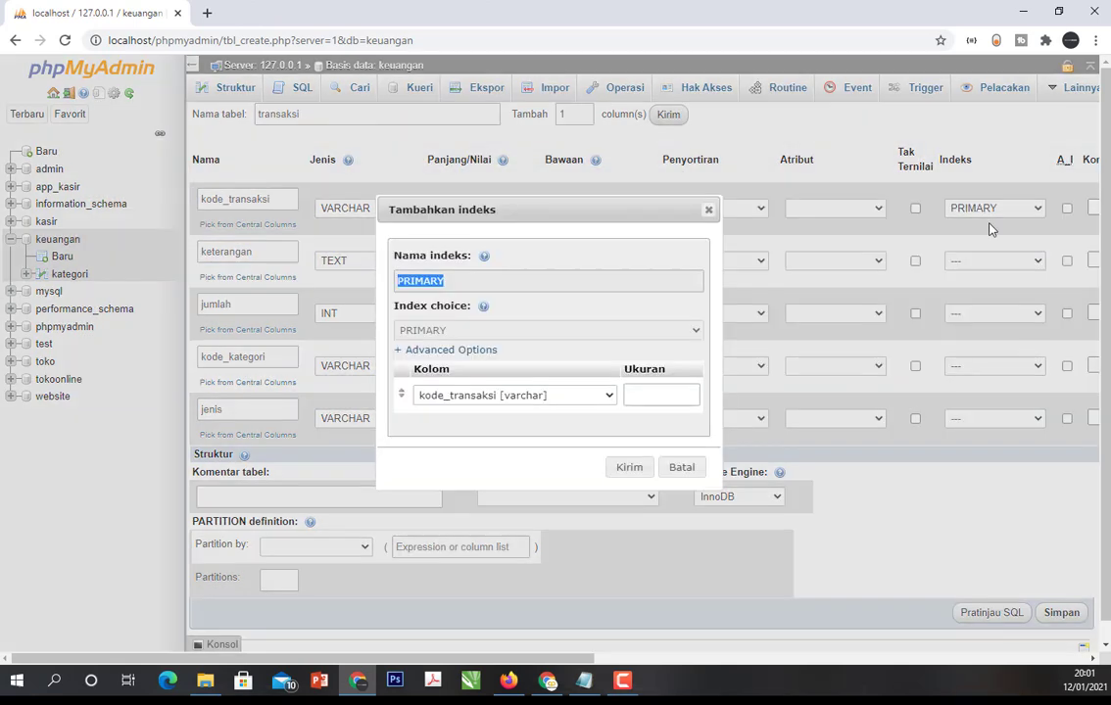
{"action": "left_click", "coordinate": [621, 470]}
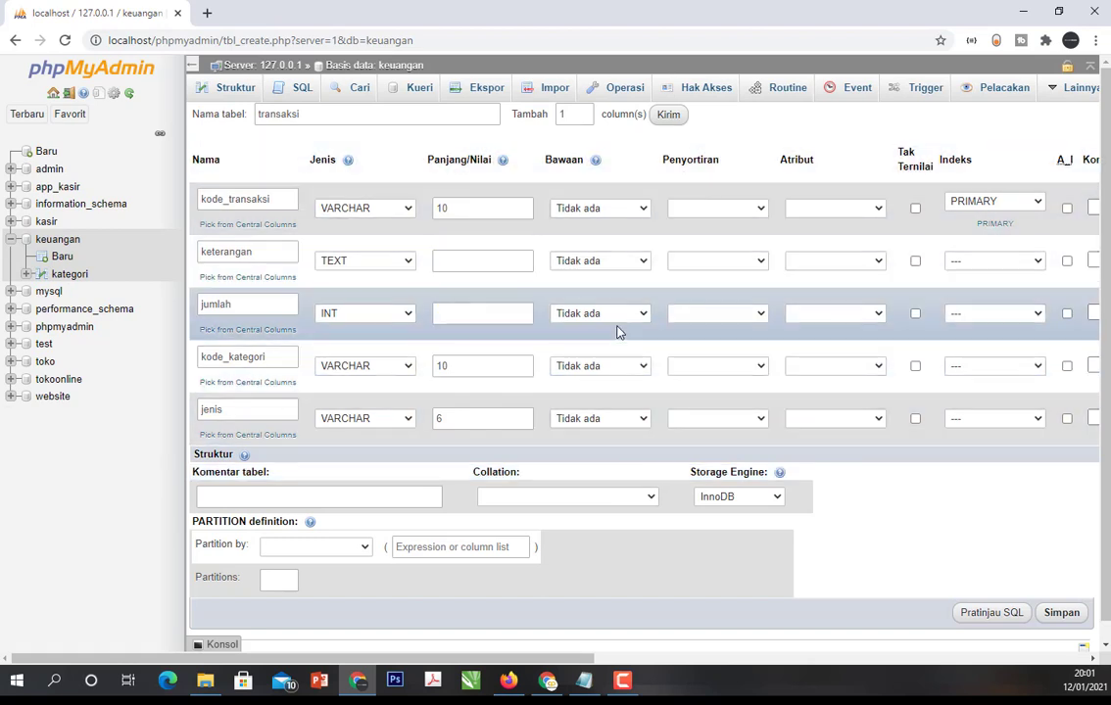
{"action": "left_click", "coordinate": [1061, 613]}
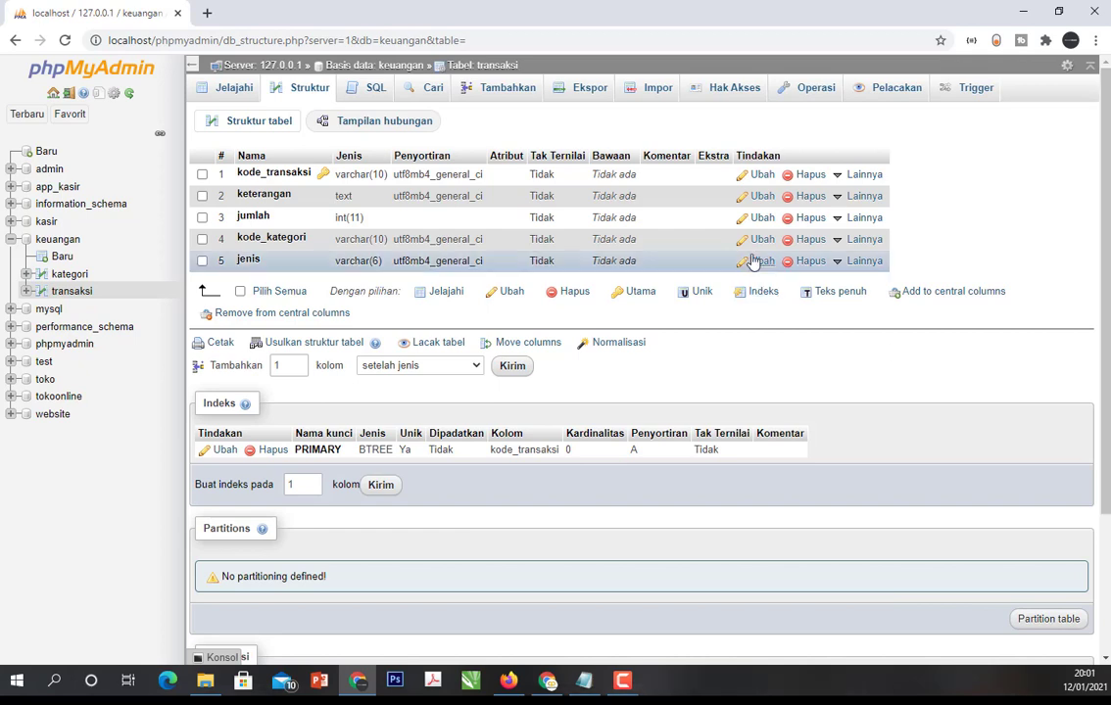
- Open the Designer view of the keuangan database
{"action": "left_click", "coordinate": [61, 239]}
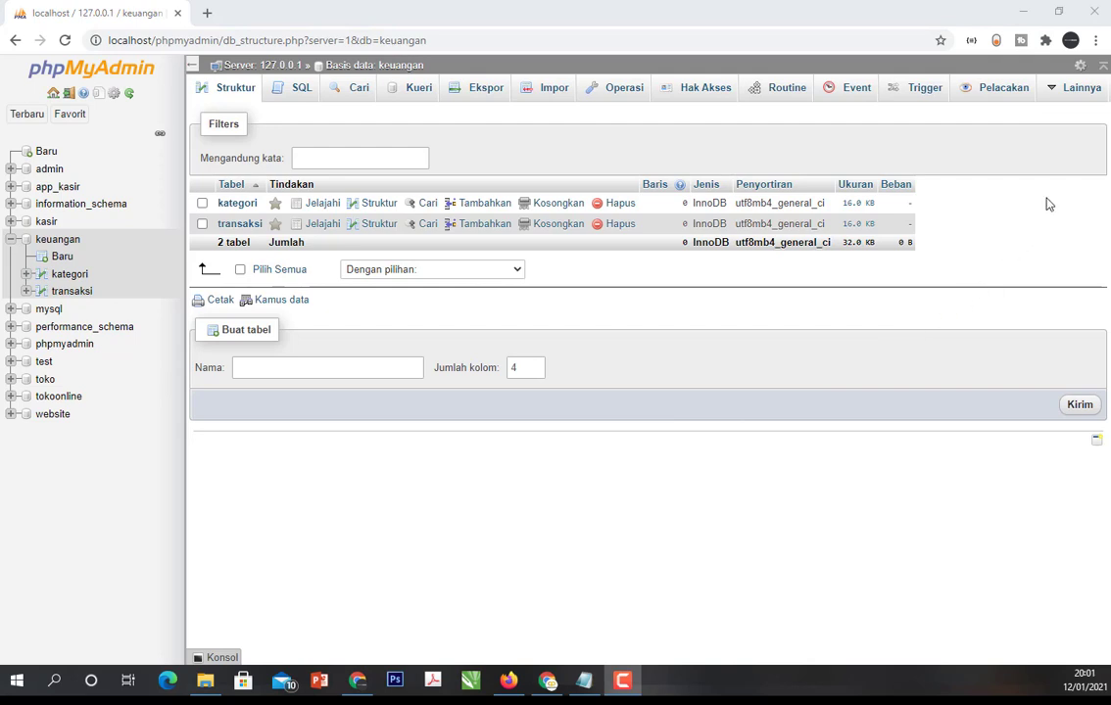
{"action": "mouse_move", "coordinate": [1078, 91]}
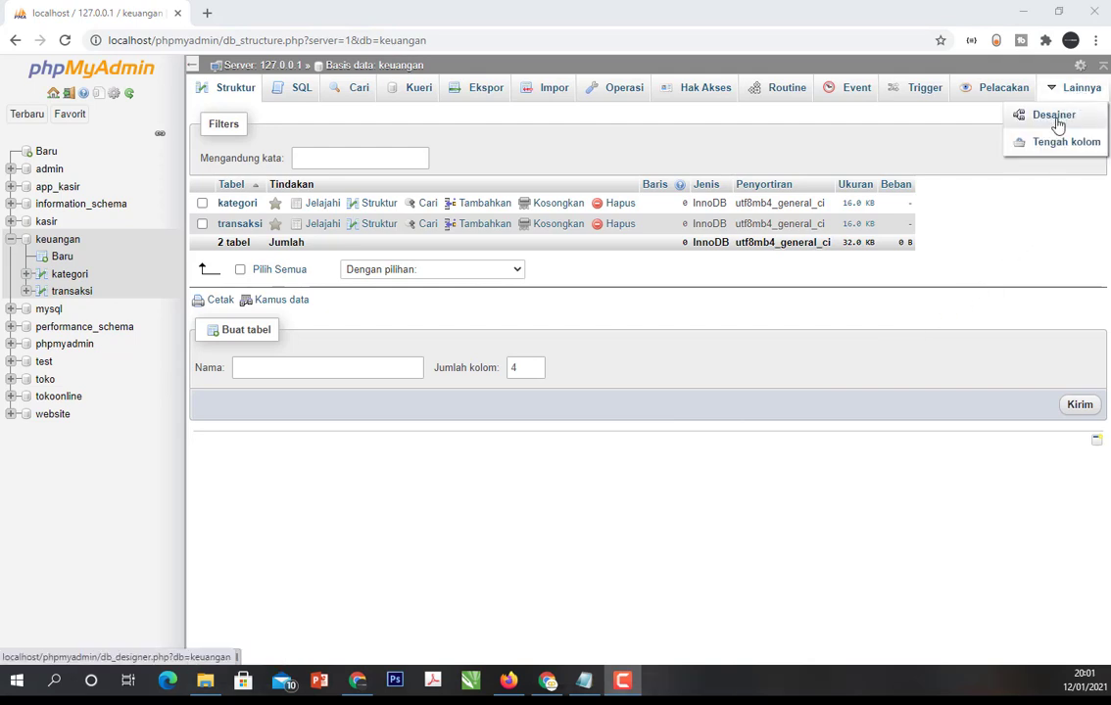
{"action": "left_click", "coordinate": [1054, 117]}
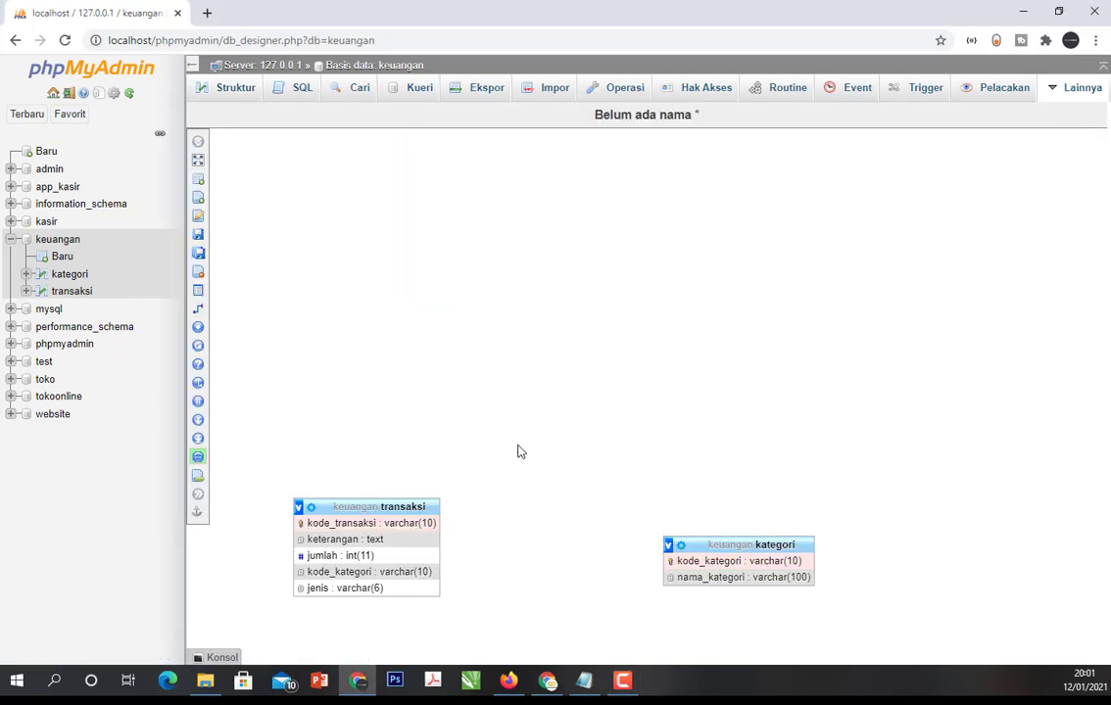
- Move the transaksi and kategori tables to the upper part of the Designer canvas, with kategori to the right of transaksi
{"action": "left_click_drag", "start_coordinate": [404, 504], "coordinate": [395, 283]}
{"action": "left_click", "coordinate": [492, 471]}
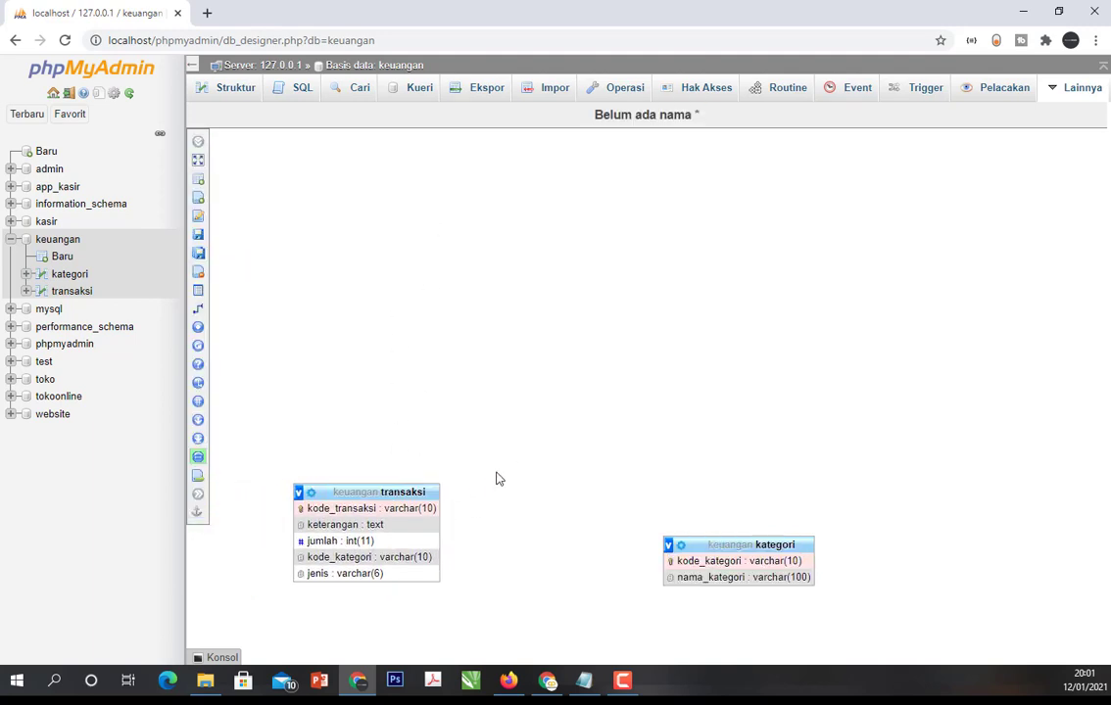
{"action": "mouse_move", "coordinate": [394, 489]}
{"action": "left_mouse_down"}
{"action": "mouse_move", "coordinate": [426, 491]}
{"action": "mouse_move", "coordinate": [390, 496]}
{"action": "mouse_move", "coordinate": [388, 507]}
{"action": "left_mouse_up"}
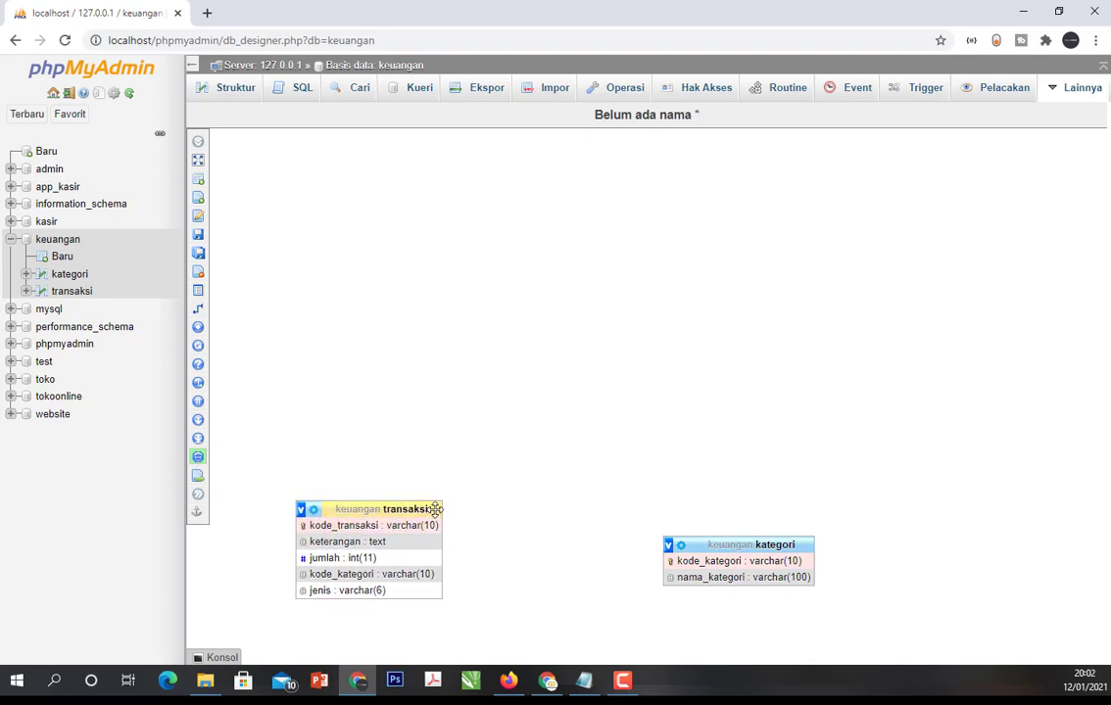
{"action": "left_click_drag", "start_coordinate": [435, 509], "coordinate": [438, 261]}
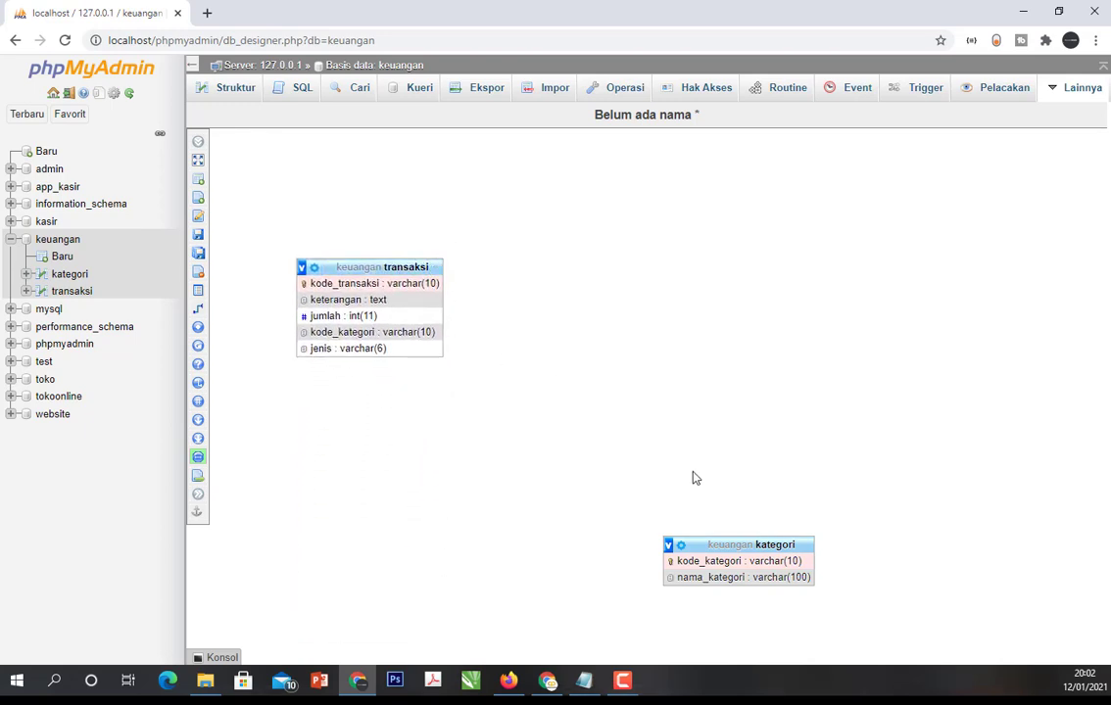
{"action": "left_click_drag", "start_coordinate": [807, 544], "coordinate": [755, 295]}
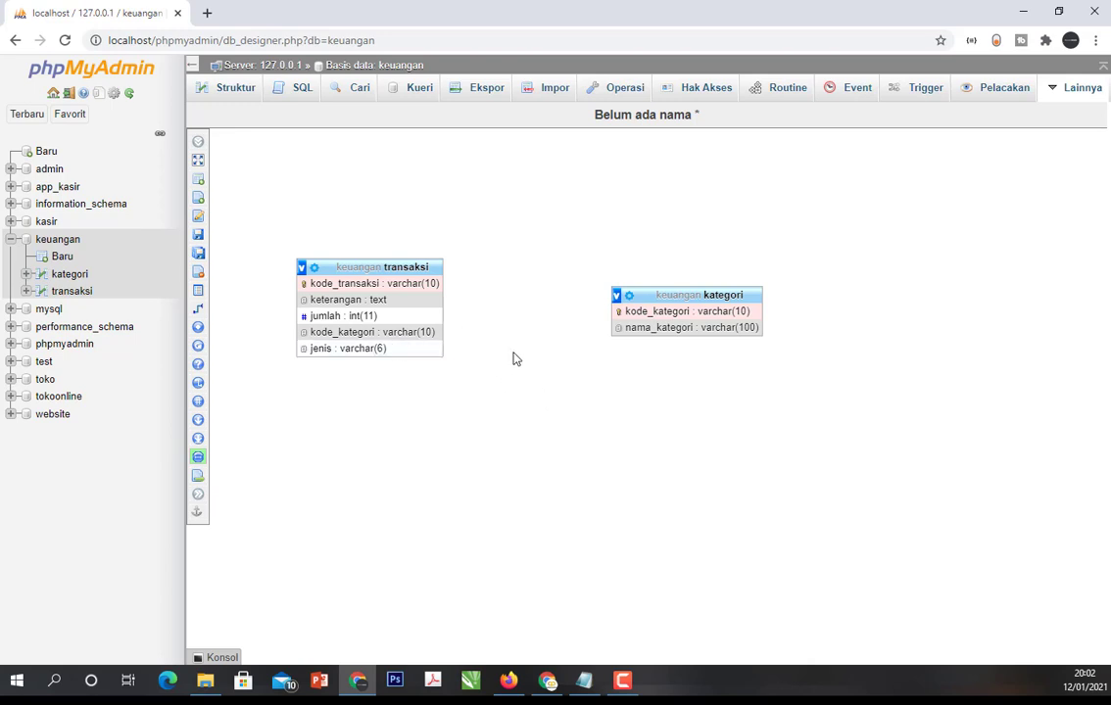
{"action": "left_click", "coordinate": [662, 311]}
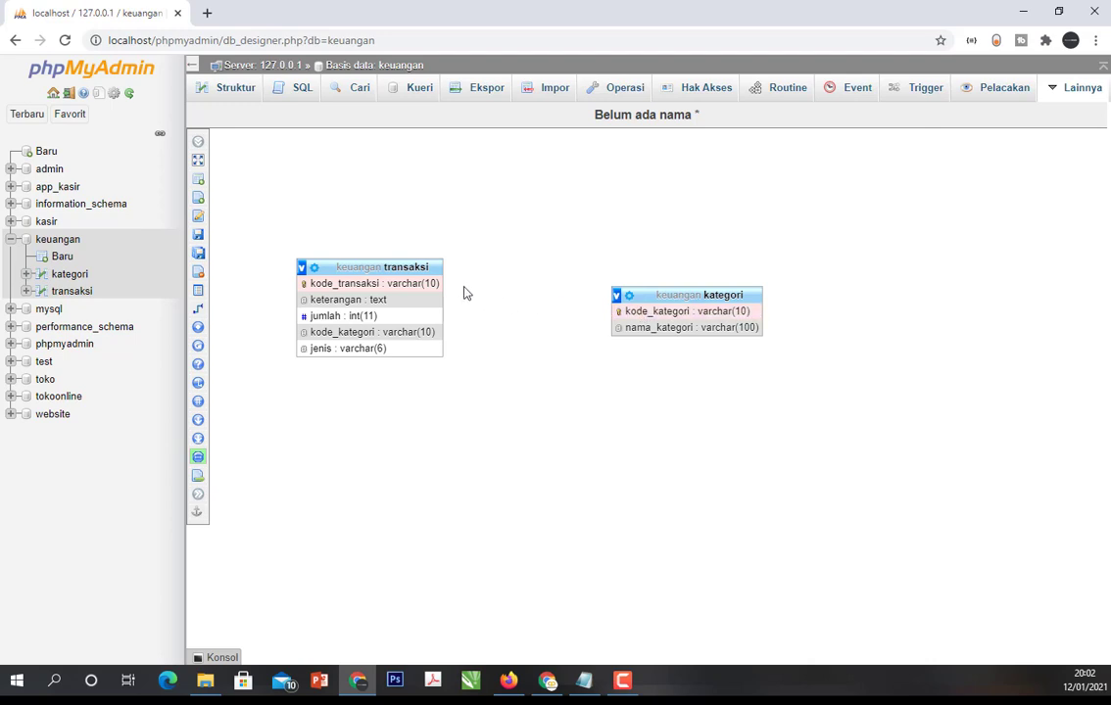
- Try to create a relationship in the Designer from kategori's kode_kategori to transaksi's kode_kategori as the foreign key
{"action": "mouse_move", "coordinate": [198, 322]}
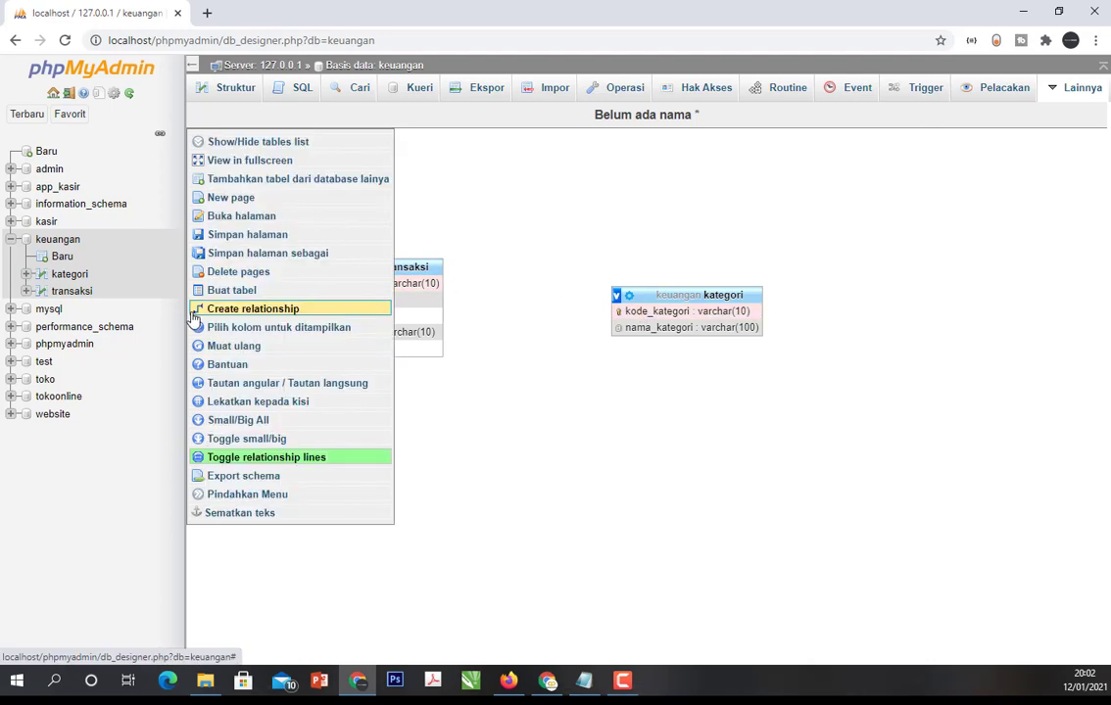
{"action": "left_click", "coordinate": [241, 311]}
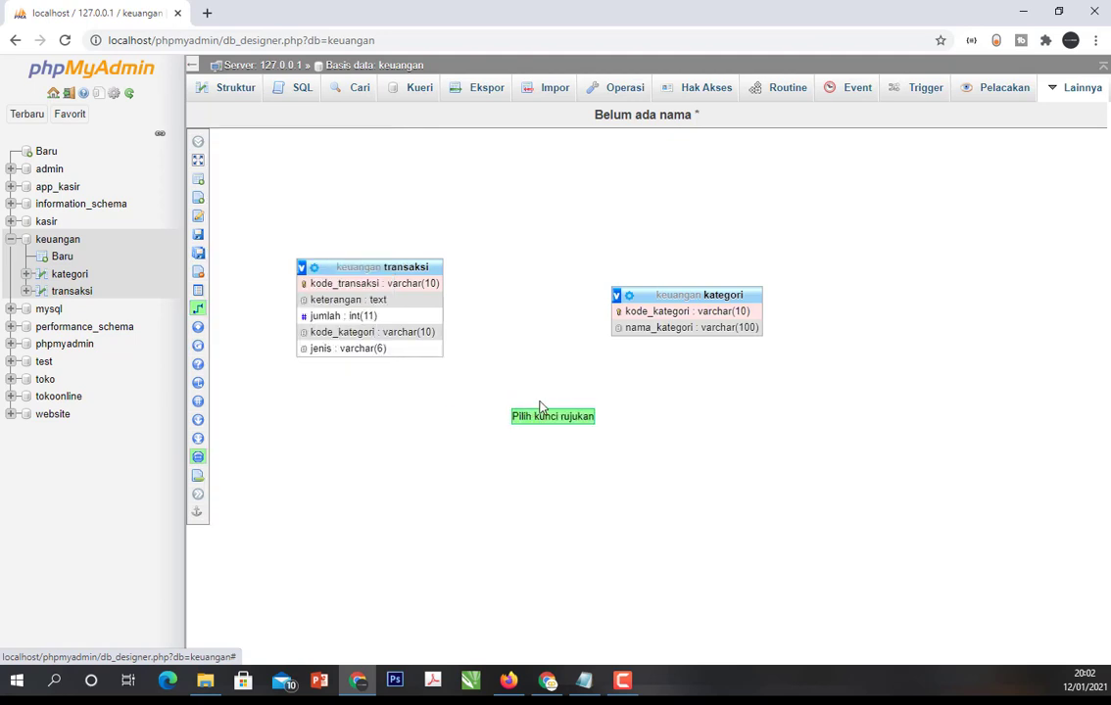
{"action": "left_click", "coordinate": [657, 312]}
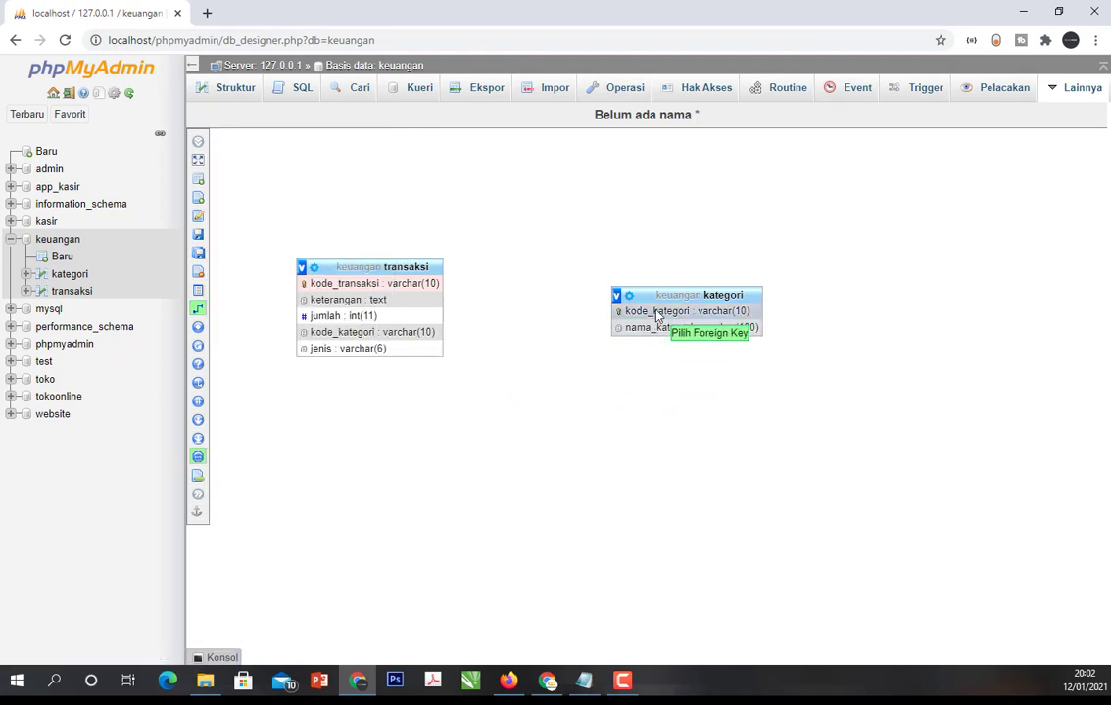
{"action": "left_click", "coordinate": [388, 335]}
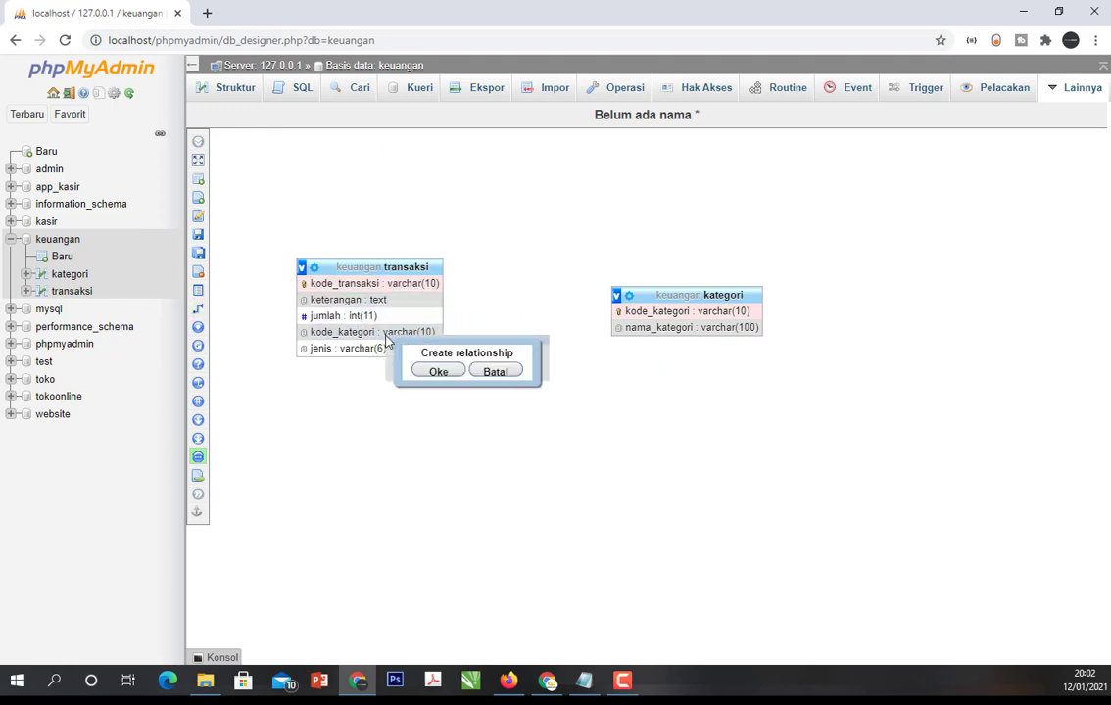
{"action": "left_click", "coordinate": [457, 378]}
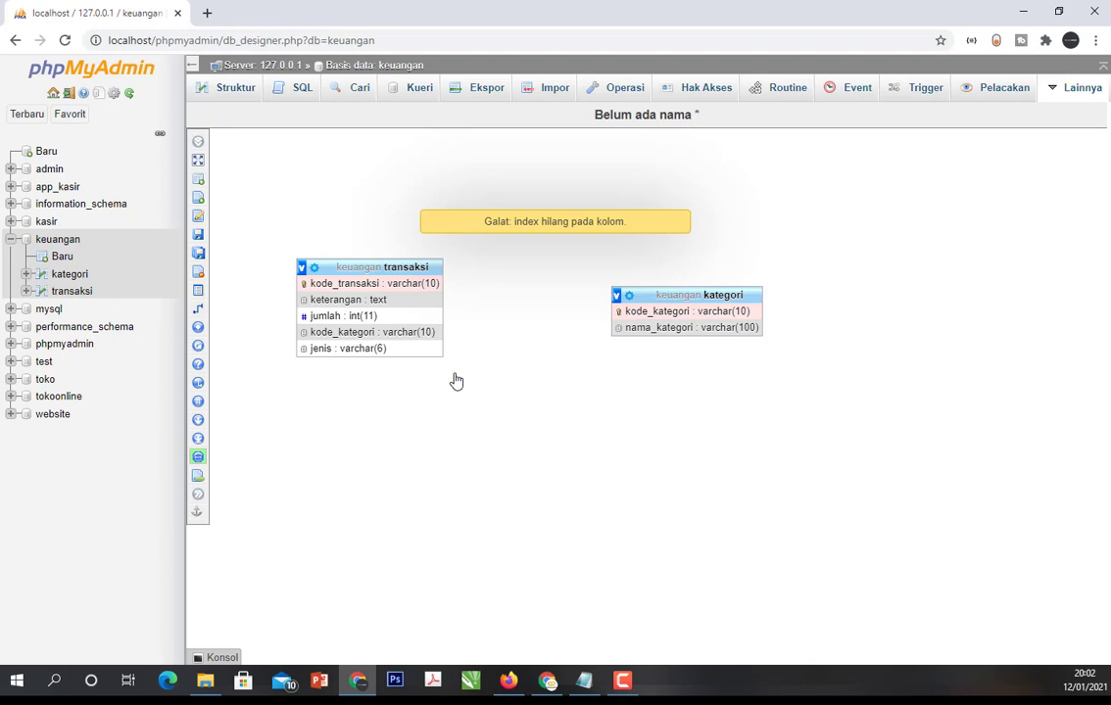
{"action": "left_click", "coordinate": [539, 225]}
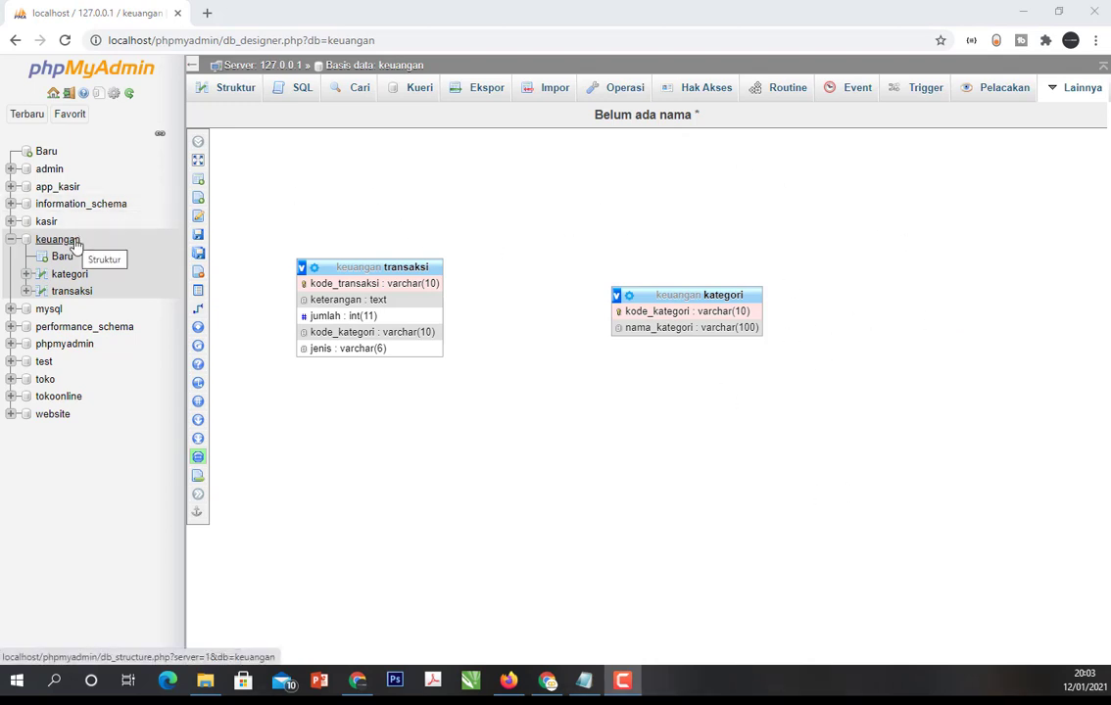
- In the transaksi table's relation view, set kode_kategori as a foreign key referencing kode_kategori in the kategori table of keuangan
{"action": "left_click", "coordinate": [81, 292]}
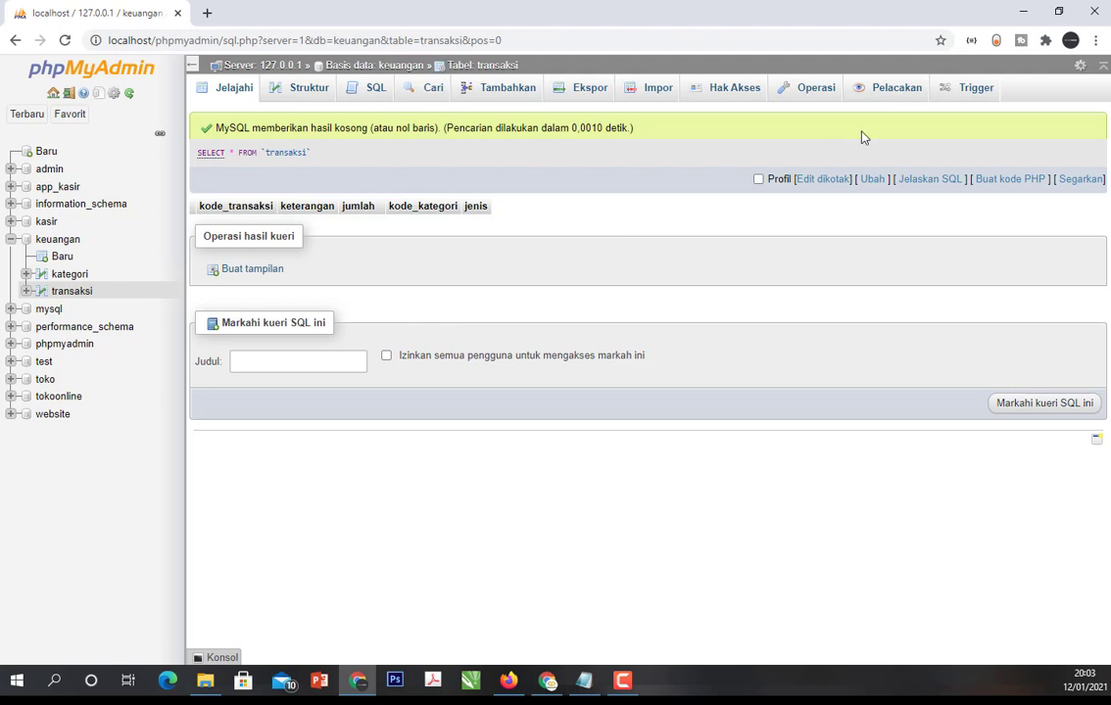
{"action": "left_click", "coordinate": [299, 96]}
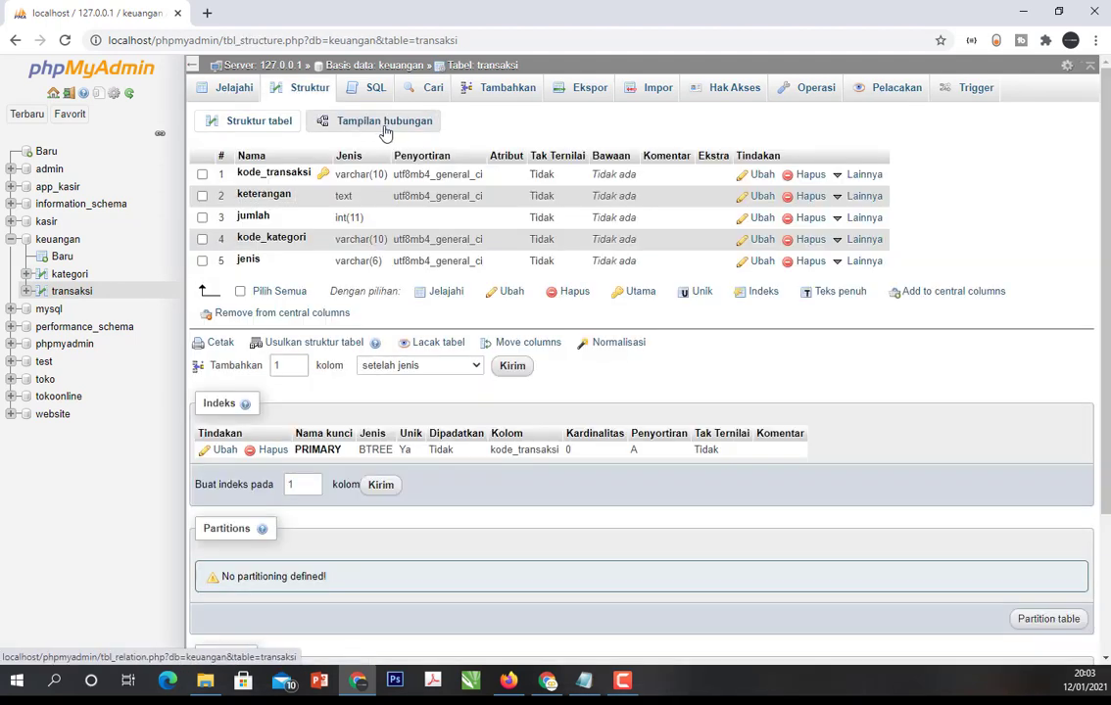
{"action": "left_click", "coordinate": [386, 131]}
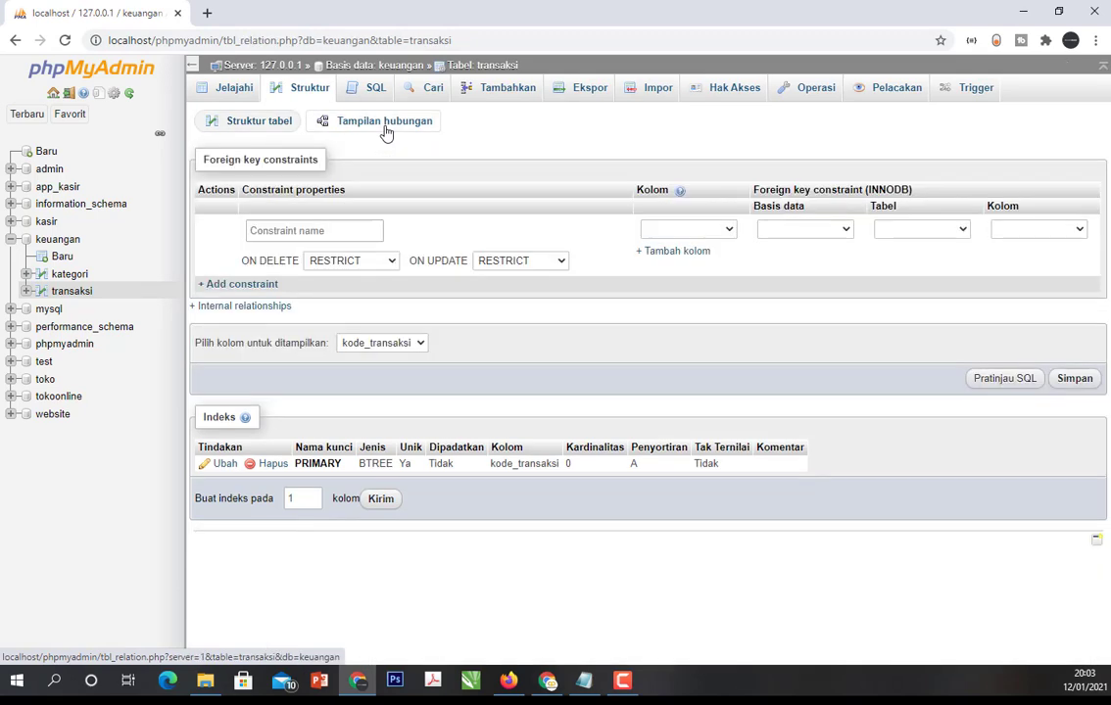
{"action": "left_click", "coordinate": [725, 231]}
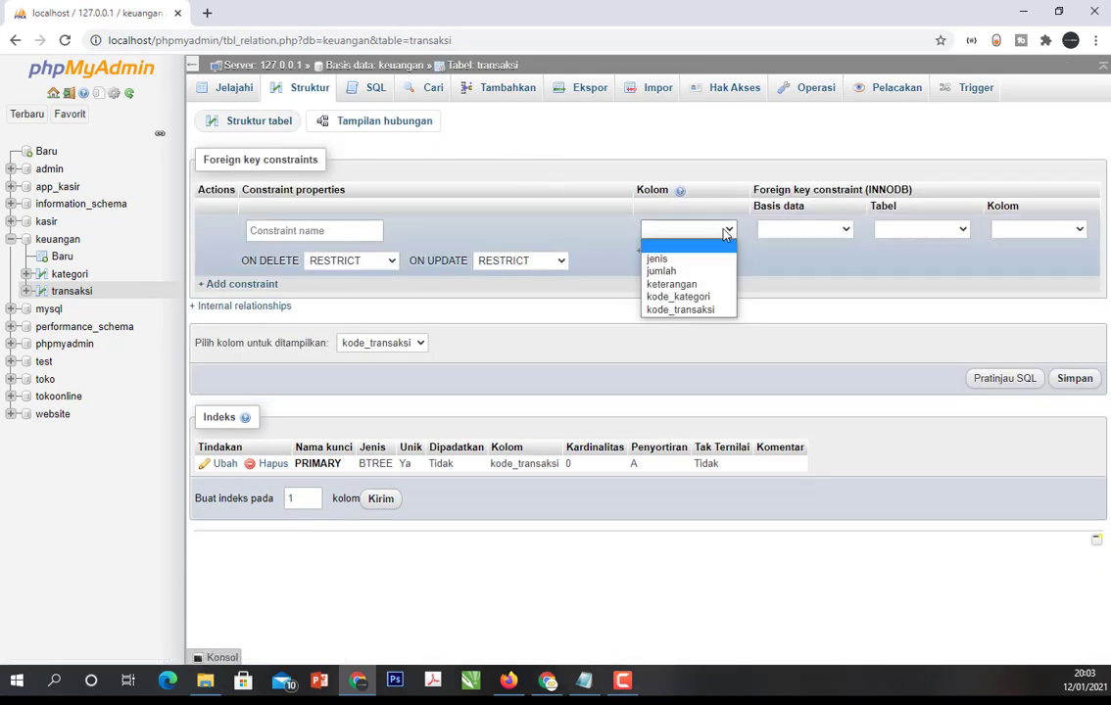
{"action": "left_click", "coordinate": [703, 301]}
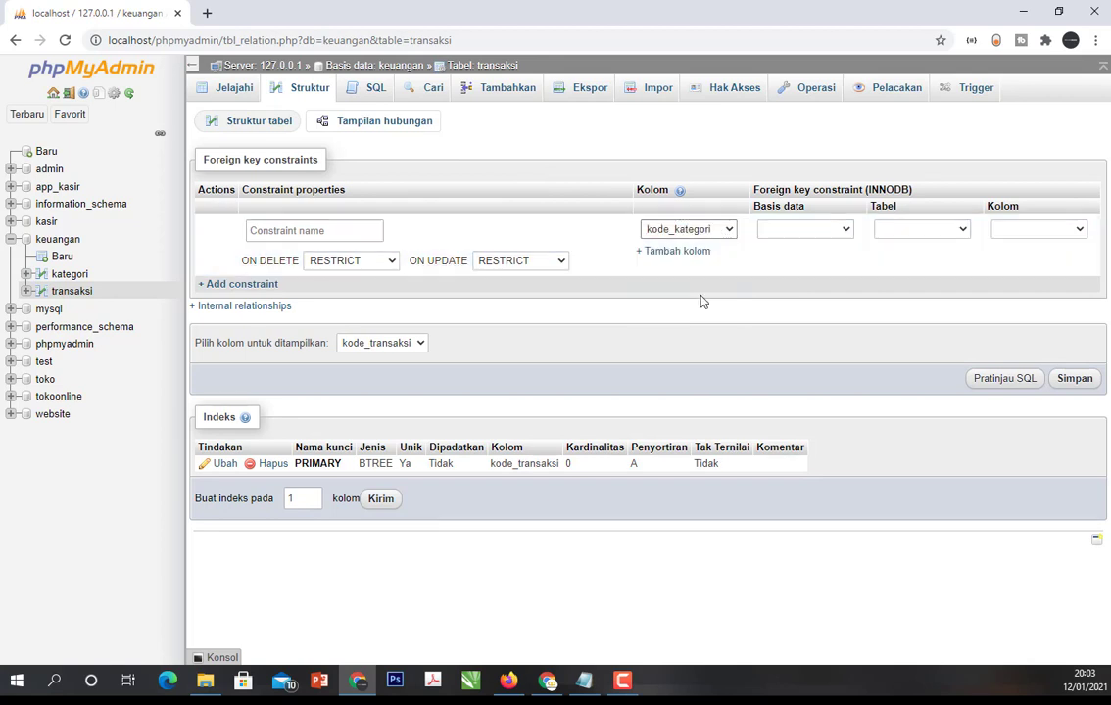
{"action": "left_click", "coordinate": [848, 230]}
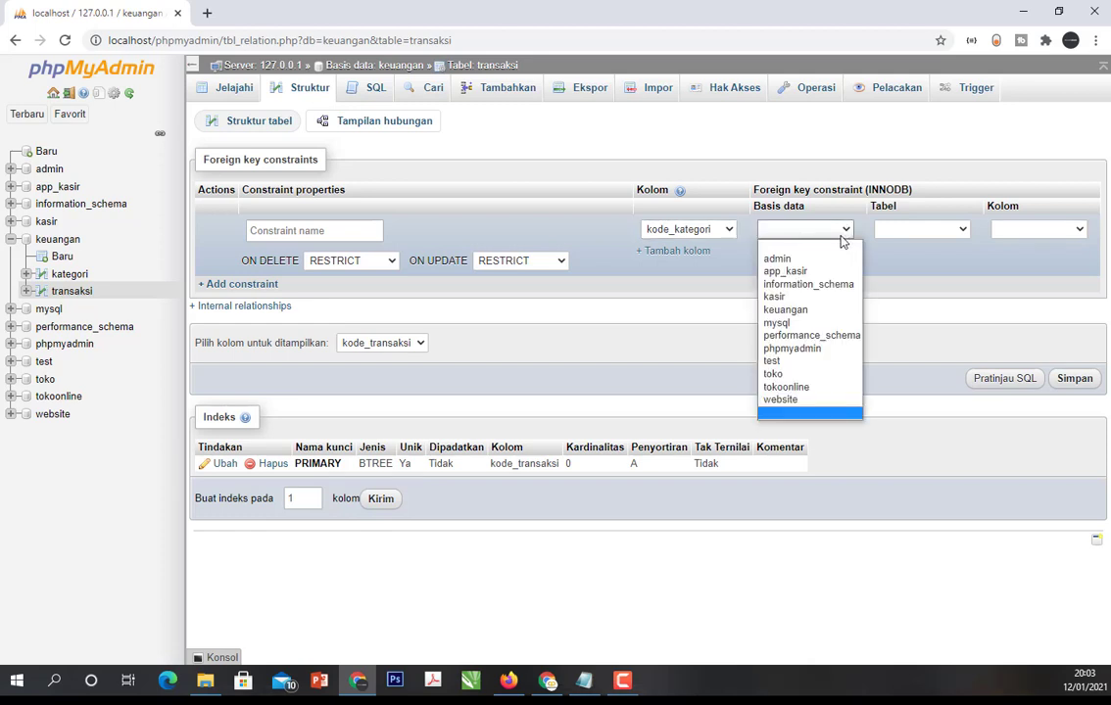
{"action": "left_click", "coordinate": [788, 310]}
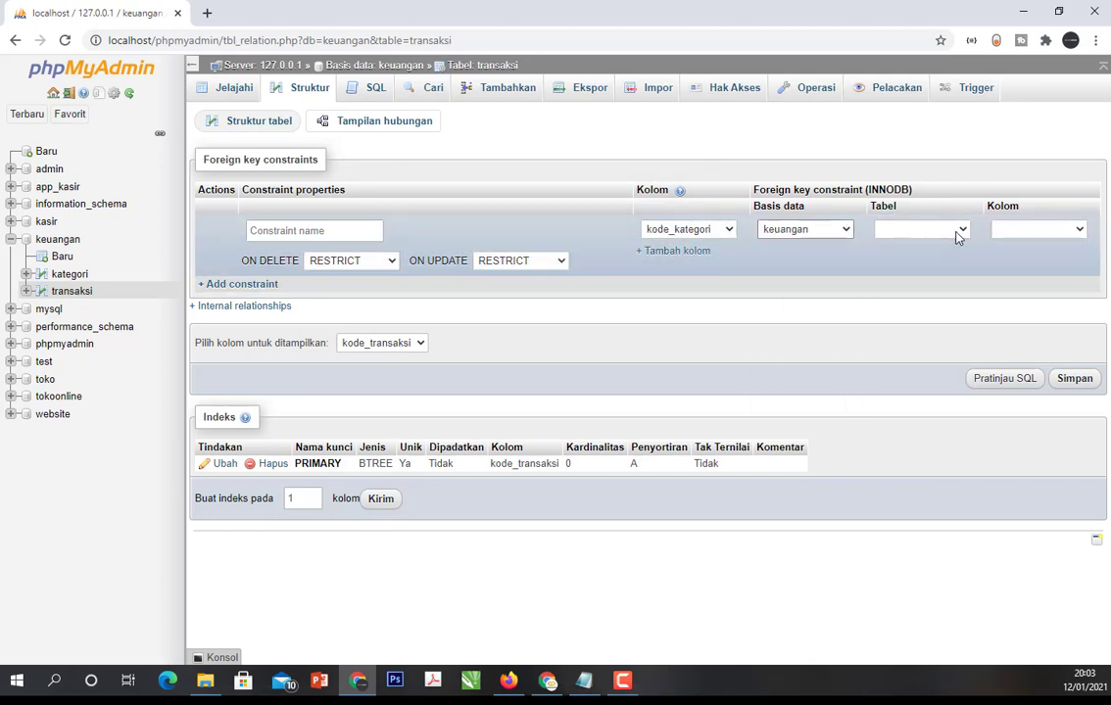
{"action": "left_click", "coordinate": [957, 234]}
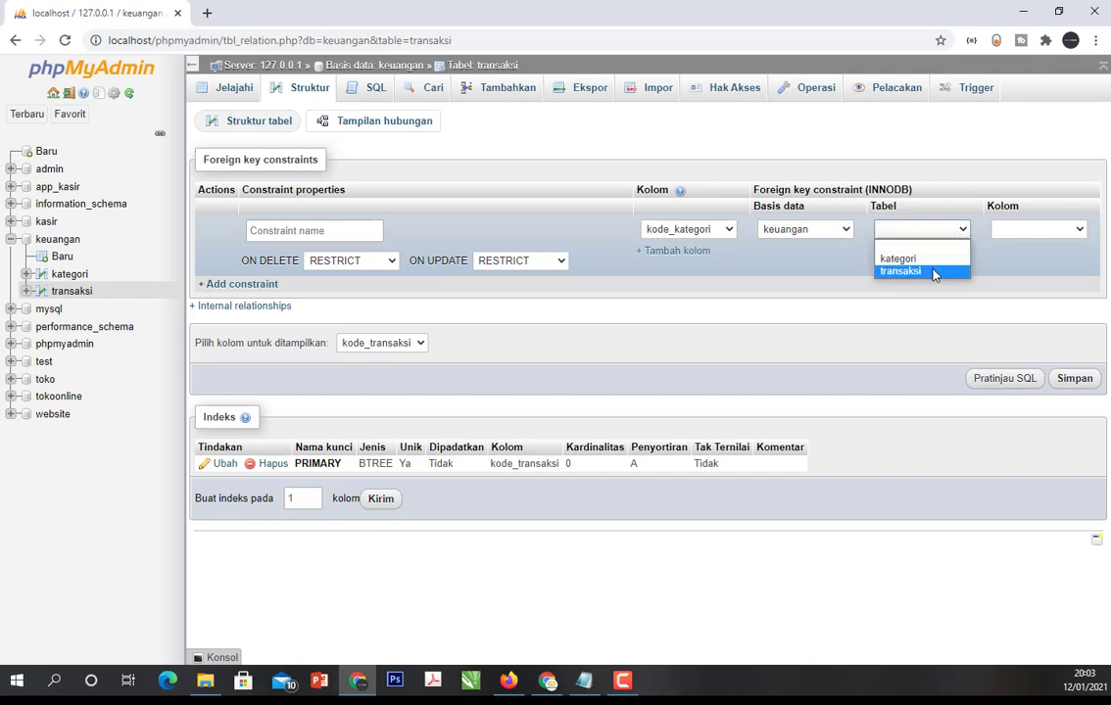
{"action": "left_click", "coordinate": [926, 260]}
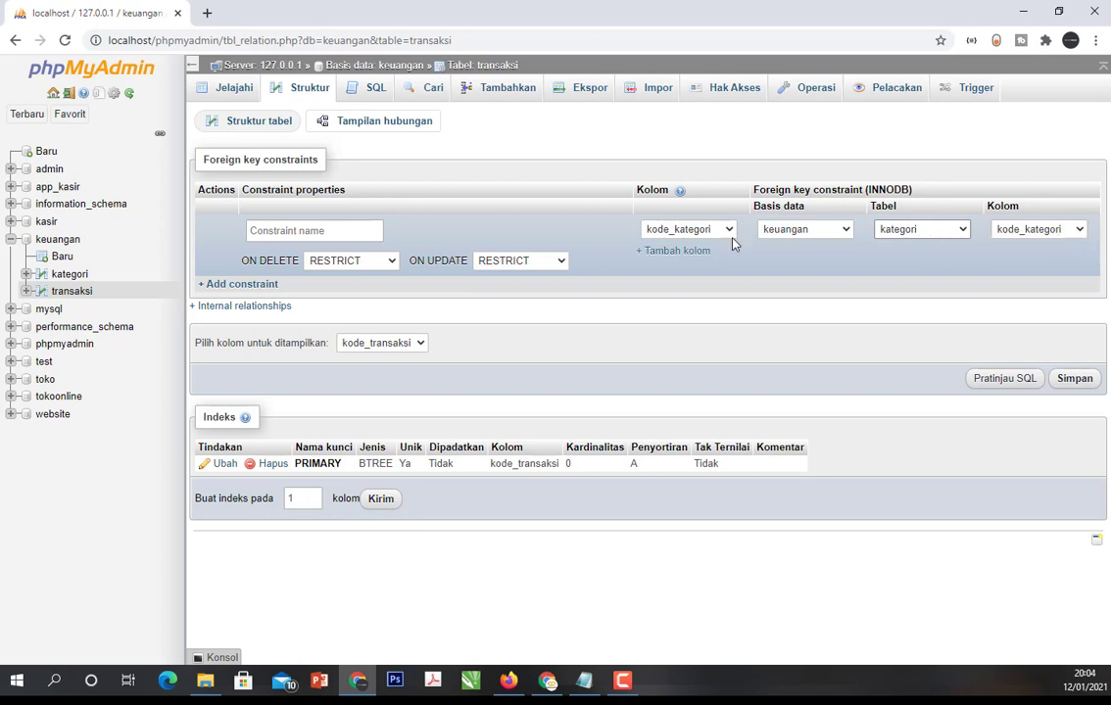
- Set the foreign key's ON DELETE and ON UPDATE actions to CASCADE and save the constraint
{"action": "left_click", "coordinate": [375, 262]}
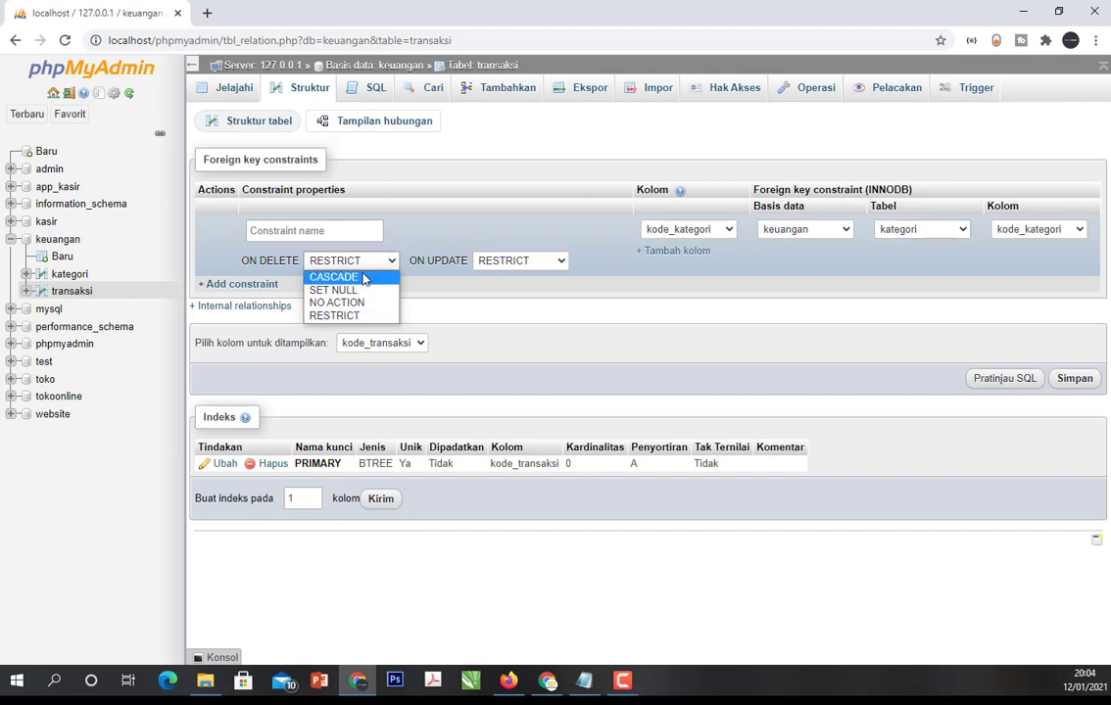
{"action": "left_click", "coordinate": [333, 277]}
{"action": "left_click", "coordinate": [504, 260]}
{"action": "left_click", "coordinate": [526, 278]}
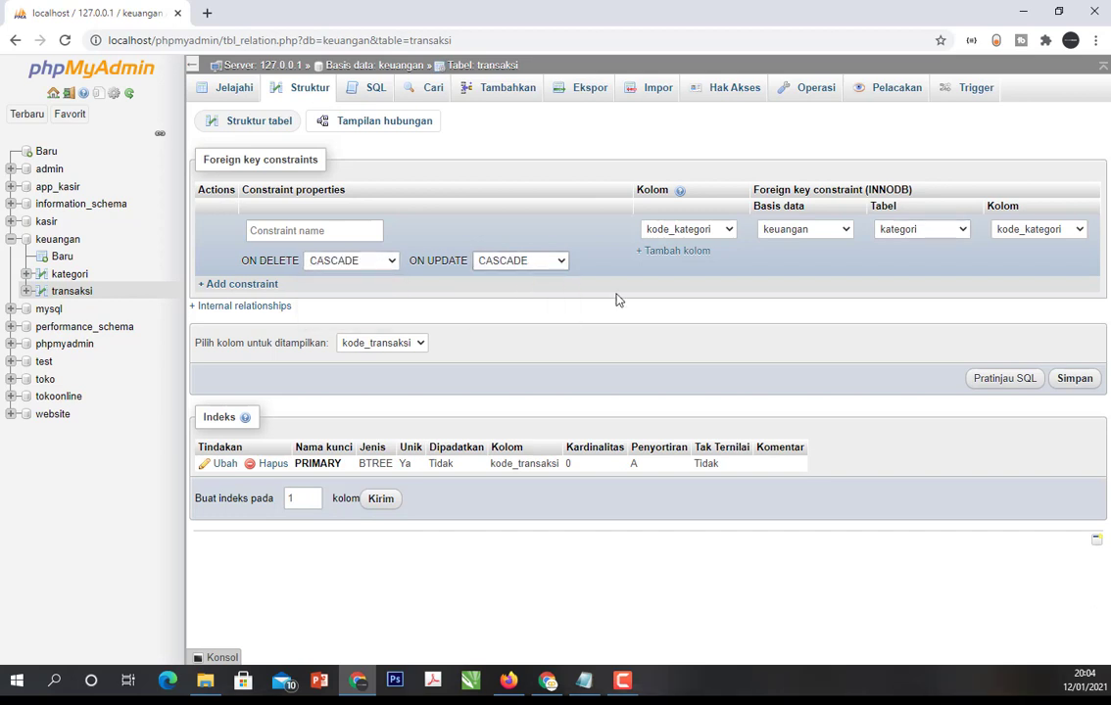
{"action": "left_click", "coordinate": [1074, 380]}
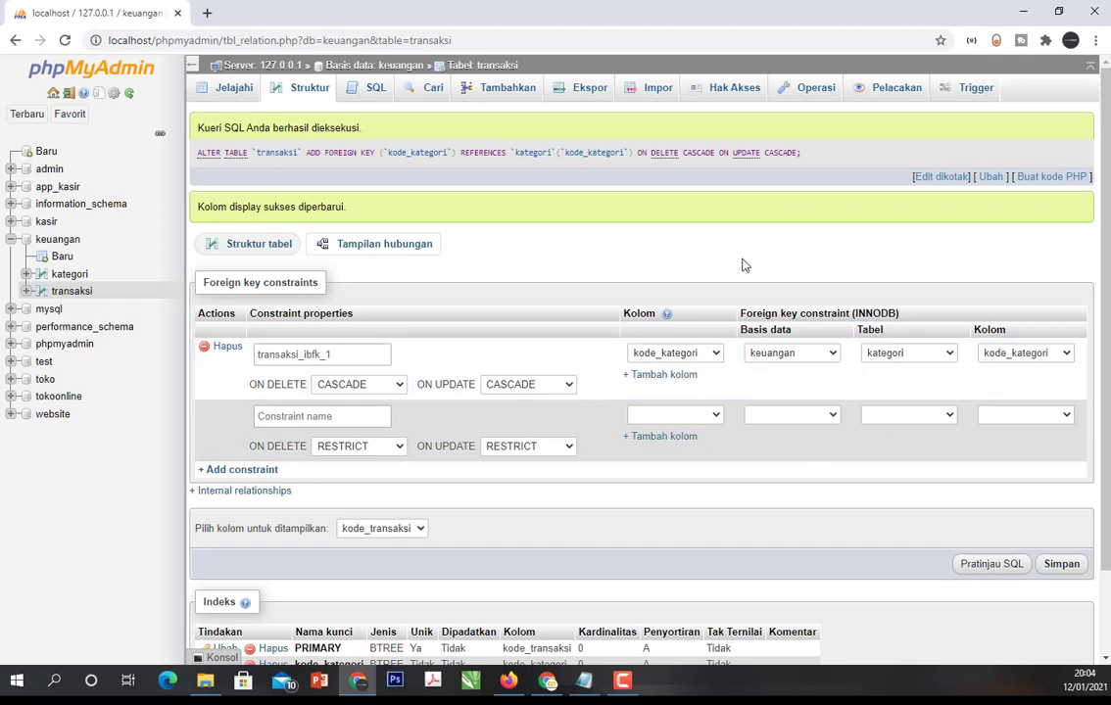
- Reopen the Designer of the keuangan database and move transaksi to the right of kategori to inspect their relationship line
{"action": "left_click", "coordinate": [56, 240]}
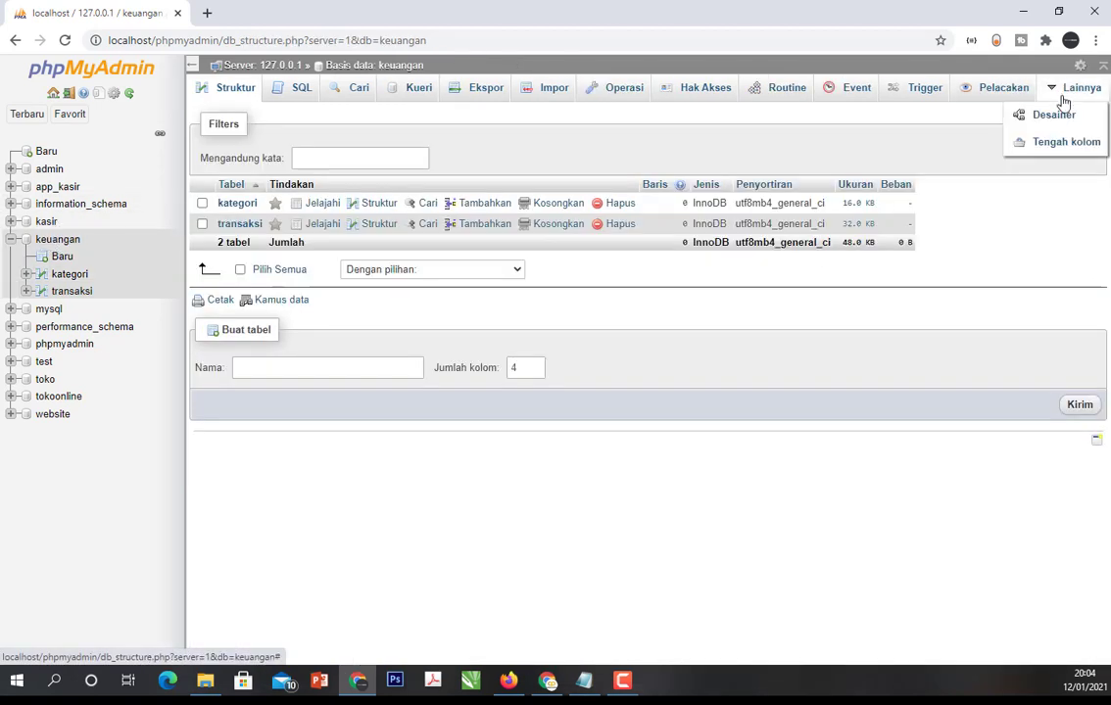
{"action": "left_click", "coordinate": [1061, 116]}
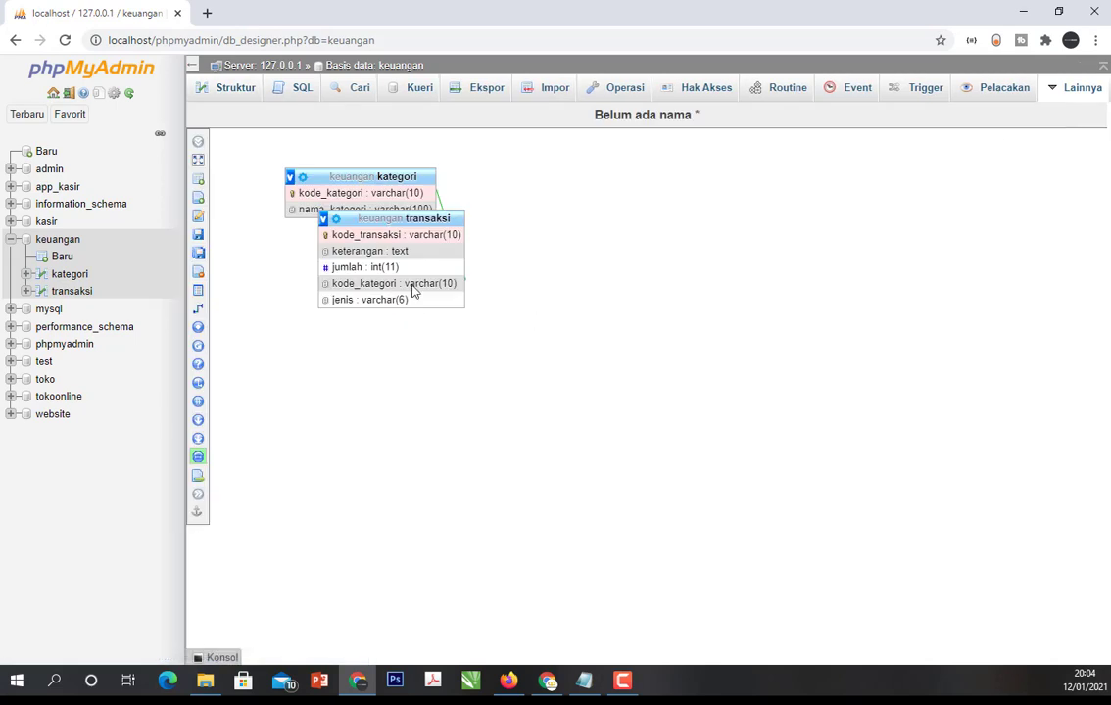
{"action": "left_click_drag", "start_coordinate": [456, 219], "coordinate": [666, 221]}
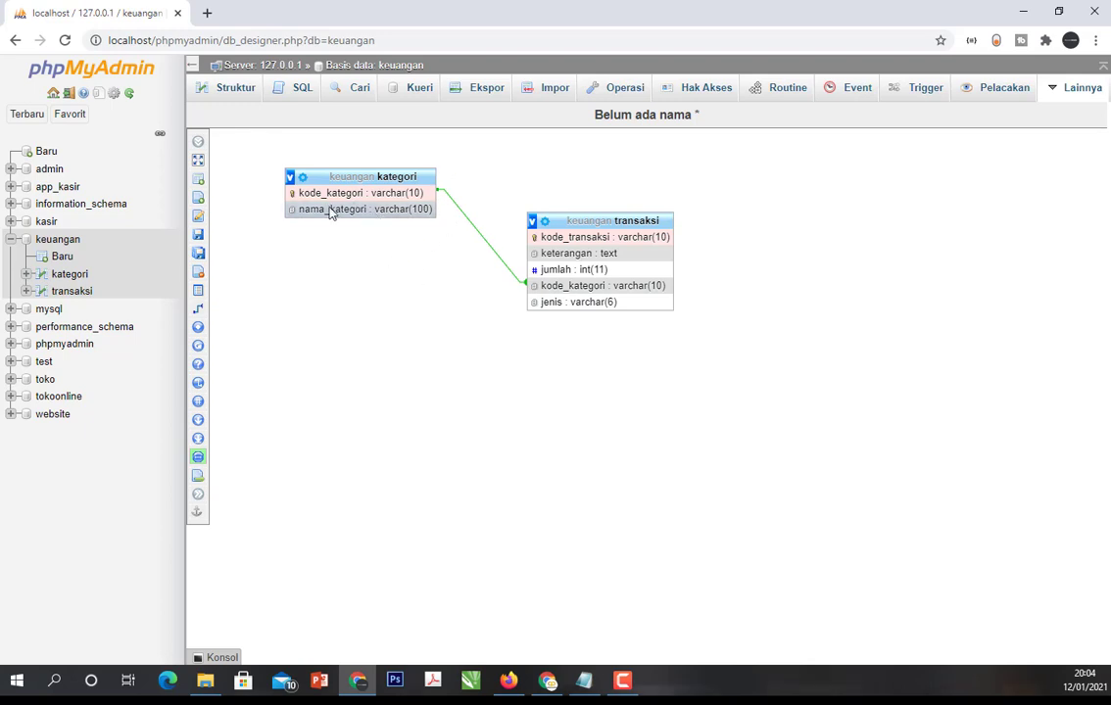
{"action": "left_click", "coordinate": [61, 240]}
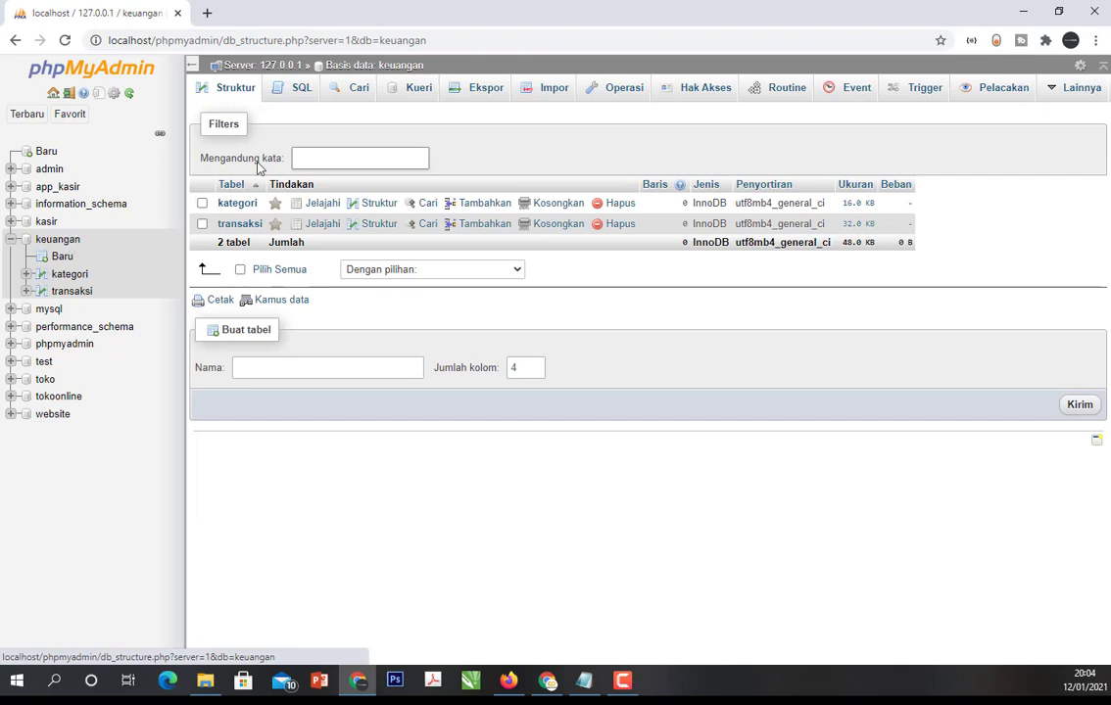
{"action": "left_click", "coordinate": [247, 205]}
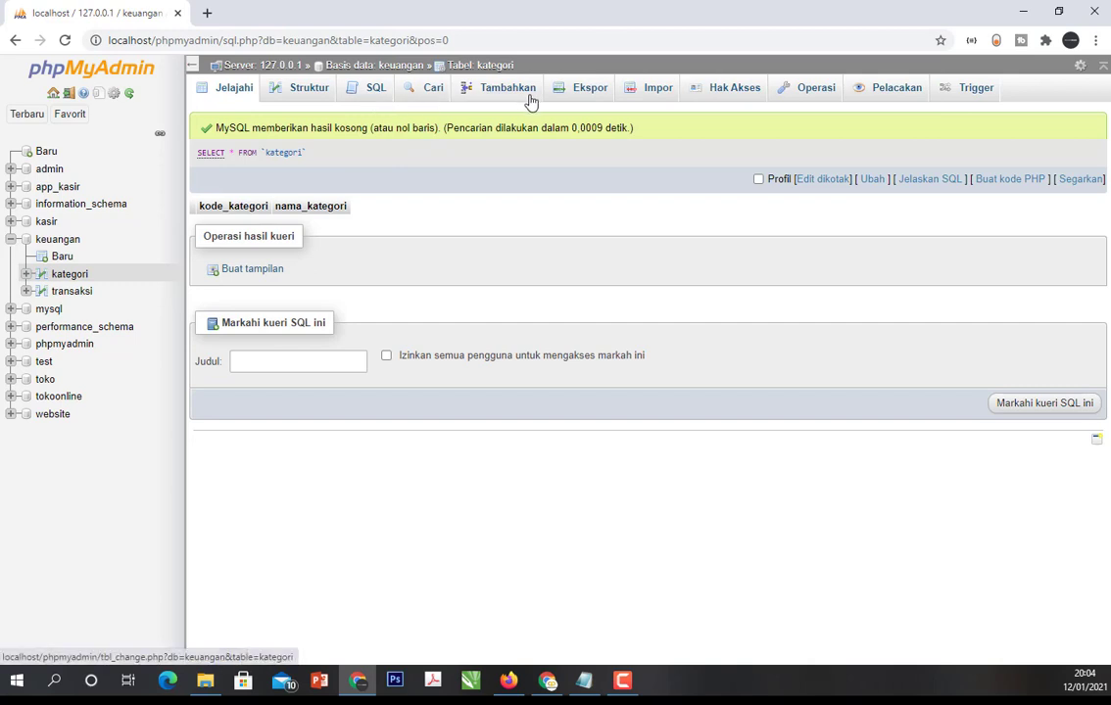
{"action": "left_click", "coordinate": [70, 277]}
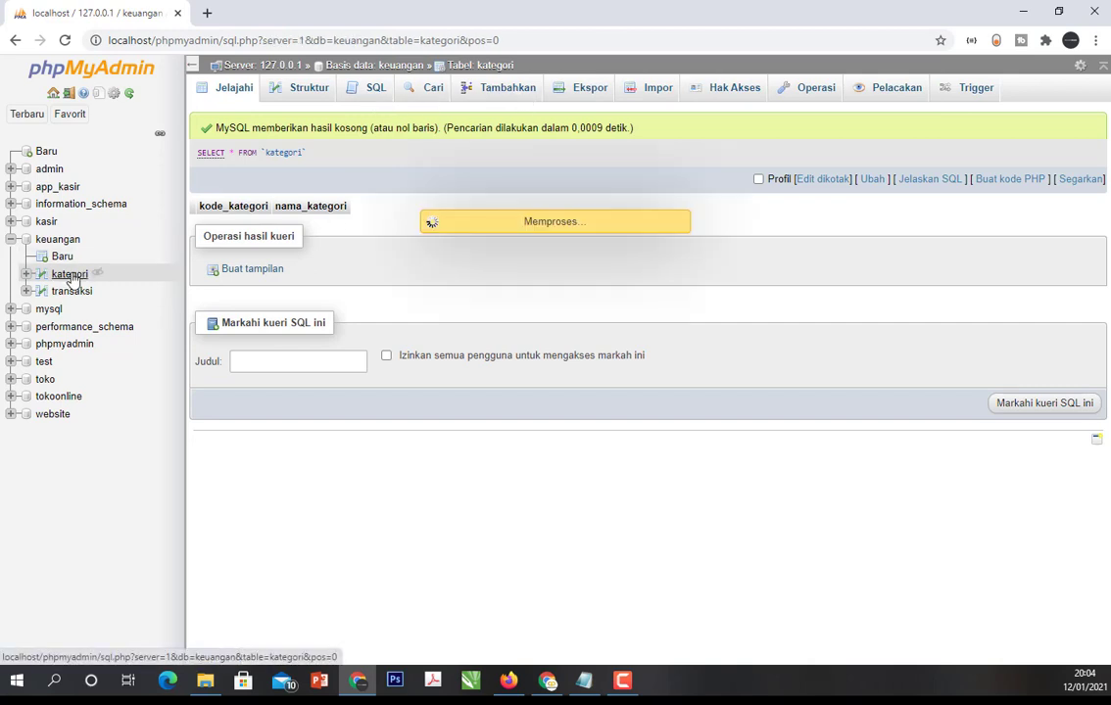
{"action": "left_click", "coordinate": [490, 90]}
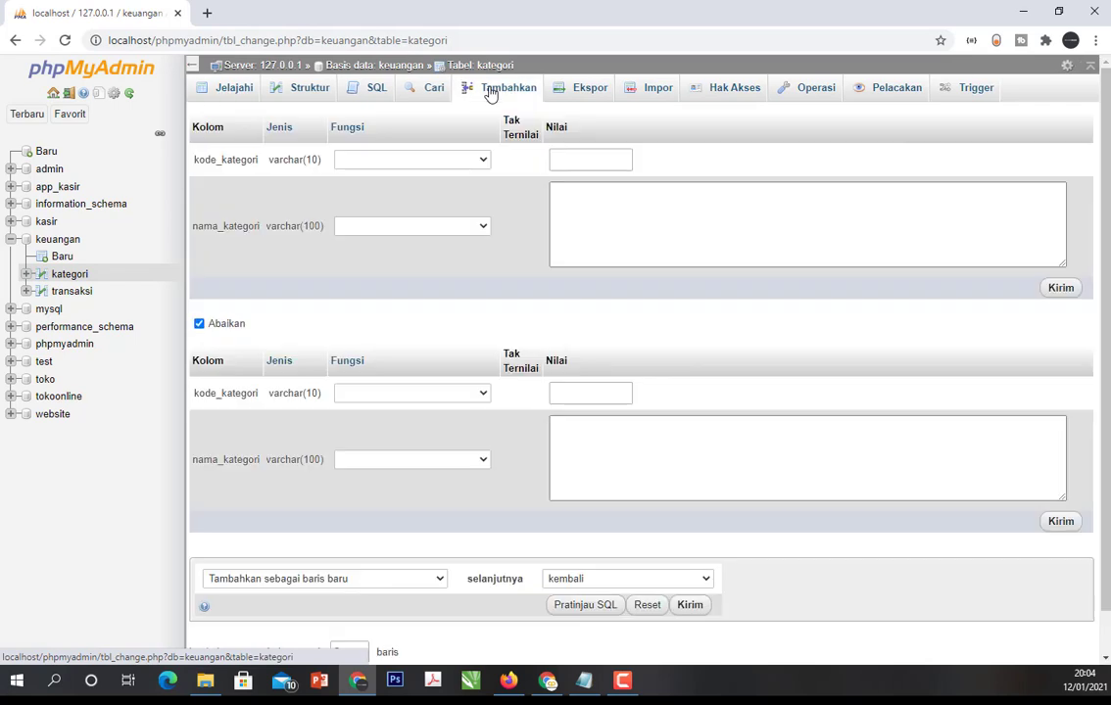
{"action": "left_click", "coordinate": [578, 161]}
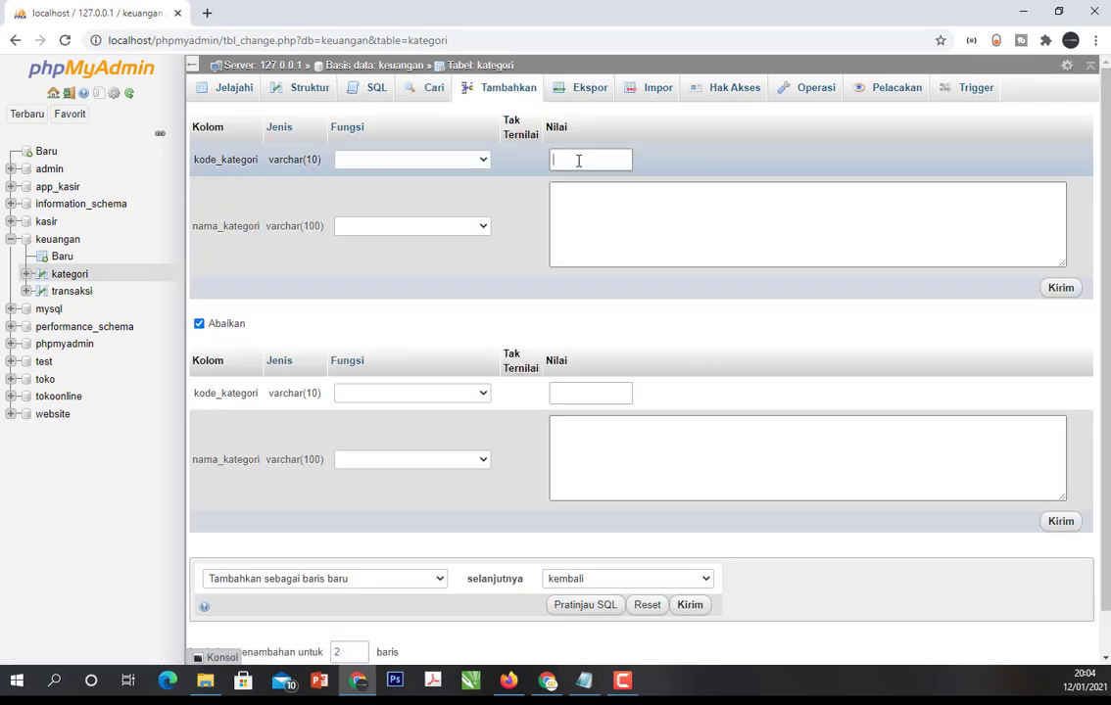
{"action": "type", "text": "K00000"}
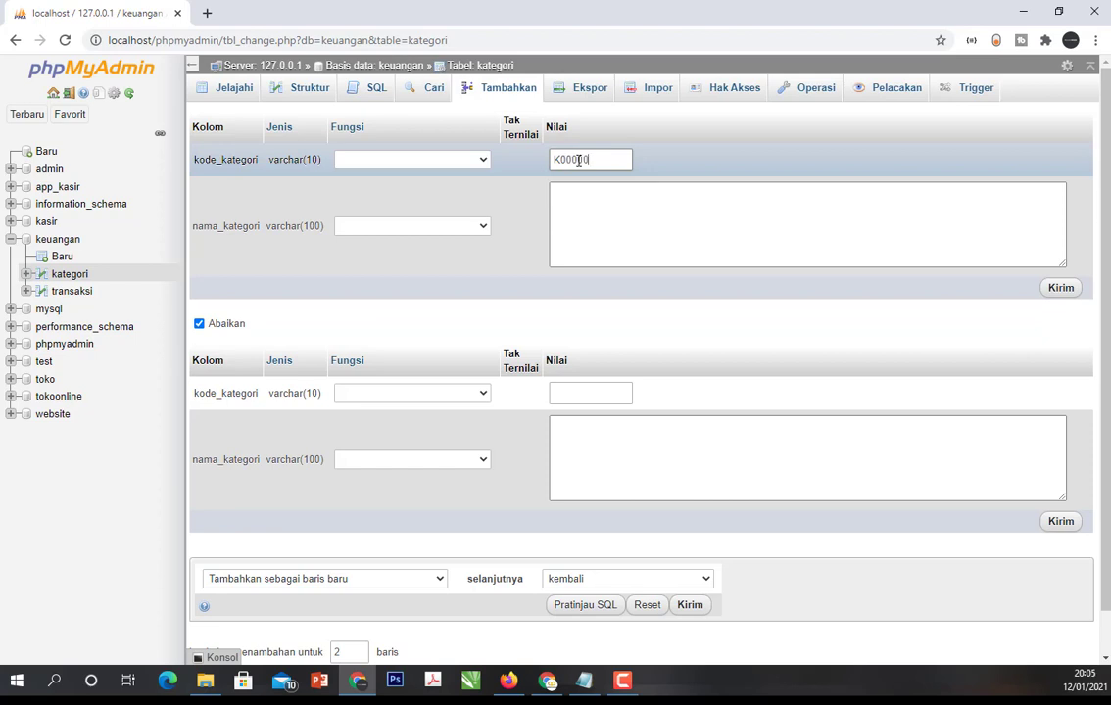
{"action": "type", "text": "00001"}
{"action": "left_click_drag", "start_coordinate": [622, 159], "coordinate": [269, 160]}
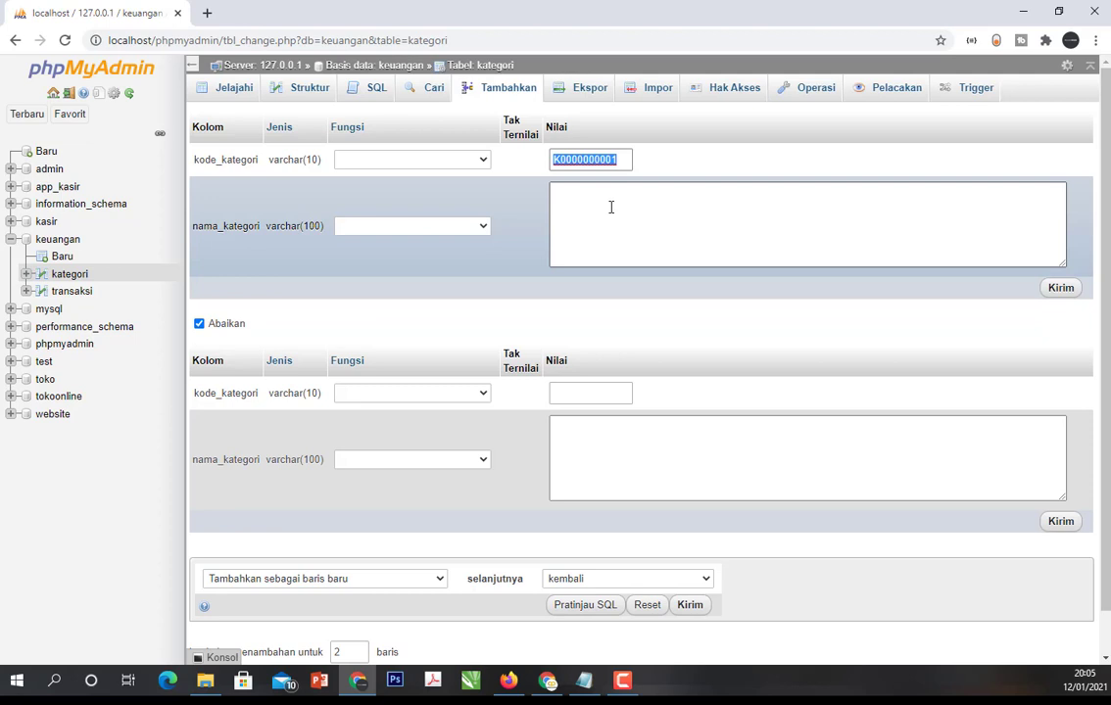
- Enter Bensin as the nama_kategori of the first new kategori row
{"action": "left_click", "coordinate": [610, 206]}
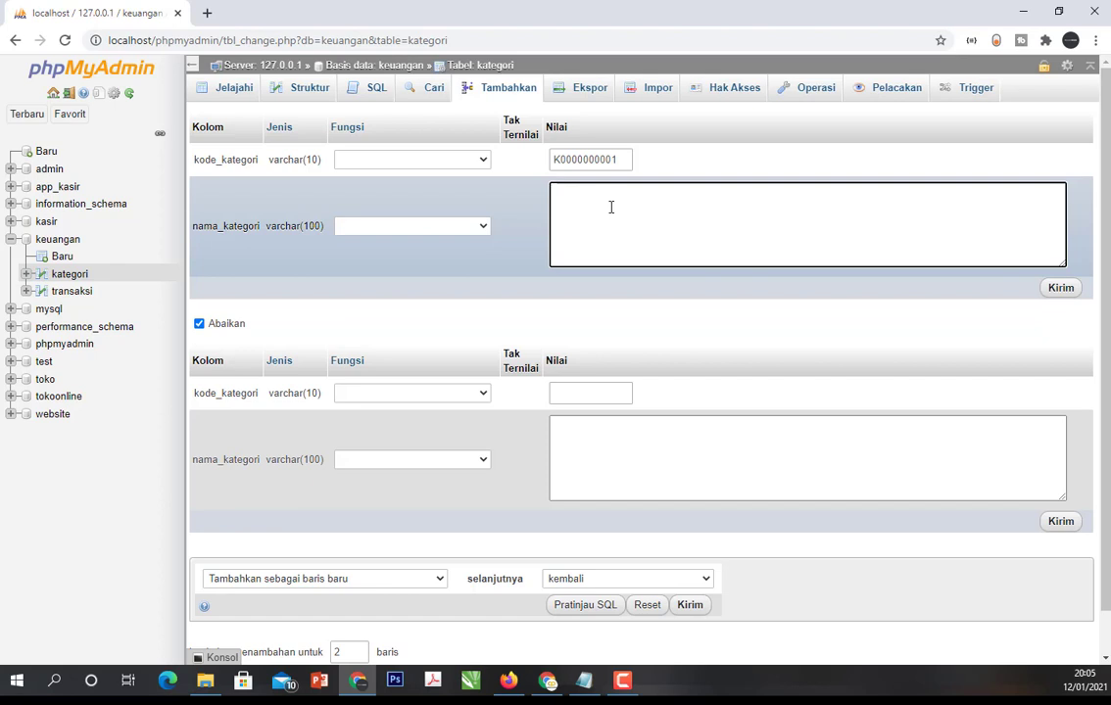
{"action": "type", "text": "Bensi"}
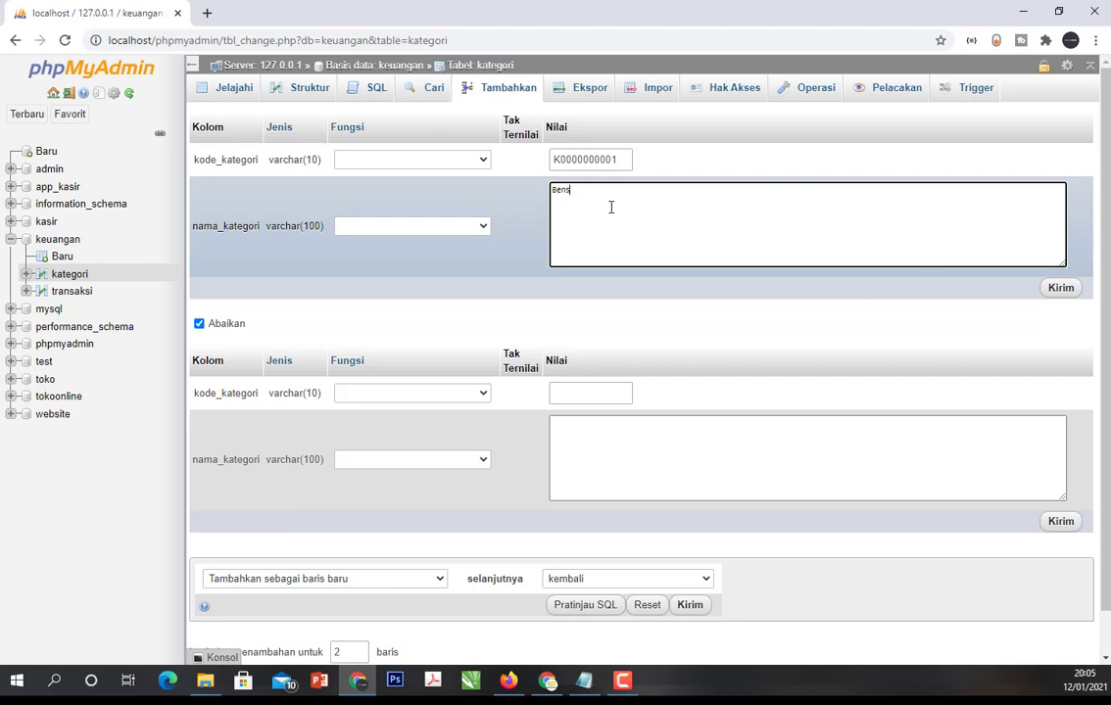
{"action": "key", "text": "BackSpace"}
{"action": "key", "text": "BackSpace"}
{"action": "key", "text": "BackSpace"}
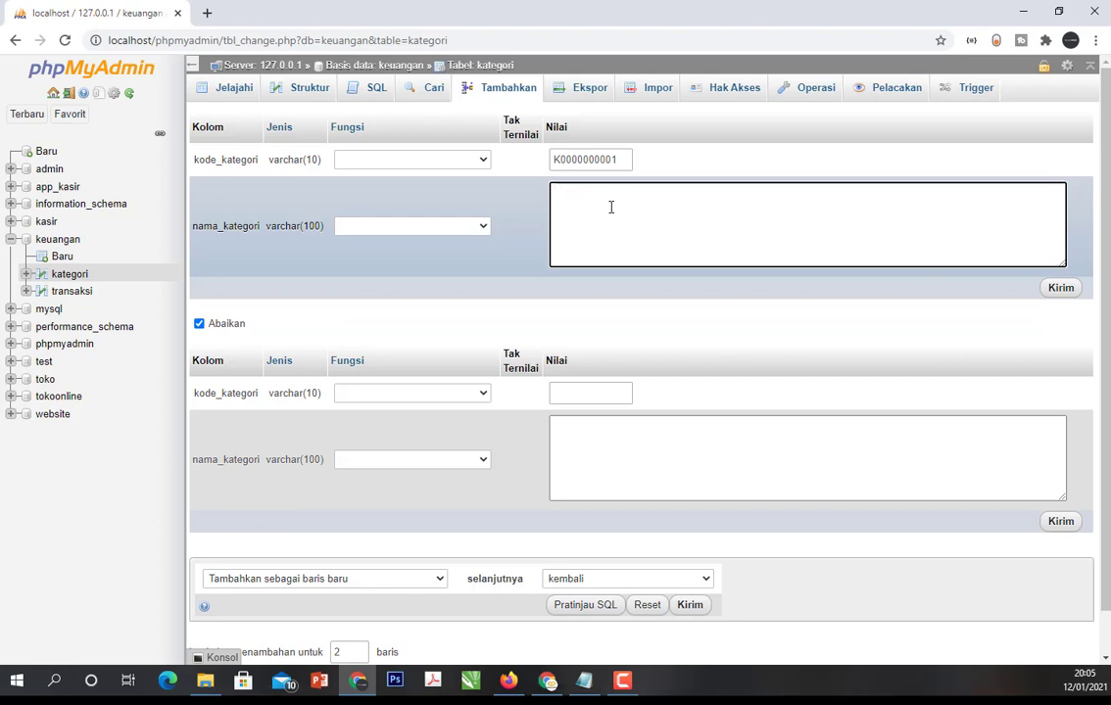
{"action": "type", "text": "Bensin"}
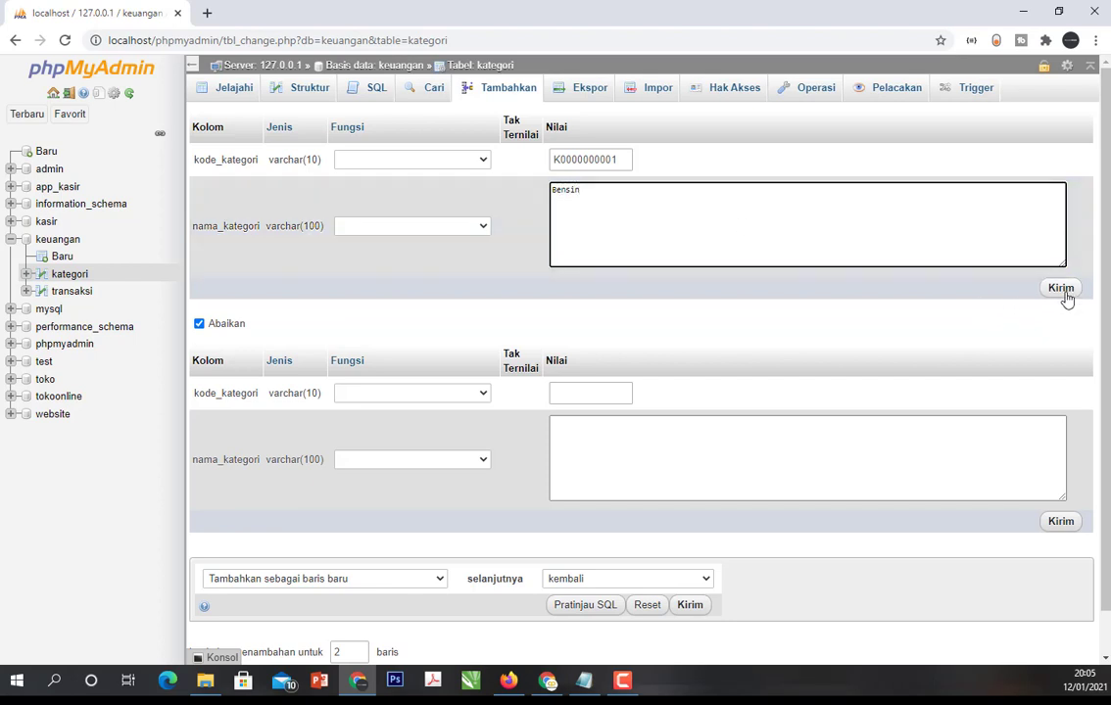
{"action": "left_click", "coordinate": [591, 392]}
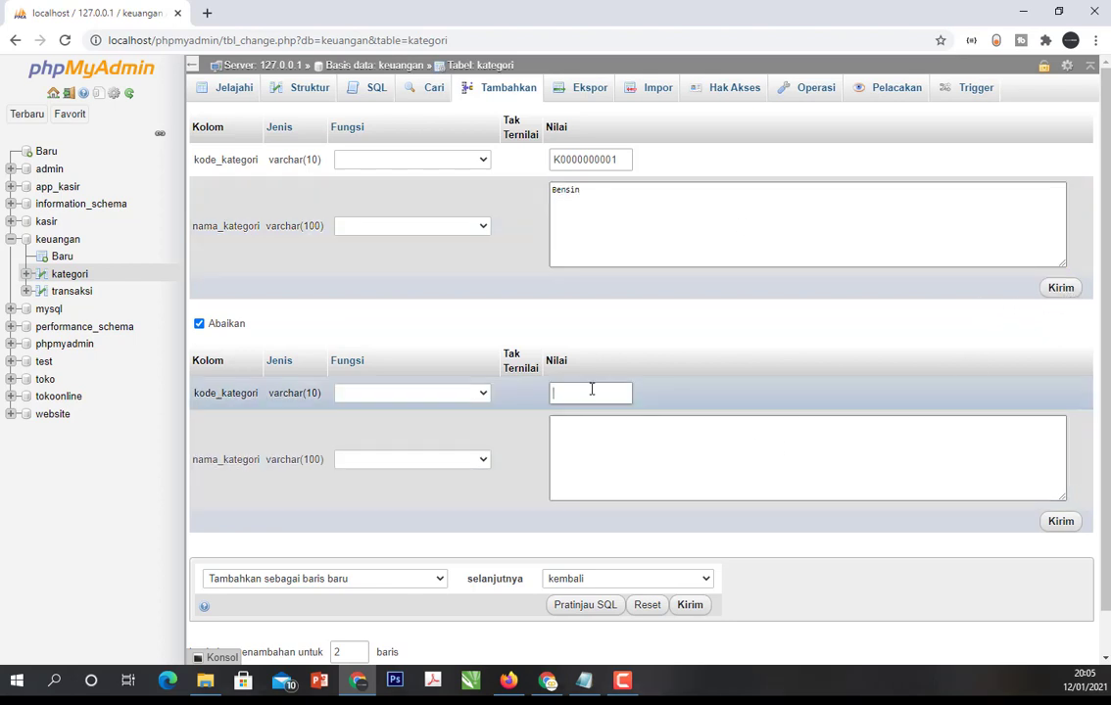
{"action": "type", "text": "B"}
{"action": "key", "text": "BackSpace"}
{"action": "type", "text": "K"}
{"action": "left_click_drag", "start_coordinate": [592, 389], "coordinate": [305, 387]}
{"action": "key", "text": "BackSpace"}
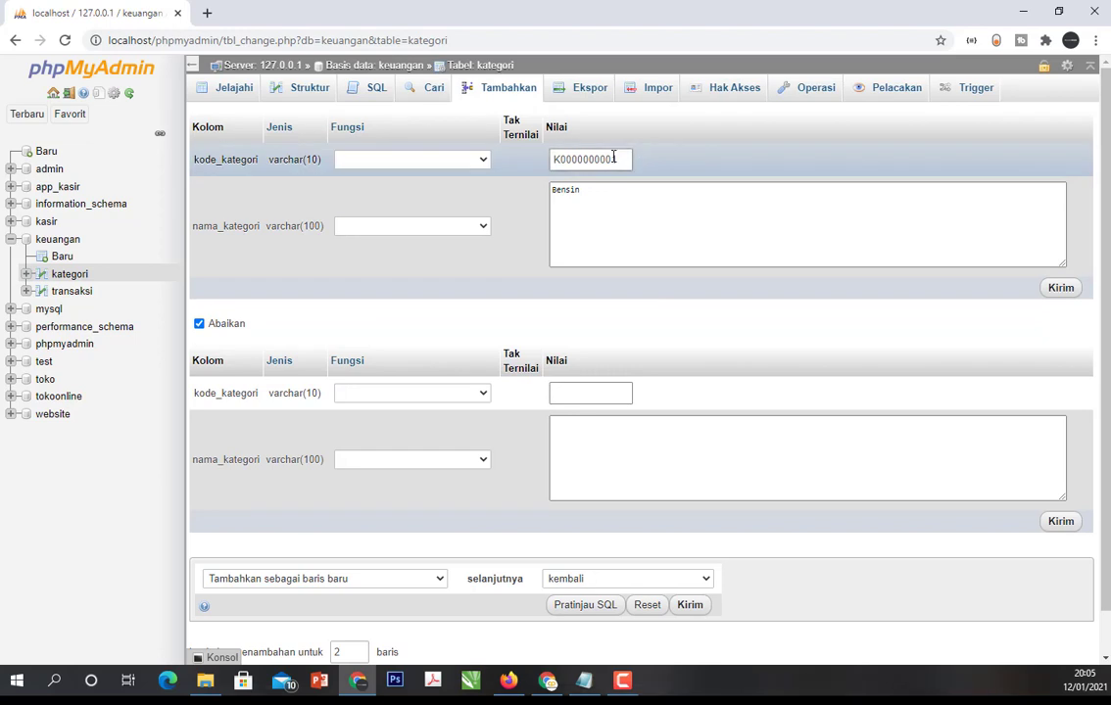
{"action": "left_click_drag", "start_coordinate": [615, 158], "coordinate": [441, 157]}
{"action": "key", "text": "ctrl+c"}
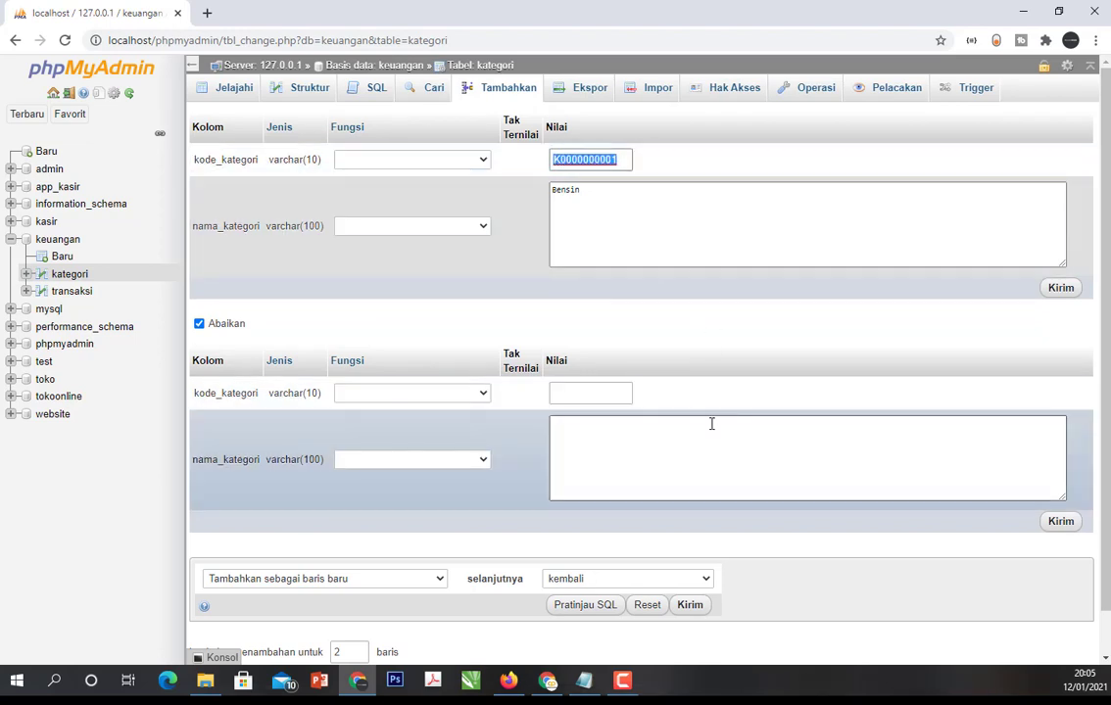
{"action": "left_click", "coordinate": [603, 397]}
{"action": "key", "text": "ctrl+v"}
{"action": "key", "text": "BackSpace"}
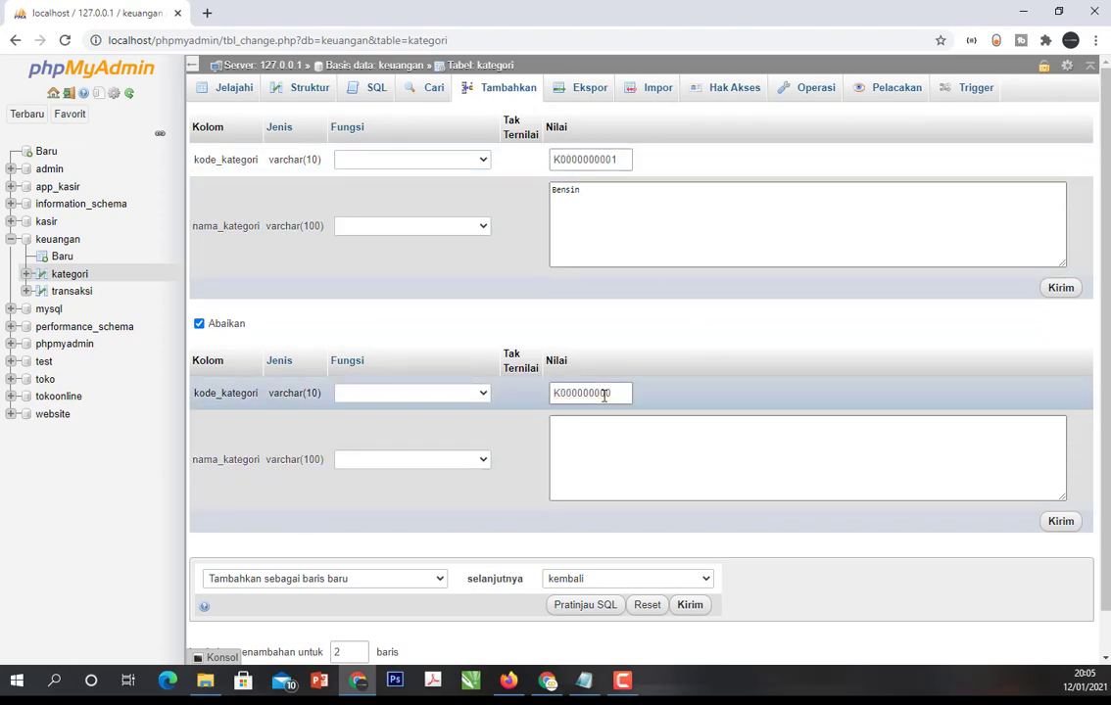
{"action": "type", "text": "2"}
{"action": "left_click", "coordinate": [600, 431]}
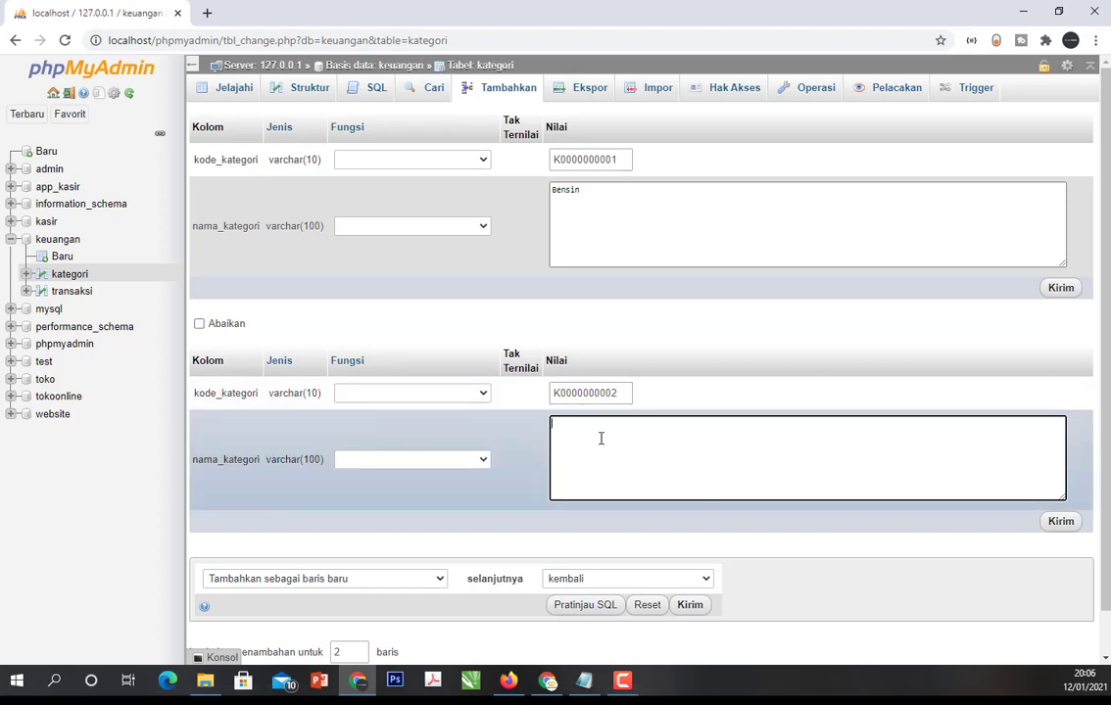
{"action": "type", "text": "Parkir"}
{"action": "scroll", "coordinate": [510, 446], "scroll_direction": "down", "scroll_amount": 1}
{"action": "left_click", "coordinate": [360, 604]}
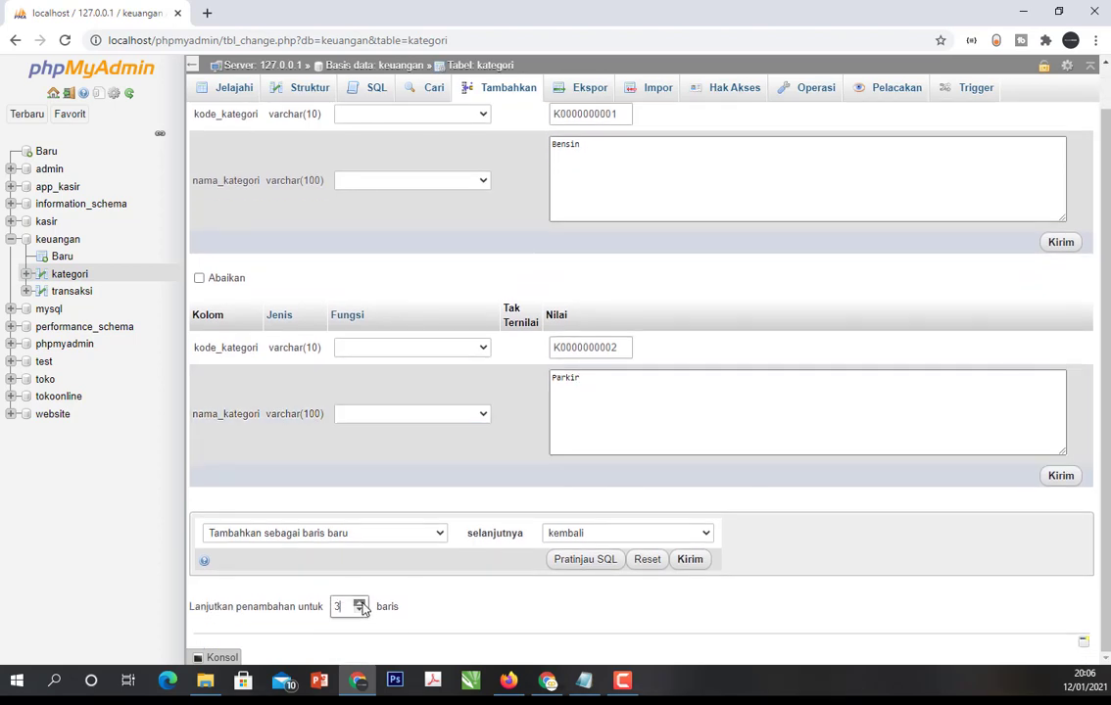
{"action": "scroll", "coordinate": [709, 449], "scroll_direction": "down", "scroll_amount": 3}
{"action": "left_click", "coordinate": [598, 443]}
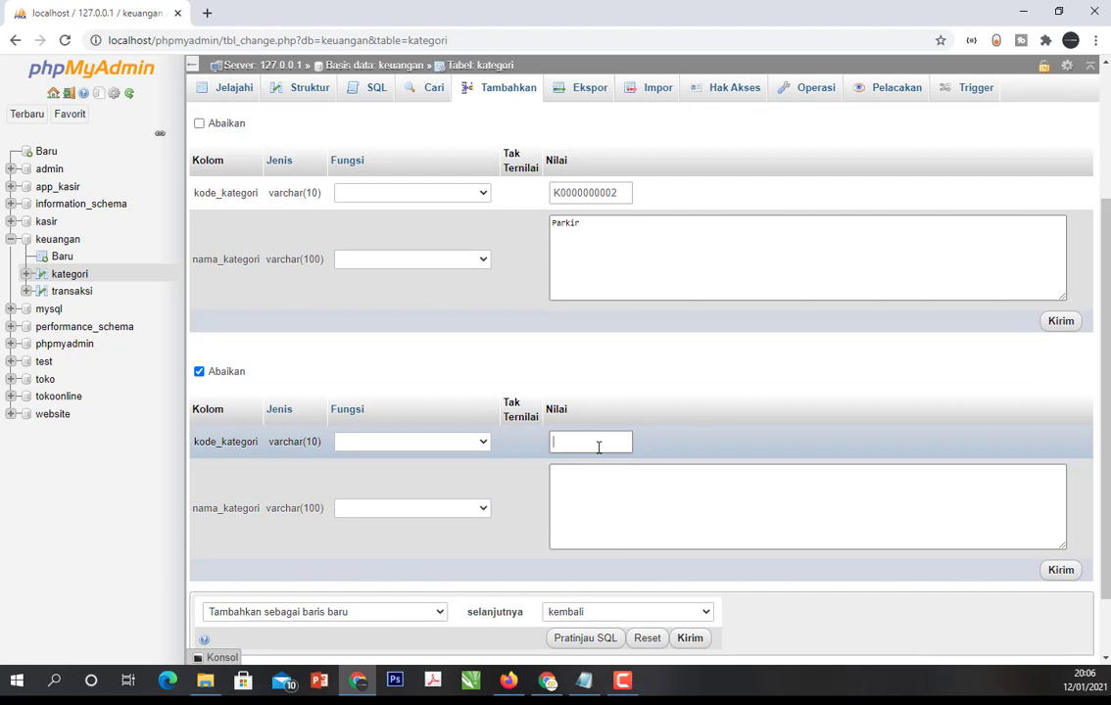
{"action": "type", "text": "K000000000"}
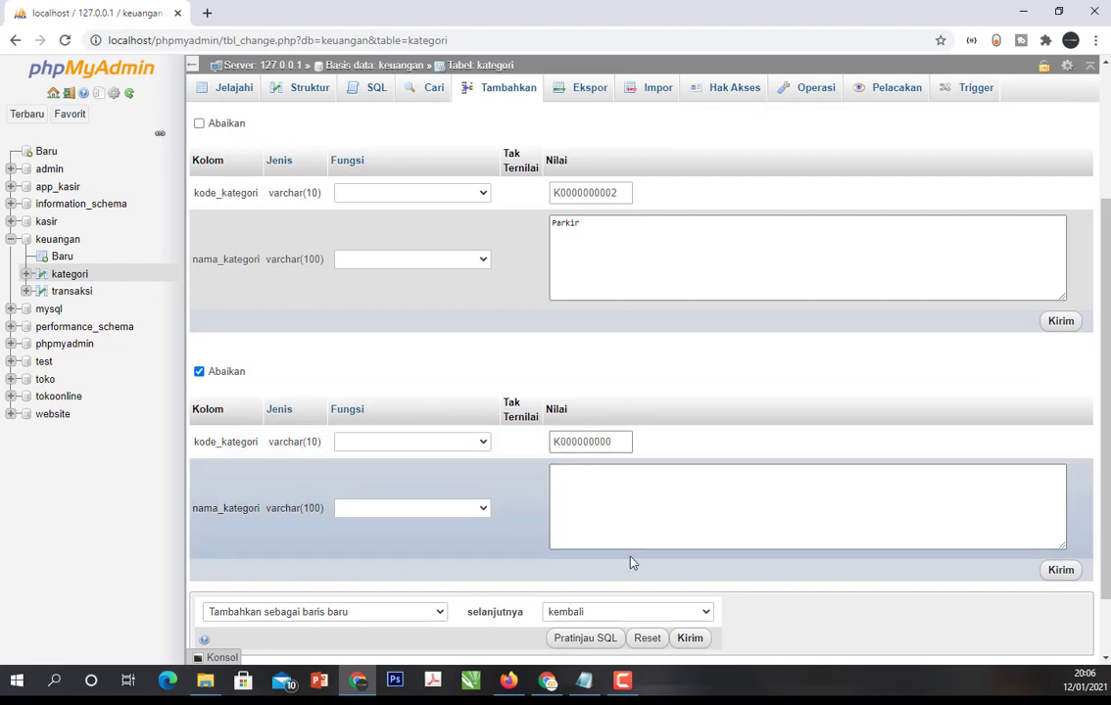
{"action": "type", "text": "3"}
- Enter Makanan & Minuman as the nama_kategori of the third new row
{"action": "left_click", "coordinate": [625, 510]}
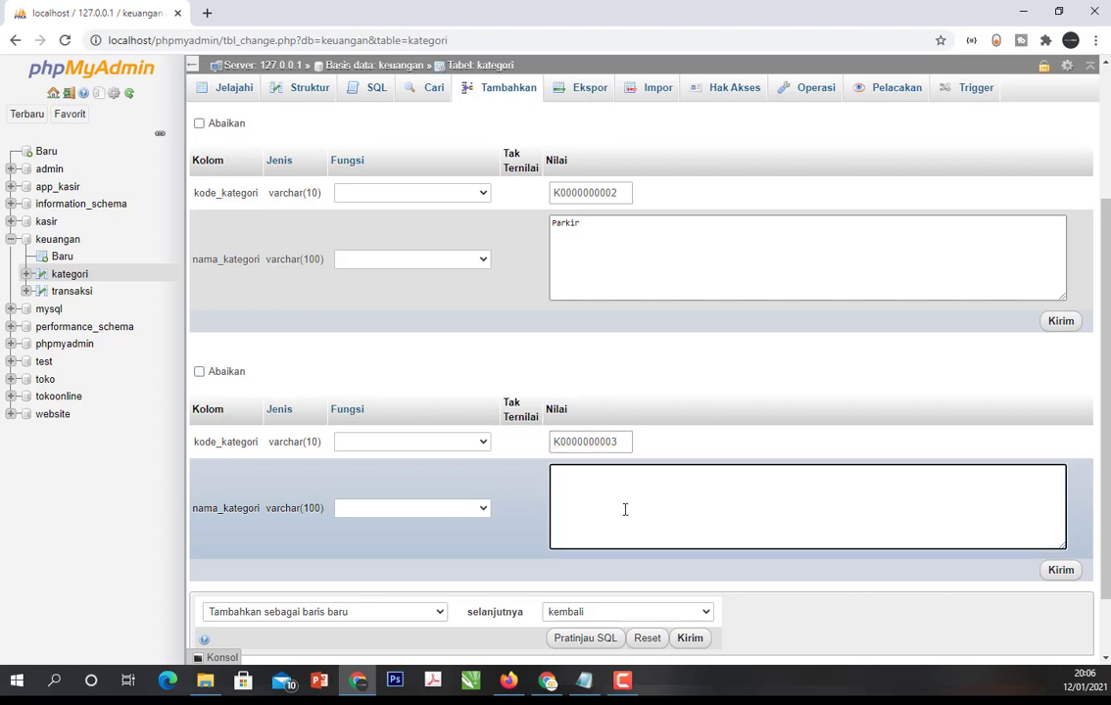
{"action": "type", "text": "Makanan & Minuman"}
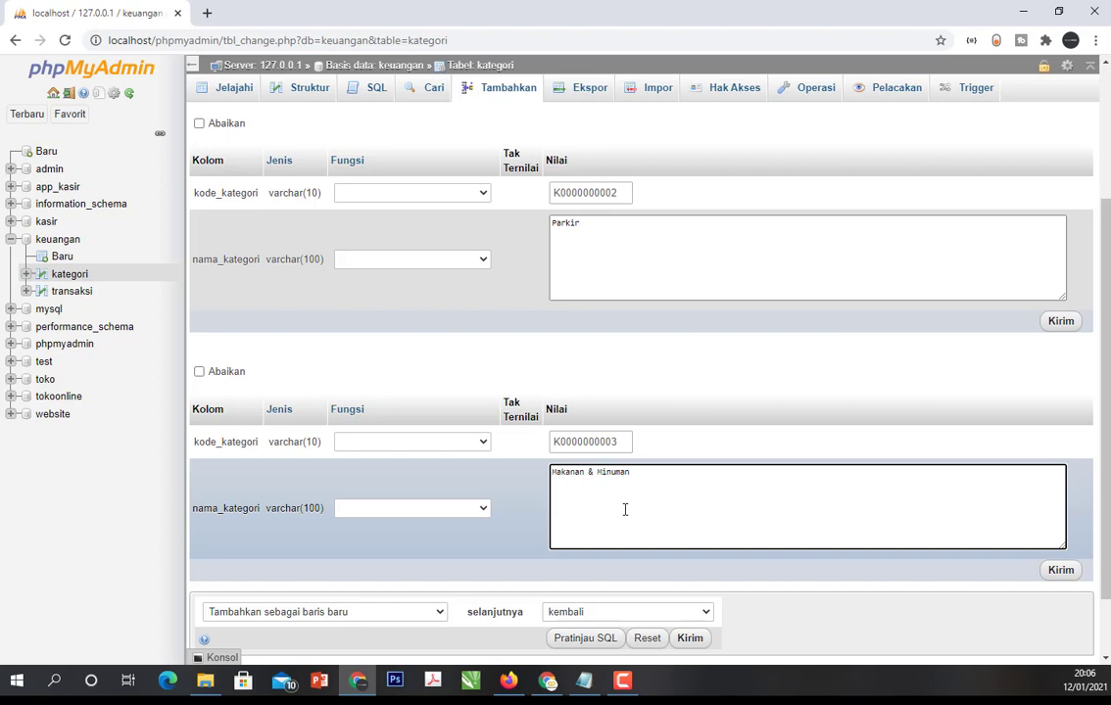
- Review the three new kategori rows and try to insert them, dismissing the resulting message
{"action": "scroll", "coordinate": [559, 218], "scroll_direction": "up", "scroll_amount": 2}
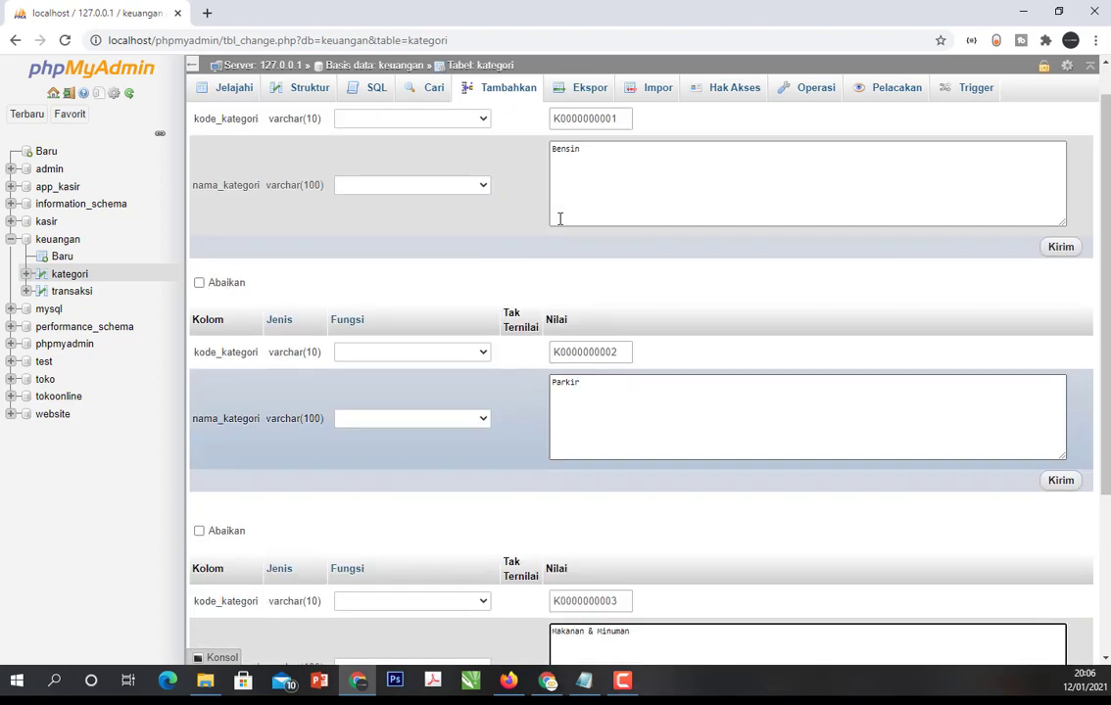
{"action": "scroll", "coordinate": [597, 235], "scroll_direction": "down", "scroll_amount": 3}
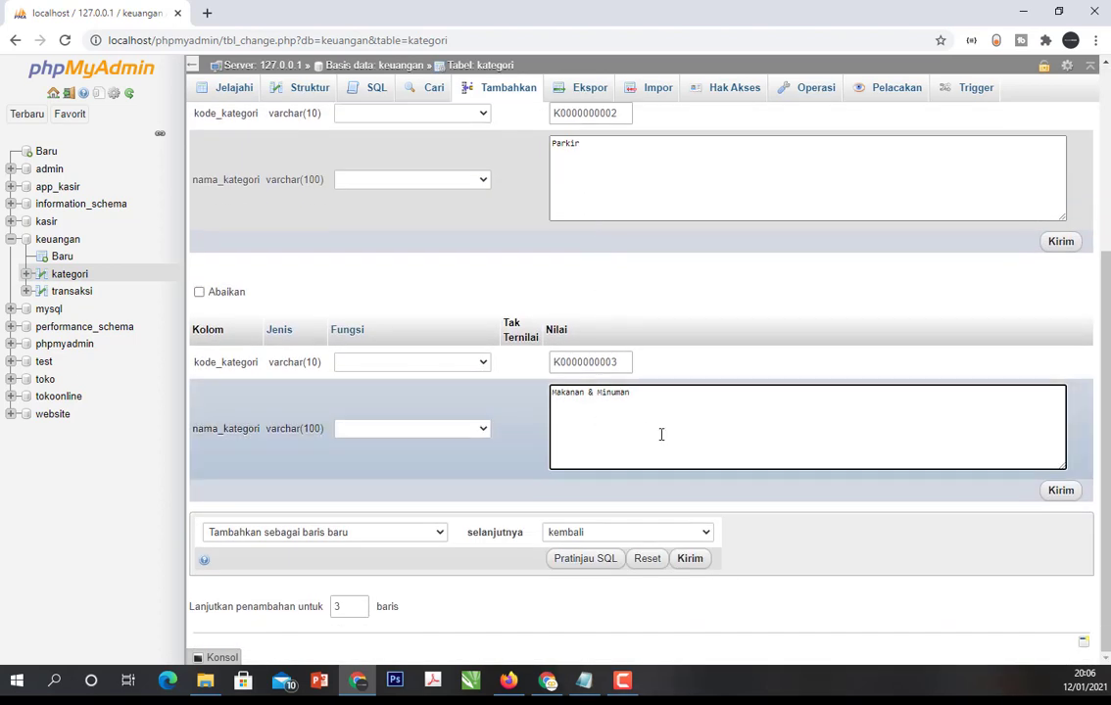
{"action": "left_click", "coordinate": [690, 561]}
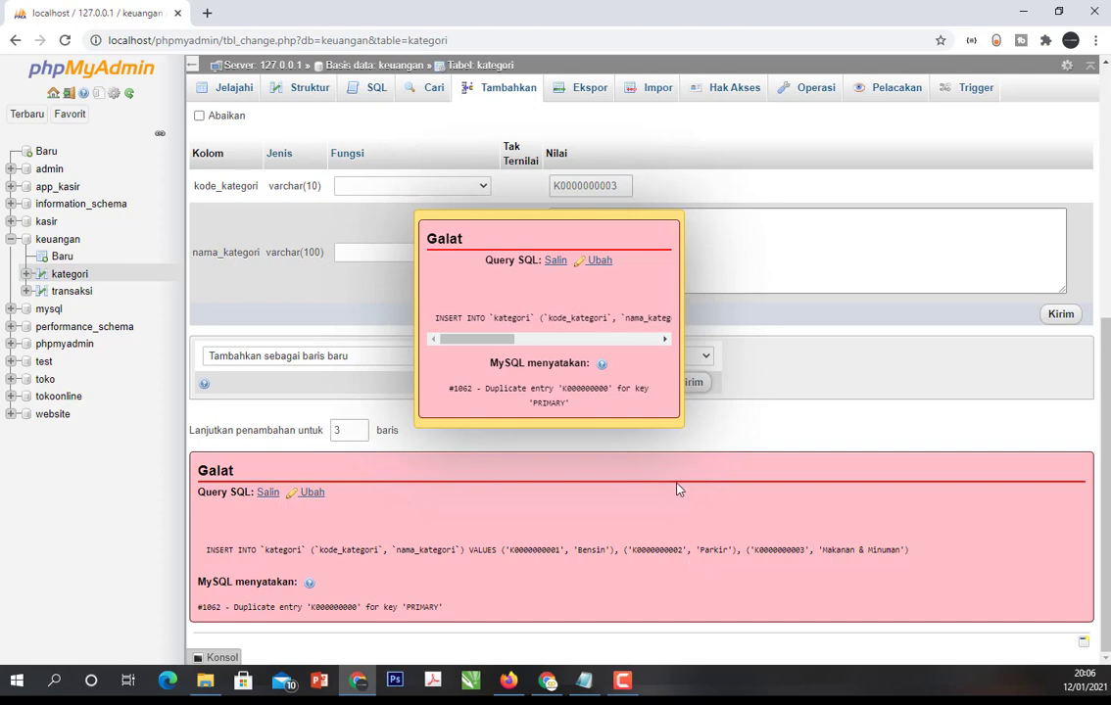
{"action": "left_click", "coordinate": [657, 354]}
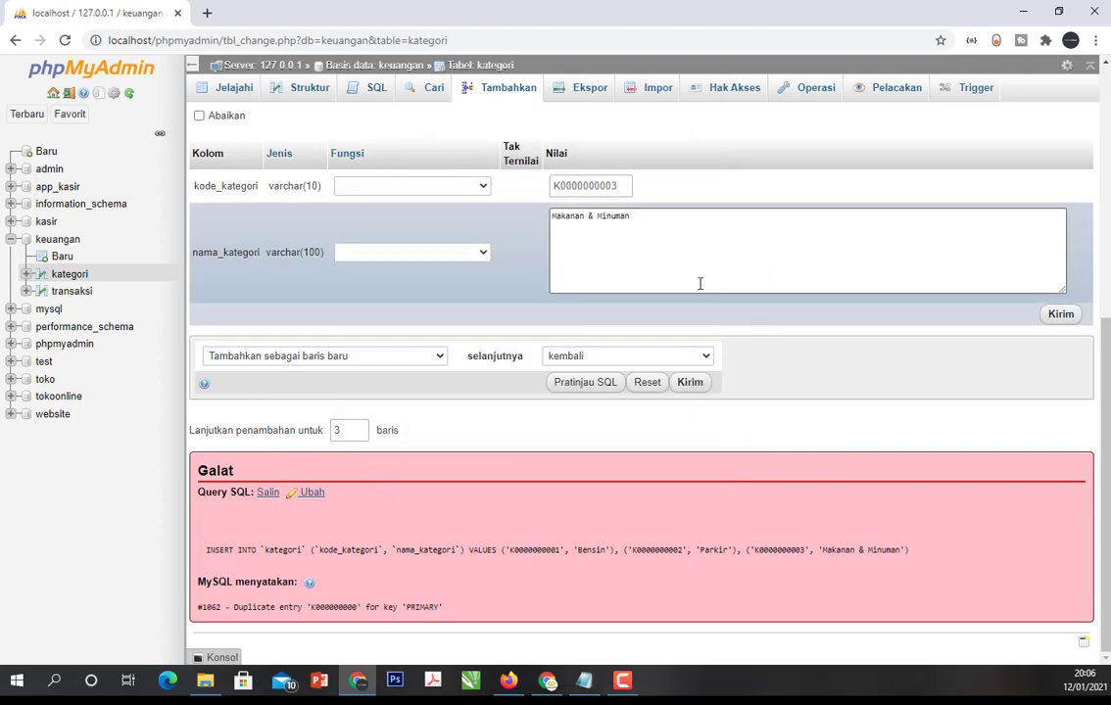
- Examine the insert error and compare it with the kode_kategori values entered in all three rows
{"action": "scroll", "coordinate": [700, 283], "scroll_direction": "up", "scroll_amount": 5}
{"action": "scroll", "coordinate": [694, 274], "scroll_direction": "down", "scroll_amount": 2}
{"action": "scroll", "coordinate": [694, 278], "scroll_direction": "down", "scroll_amount": 1}
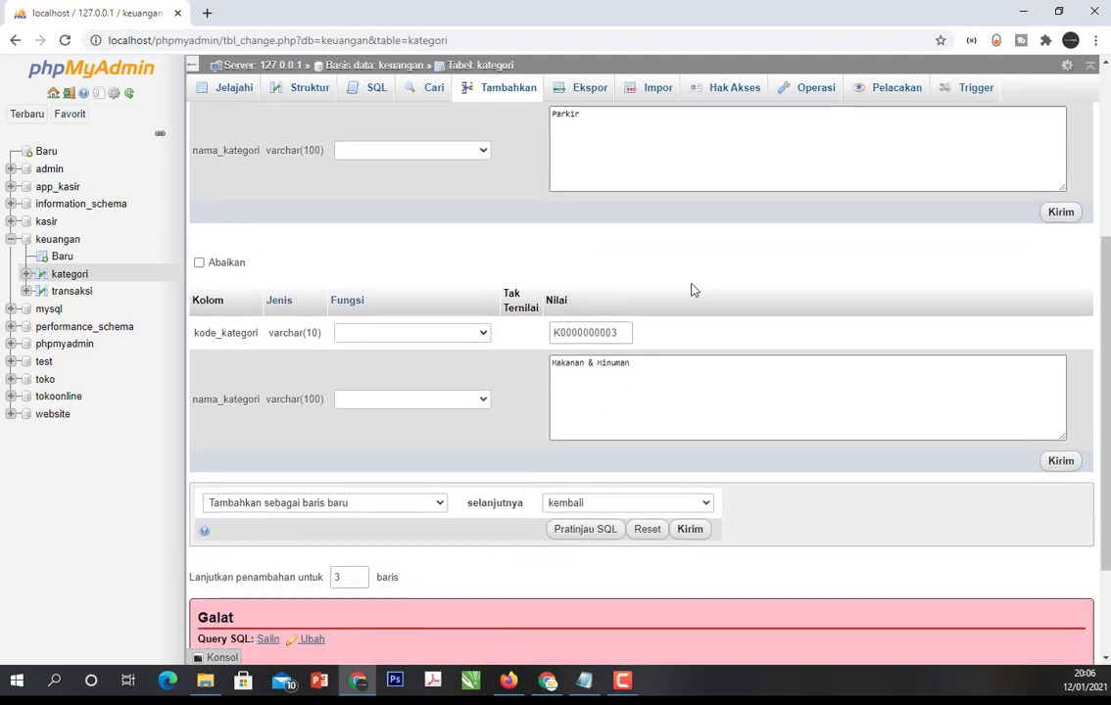
{"action": "scroll", "coordinate": [686, 387], "scroll_direction": "down", "scroll_amount": 2}
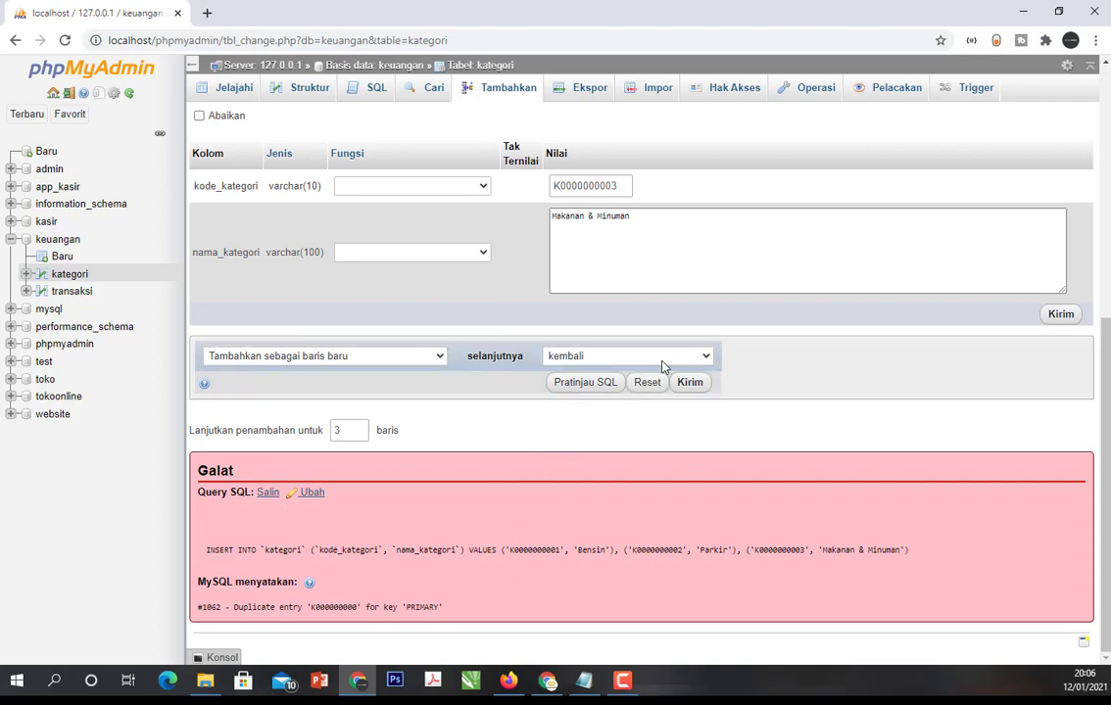
{"action": "scroll", "coordinate": [661, 347], "scroll_direction": "up", "scroll_amount": 5}
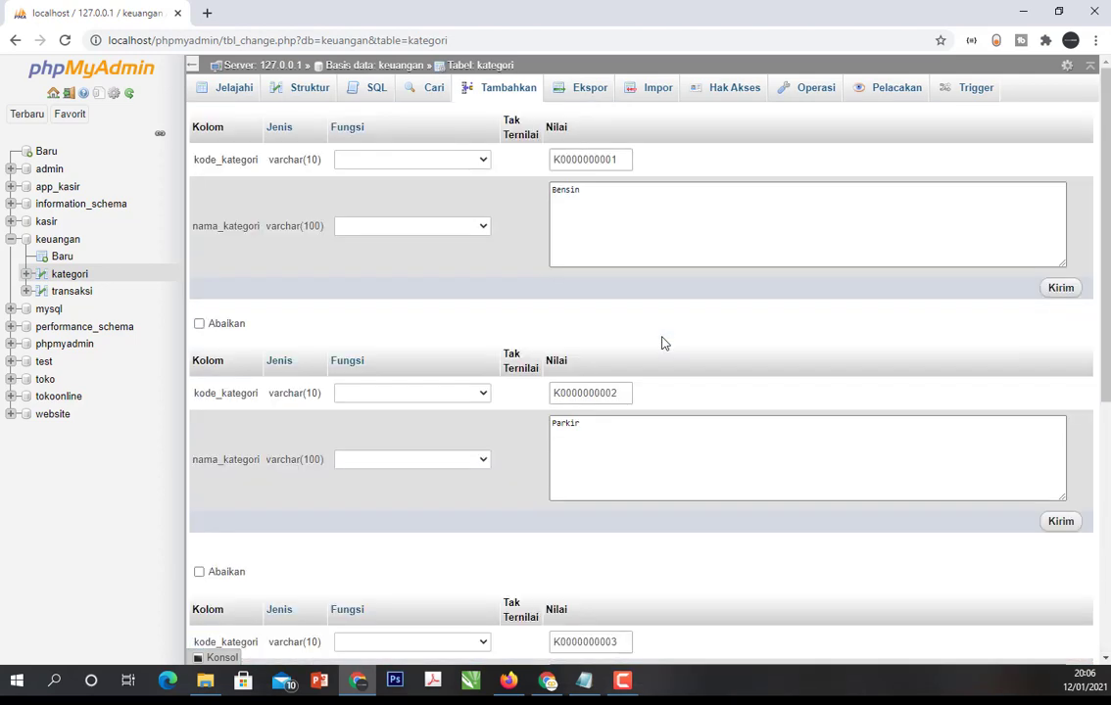
{"action": "scroll", "coordinate": [661, 343], "scroll_direction": "down", "scroll_amount": 2}
{"action": "scroll", "coordinate": [637, 396], "scroll_direction": "down", "scroll_amount": 1}
{"action": "scroll", "coordinate": [635, 392], "scroll_direction": "up", "scroll_amount": 3}
- Shorten the first row's kode_kategori to K000000001 to fit the varchar(10) column
{"action": "left_click", "coordinate": [554, 160]}
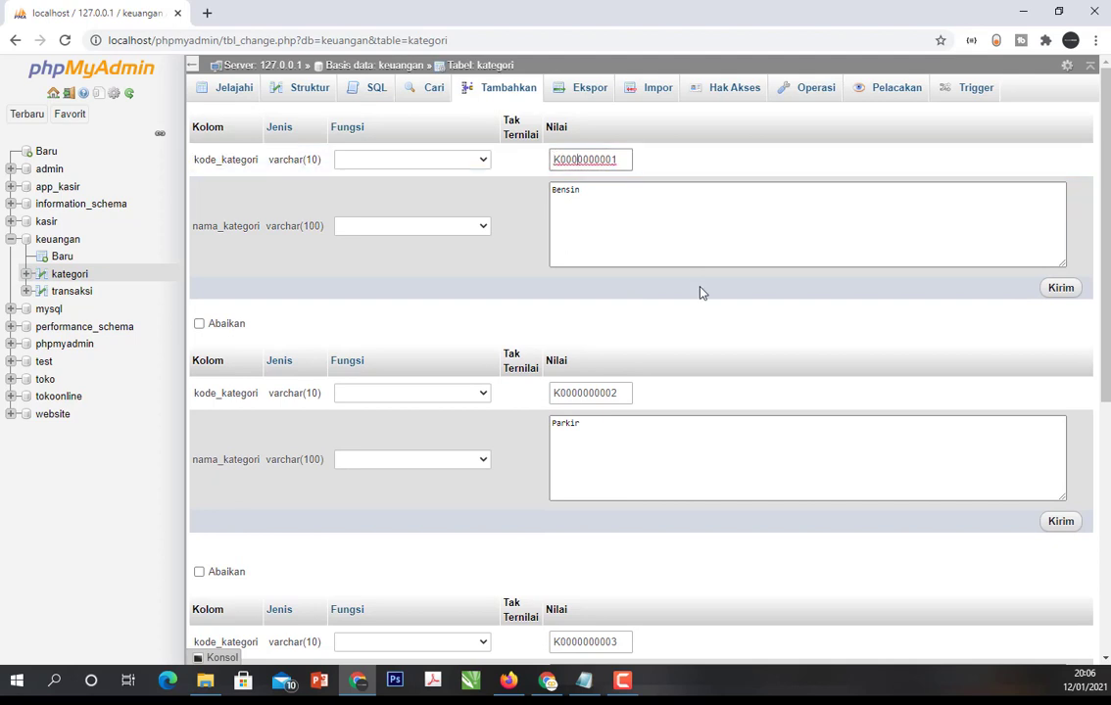
{"action": "key", "text": "Right"}
{"action": "key", "text": "Right"}
{"action": "key", "text": "Right"}
{"action": "key", "text": "Right"}
{"action": "key", "text": "Right"}
{"action": "key", "text": "Right"}
{"action": "key", "text": "Right"}
{"action": "key", "text": "BackSpace"}
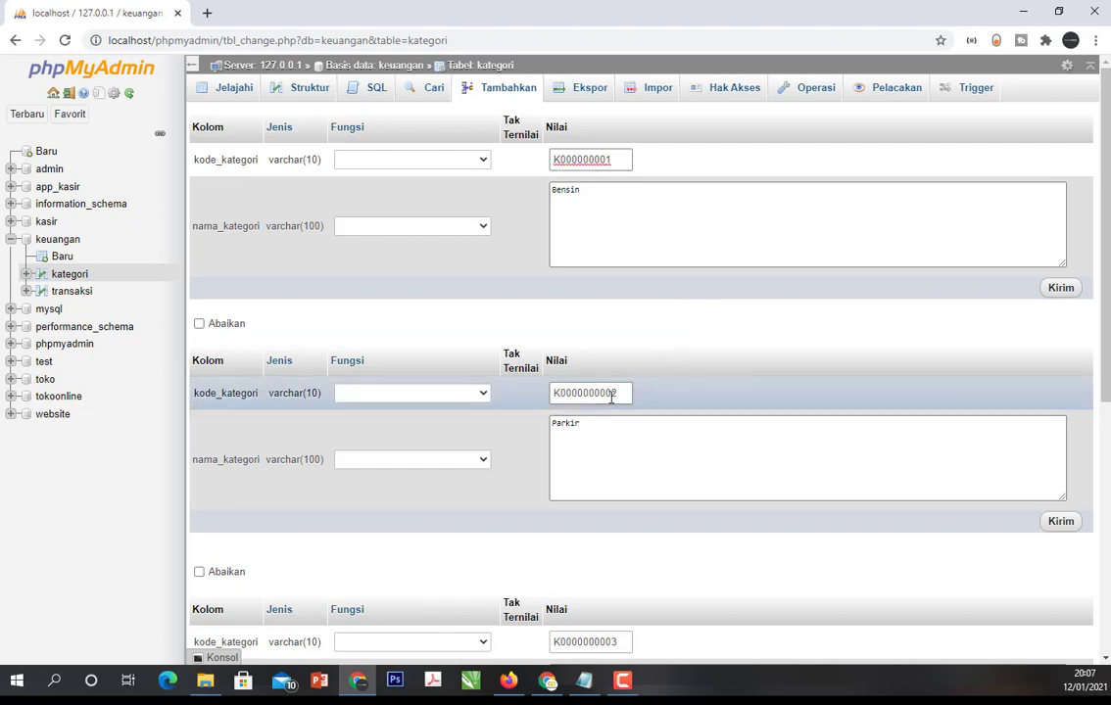
- Shorten the kode_kategori of the Parkir row to K000000002 and of the Makanan & Minuman row to K000000003
{"action": "left_click", "coordinate": [611, 396]}
{"action": "key", "text": "BackSpace"}
{"action": "scroll", "coordinate": [610, 459], "scroll_direction": "down", "scroll_amount": 2}
{"action": "left_click", "coordinate": [610, 487]}
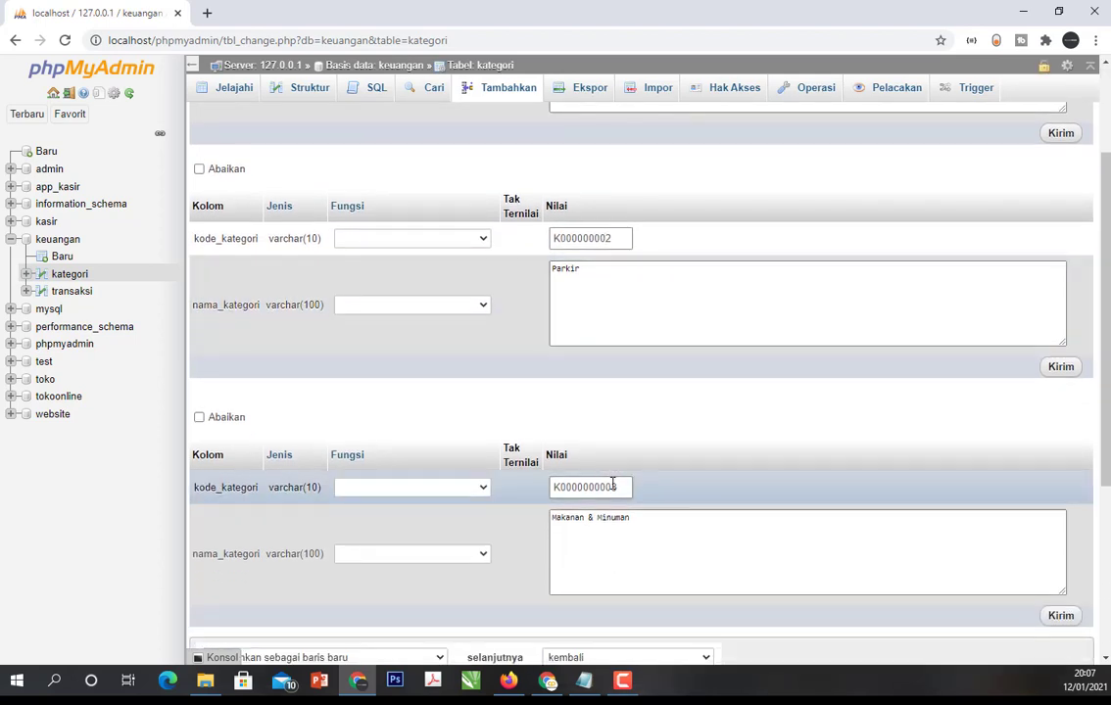
{"action": "key", "text": "BackSpace"}
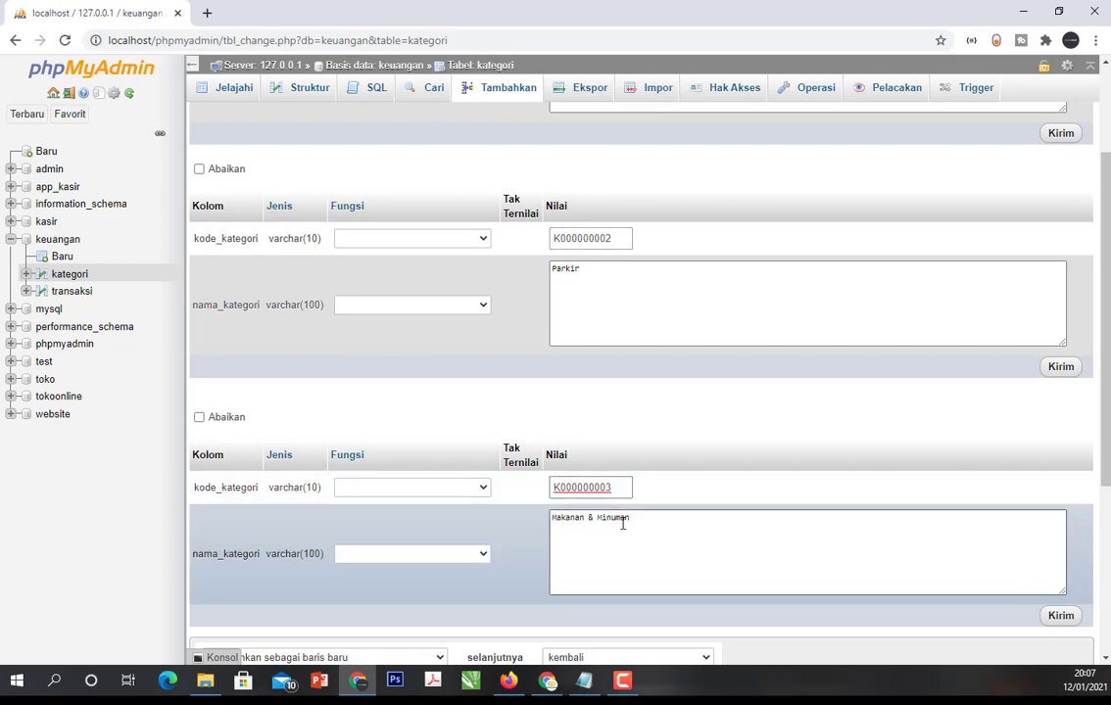
- Check the corrected rows, insert them into the kategori table, and open the table to browse its records
{"action": "scroll", "coordinate": [646, 245], "scroll_direction": "up", "scroll_amount": 2}
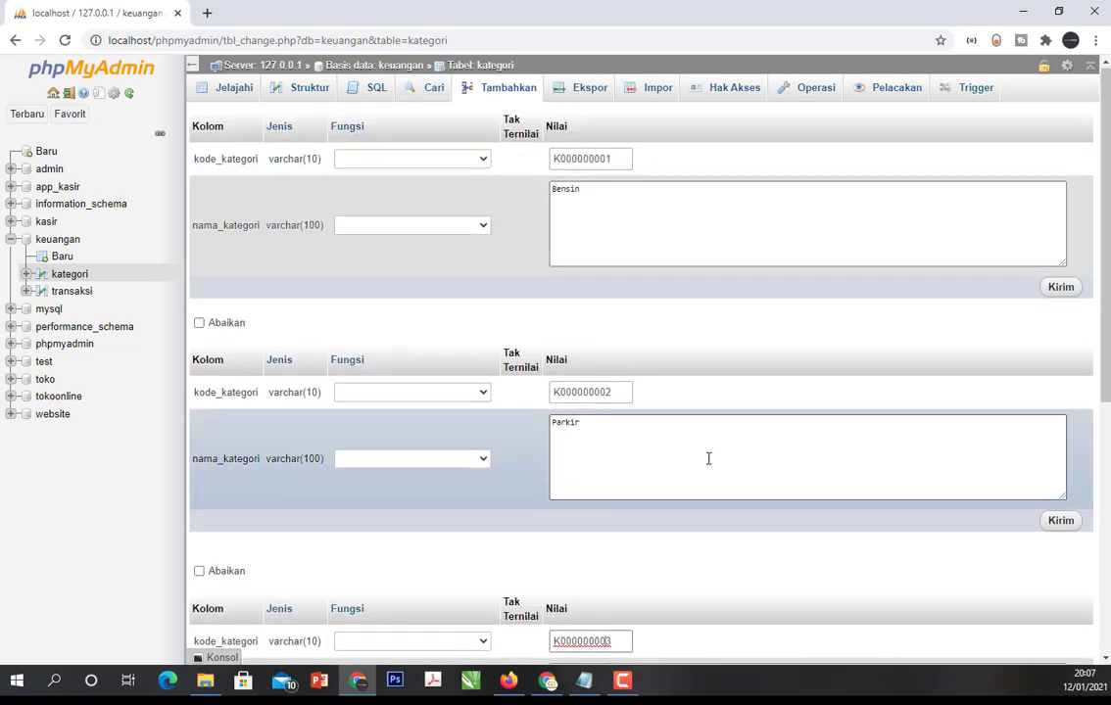
{"action": "scroll", "coordinate": [686, 441], "scroll_direction": "down", "scroll_amount": 5}
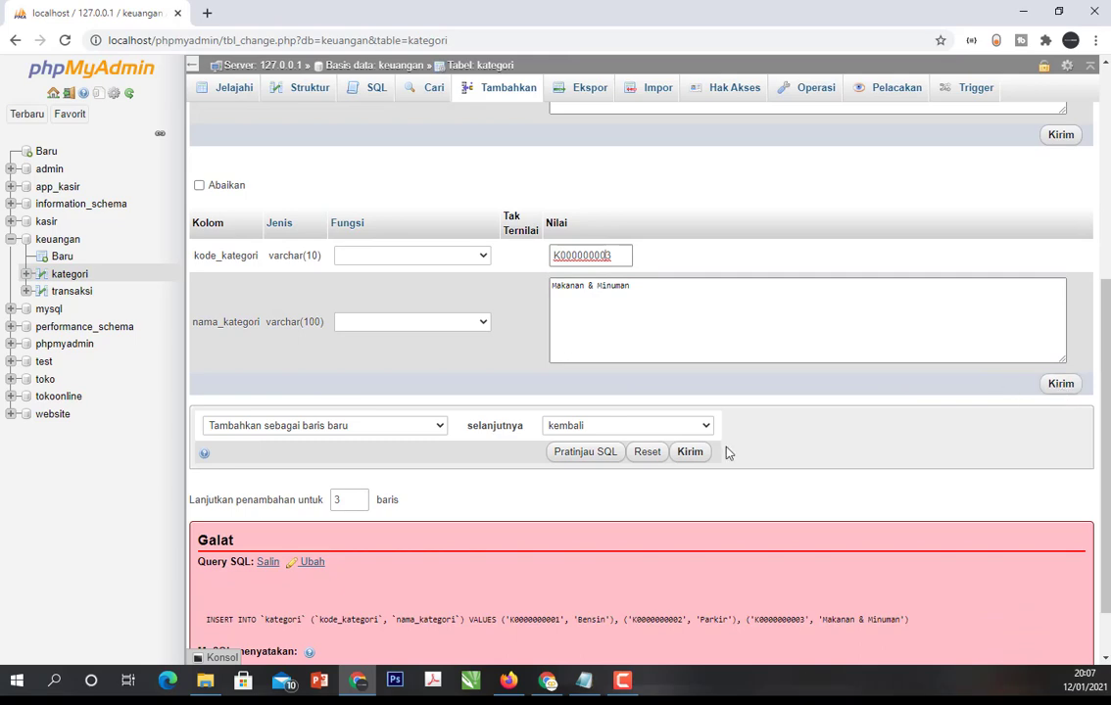
{"action": "left_click", "coordinate": [690, 452]}
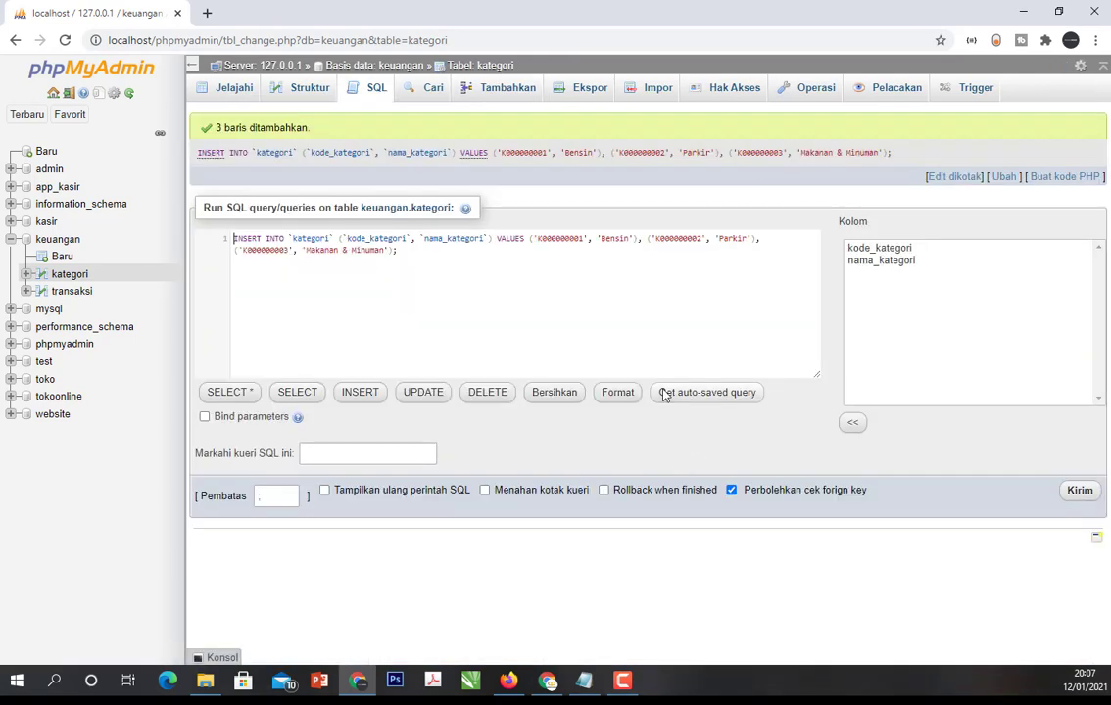
{"action": "left_click", "coordinate": [71, 275]}
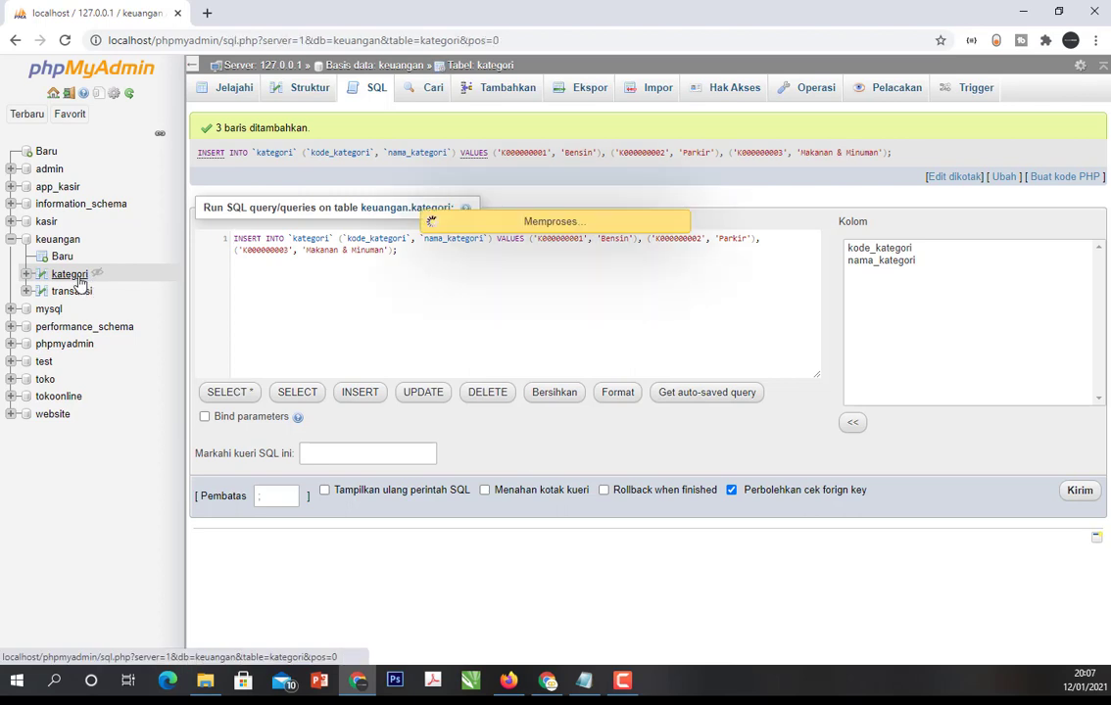
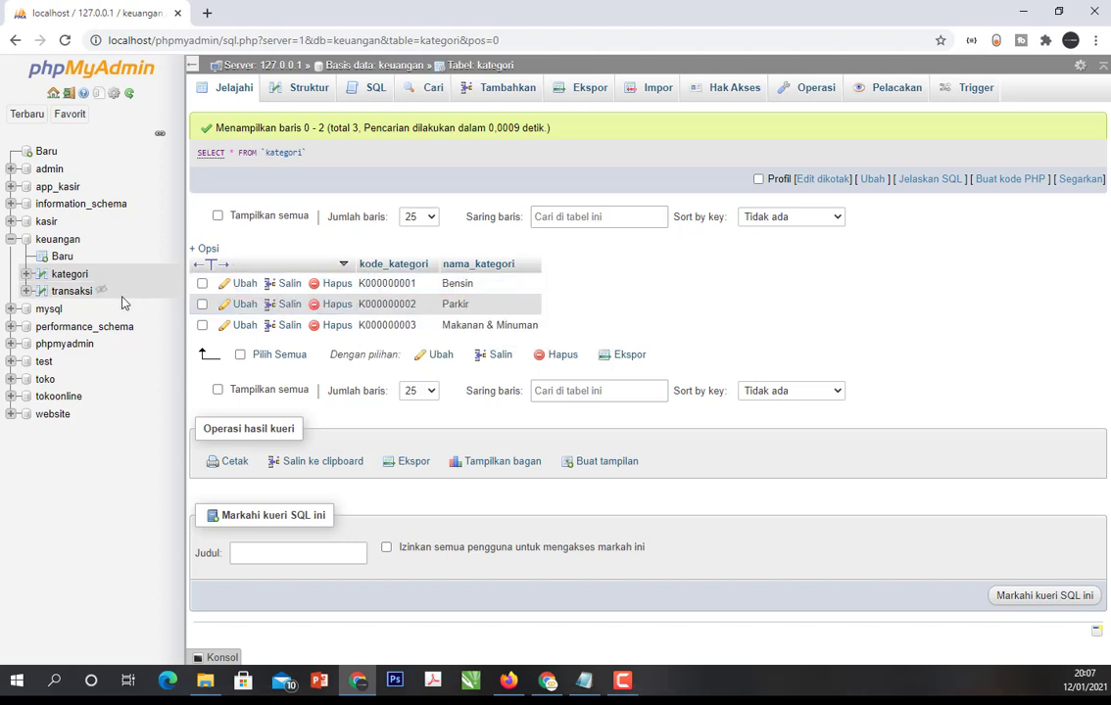
- Start a new record in the transaksi table and enter T000000001 as its kode_transaksi
{"action": "left_click", "coordinate": [68, 293]}
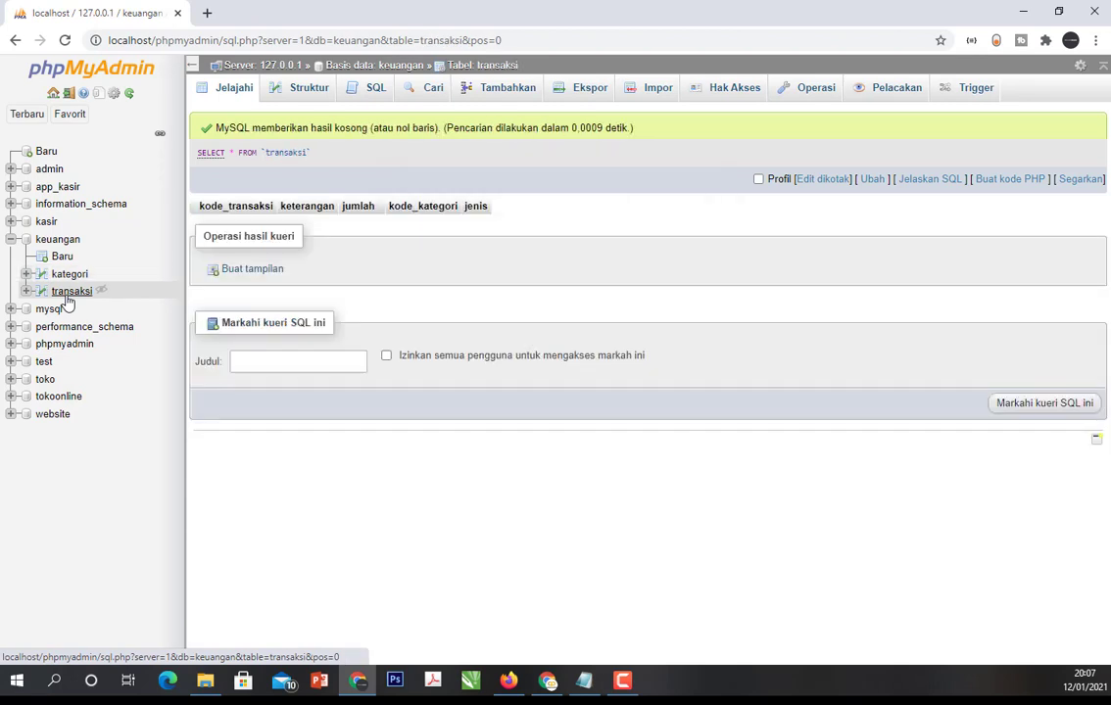
{"action": "left_click", "coordinate": [497, 91]}
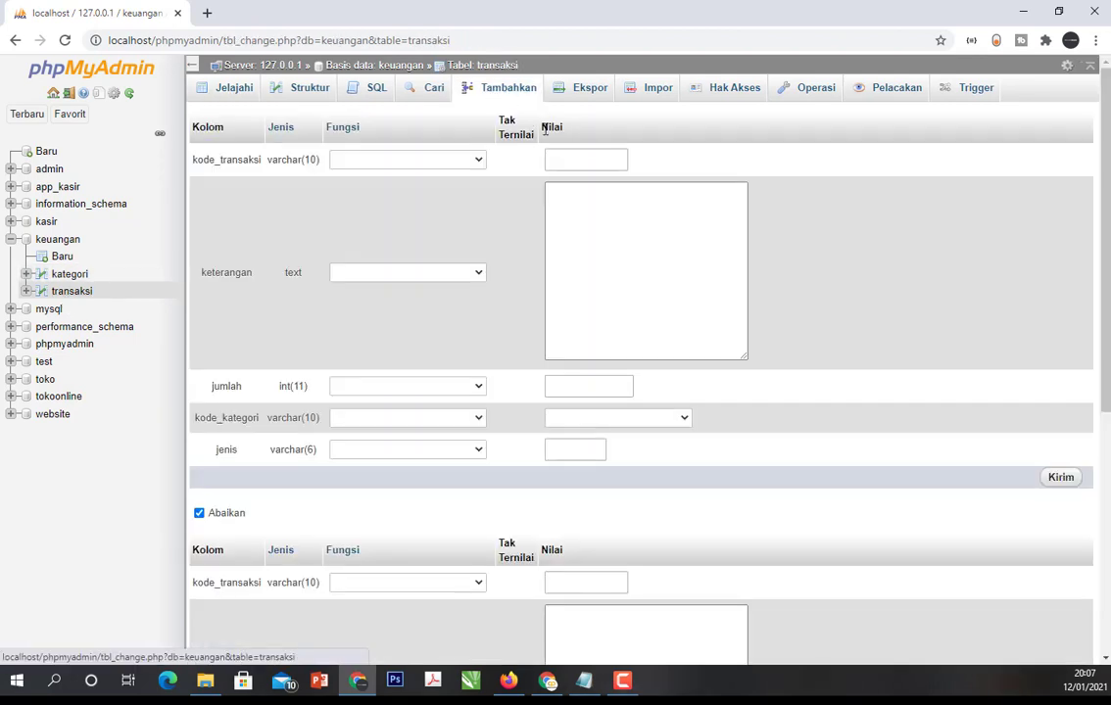
{"action": "left_click", "coordinate": [573, 155]}
{"action": "type", "text": "T"}
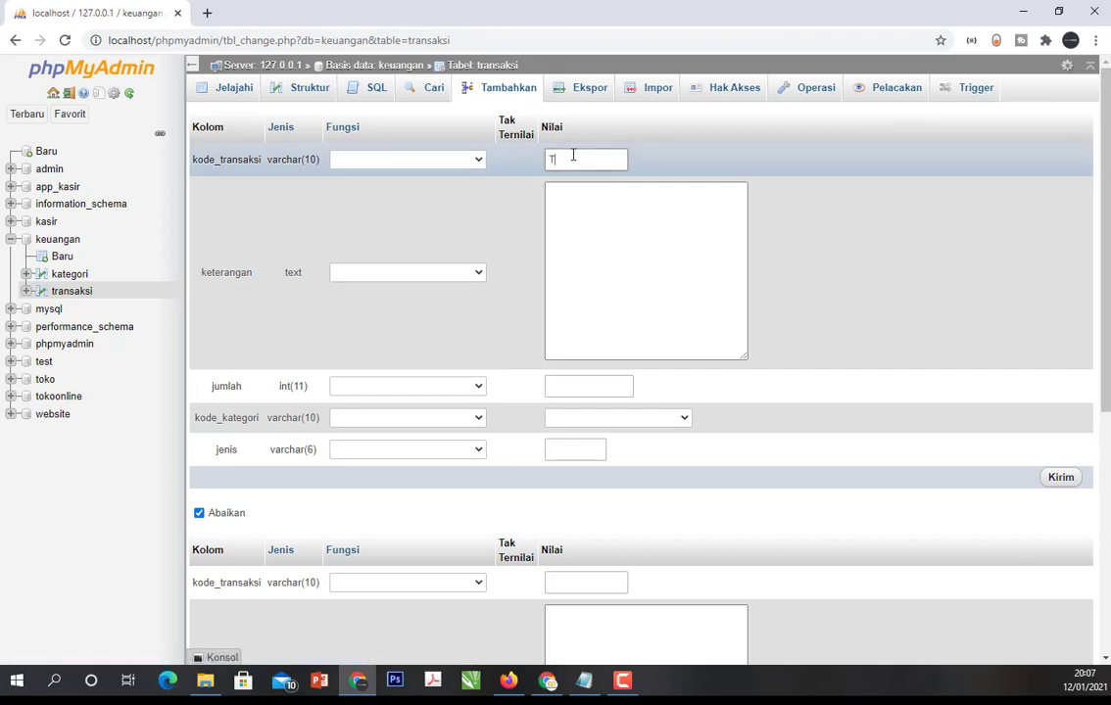
{"action": "key", "text": "BackSpace"}
{"action": "type", "text": "K000000001"}
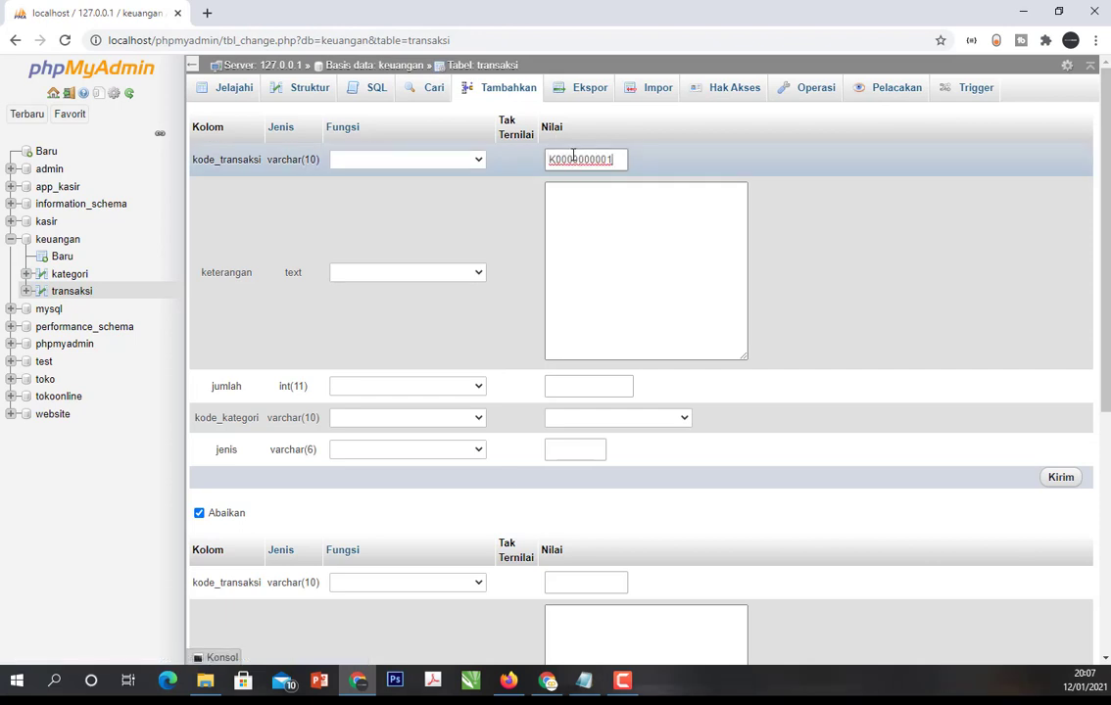
{"action": "key", "text": "BackSpace"}
{"action": "key", "text": "Left"}
{"action": "key", "text": "Left"}
{"action": "key", "text": "Left"}
{"action": "key", "text": "Left"}
{"action": "key", "text": "Left"}
{"action": "key", "text": "Left"}
{"action": "key", "text": "Left"}
{"action": "key", "text": "Left"}
{"action": "key", "text": "Left"}
{"action": "type", "text": "T"}
- Copy the entered kode_transaksi value T000000001 to the clipboard
{"action": "left_click_drag", "start_coordinate": [607, 160], "coordinate": [528, 160]}
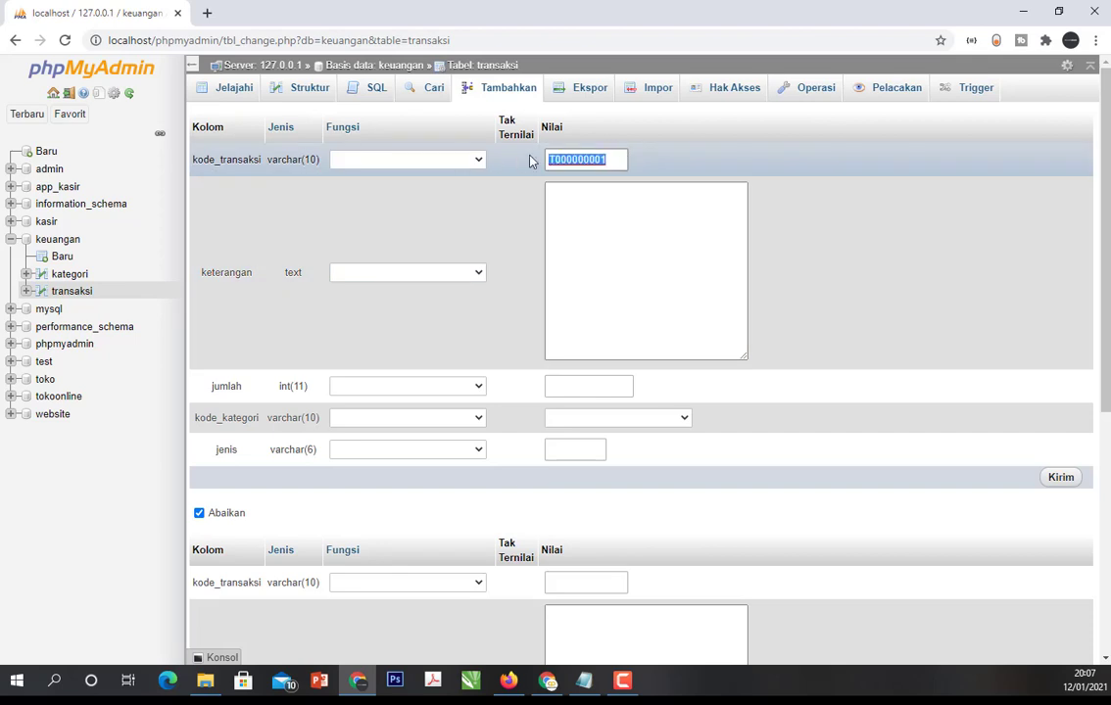
{"action": "right_click", "coordinate": [573, 161]}
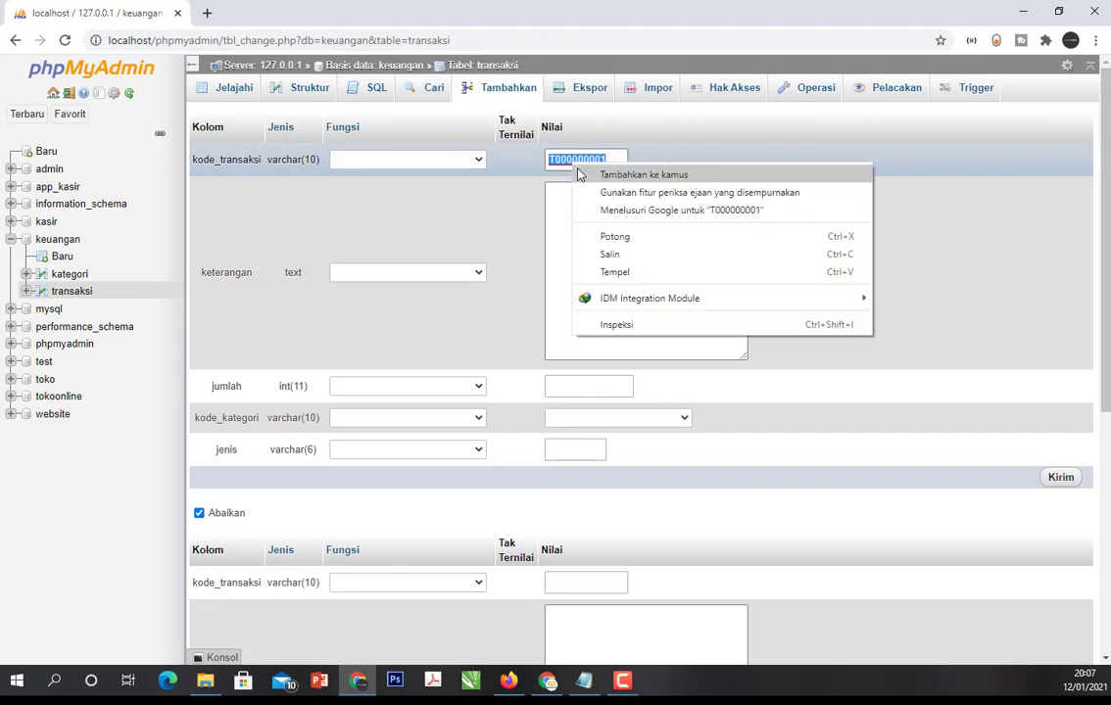
{"action": "left_click", "coordinate": [602, 253]}
- Enter "Ngisi pertamax" as the first transaction's keterangan and 20000 as its jumlah
{"action": "left_click", "coordinate": [600, 253]}
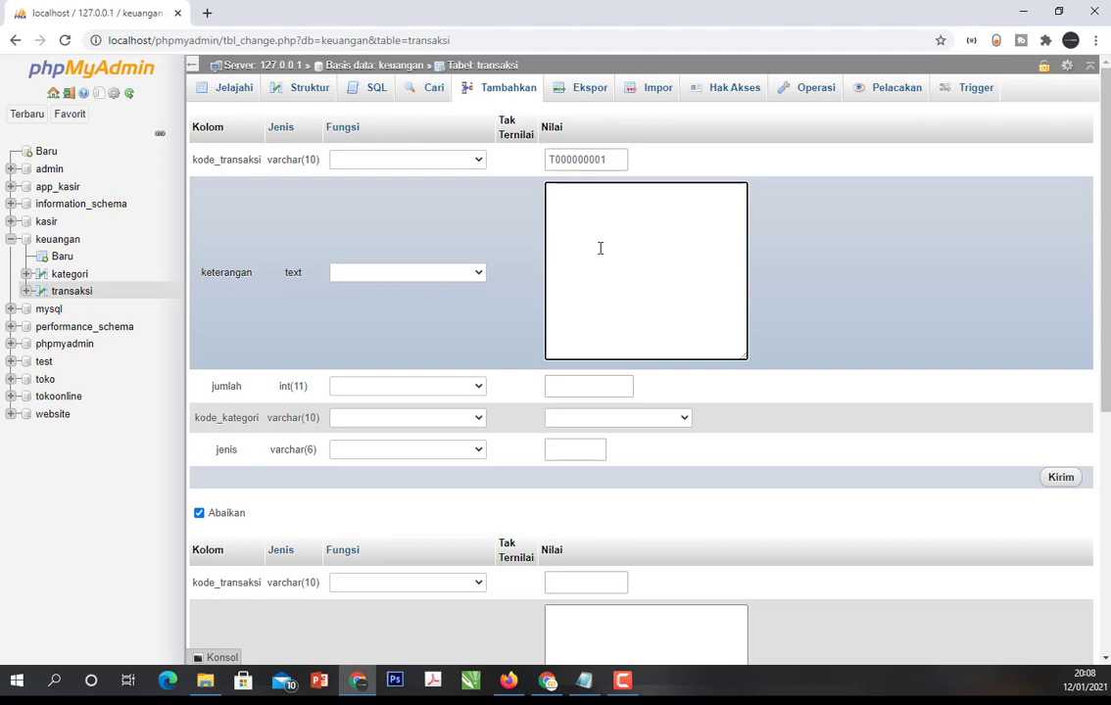
{"action": "type", "text": "NGi"}
{"action": "type", "text": "Gisi d"}
{"action": "type", "text": "ertama"}
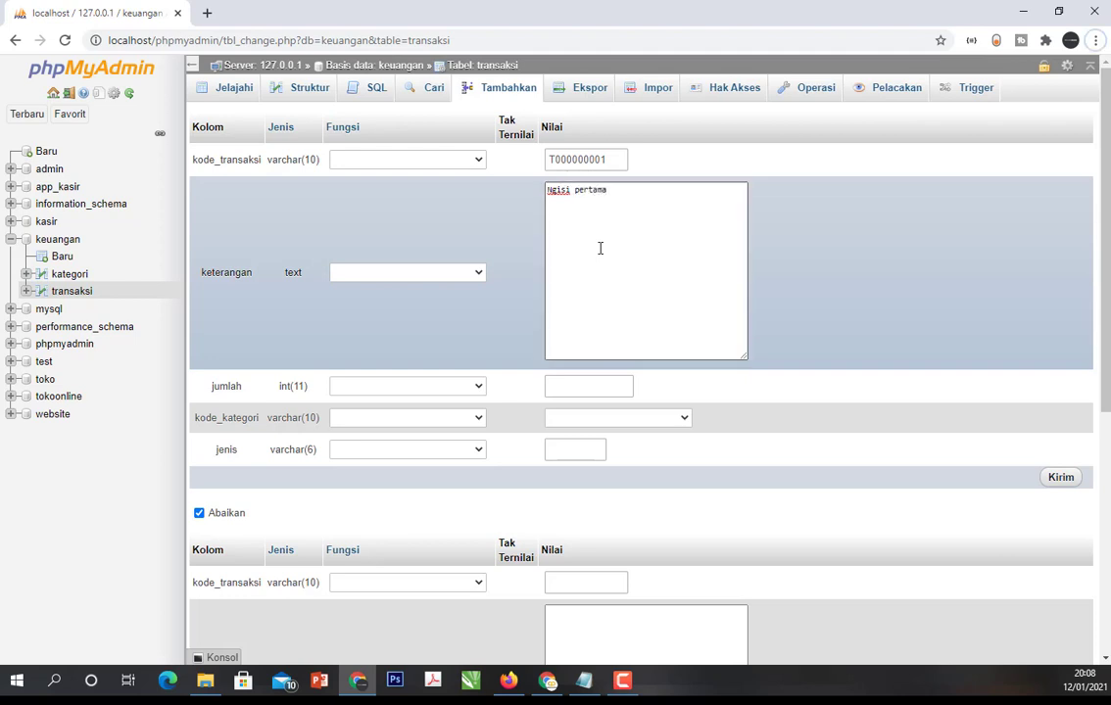
{"action": "type", "text": "x"}
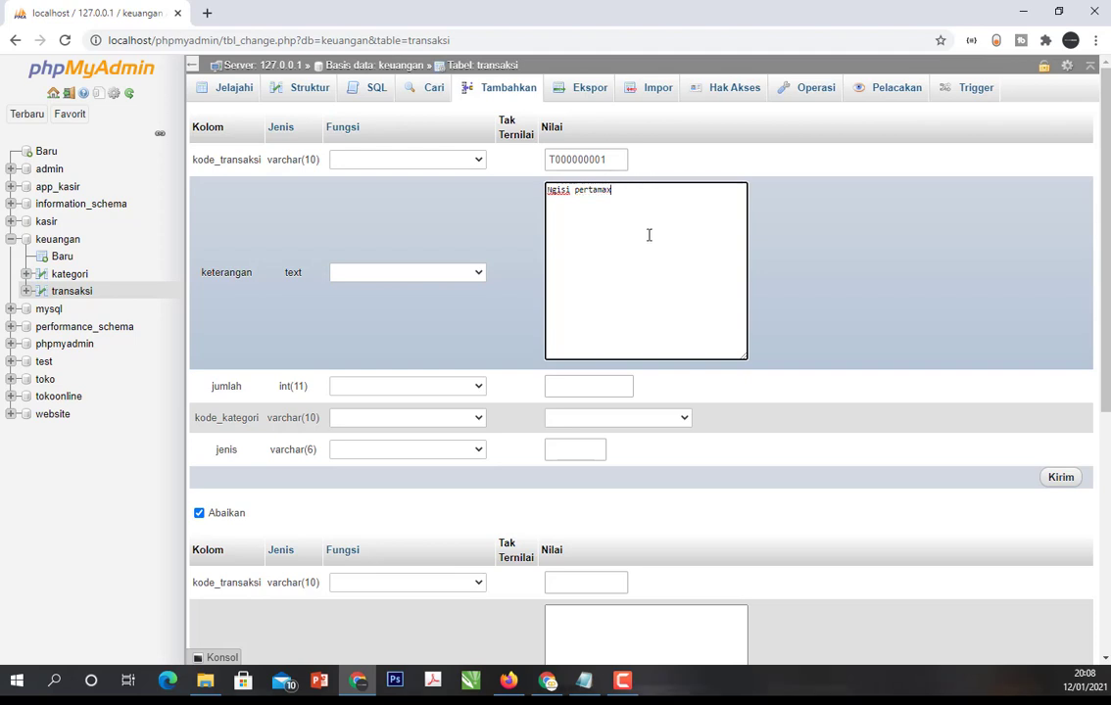
{"action": "left_click", "coordinate": [574, 376]}
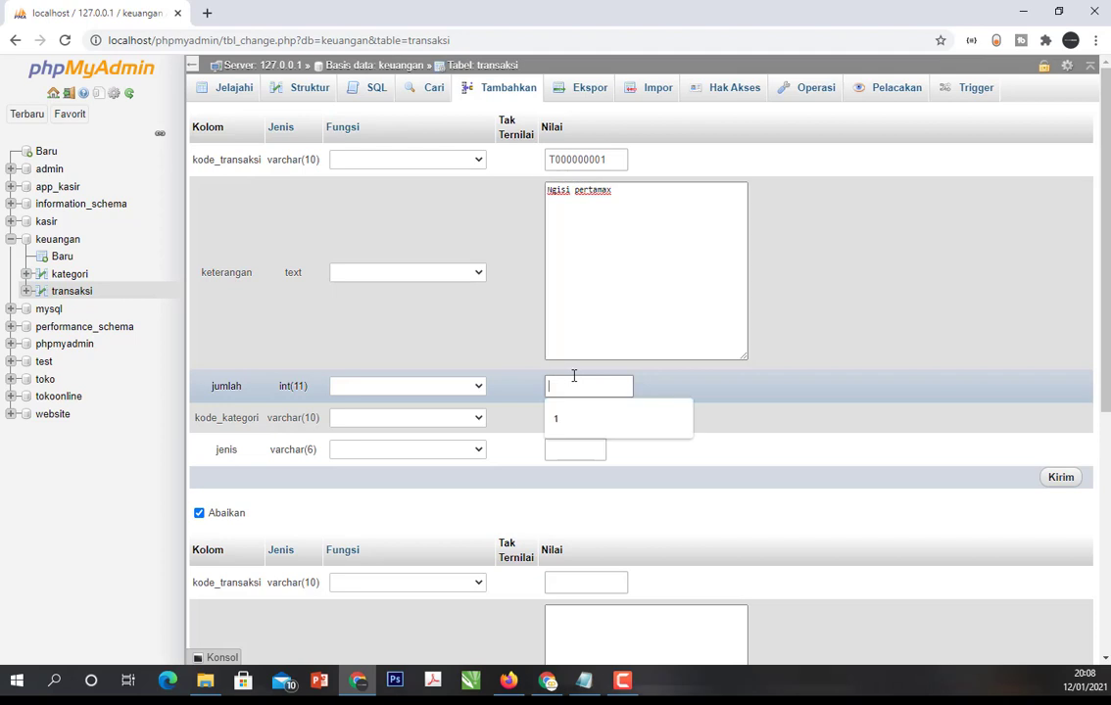
{"action": "type", "text": "20000"}
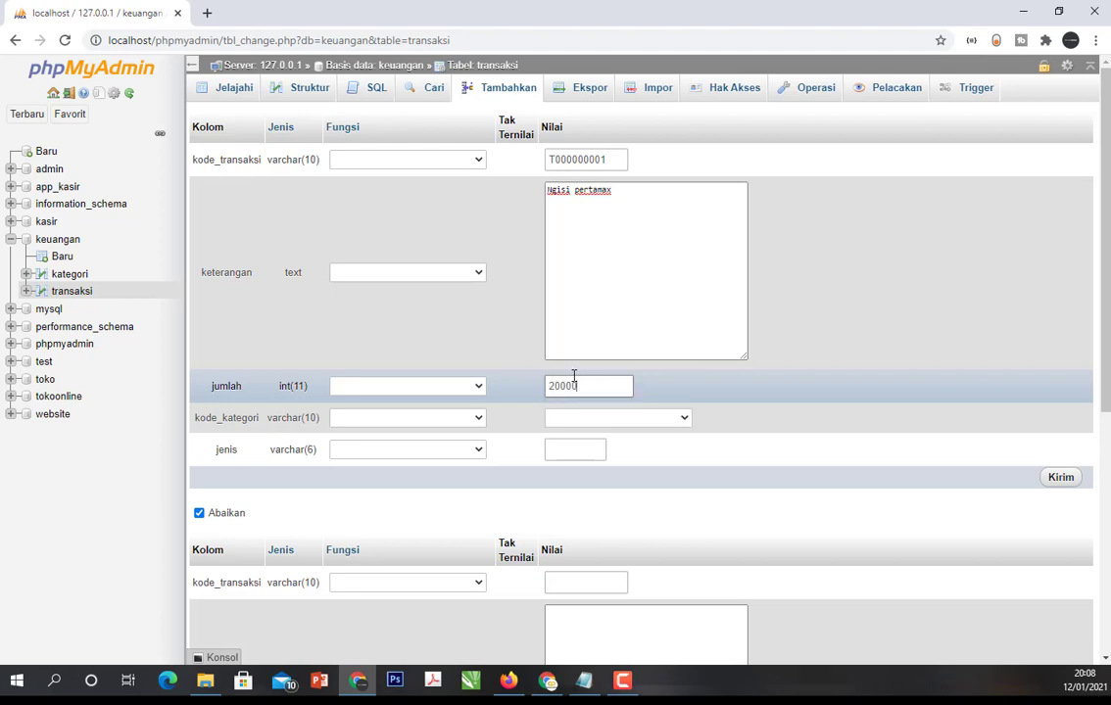
- Review the available kode_kategori options and match them to category names by browsing the kategori table in a separate browser tab
{"action": "left_click", "coordinate": [608, 419]}
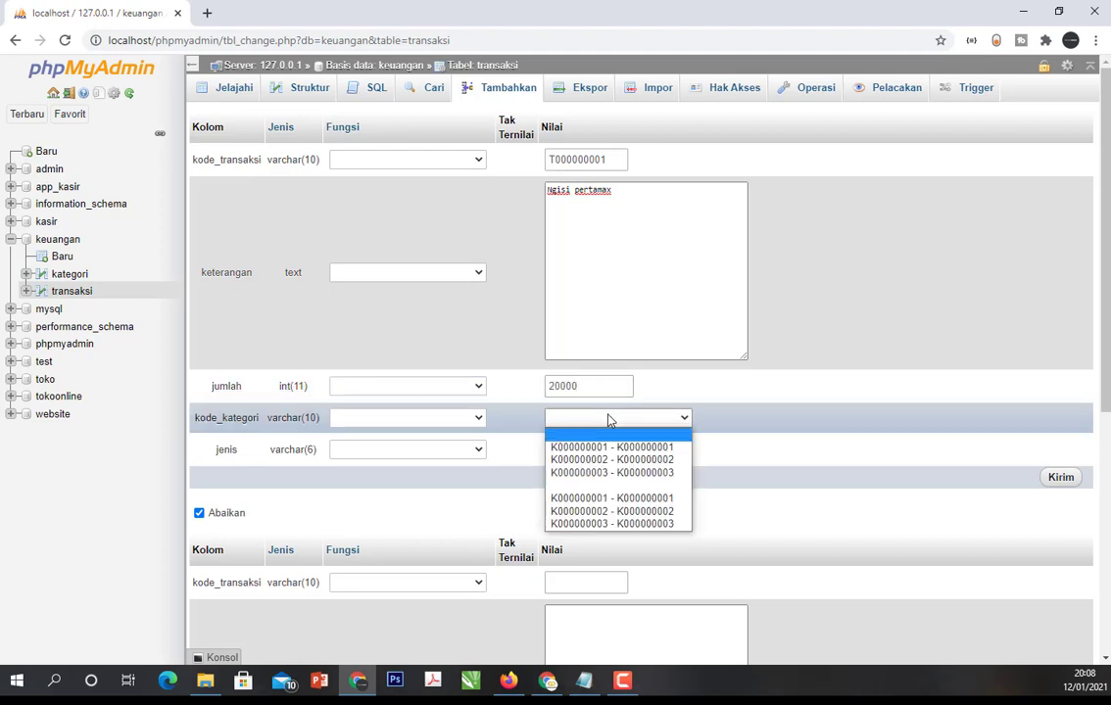
{"action": "left_click", "coordinate": [937, 398]}
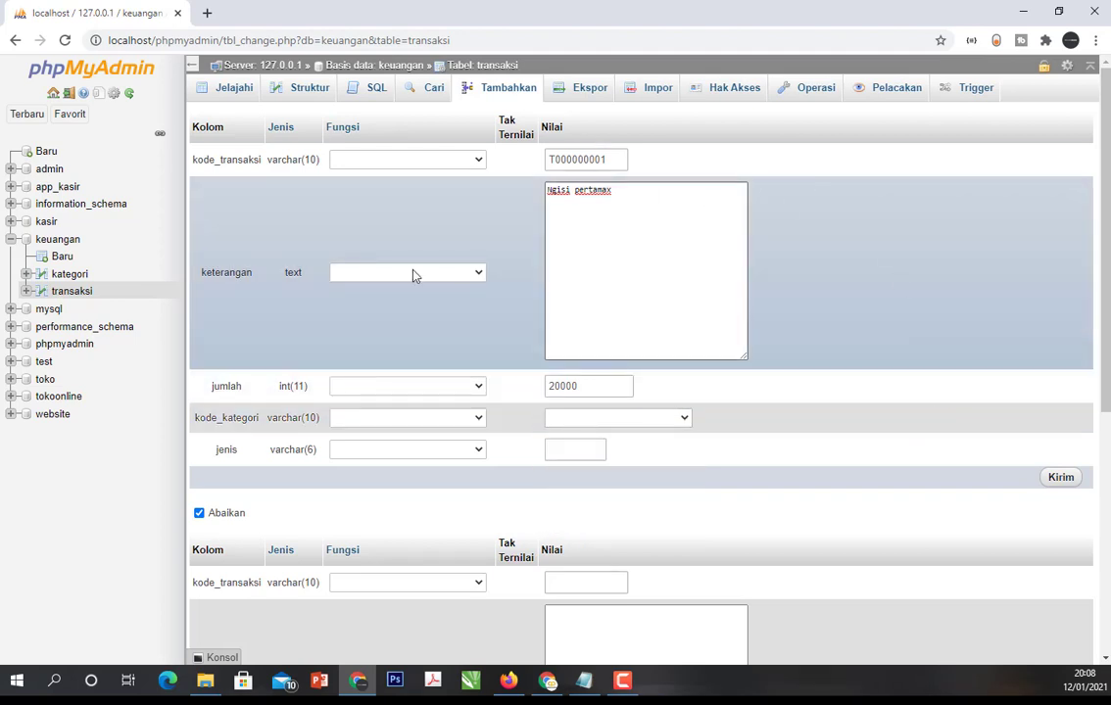
{"action": "left_click", "coordinate": [627, 419]}
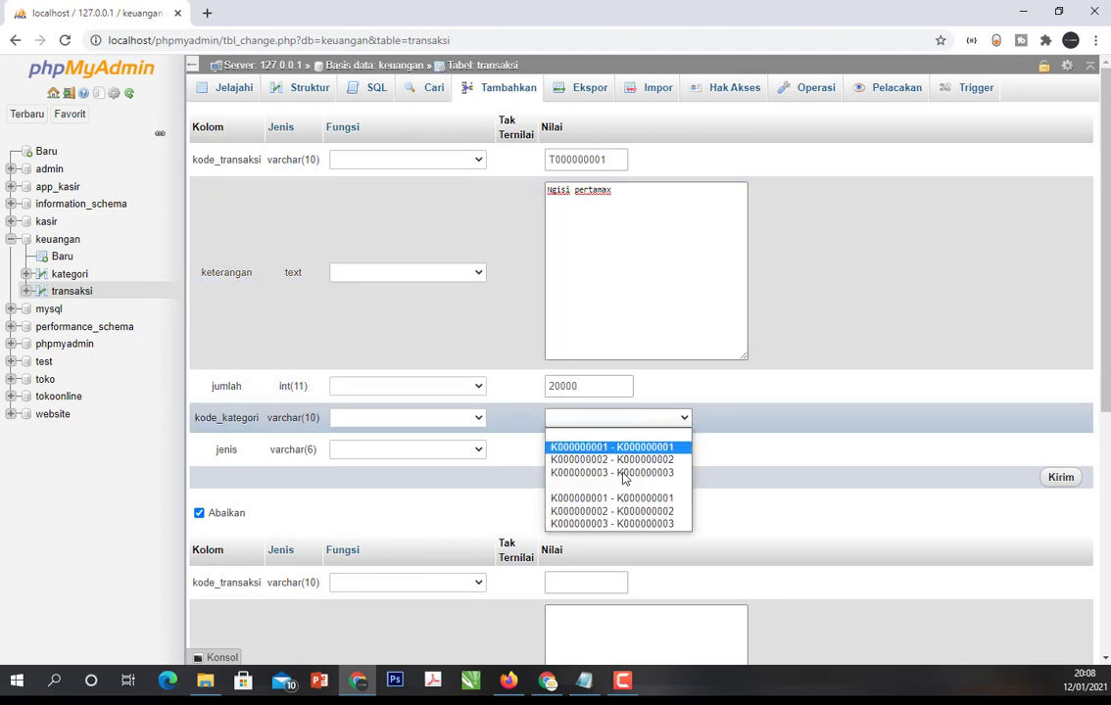
{"action": "left_click", "coordinate": [875, 317]}
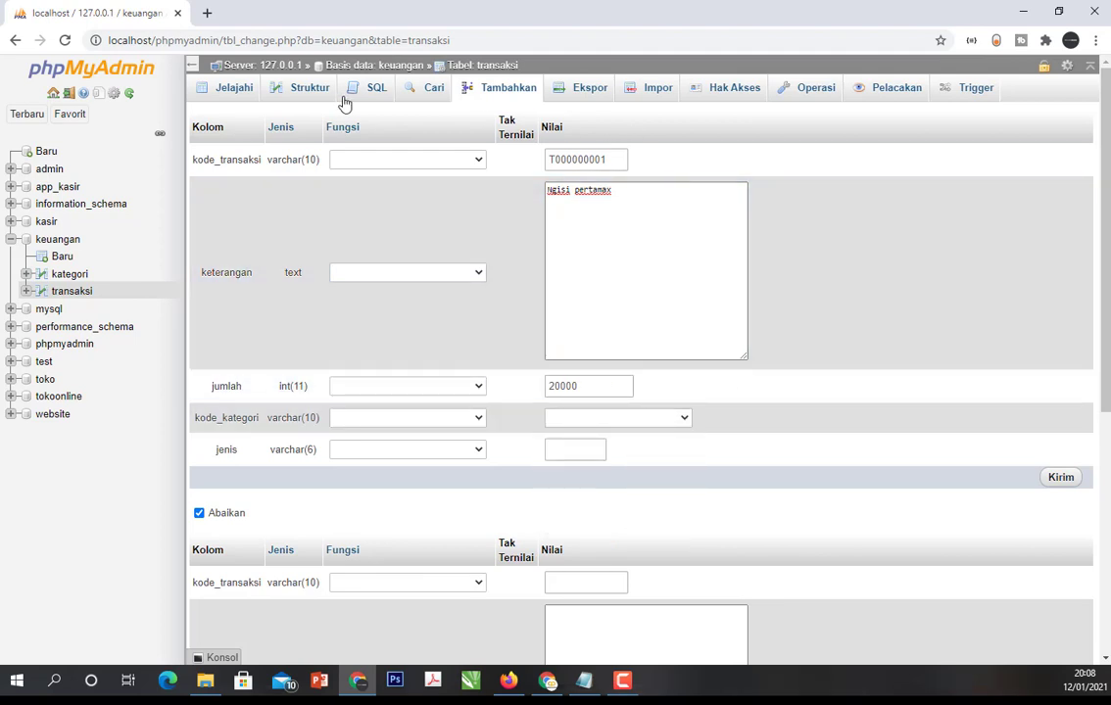
{"action": "right_click", "coordinate": [69, 277]}
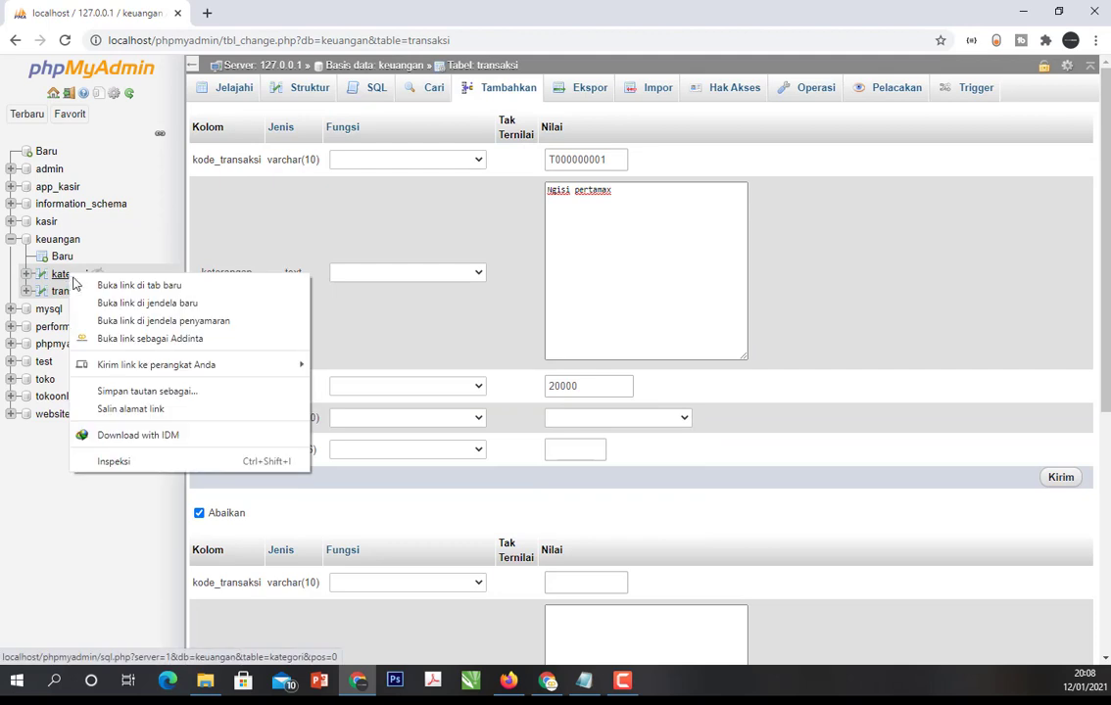
{"action": "left_click", "coordinate": [118, 285]}
{"action": "left_click", "coordinate": [319, 16]}
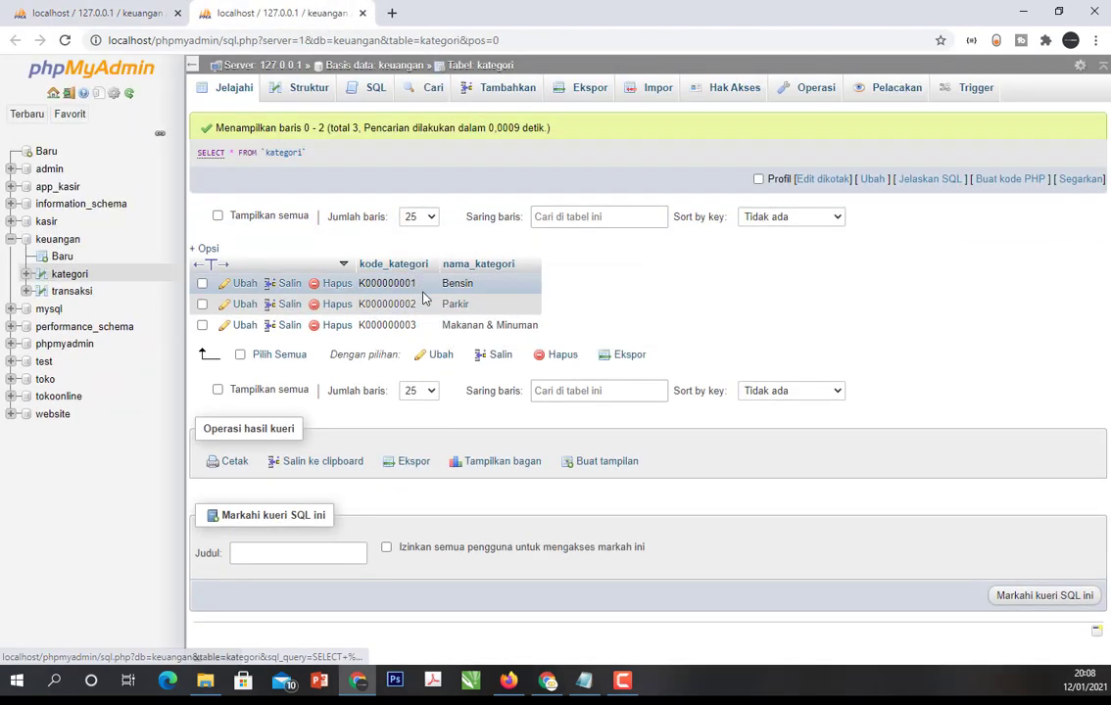
{"action": "left_click", "coordinate": [61, 7]}
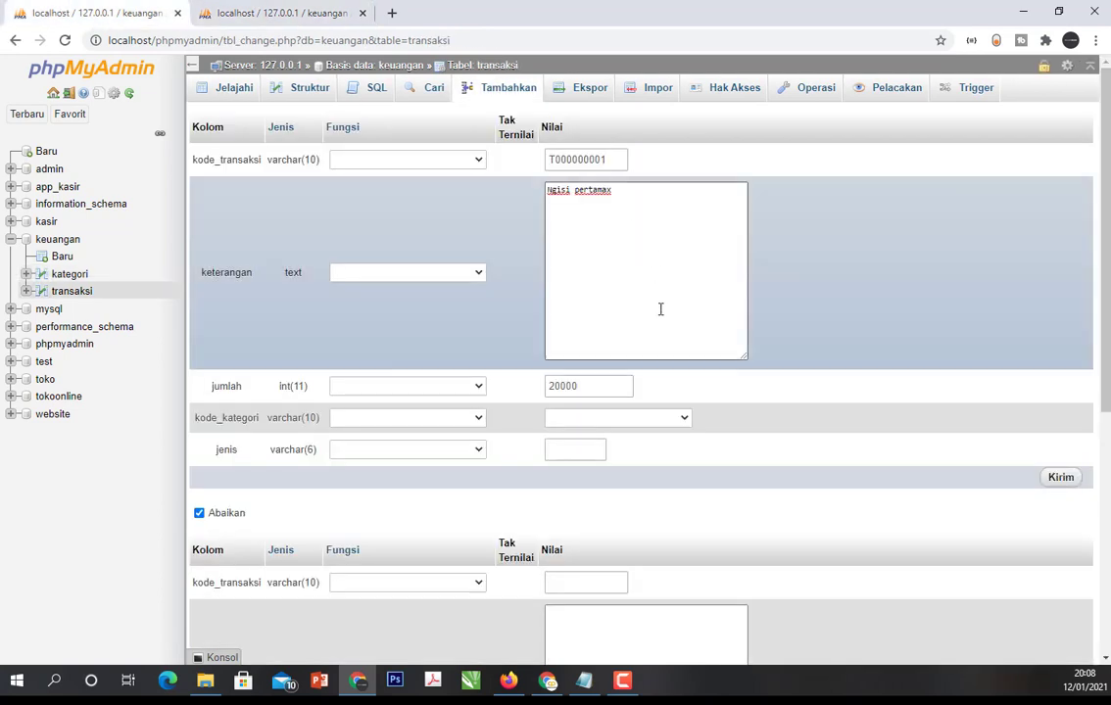
- Set the transaction's kode_kategori to K000000001 and its jenis to keluar
{"action": "left_click", "coordinate": [647, 419]}
{"action": "left_click", "coordinate": [651, 449]}
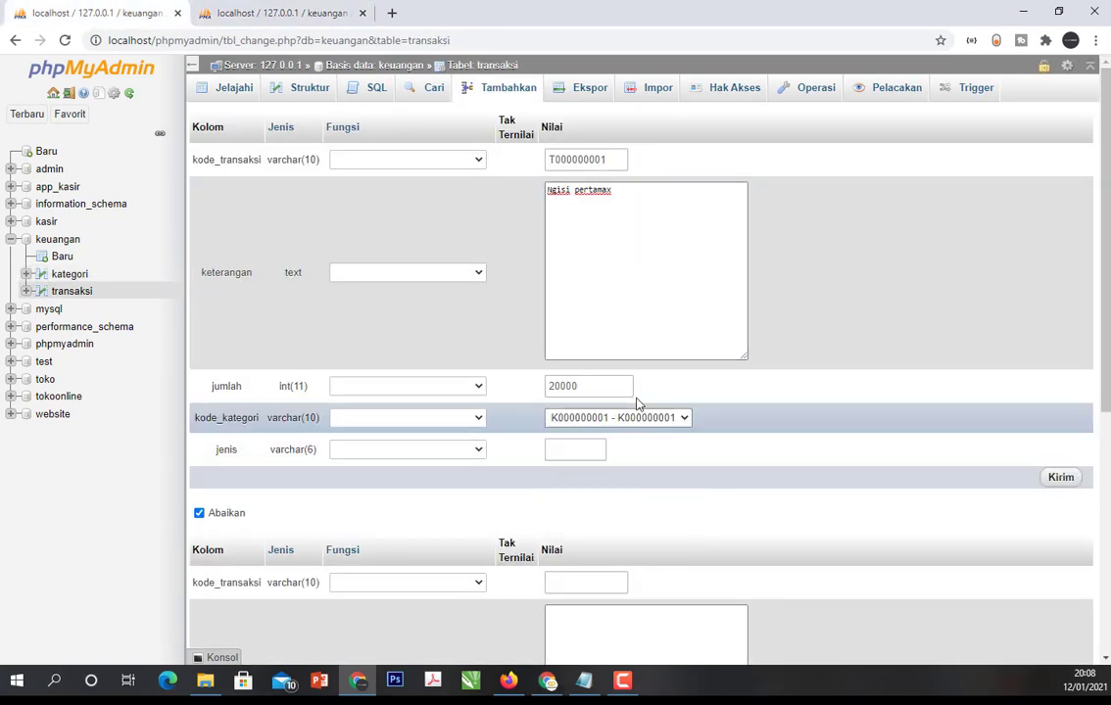
{"action": "left_click", "coordinate": [577, 454]}
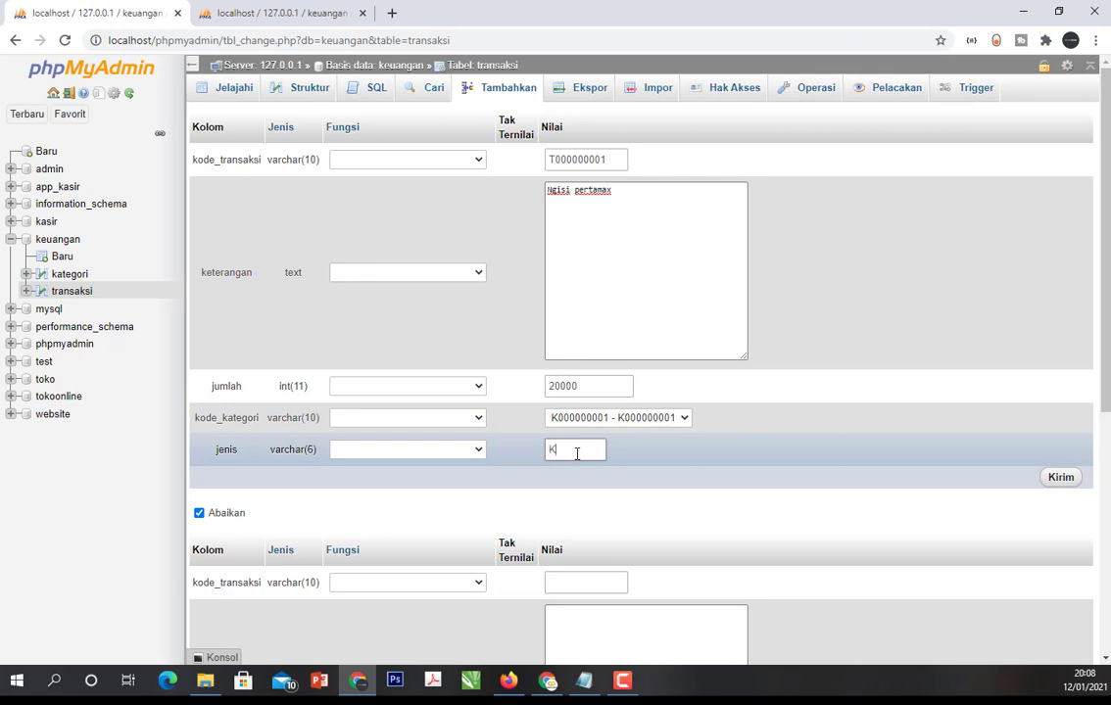
{"action": "type", "text": "keluar"}
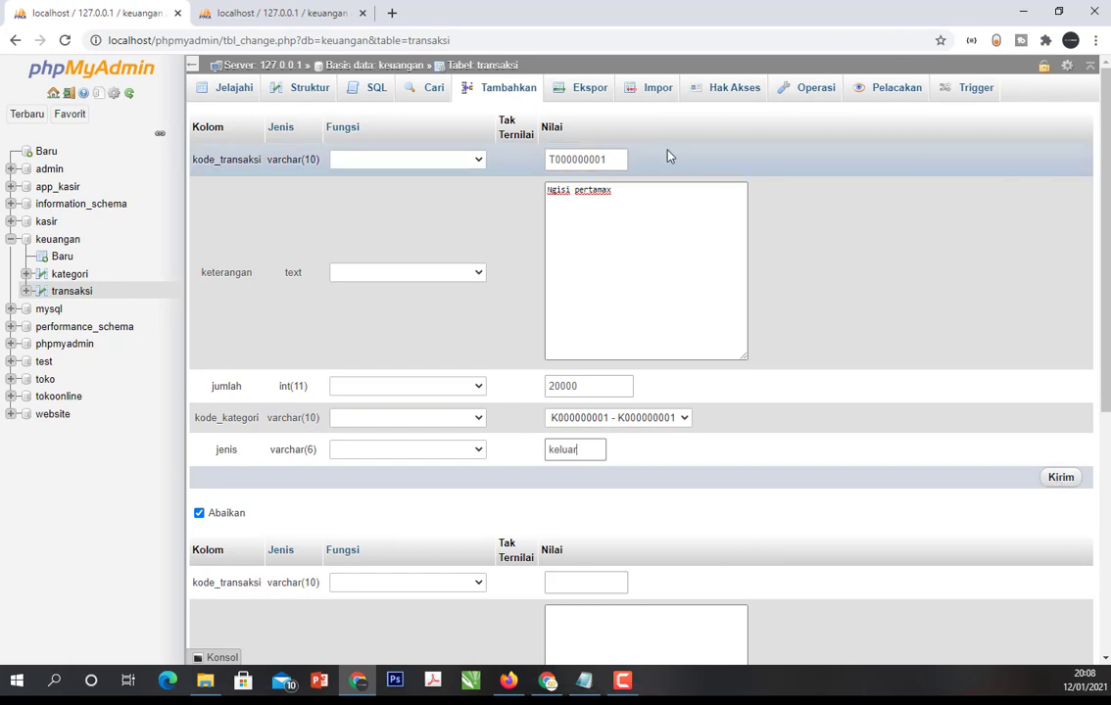
- Replace the transaction's keterangan text with "Gaji"
{"action": "left_click_drag", "start_coordinate": [627, 194], "coordinate": [404, 219]}
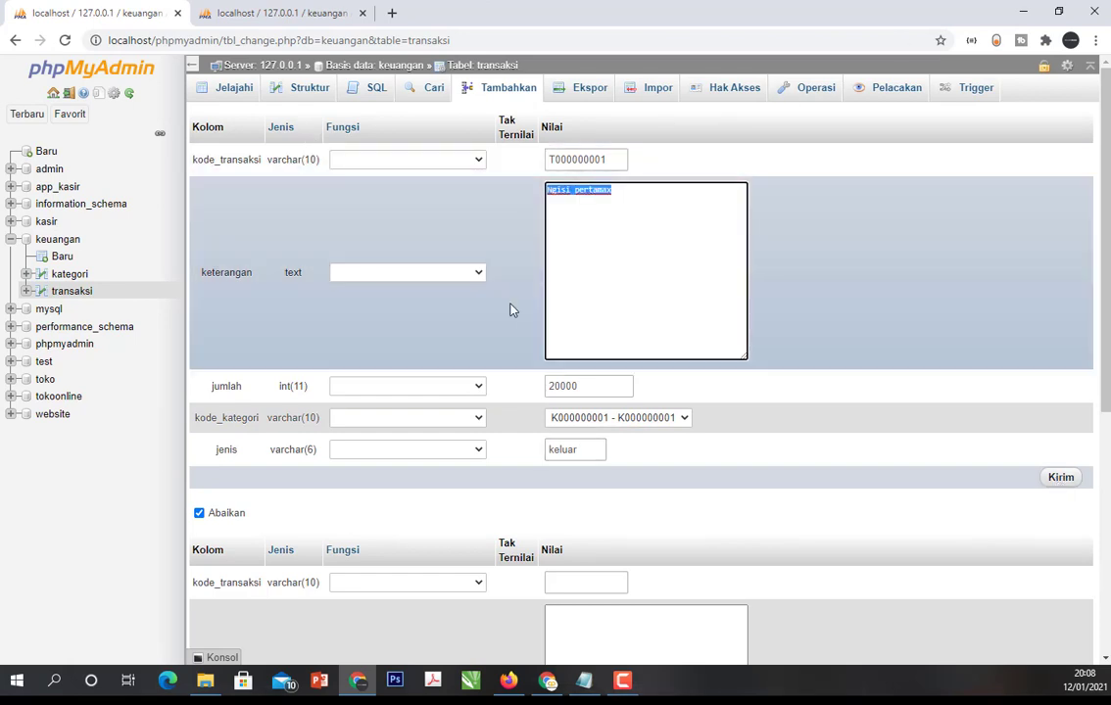
{"action": "key", "text": "BackSpace"}
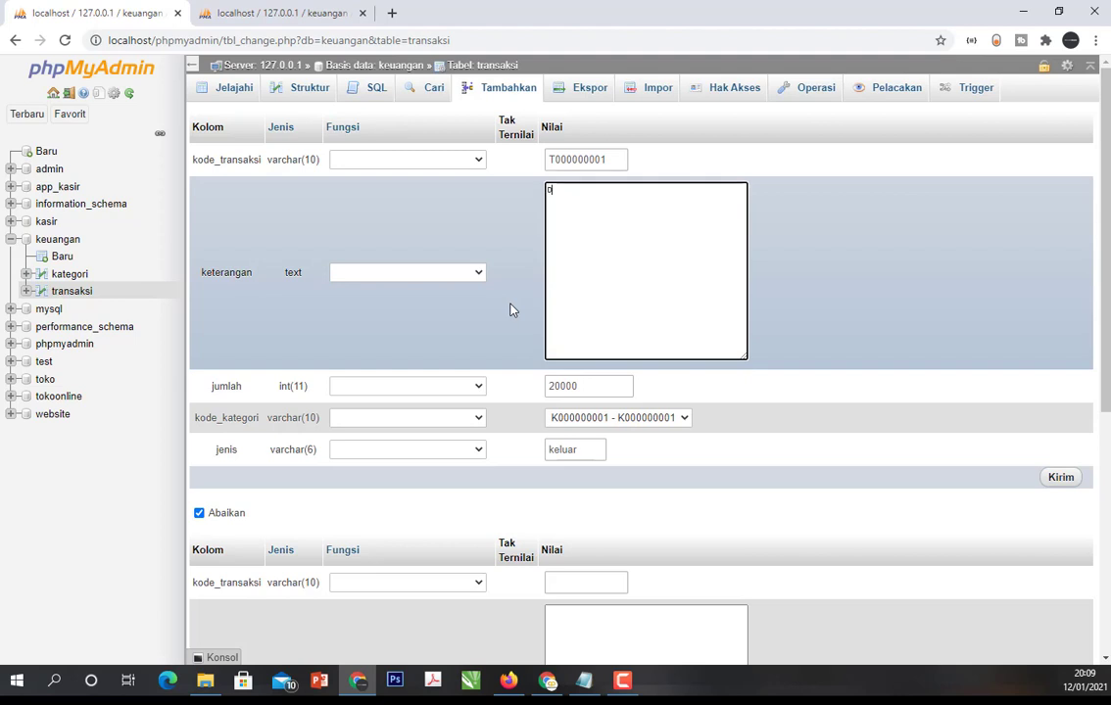
{"action": "key", "text": "BackSpace"}
{"action": "type", "text": "0"}
{"action": "type", "text": "aj"}
{"action": "type", "text": "i"}
- Discard the unsaved transaction and start a new record in the kategori table with kode_kategori K000000004
{"action": "left_click", "coordinate": [75, 277]}
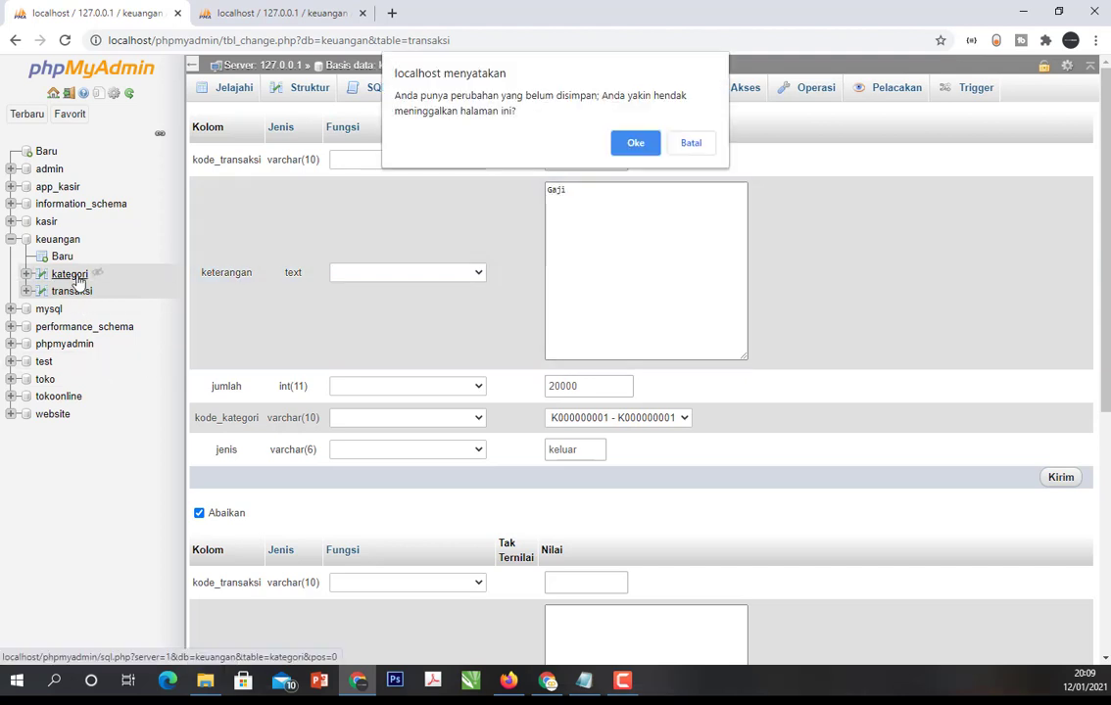
{"action": "left_click", "coordinate": [635, 143]}
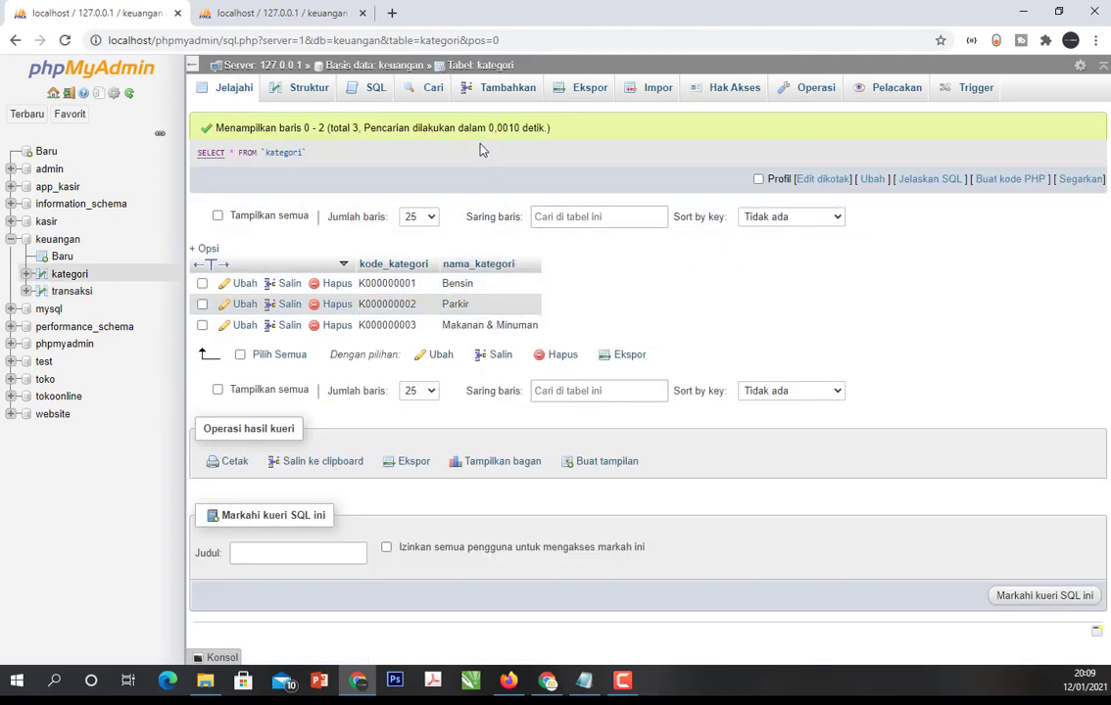
{"action": "left_click", "coordinate": [504, 90]}
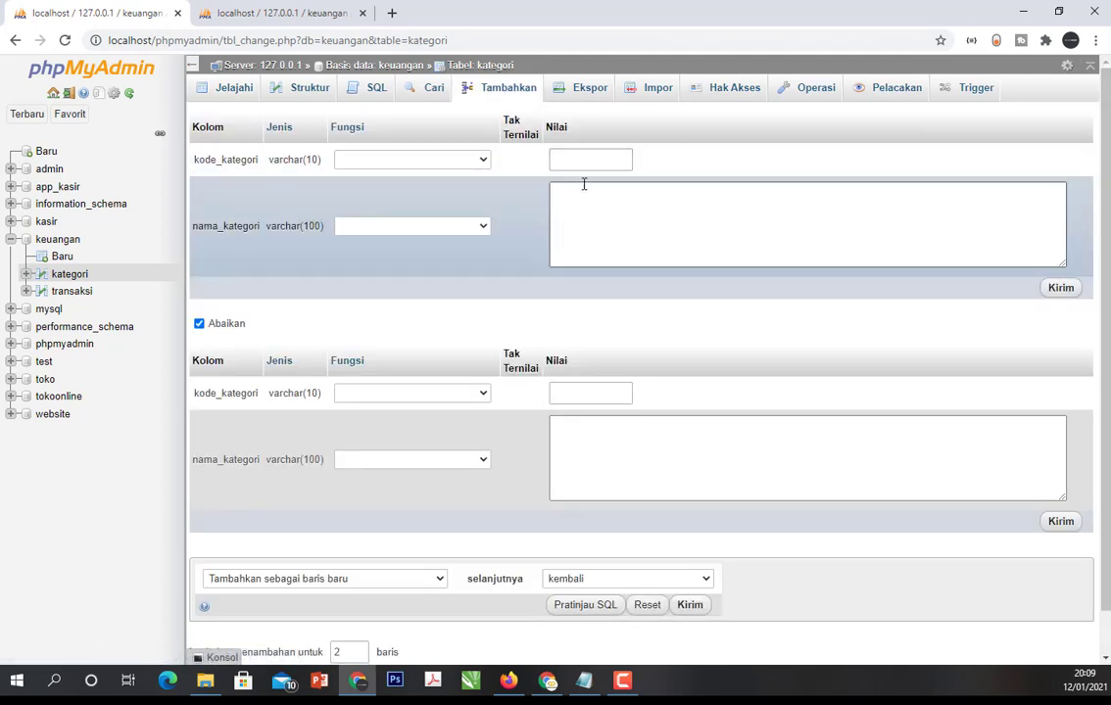
{"action": "left_click", "coordinate": [589, 158]}
{"action": "left_click", "coordinate": [588, 191]}
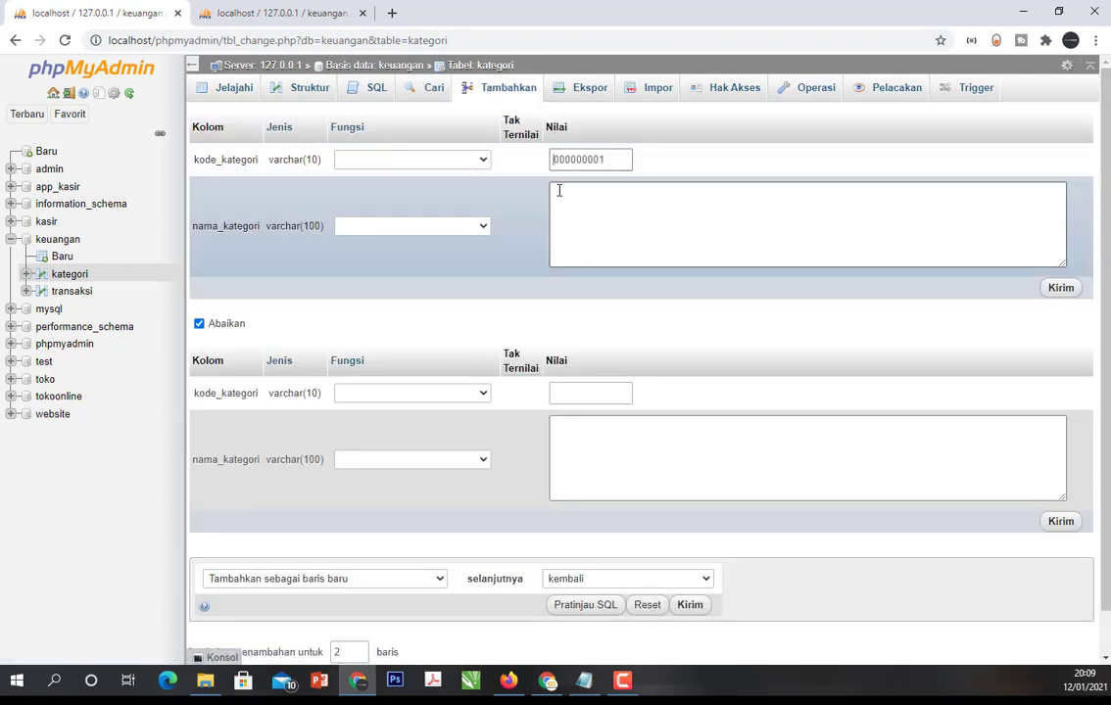
{"action": "type", "text": "K"}
{"action": "key", "text": "BackSpace"}
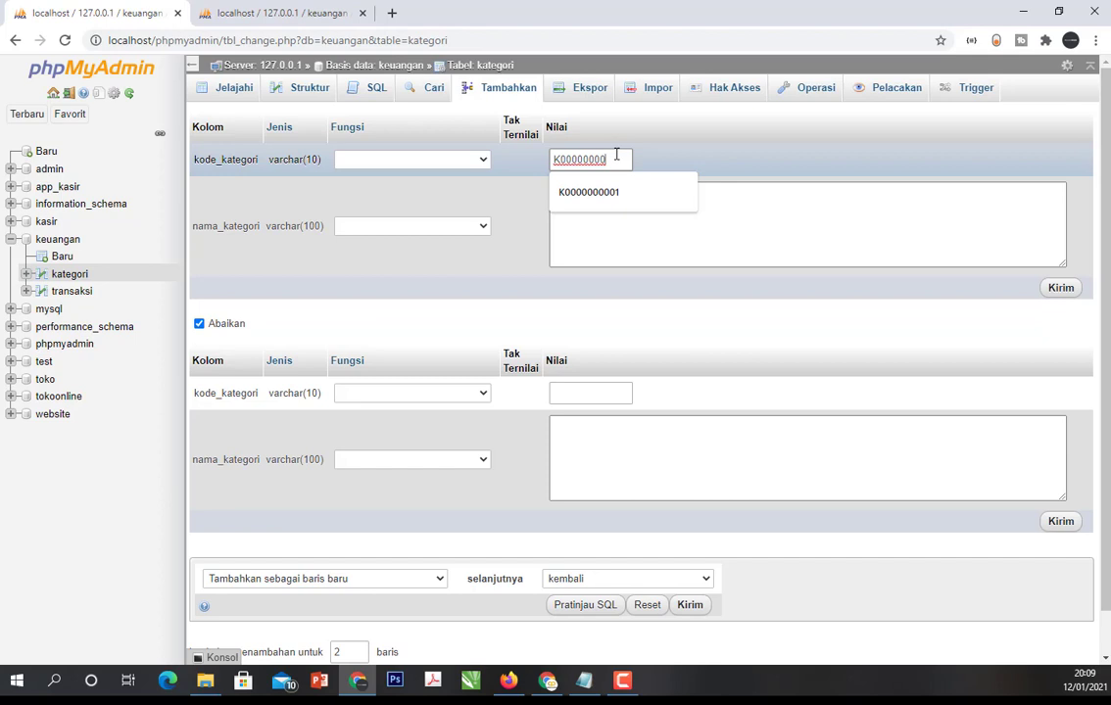
{"action": "type", "text": "4"}
- Enter Gaji as the new category's nama_kategori and insert the row
{"action": "left_click", "coordinate": [622, 201]}
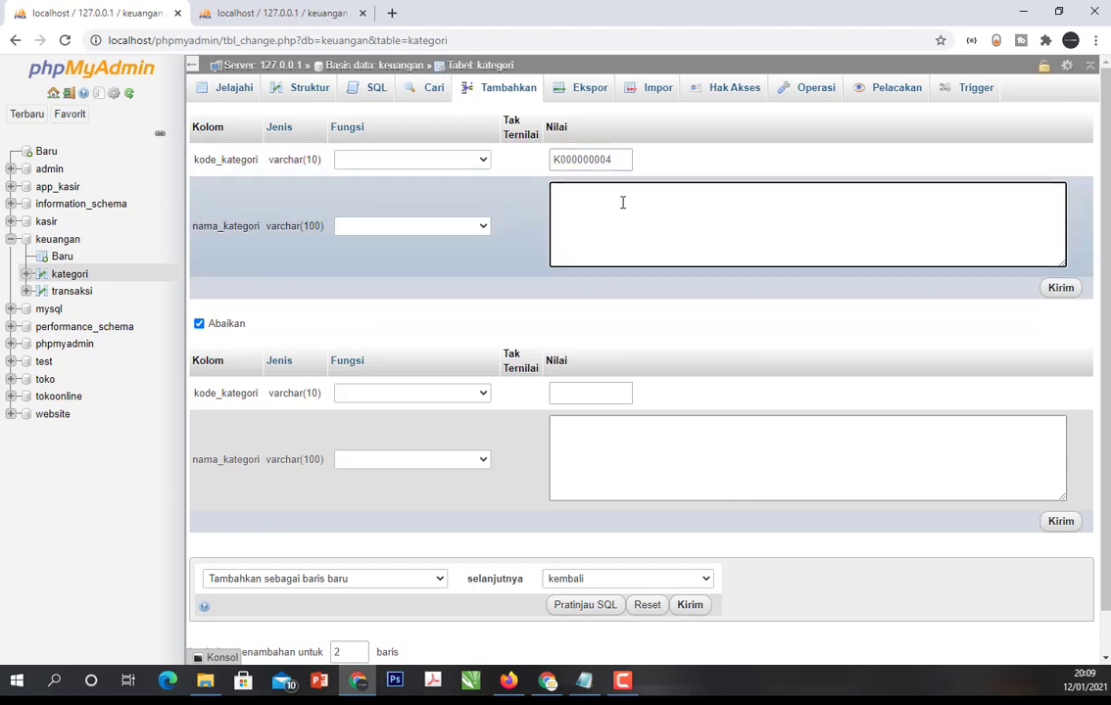
{"action": "type", "text": "a"}
{"action": "type", "text": "aji"}
{"action": "left_click", "coordinate": [1061, 288]}
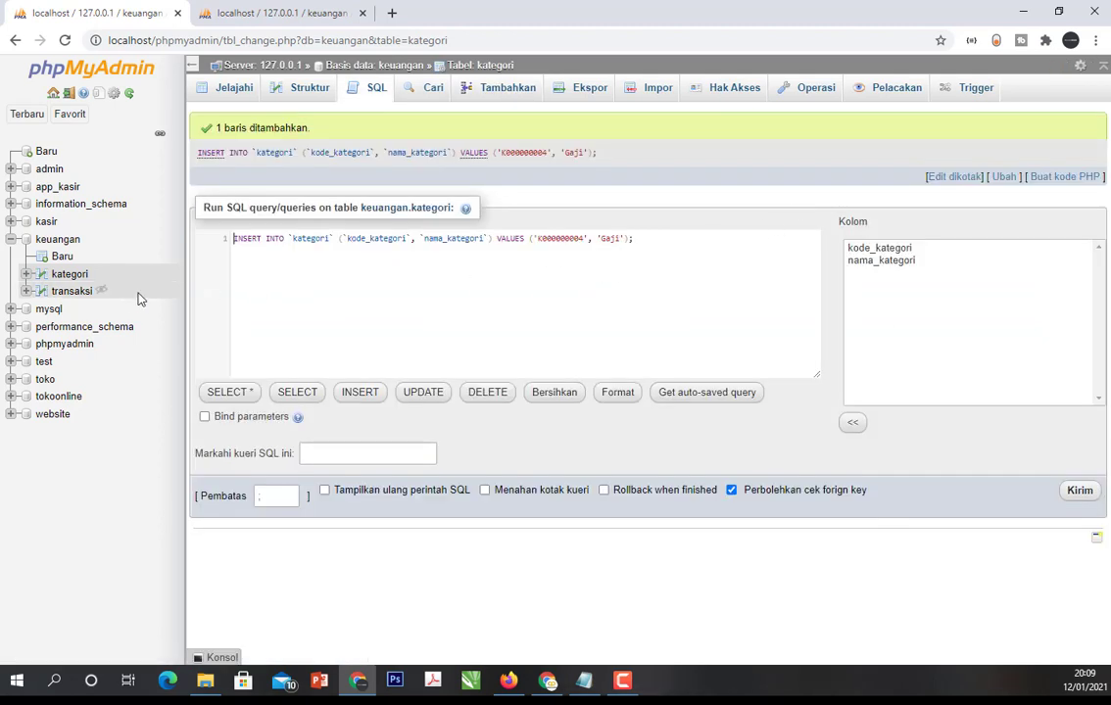
- Start a new record in the transaksi table with kode_transaksi T000000001
{"action": "left_click", "coordinate": [80, 294]}
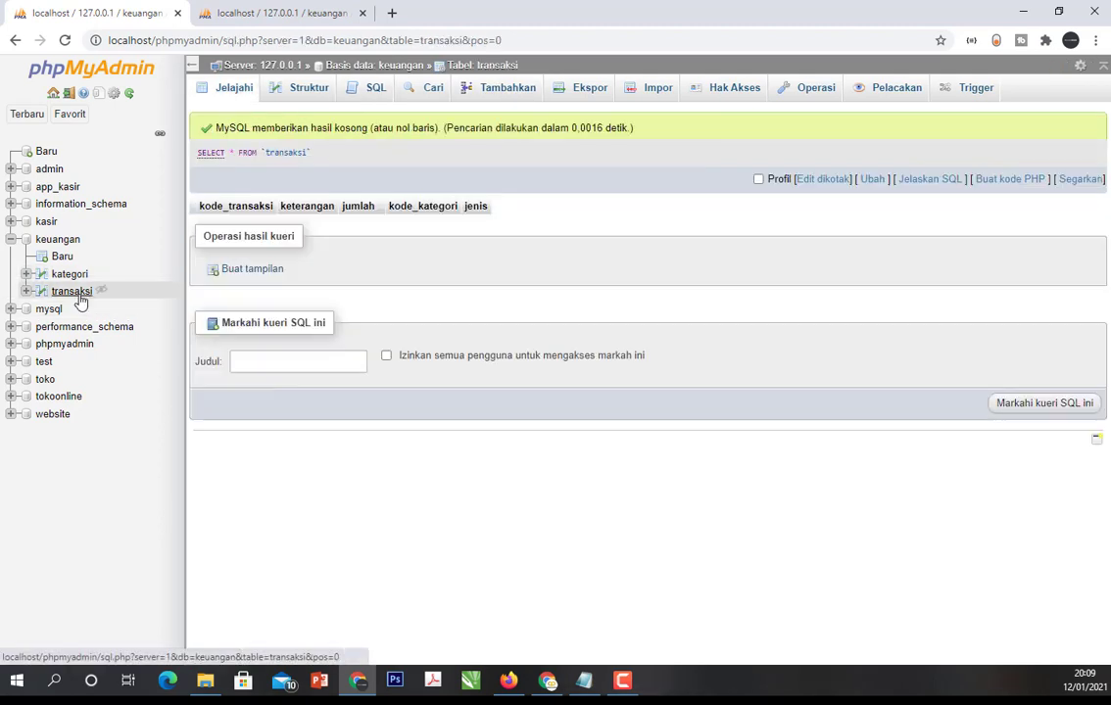
{"action": "left_click", "coordinate": [517, 95]}
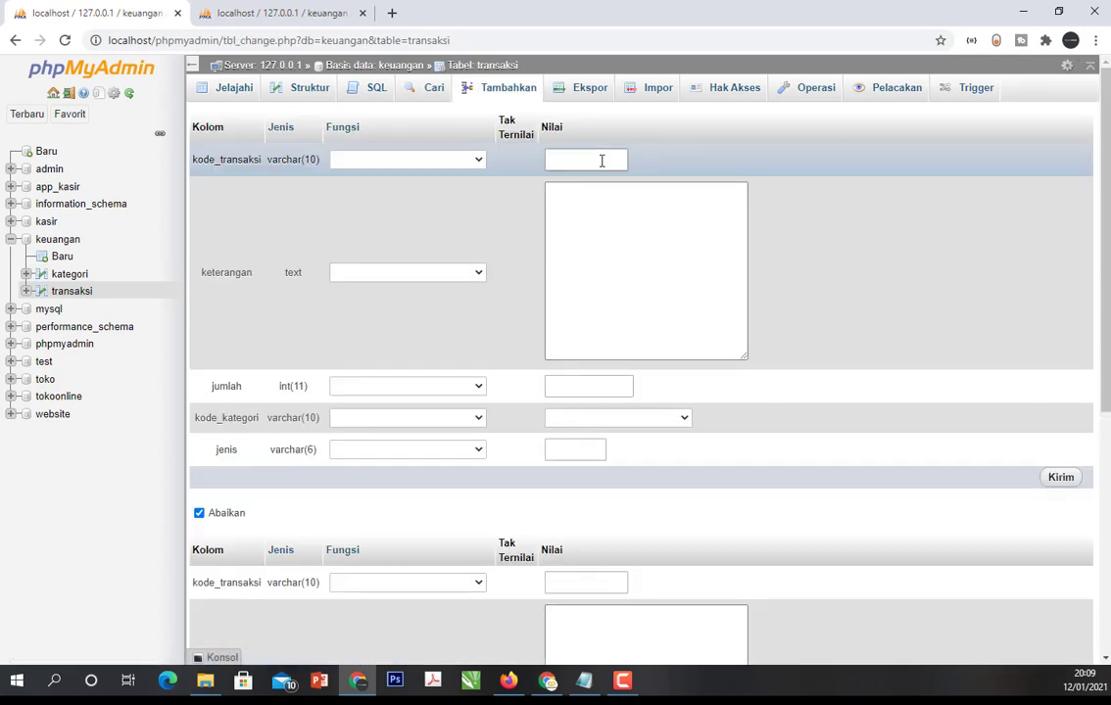
{"action": "left_click", "coordinate": [601, 161]}
{"action": "left_click", "coordinate": [588, 188]}
{"action": "left_click", "coordinate": [588, 200]}
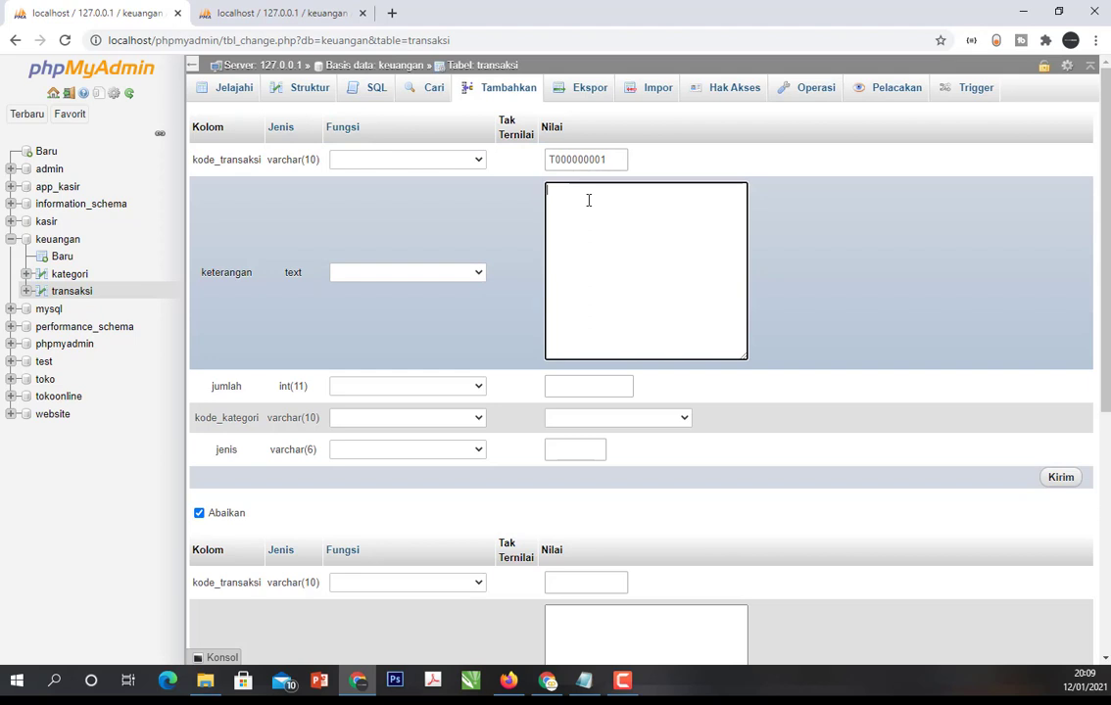
- Enter "Gaji" as the transaction's keterangan and 100000 as its jumlah
{"action": "type", "text": "Gaji"}
{"action": "left_click", "coordinate": [583, 388]}
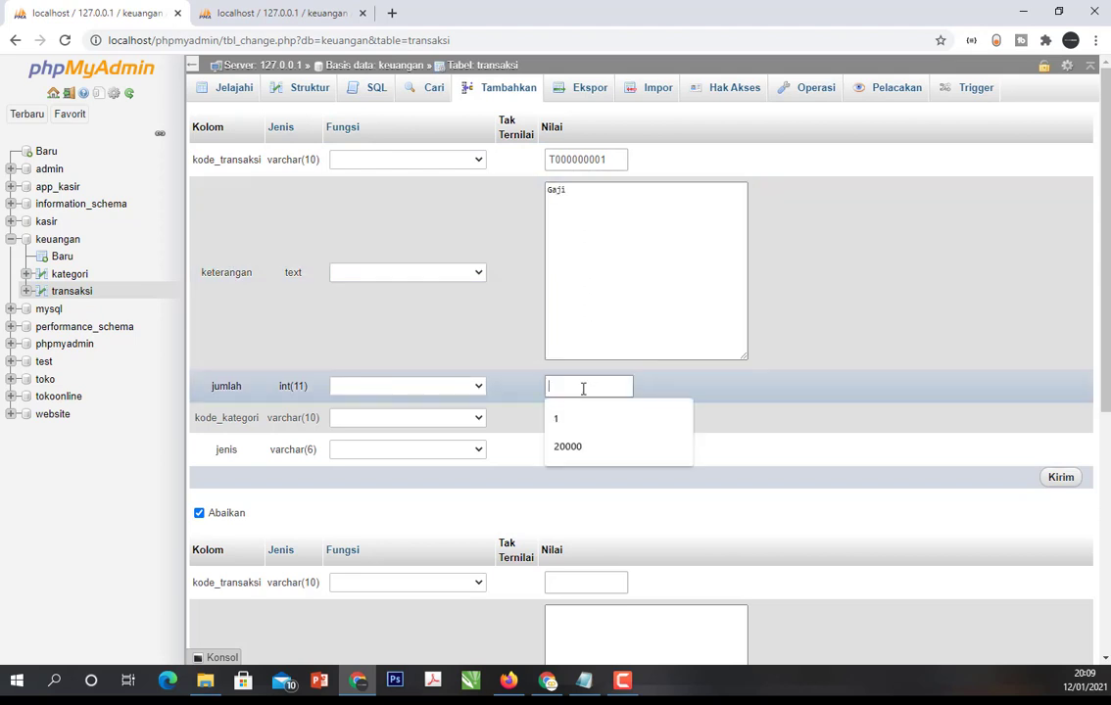
{"action": "type", "text": "100000"}
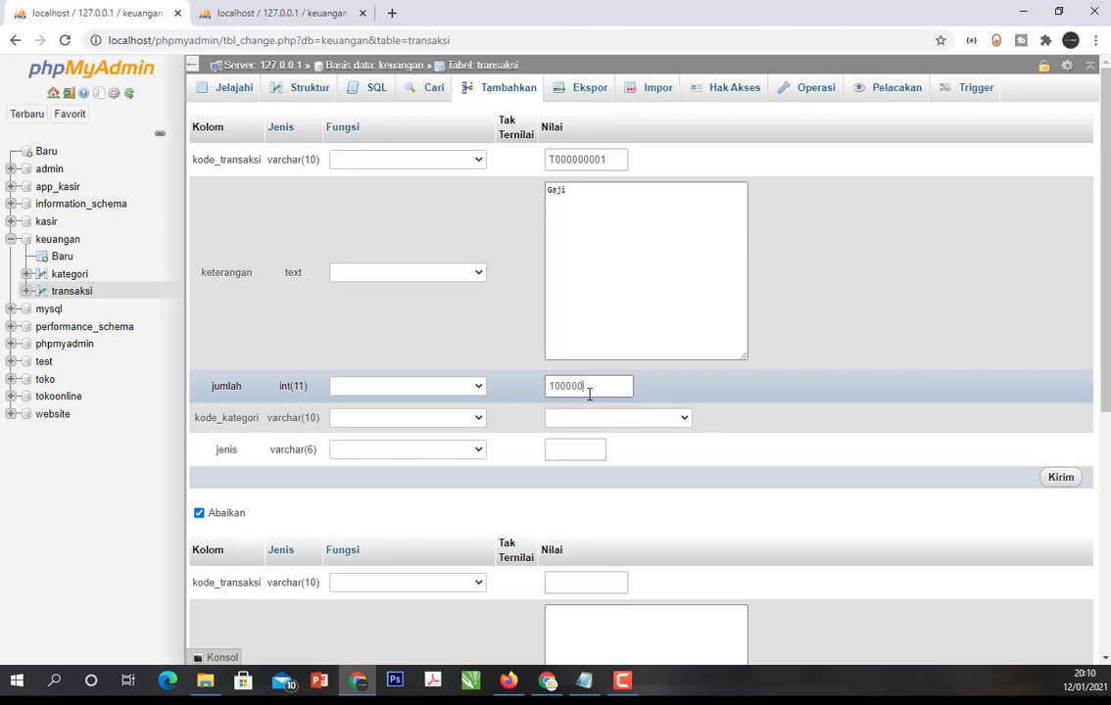
- Assign category K000000004 and jenis "masuk" to the Gaji transaction, and insert the row
{"action": "left_click", "coordinate": [615, 419]}
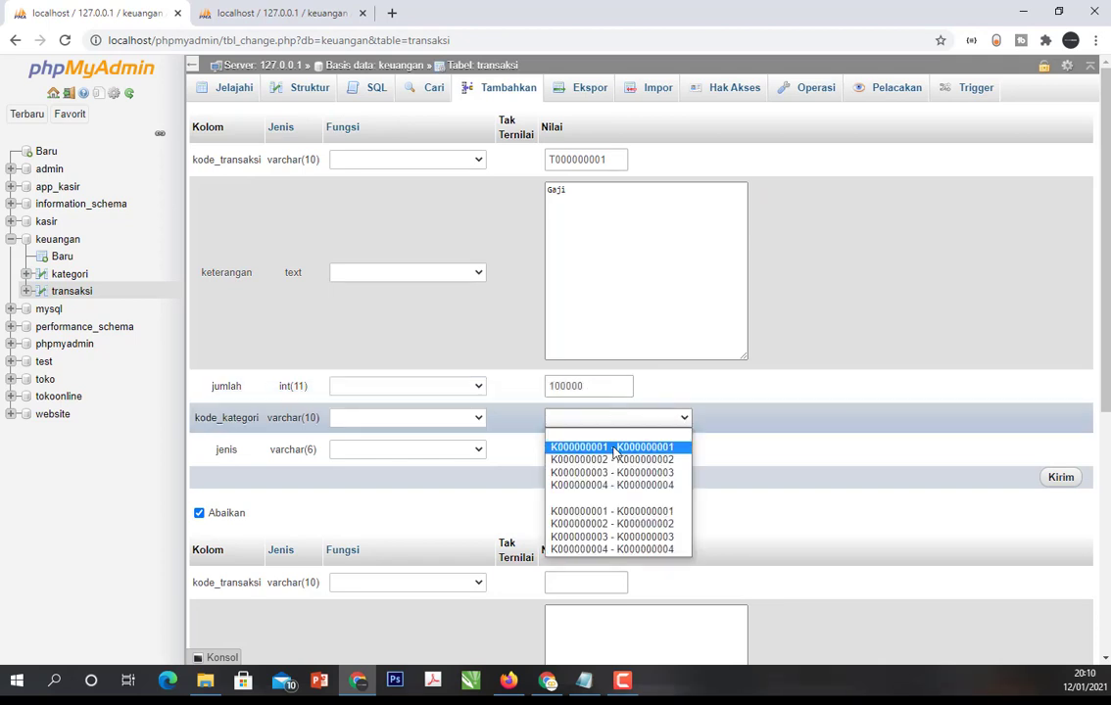
{"action": "left_click", "coordinate": [602, 485]}
{"action": "left_click", "coordinate": [565, 451]}
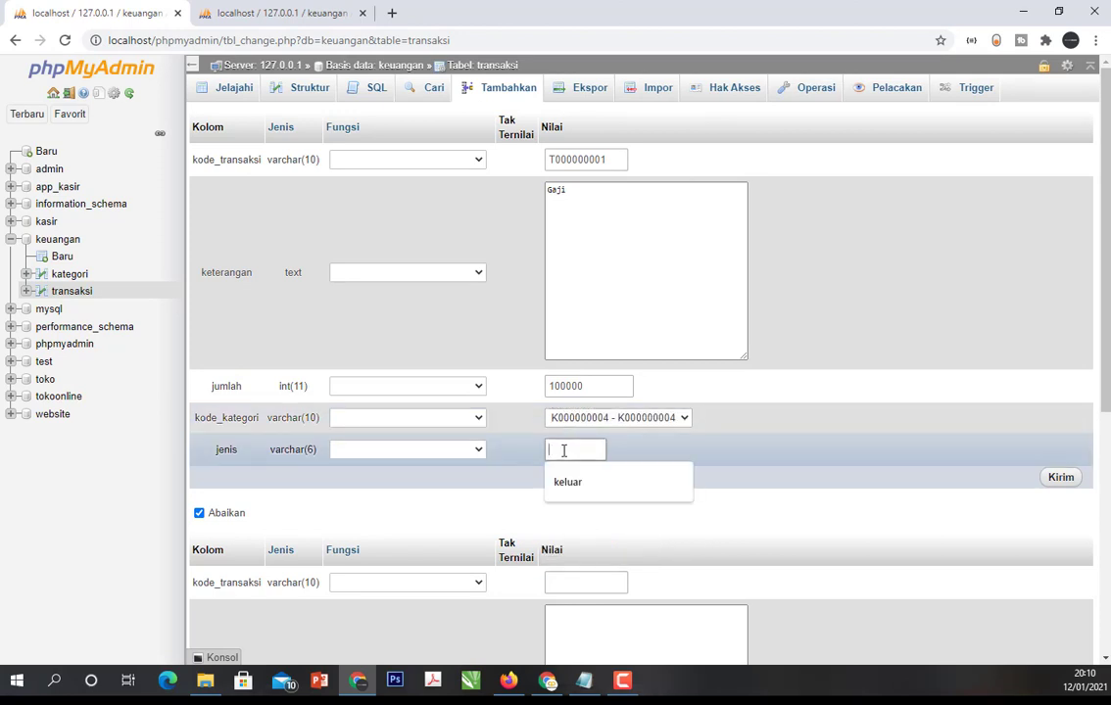
{"action": "type", "text": "masuk"}
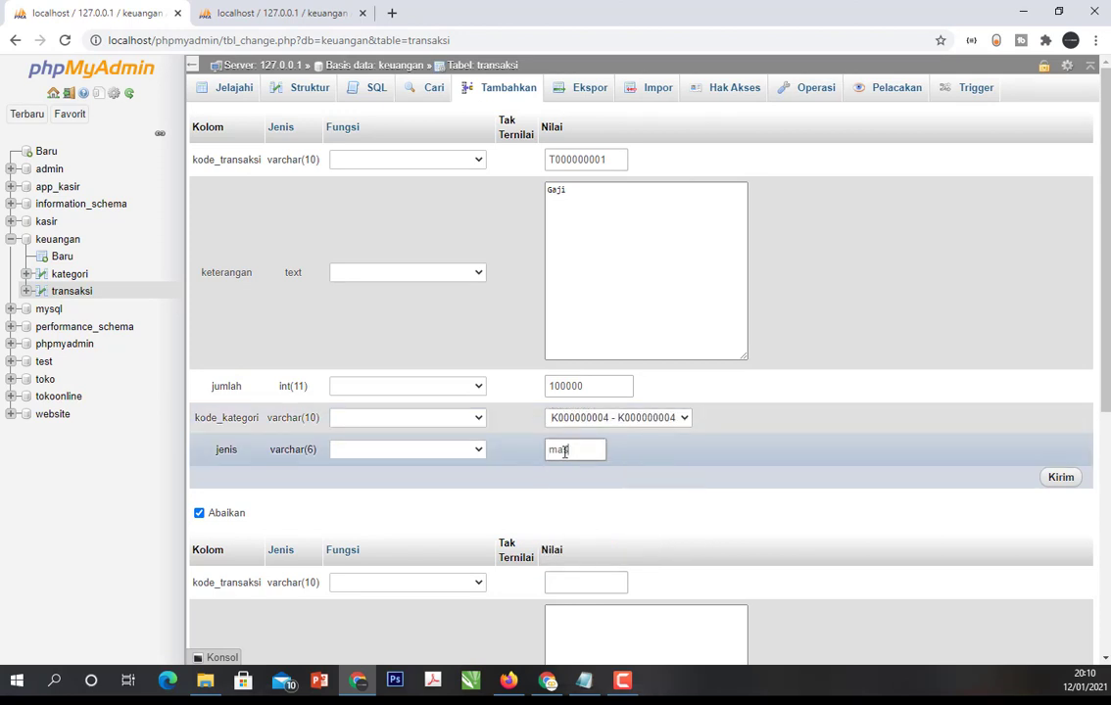
{"action": "left_click", "coordinate": [1051, 481]}
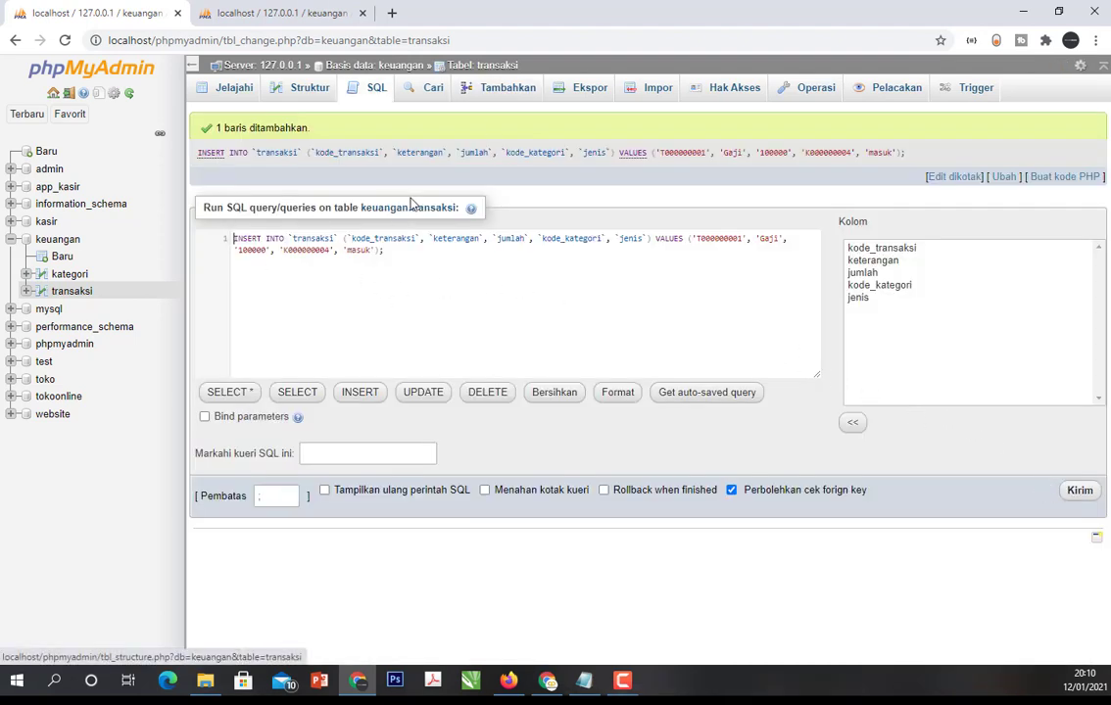
{"action": "left_click", "coordinate": [71, 291]}
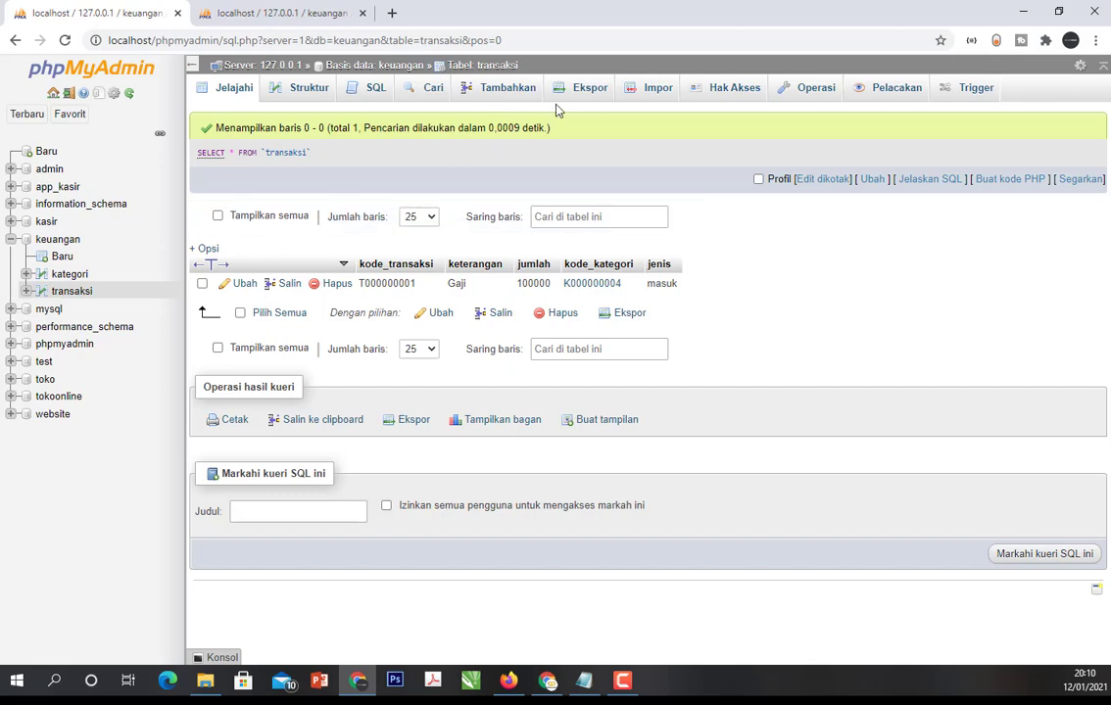
{"action": "left_click", "coordinate": [526, 90]}
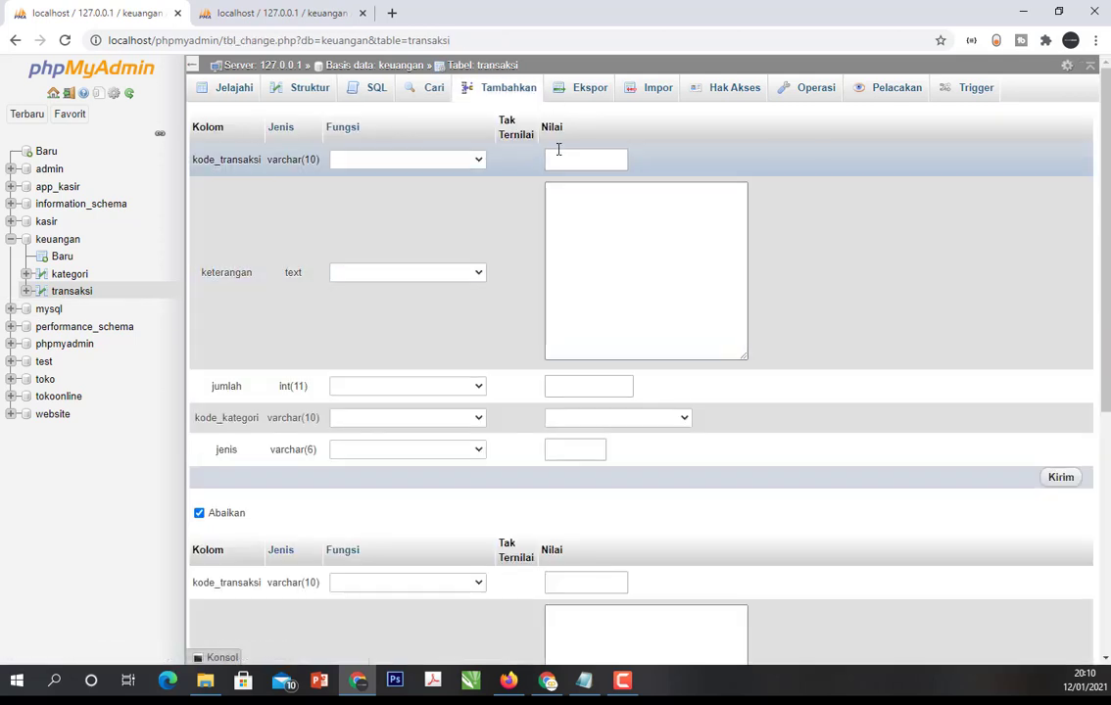
{"action": "left_click", "coordinate": [559, 157]}
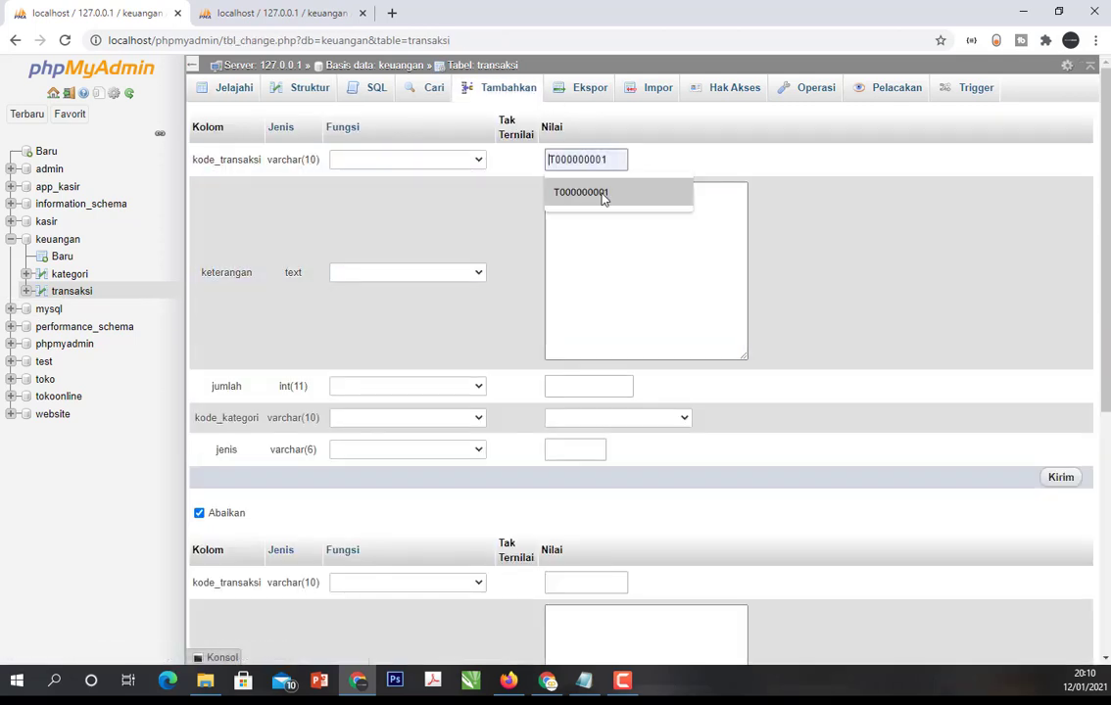
{"action": "left_click", "coordinate": [585, 193]}
{"action": "key", "text": "BackSpace"}
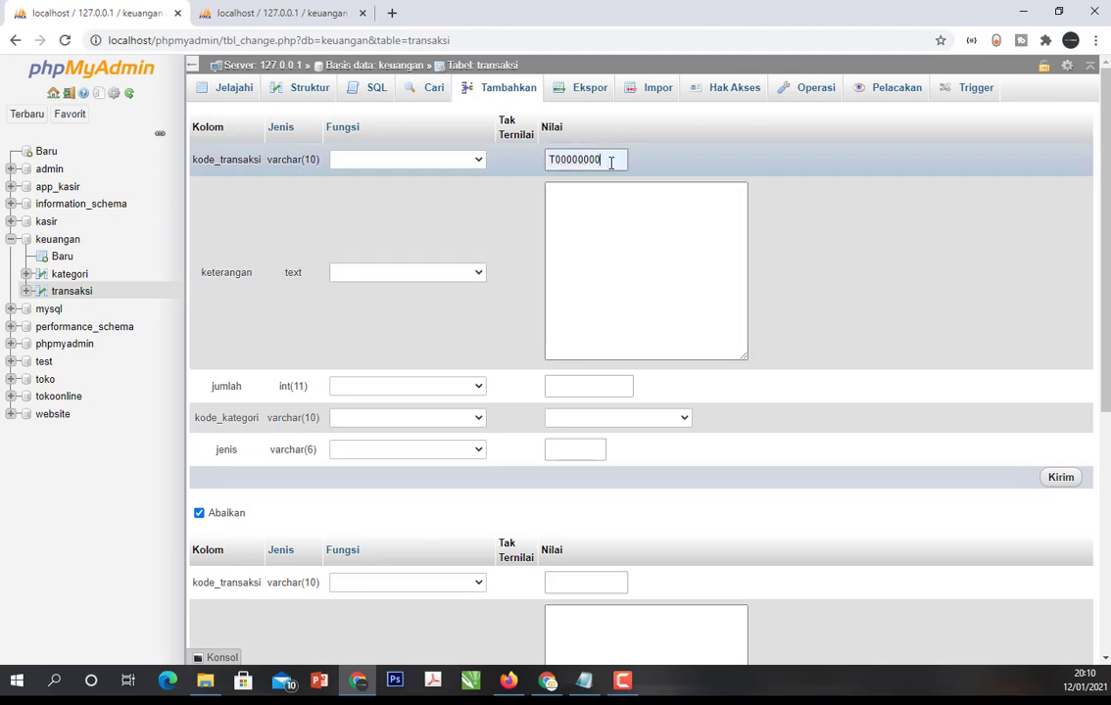
{"action": "type", "text": "2"}
{"action": "left_click", "coordinate": [593, 217]}
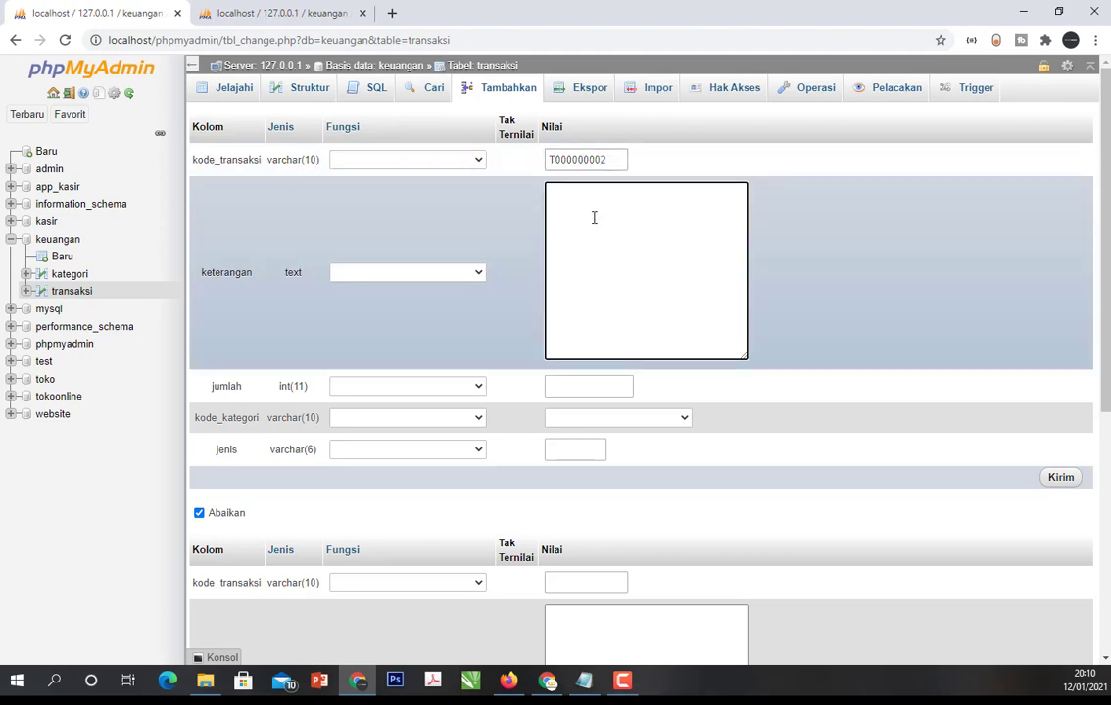
{"action": "type", "text": "Penju"}
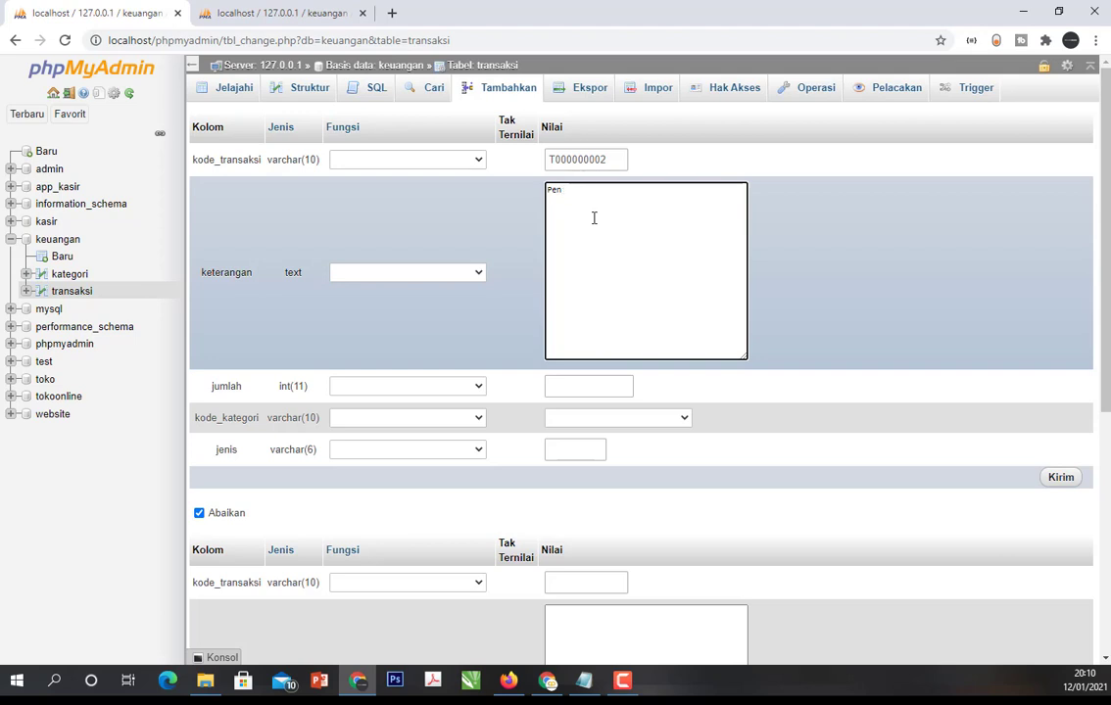
{"action": "type", "text": "jualan"}
{"action": "left_click", "coordinate": [587, 388]}
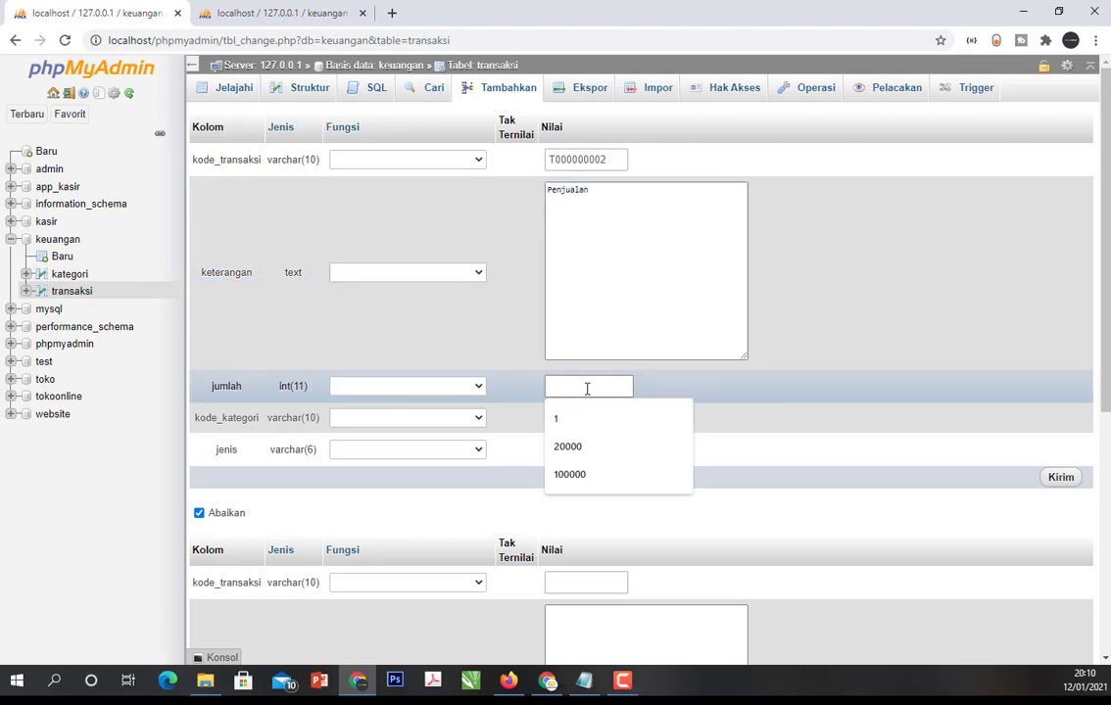
{"action": "type", "text": "50000"}
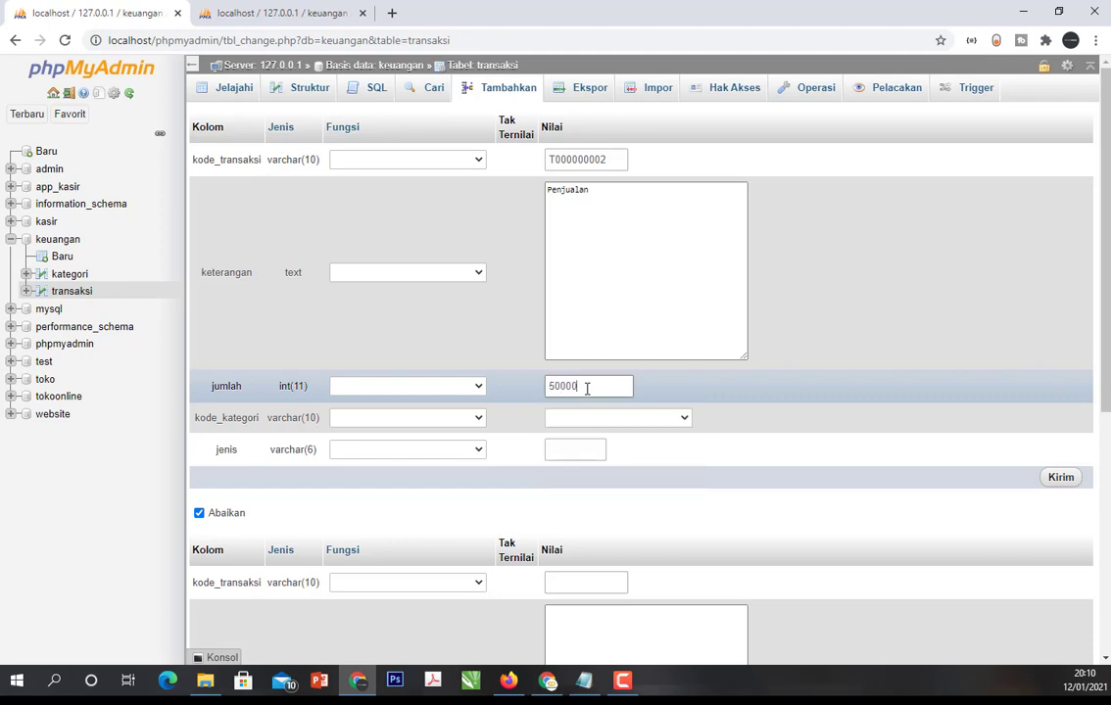
{"action": "left_click", "coordinate": [664, 426]}
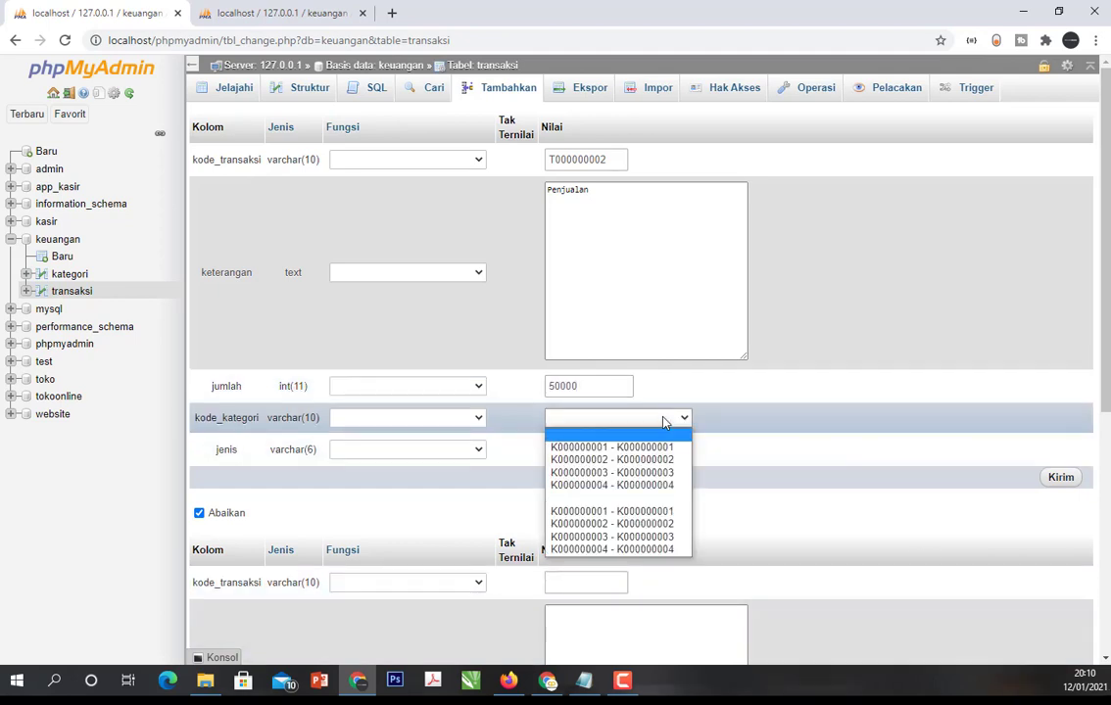
{"action": "left_click", "coordinate": [664, 420]}
{"action": "left_click", "coordinate": [663, 420]}
{"action": "left_click", "coordinate": [663, 419]}
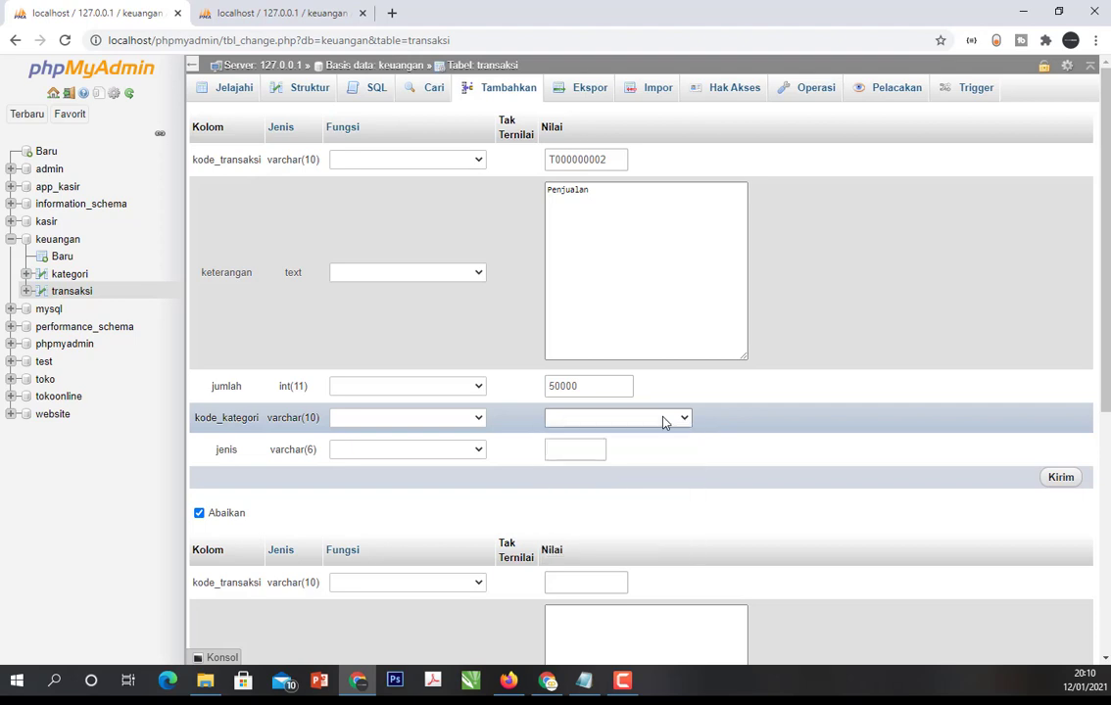
{"action": "left_click", "coordinate": [663, 420]}
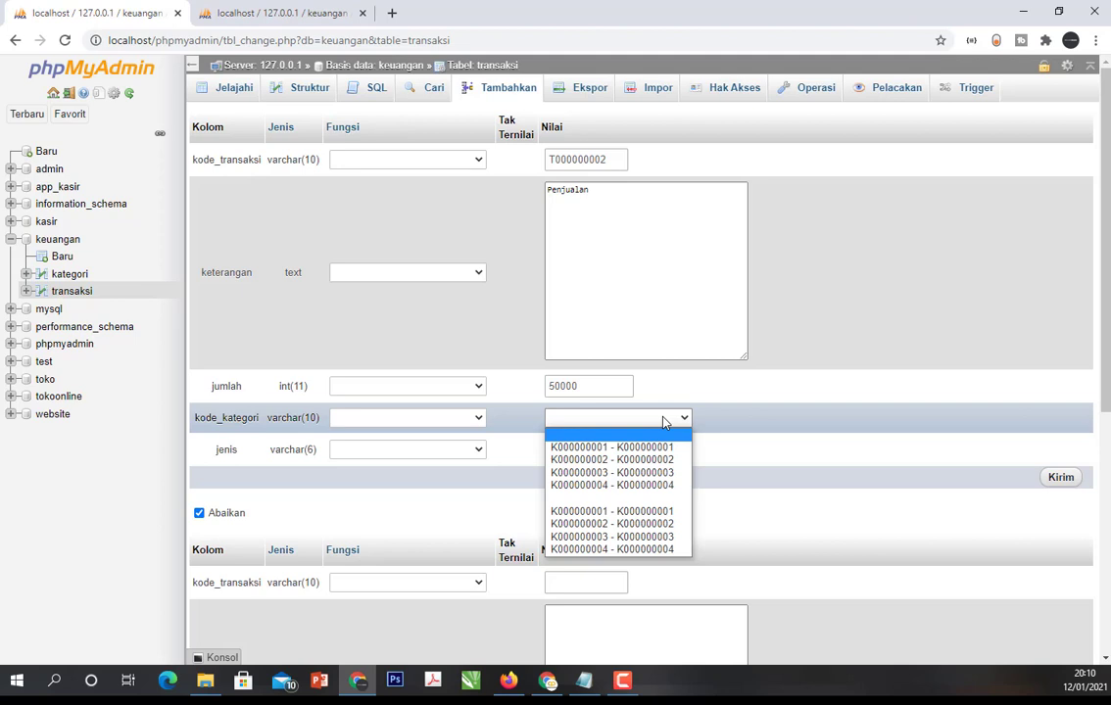
- Discard the unsaved transaction and start a new record in the kategori table with kode_kategori K000000005
{"action": "left_click", "coordinate": [72, 273]}
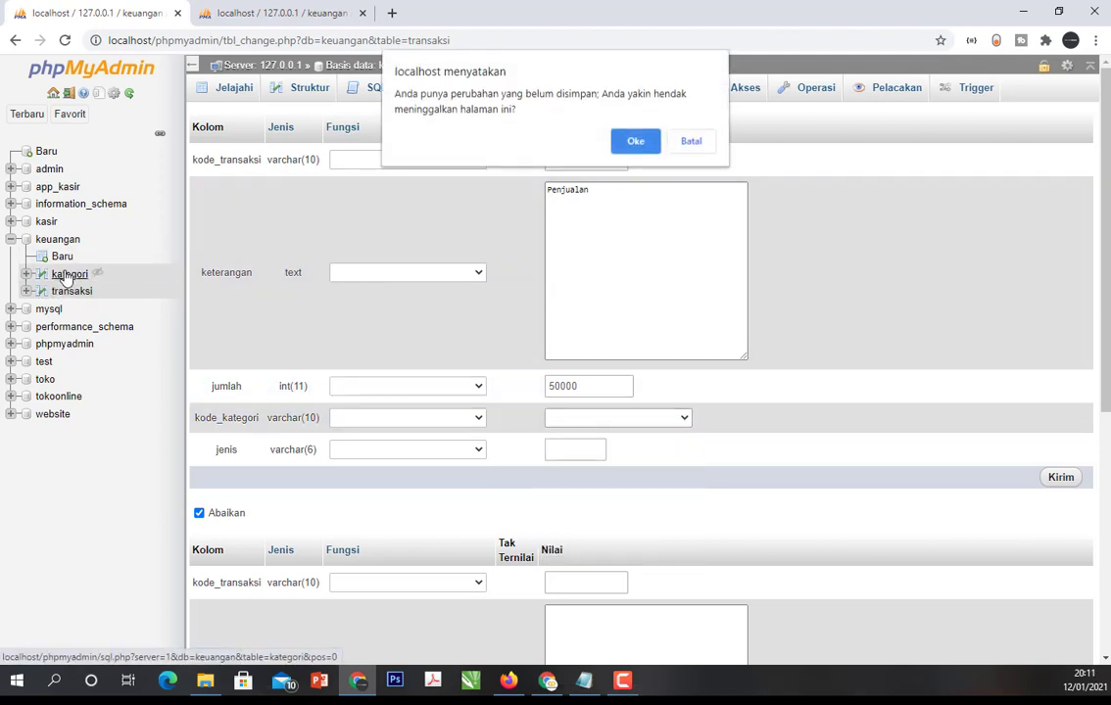
{"action": "left_click", "coordinate": [620, 143]}
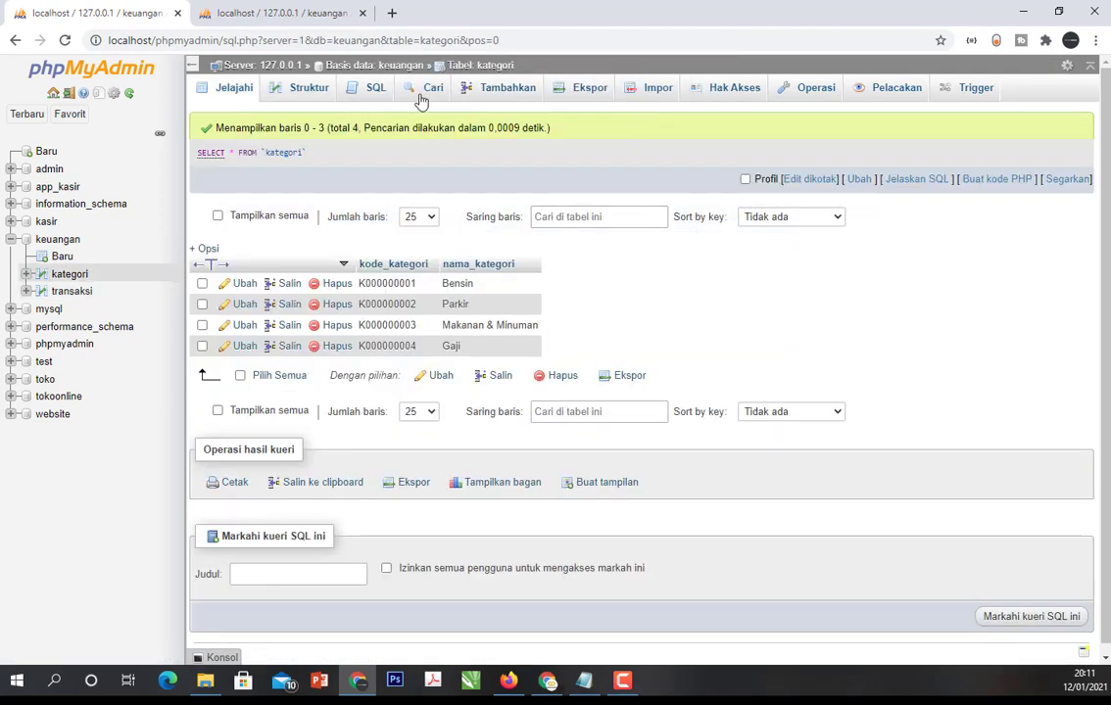
{"action": "left_click", "coordinate": [495, 100]}
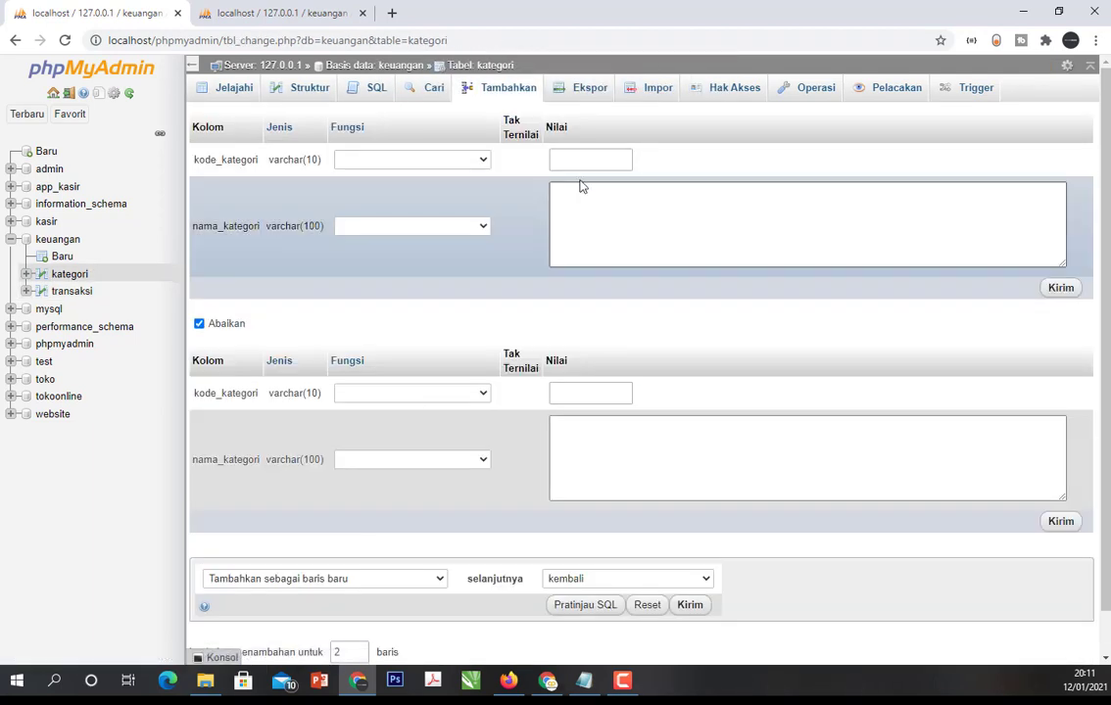
{"action": "left_click", "coordinate": [588, 160]}
{"action": "left_click", "coordinate": [598, 219]}
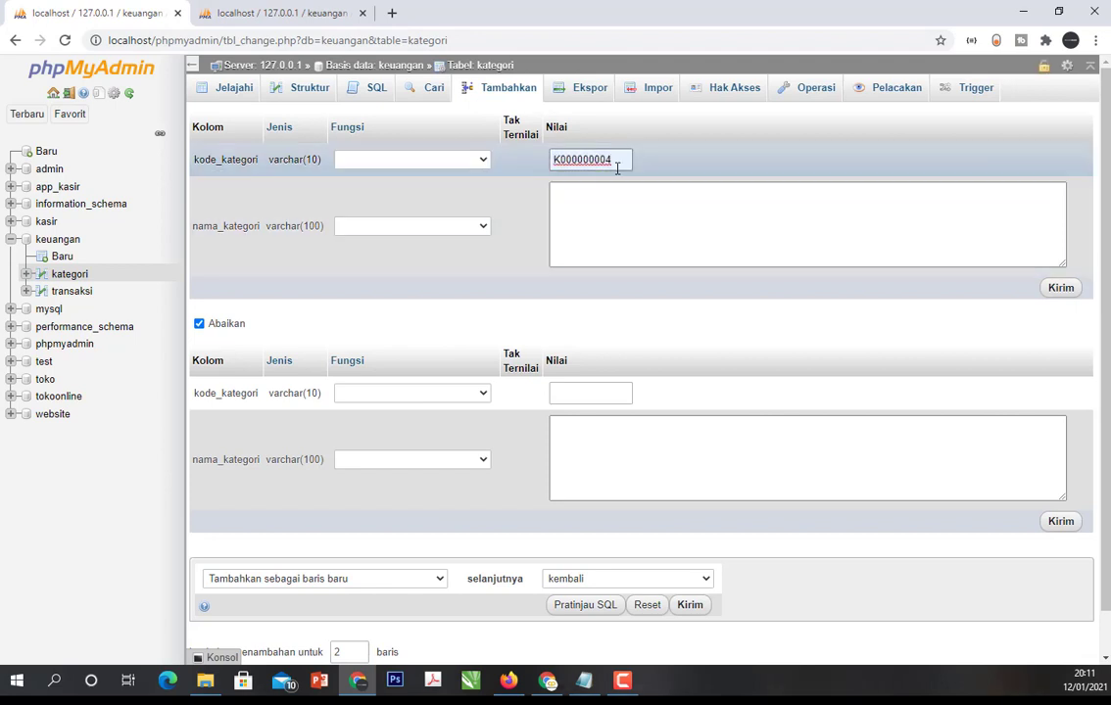
{"action": "key", "text": "BackSpace"}
{"action": "type", "text": "5"}
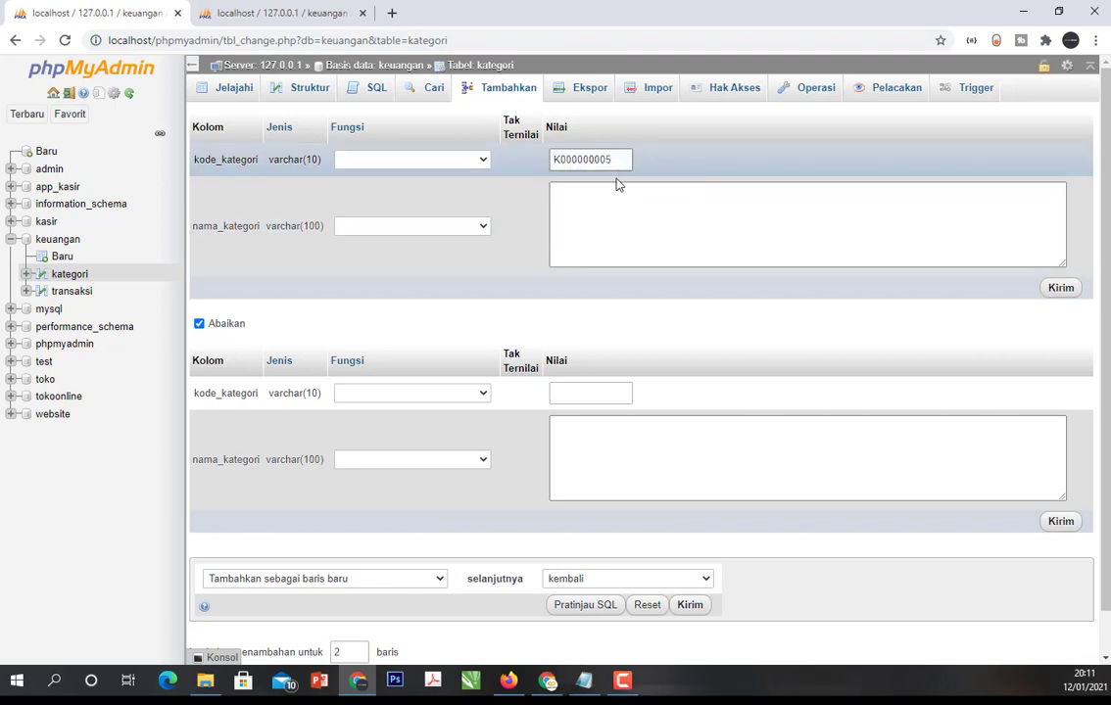
- Enter "Penjualan" as the new category's nama_kategori and insert the row
{"action": "left_click", "coordinate": [607, 210]}
{"action": "type", "text": "Pe"}
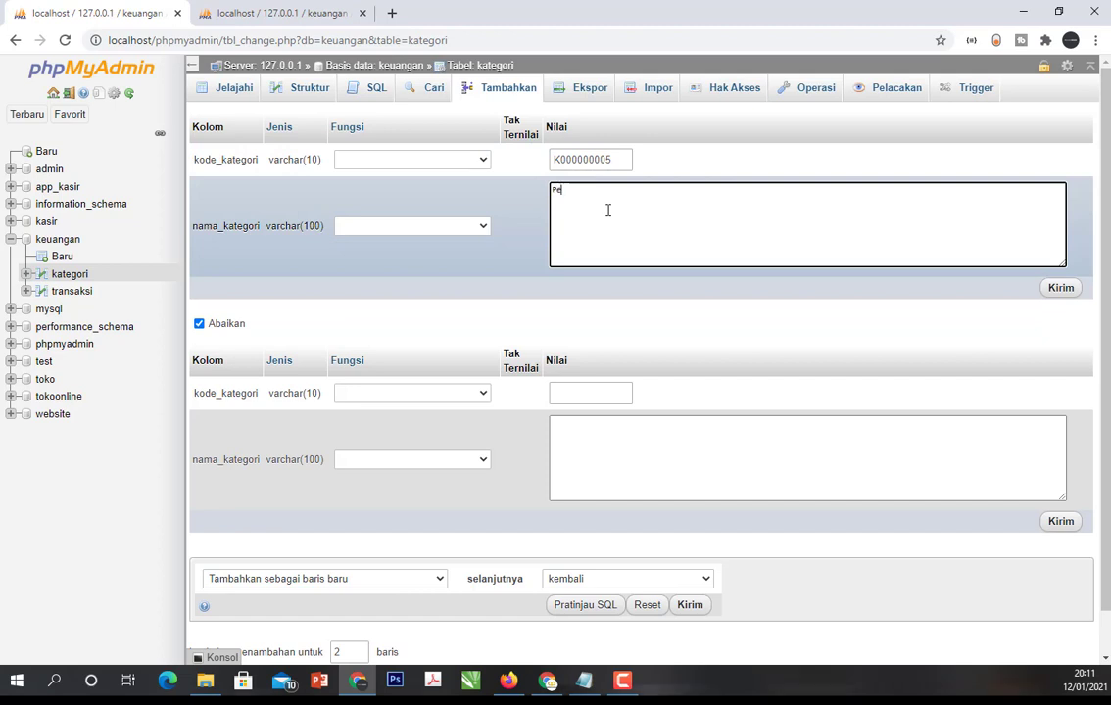
{"action": "type", "text": "njualan"}
{"action": "left_click", "coordinate": [1058, 289]}
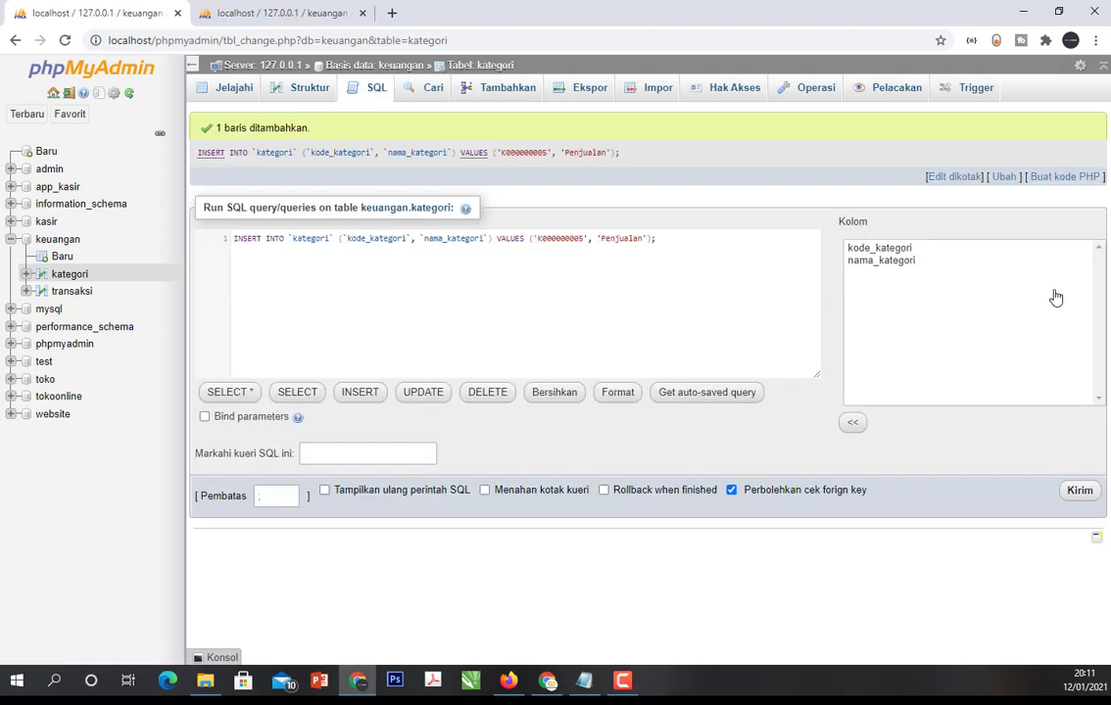
- Start a new record in the transaksi table with kode_transaksi T000000002
{"action": "left_click", "coordinate": [87, 290]}
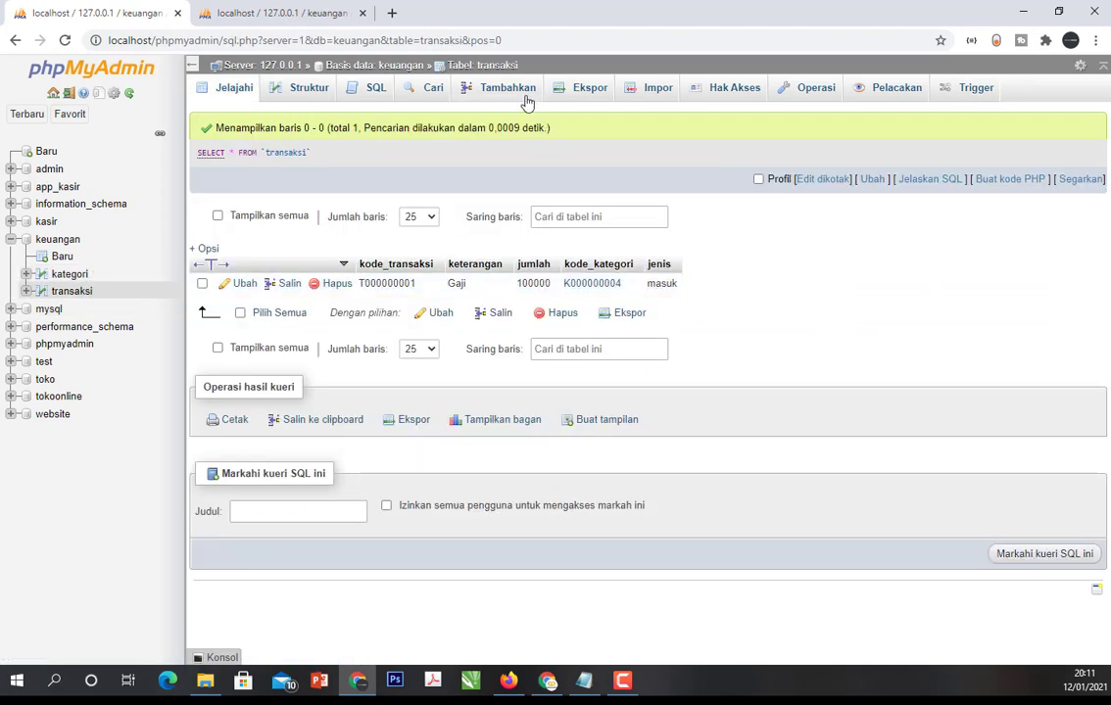
{"action": "left_click", "coordinate": [520, 89]}
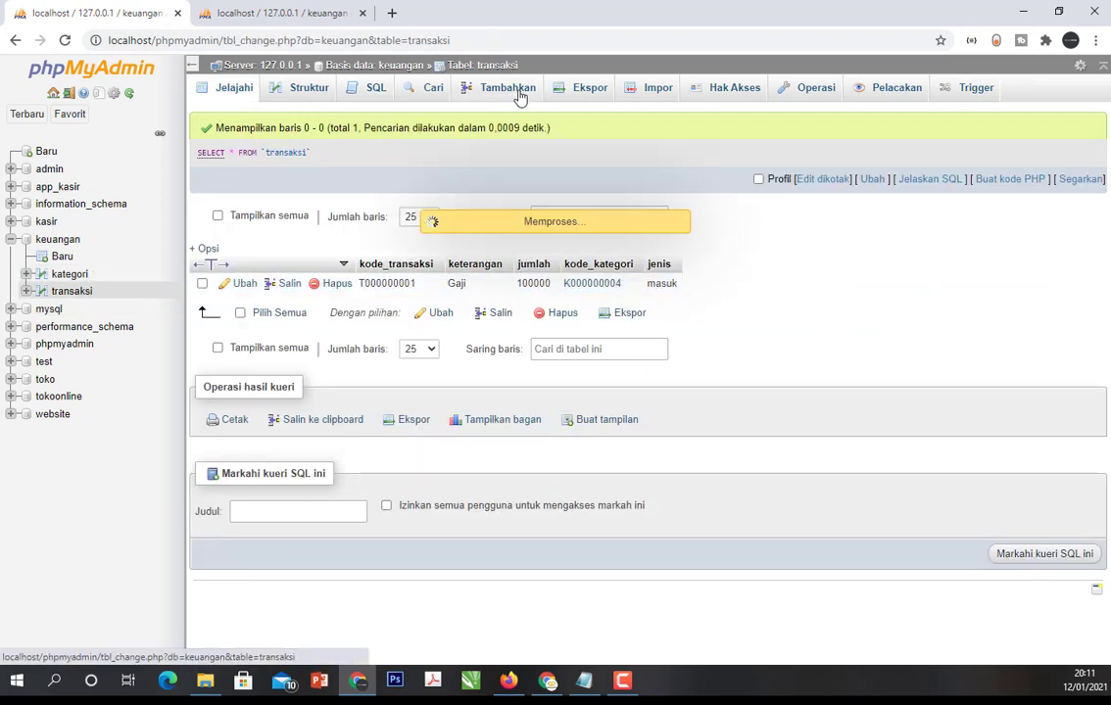
{"action": "left_click", "coordinate": [579, 162]}
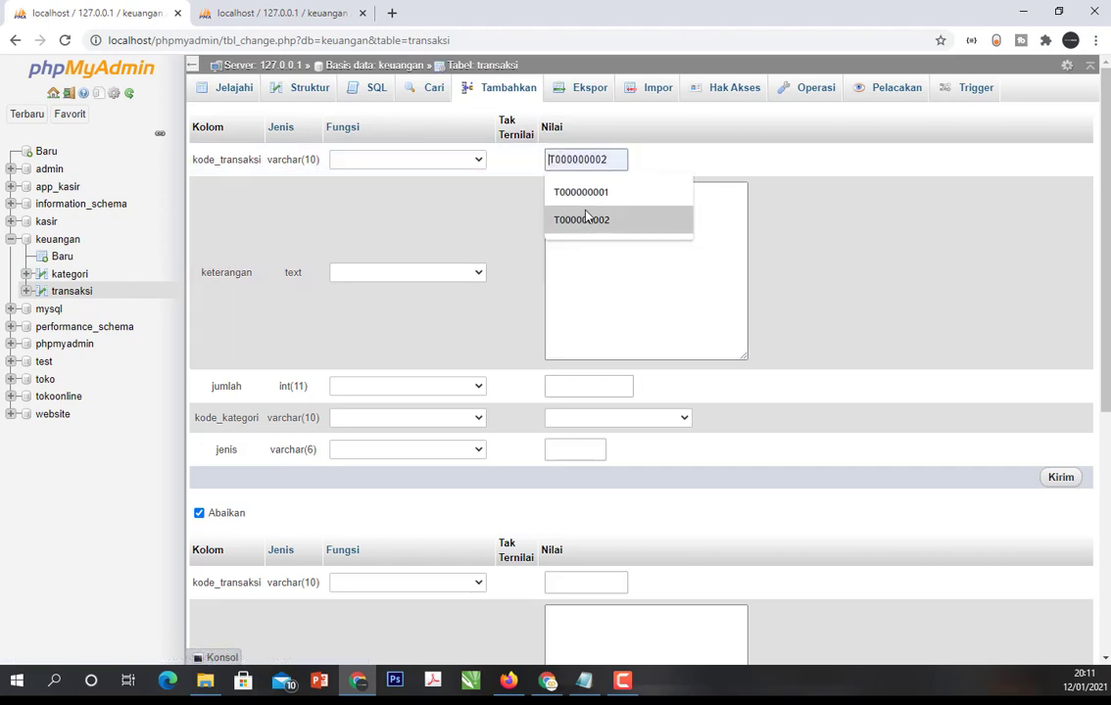
{"action": "left_click", "coordinate": [585, 220]}
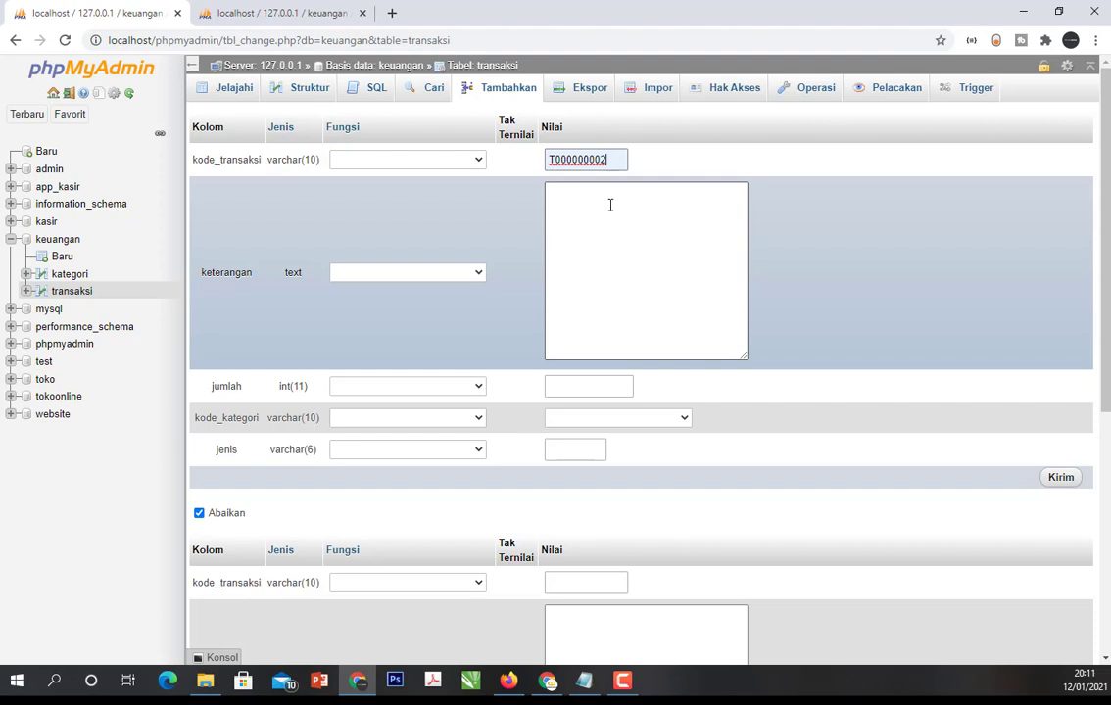
- Enter "Jual buku" as the transaction's keterangan and 125000 as its jumlah
{"action": "left_click", "coordinate": [577, 189]}
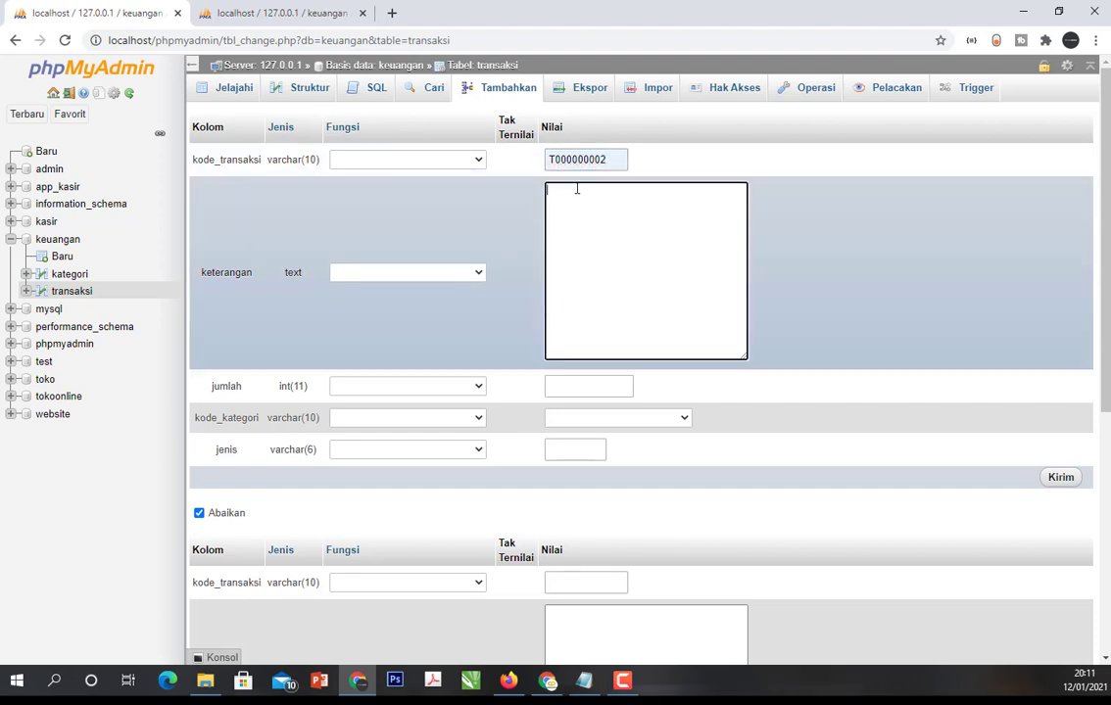
{"action": "type", "text": "Jual buku"}
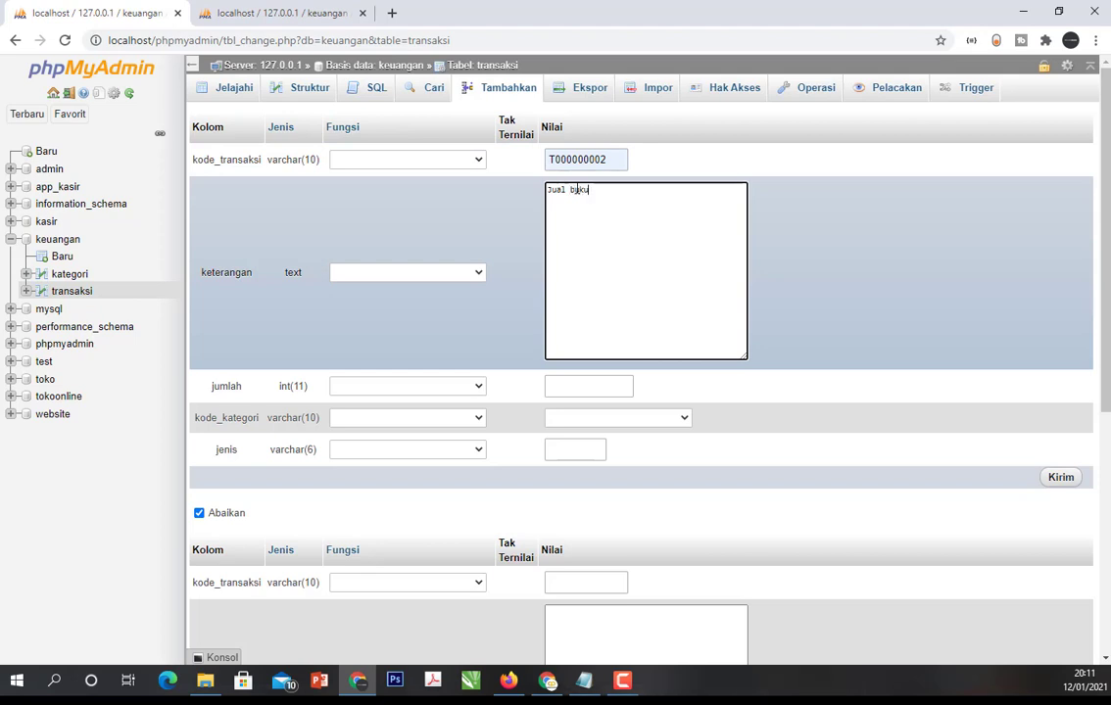
{"action": "left_click", "coordinate": [579, 386]}
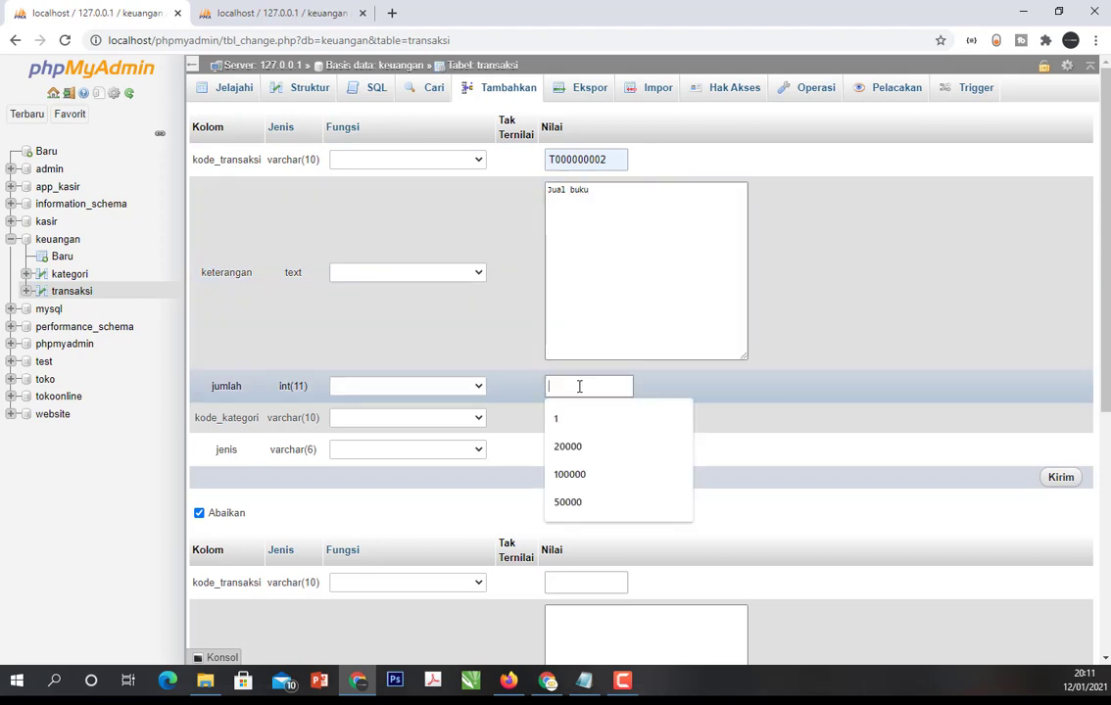
{"action": "type", "text": "50000"}
{"action": "key", "text": "BackSpace"}
{"action": "key", "text": "BackSpace"}
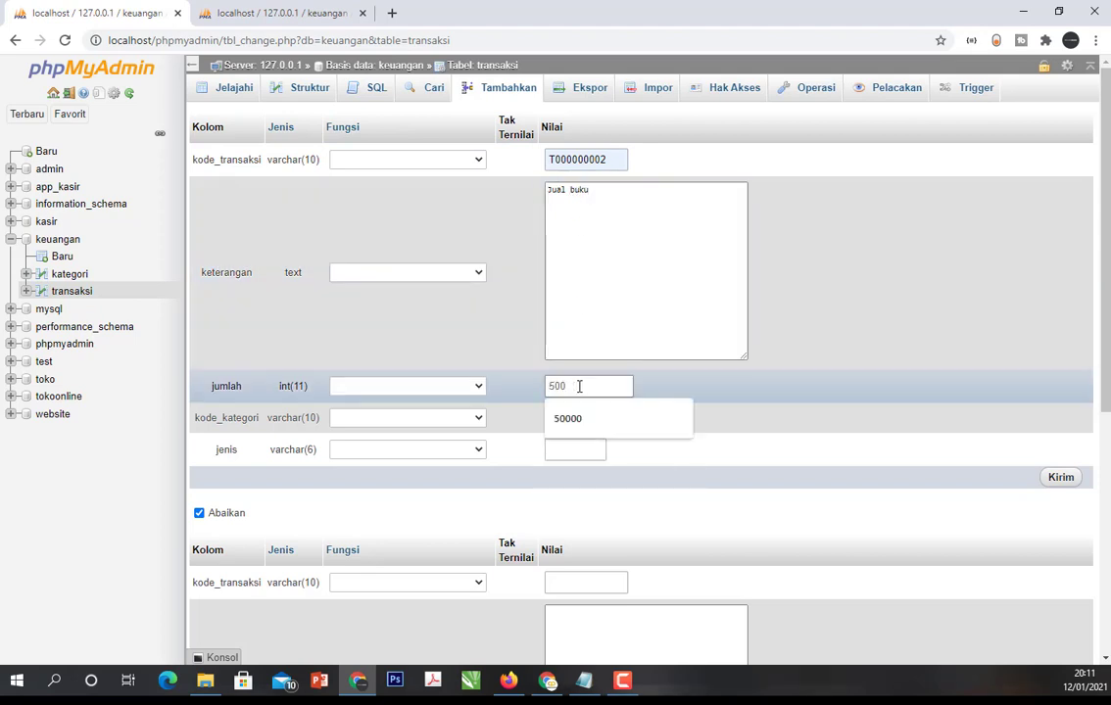
{"action": "key", "text": "BackSpace"}
{"action": "key", "text": "BackSpace"}
{"action": "key", "text": "BackSpace"}
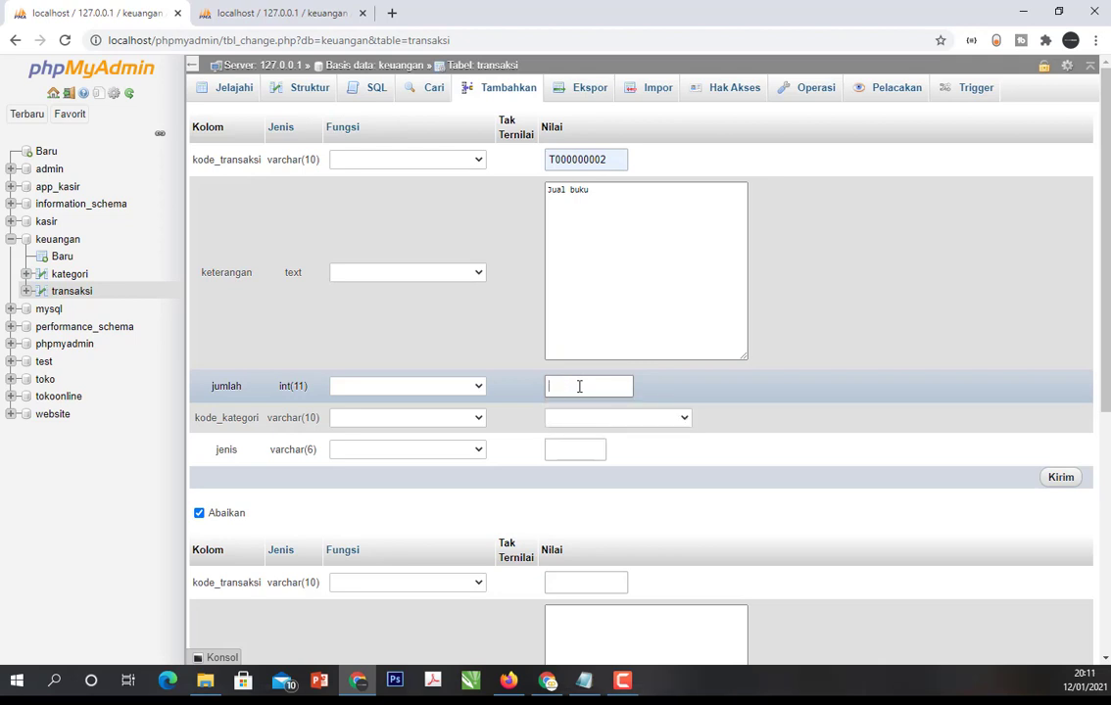
{"action": "type", "text": "125000"}
- Assign category K000000005 to the Jual buku transaction and enter "masuk" as its jenis
{"action": "left_click", "coordinate": [606, 417]}
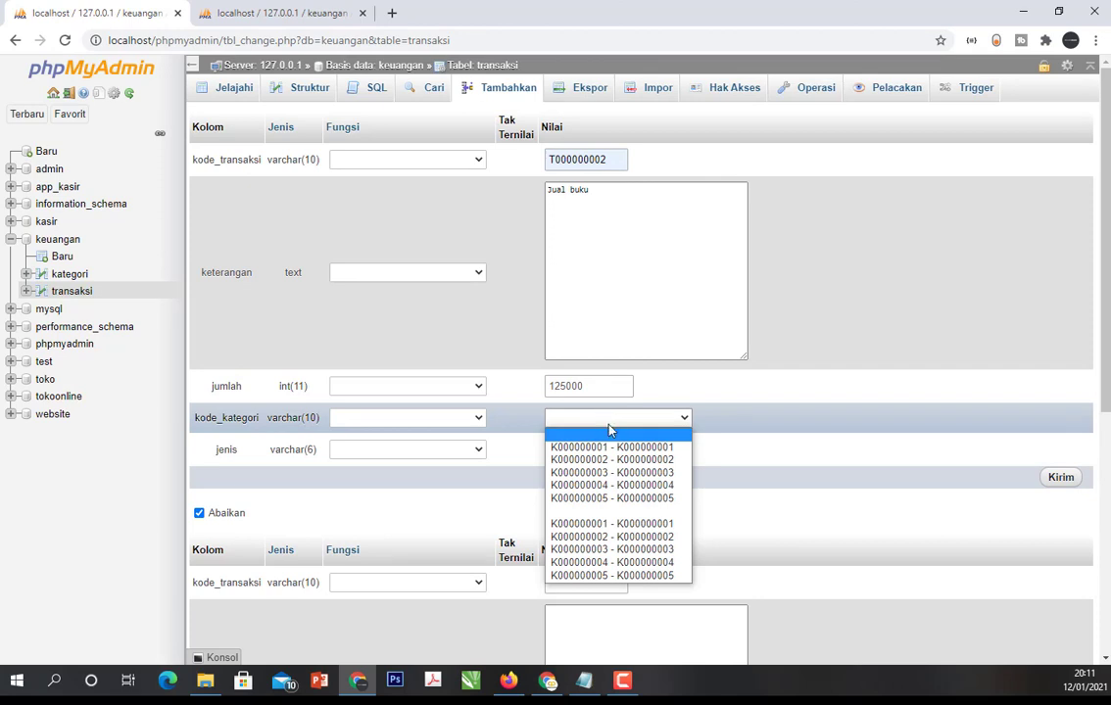
{"action": "left_click", "coordinate": [612, 498]}
{"action": "left_click", "coordinate": [593, 446]}
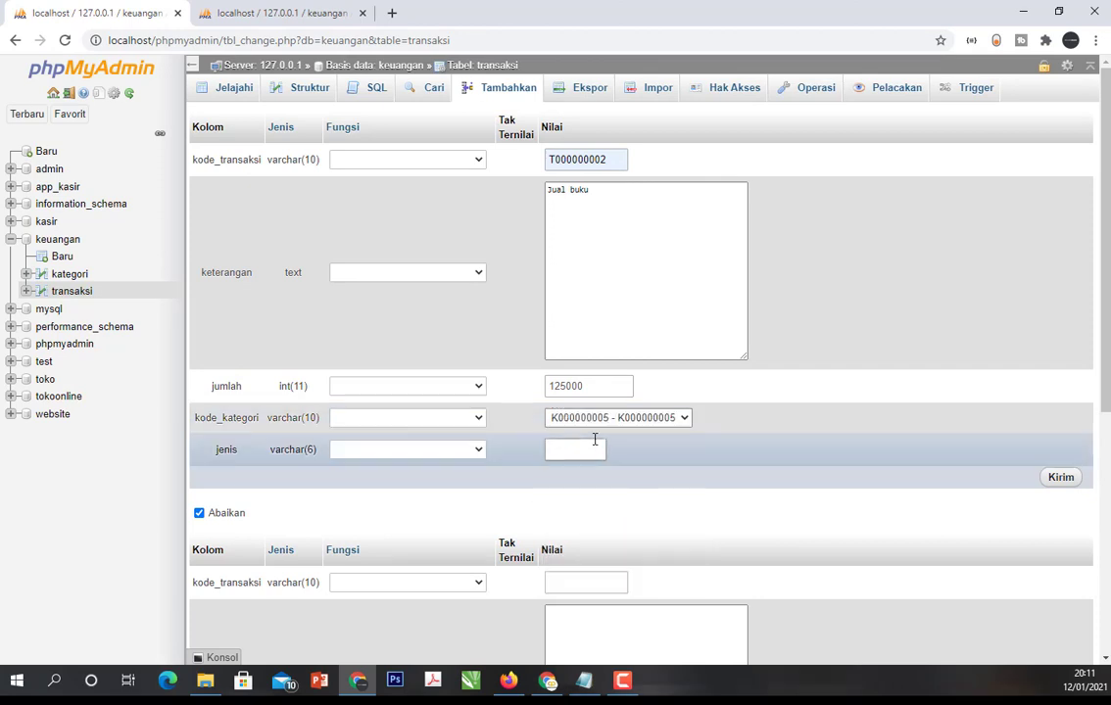
{"action": "left_click", "coordinate": [585, 453]}
{"action": "type", "text": "Mas"}
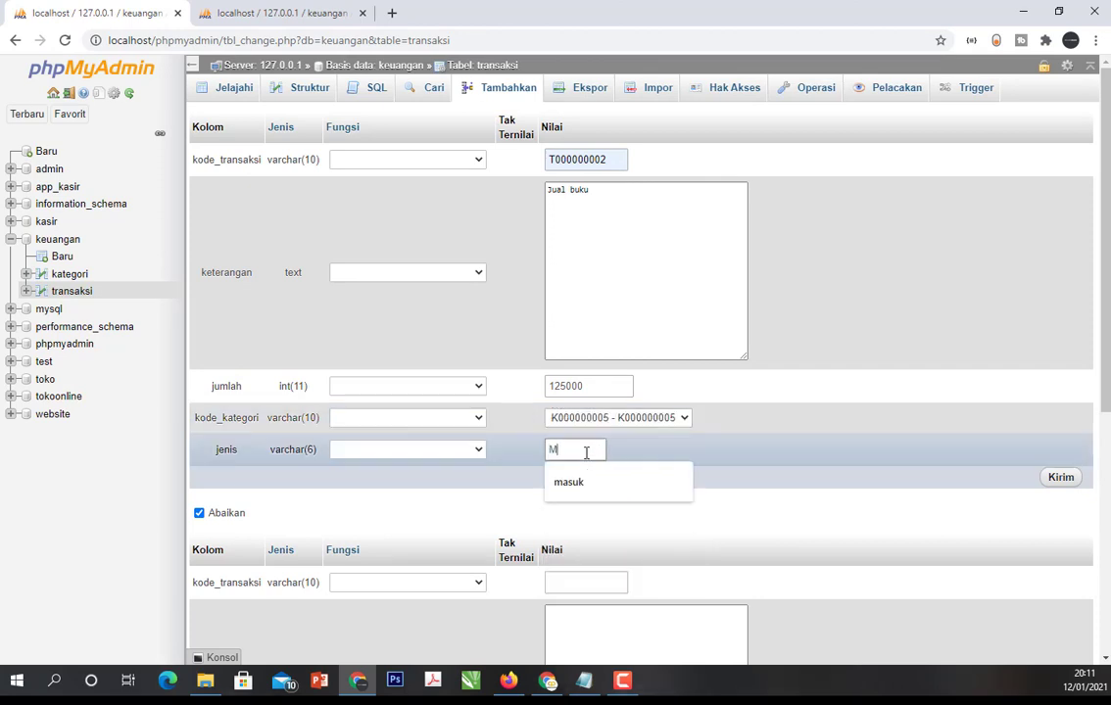
{"action": "key", "text": "BackSpace"}
{"action": "key", "text": "BackSpace"}
{"action": "key", "text": "BackSpace"}
{"action": "type", "text": "masuk"}
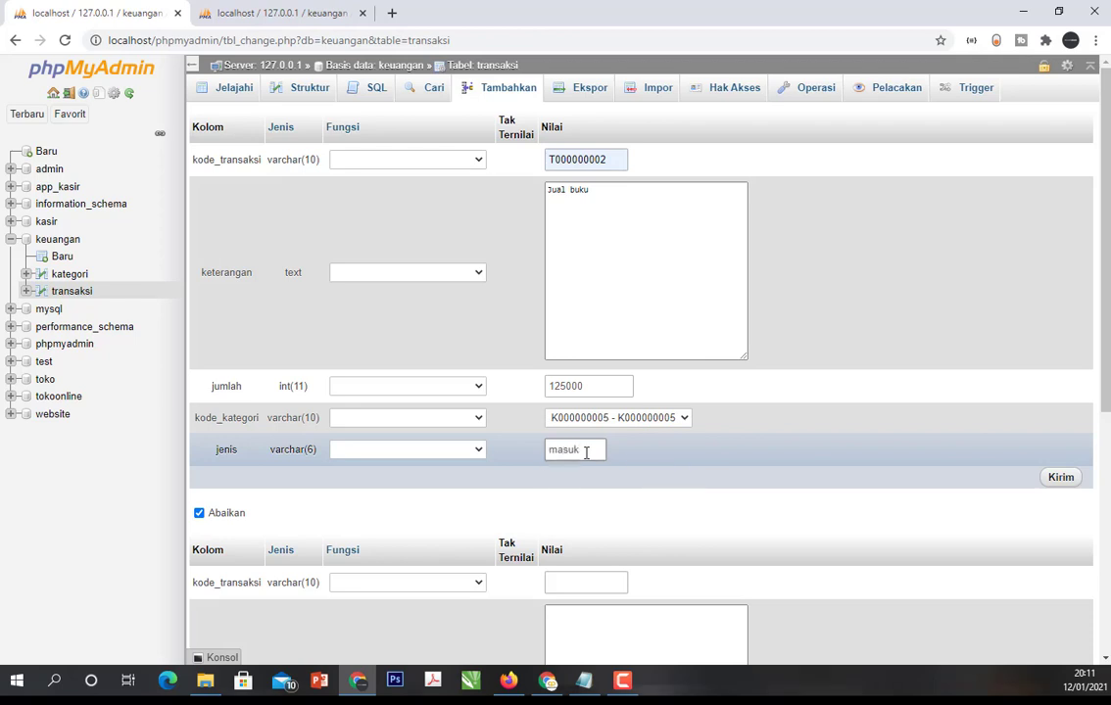
- Insert the Jual buku transaction row and display the records of the transaksi table
{"action": "left_click", "coordinate": [1053, 484]}
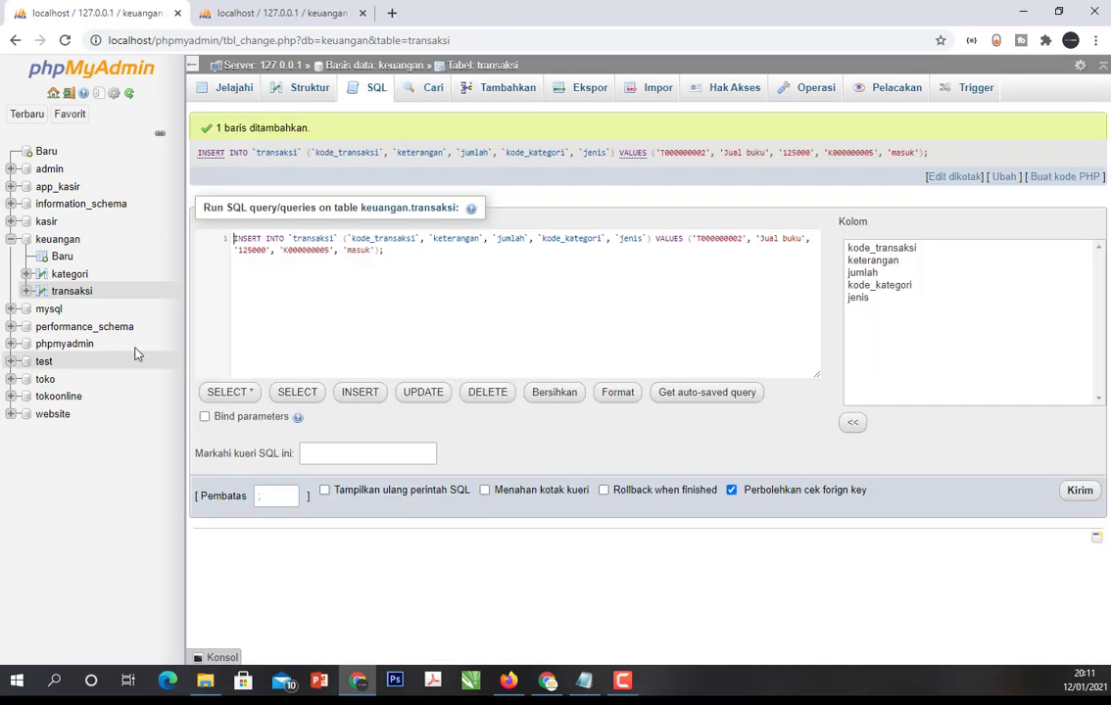
{"action": "left_click", "coordinate": [78, 294]}
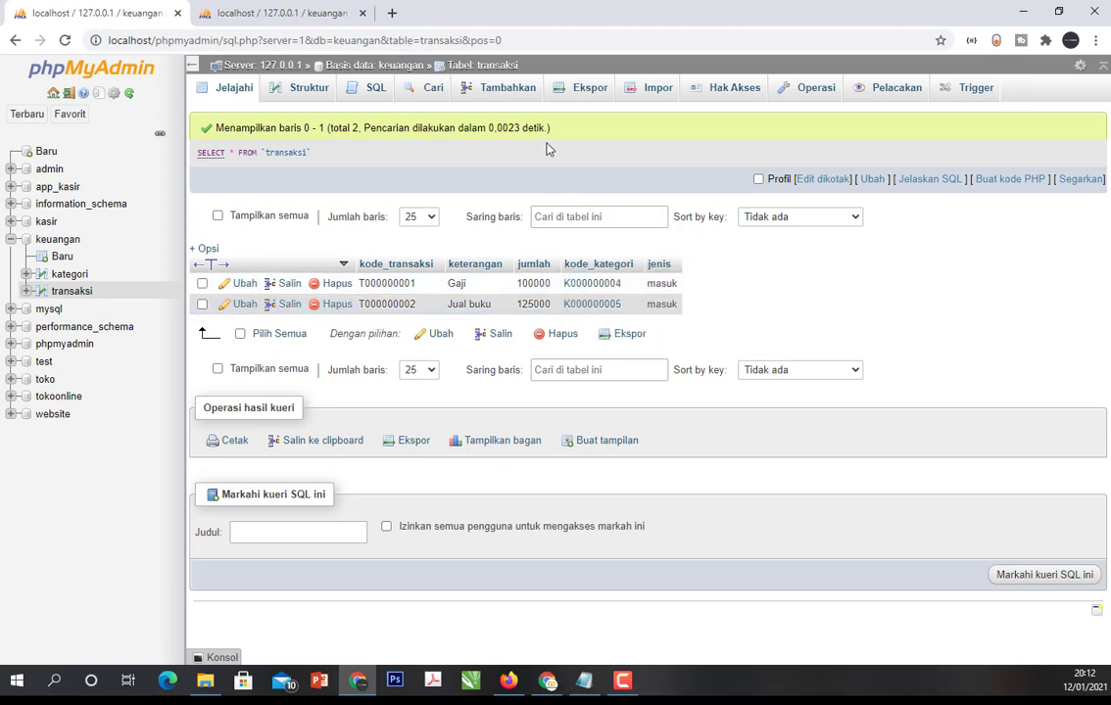
- Start a new record in the transaksi table with kode_transaksi T000000003
{"action": "left_click", "coordinate": [493, 98]}
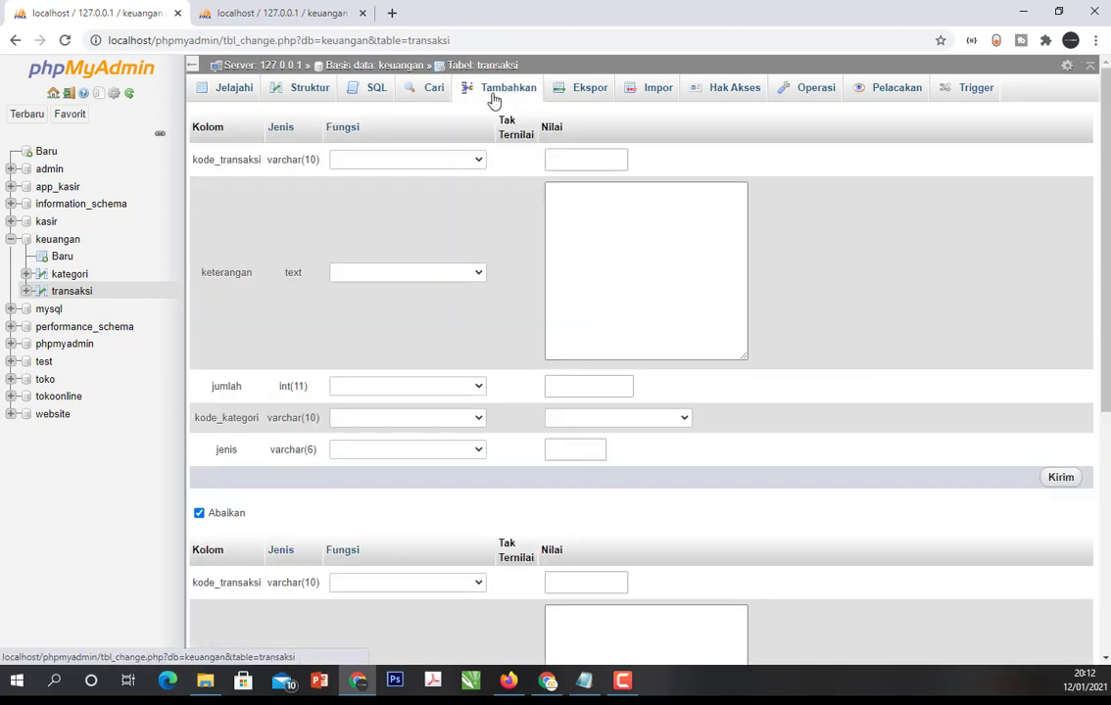
{"action": "left_click", "coordinate": [566, 157]}
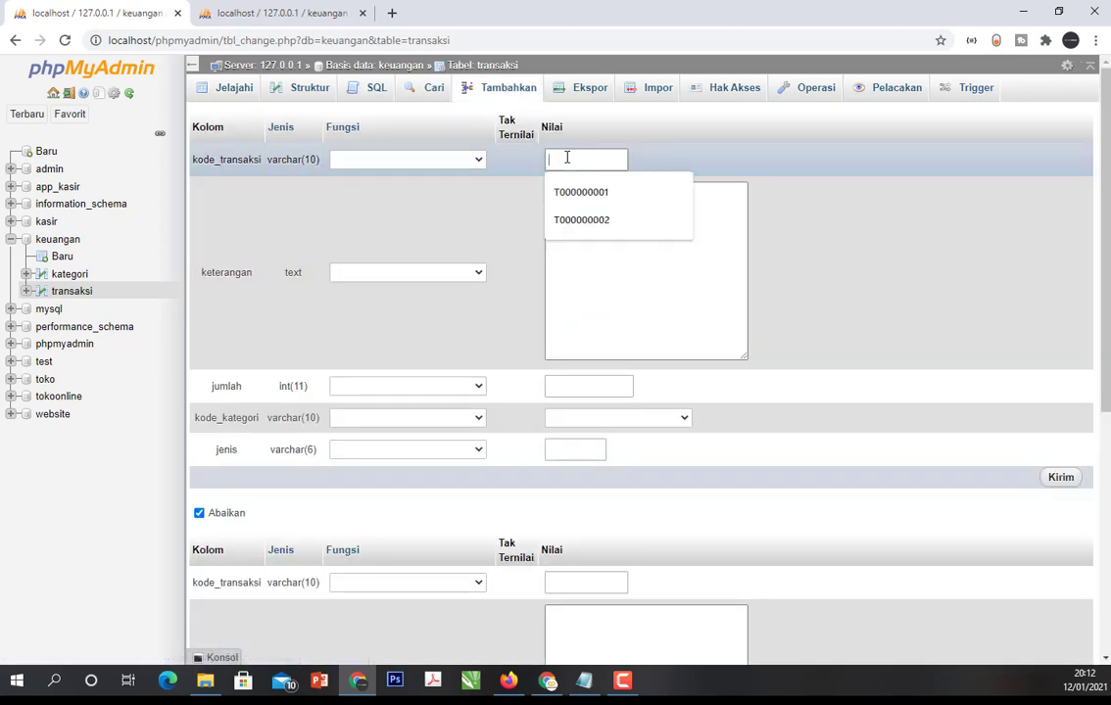
{"action": "left_click", "coordinate": [580, 217]}
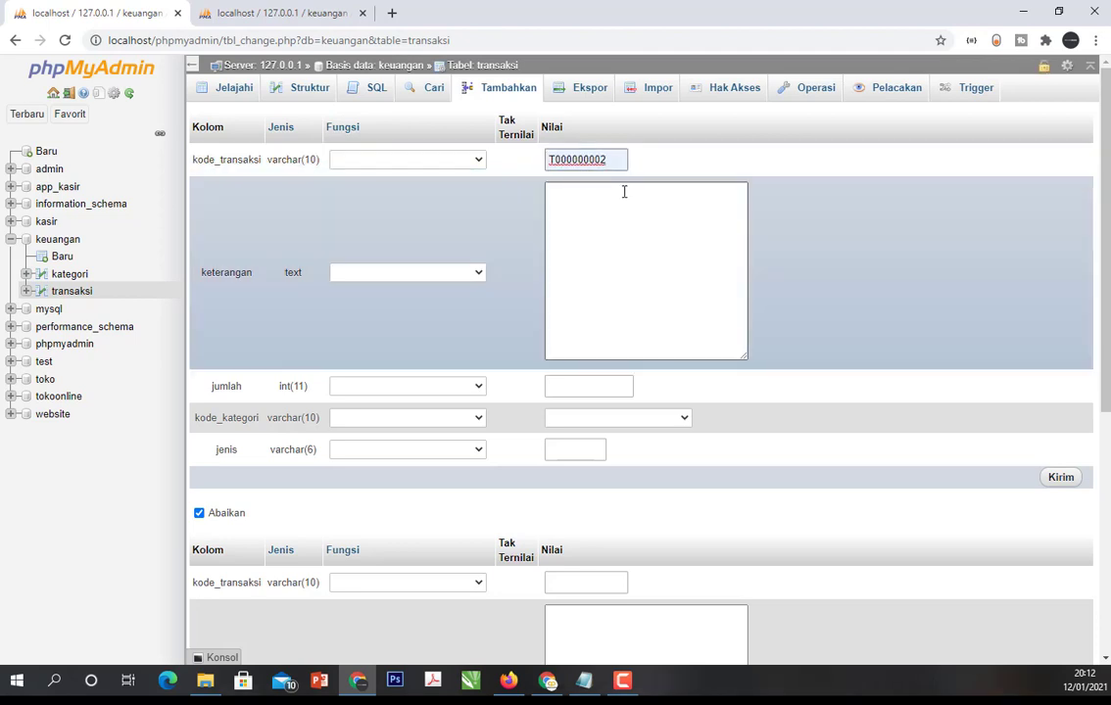
{"action": "key", "text": "BackSpace"}
{"action": "type", "text": "3"}
- Enter "Beli makan" as the transaction's keterangan and 15000 as its jumlah, checking the kategori list for the matching category
{"action": "left_click", "coordinate": [625, 192]}
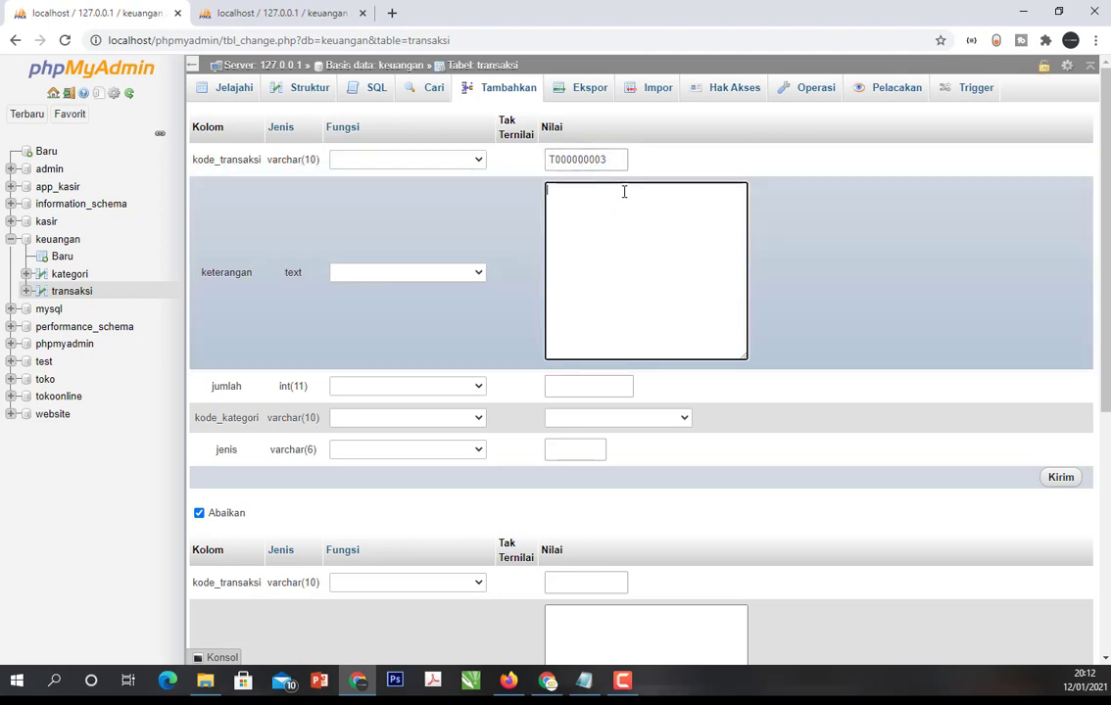
{"action": "type", "text": "Beli makan"}
{"action": "left_click", "coordinate": [279, 13]}
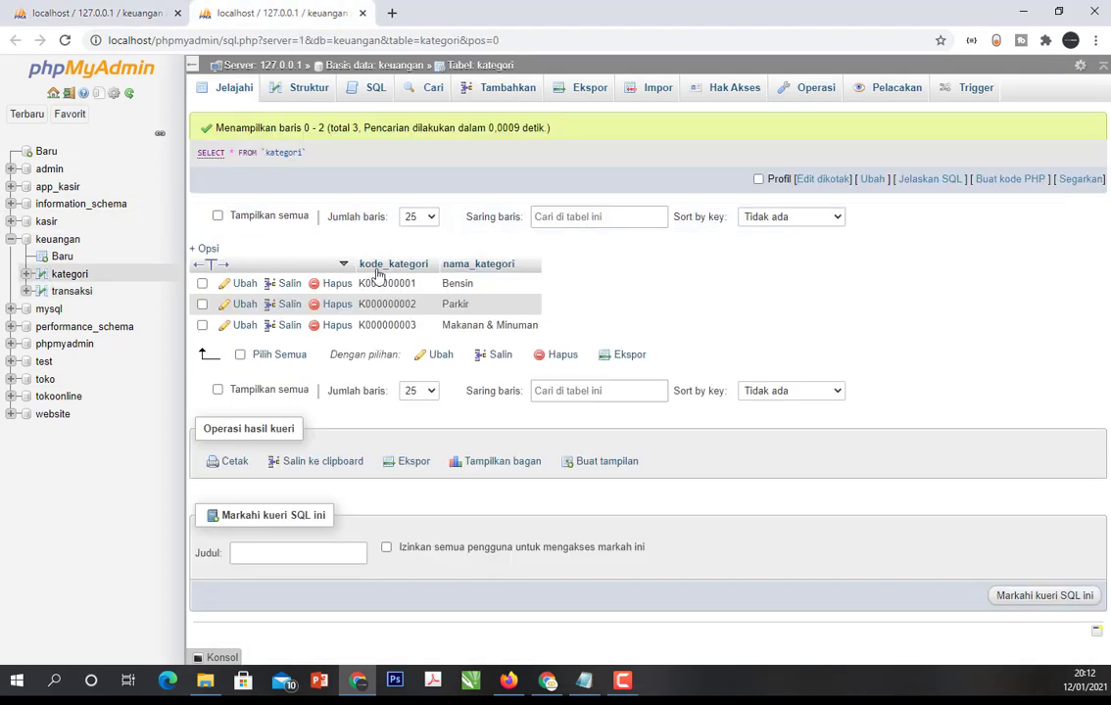
{"action": "left_click", "coordinate": [127, 7]}
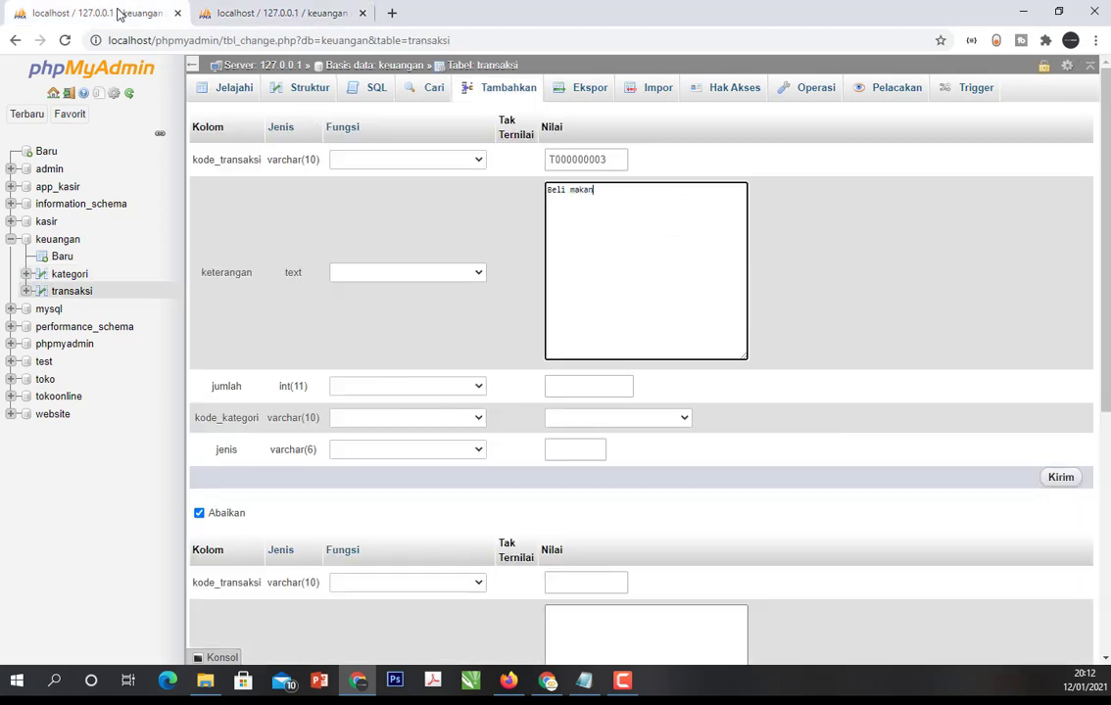
{"action": "left_click", "coordinate": [606, 385]}
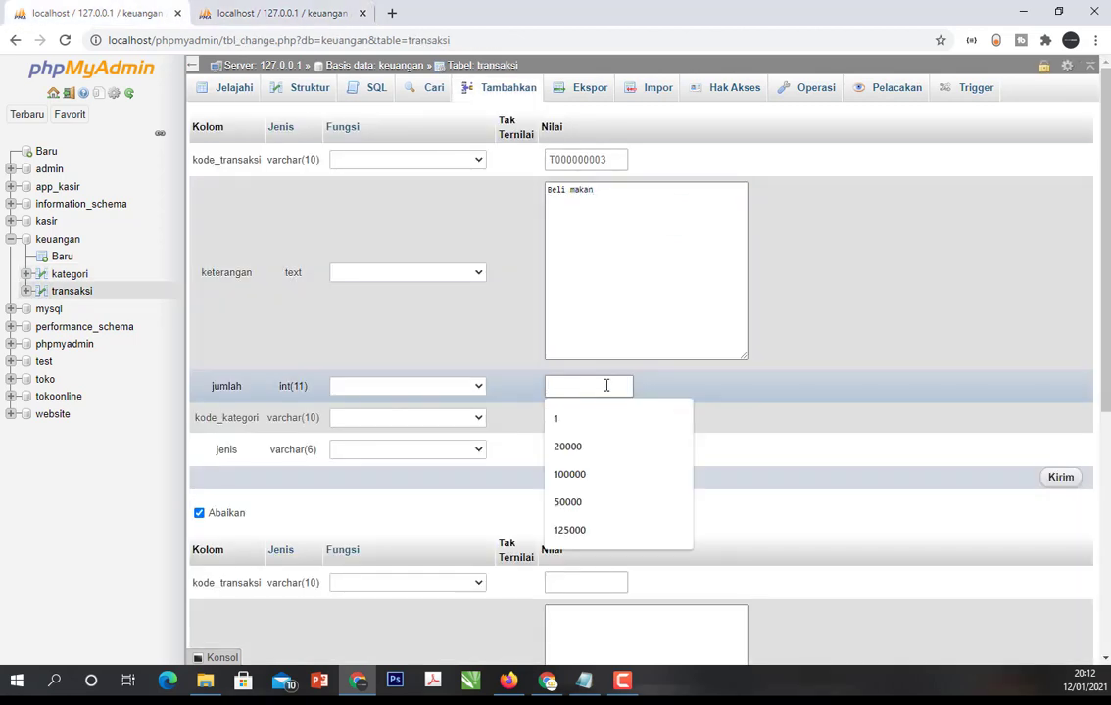
{"action": "type", "text": "15000"}
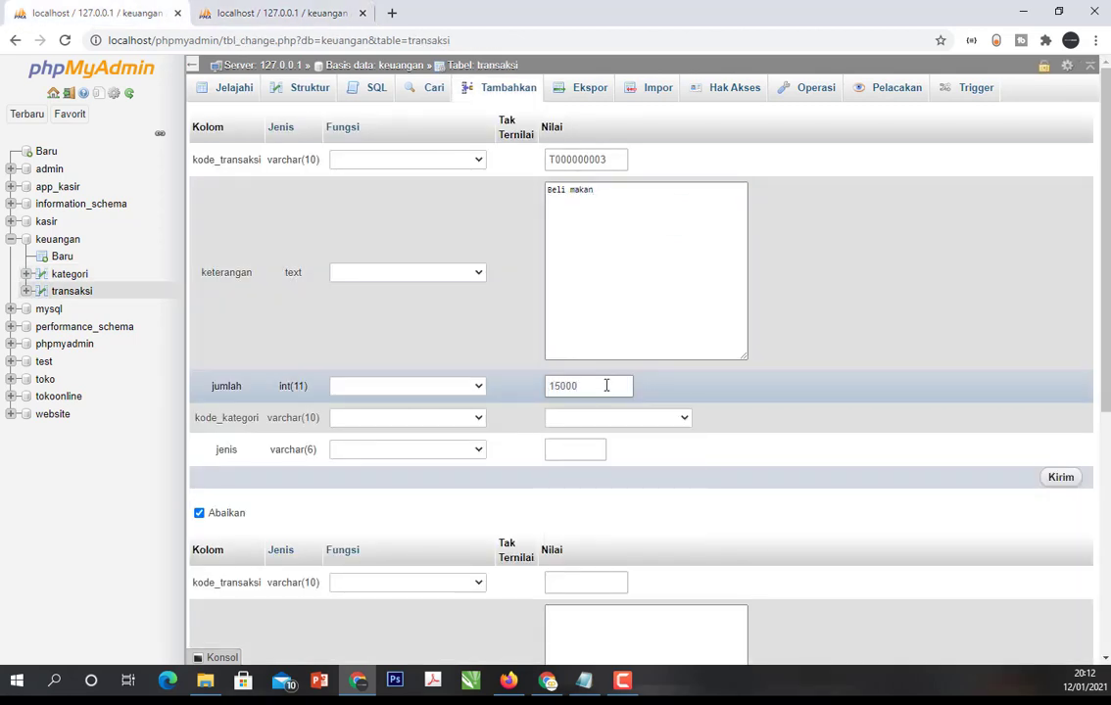
- Assign category K000000003 and jenis "keluar" to the Beli makan transaction and insert the row
{"action": "left_click", "coordinate": [616, 421]}
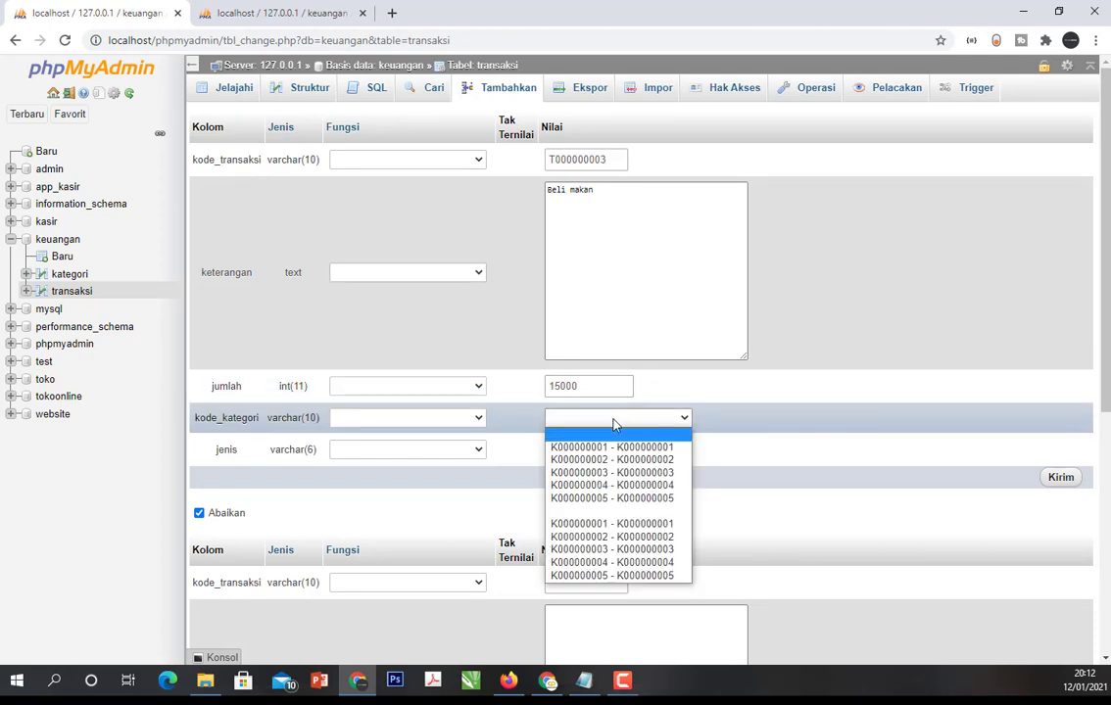
{"action": "left_click", "coordinate": [609, 474]}
{"action": "left_click", "coordinate": [580, 449]}
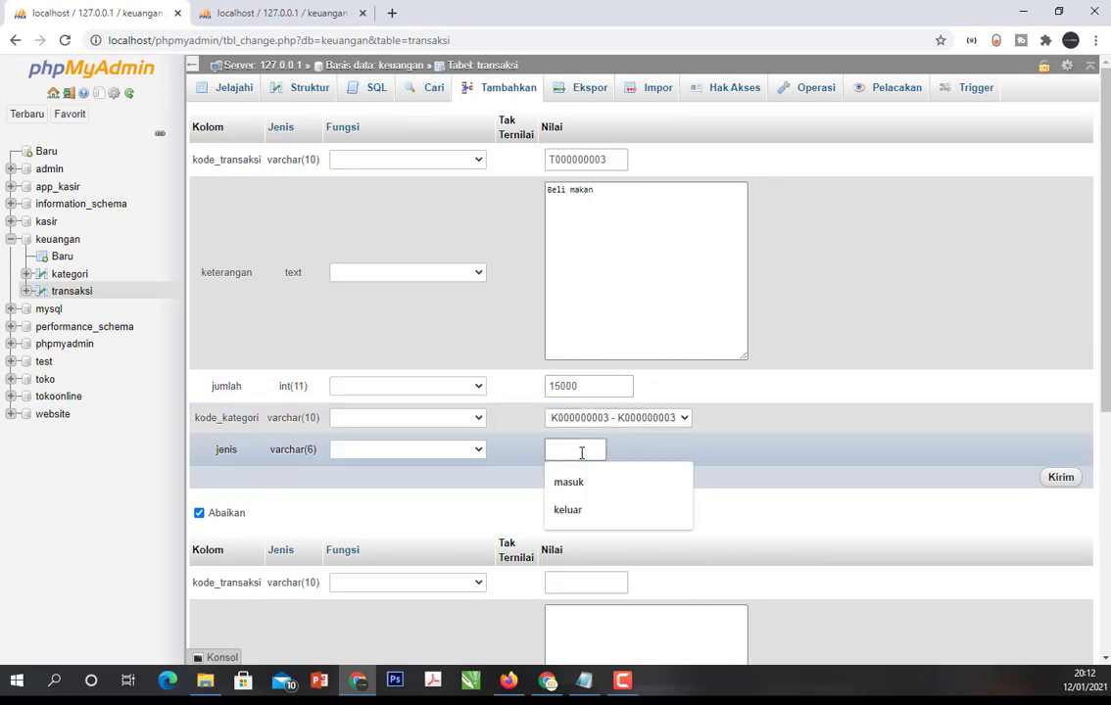
{"action": "type", "text": "keluar"}
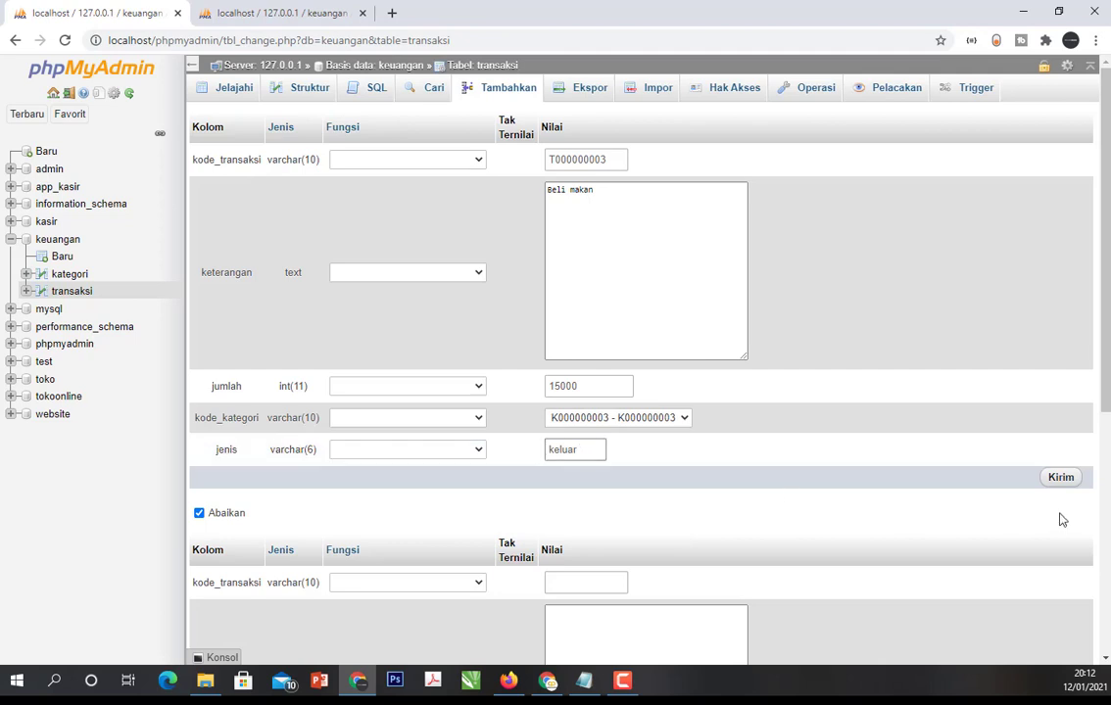
{"action": "left_click", "coordinate": [1063, 480]}
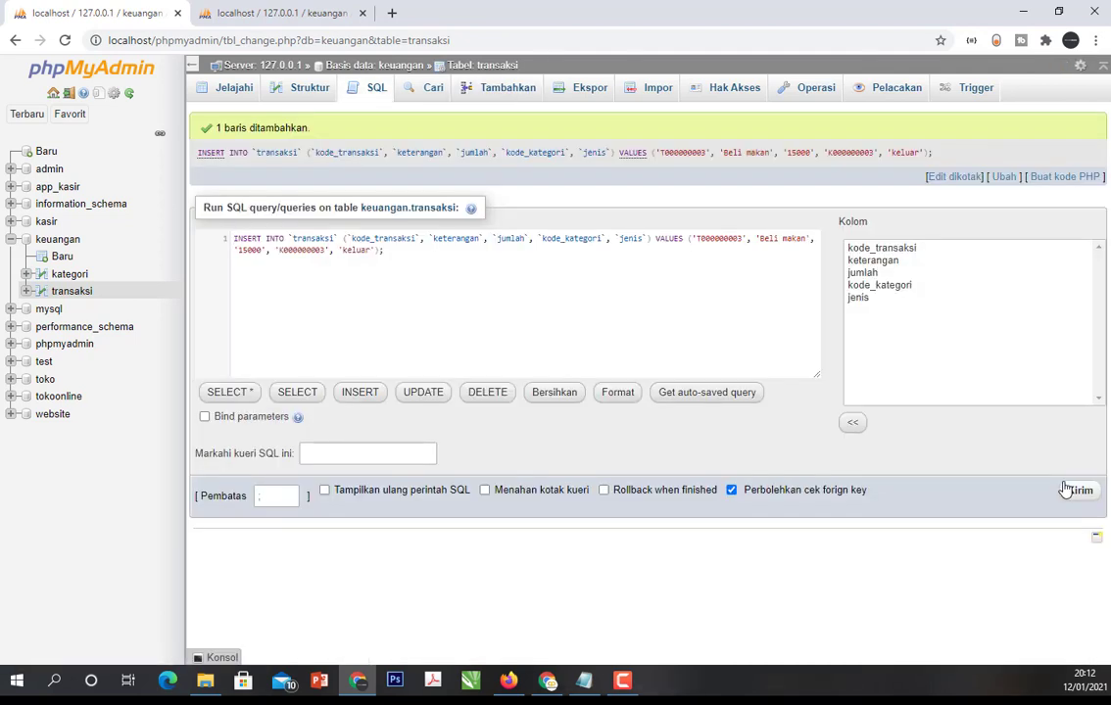
{"action": "left_click", "coordinate": [87, 294]}
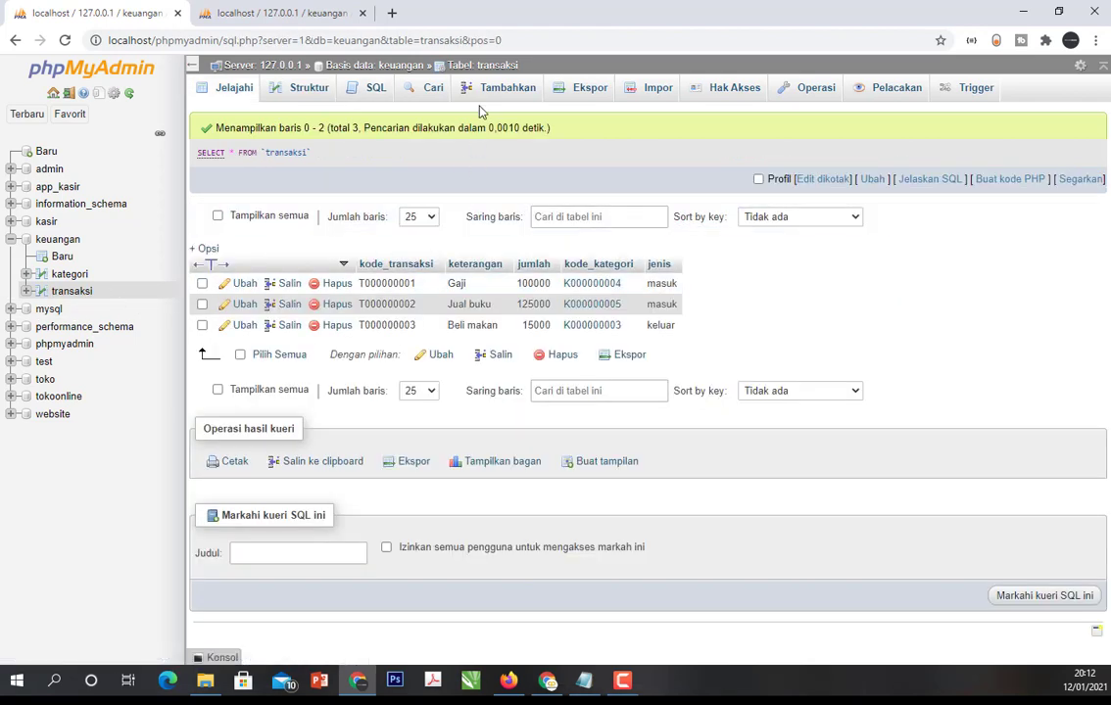
- Check the kategori list and start a new transaksi record with kode_transaksi T000000004
{"action": "left_click", "coordinate": [231, 12]}
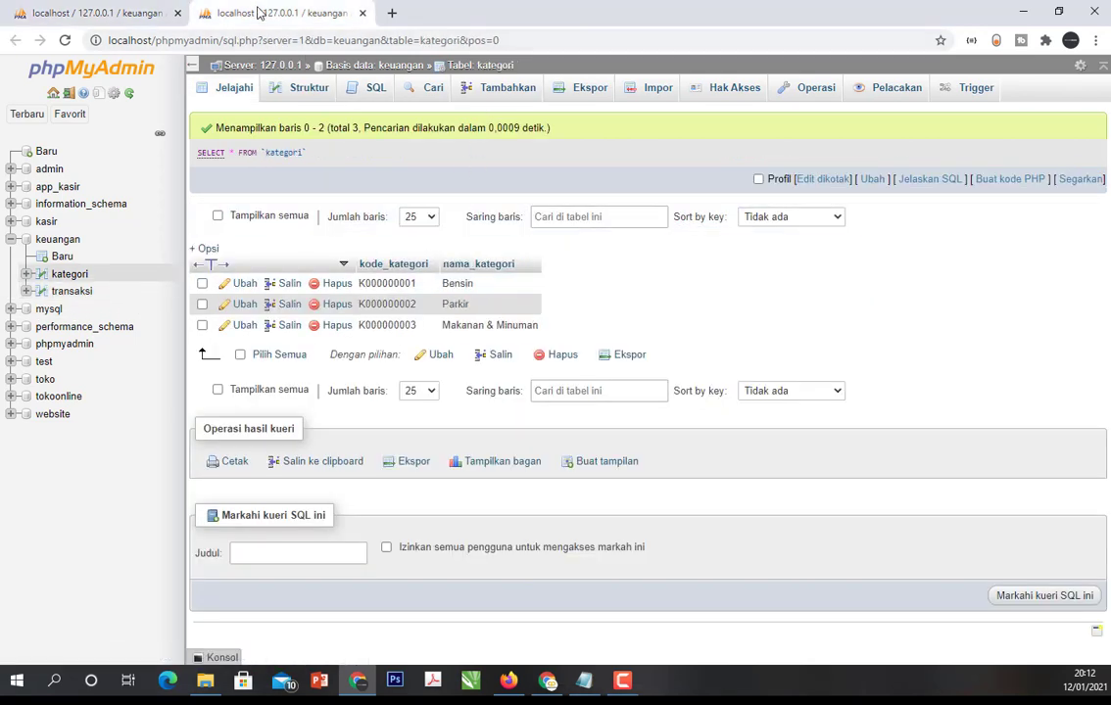
{"action": "left_click", "coordinate": [112, 10]}
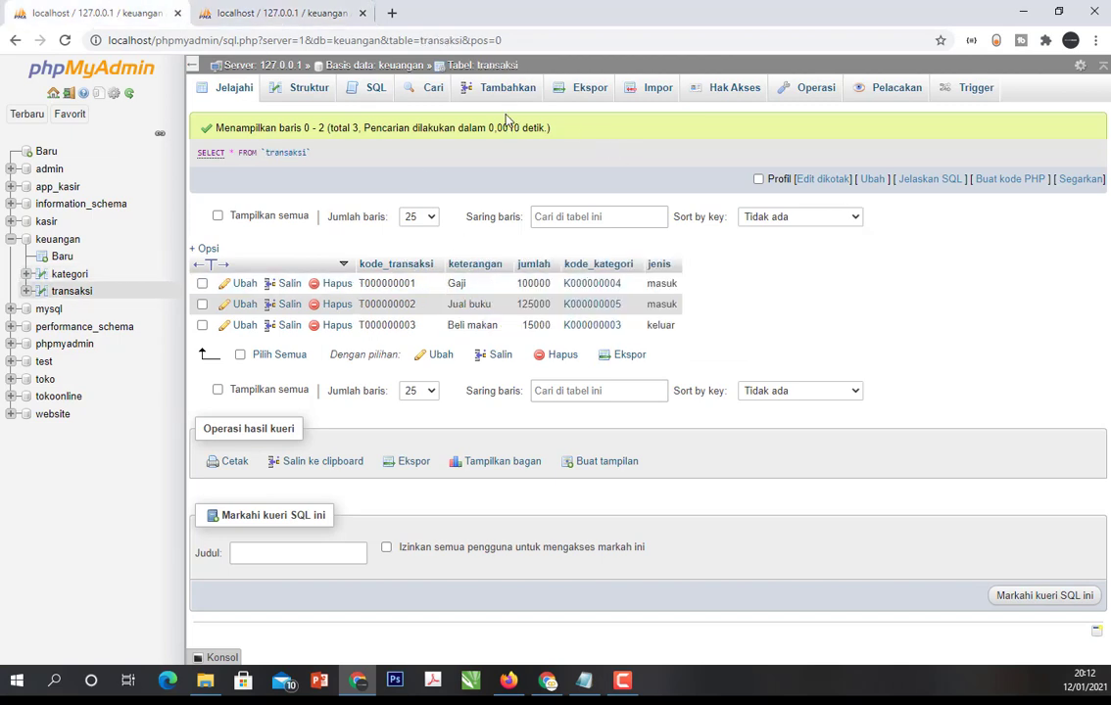
{"action": "left_click", "coordinate": [516, 94]}
{"action": "left_click", "coordinate": [563, 162]}
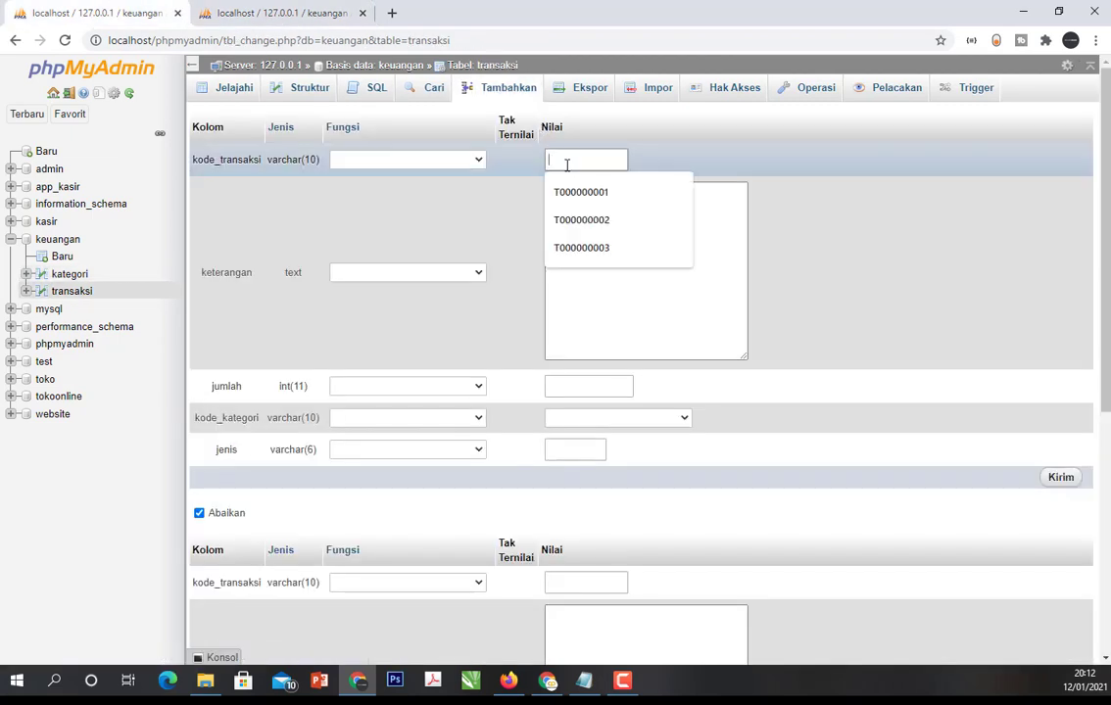
{"action": "left_click", "coordinate": [591, 247]}
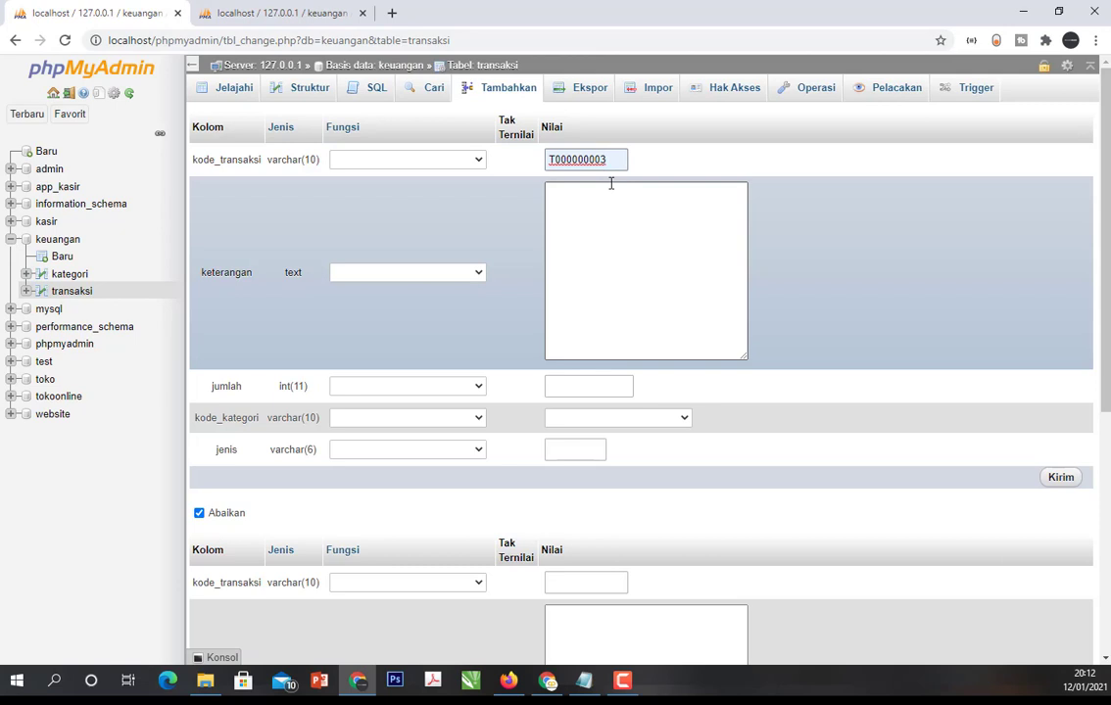
{"action": "key", "text": "BackSpace"}
{"action": "type", "text": "4"}
- Enter "ngisi pertamax" as the transaction's keterangan and 20000 as its jumlah
{"action": "left_click", "coordinate": [610, 189]}
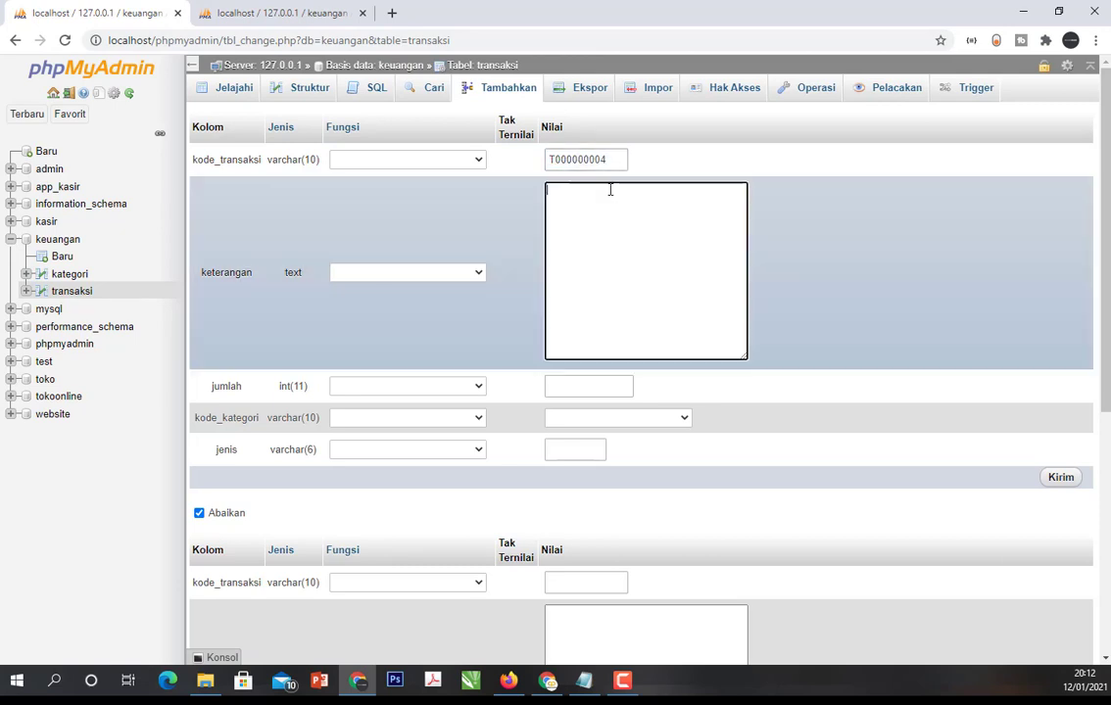
{"action": "type", "text": "ngisi pertamax"}
{"action": "left_click", "coordinate": [577, 387]}
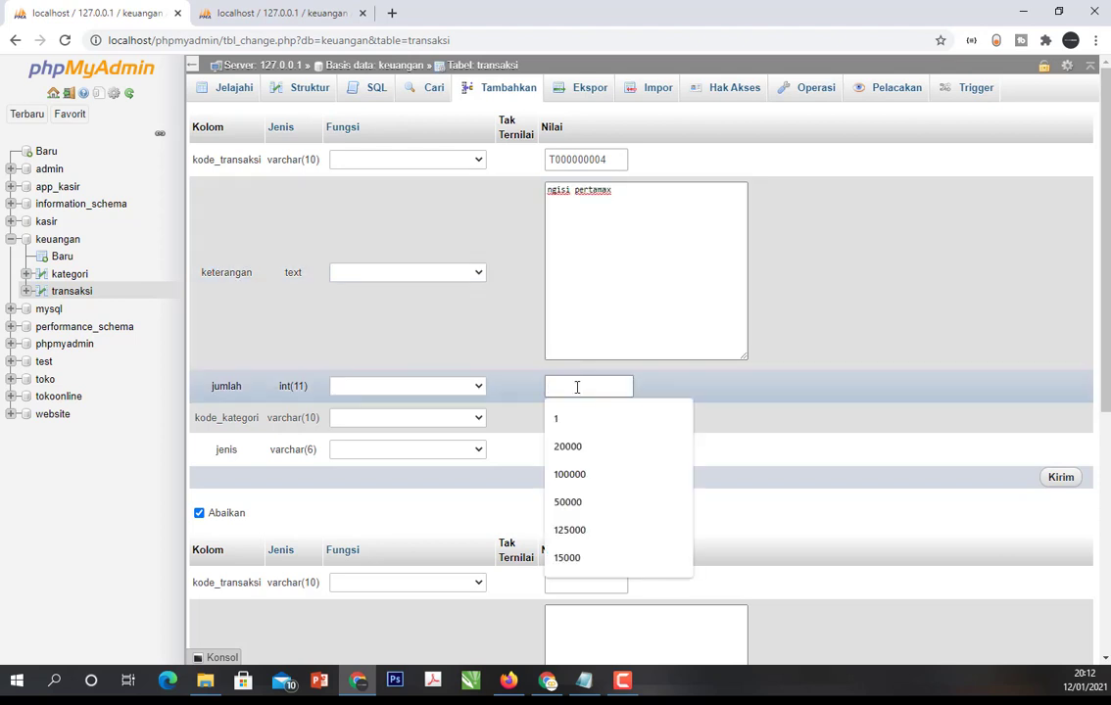
{"action": "type", "text": "20000"}
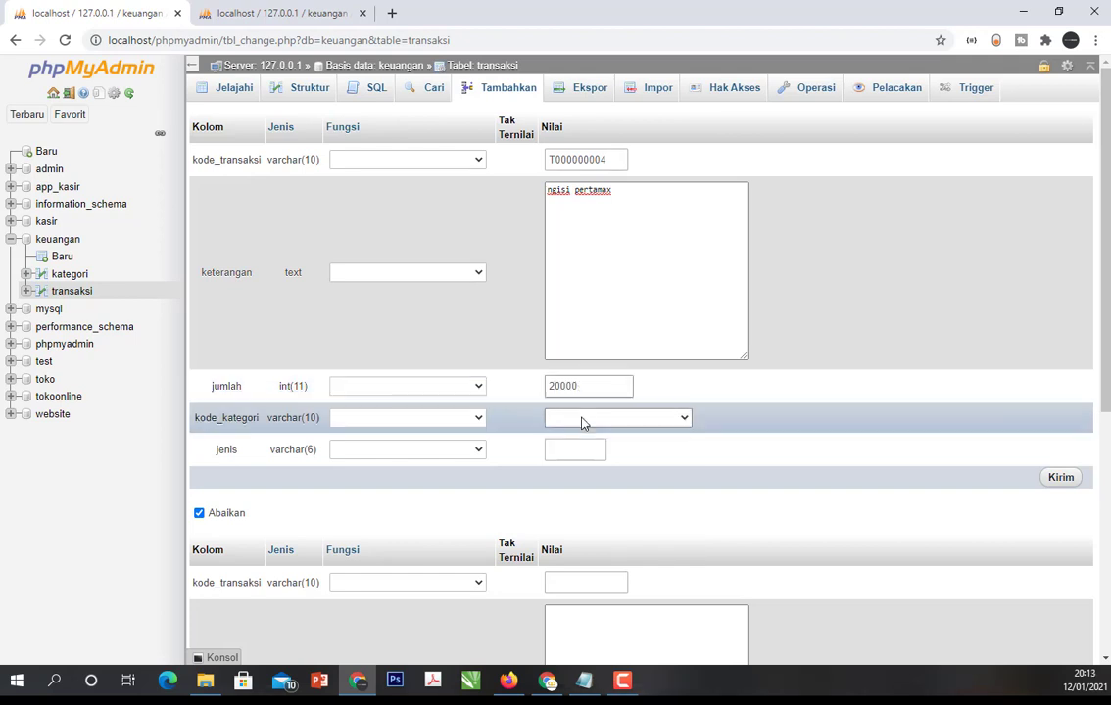
- Assign category K000000001 and jenis "keluar" to the ngisi pertamax transaction and insert the row
{"action": "left_click", "coordinate": [583, 422]}
{"action": "left_click", "coordinate": [588, 447]}
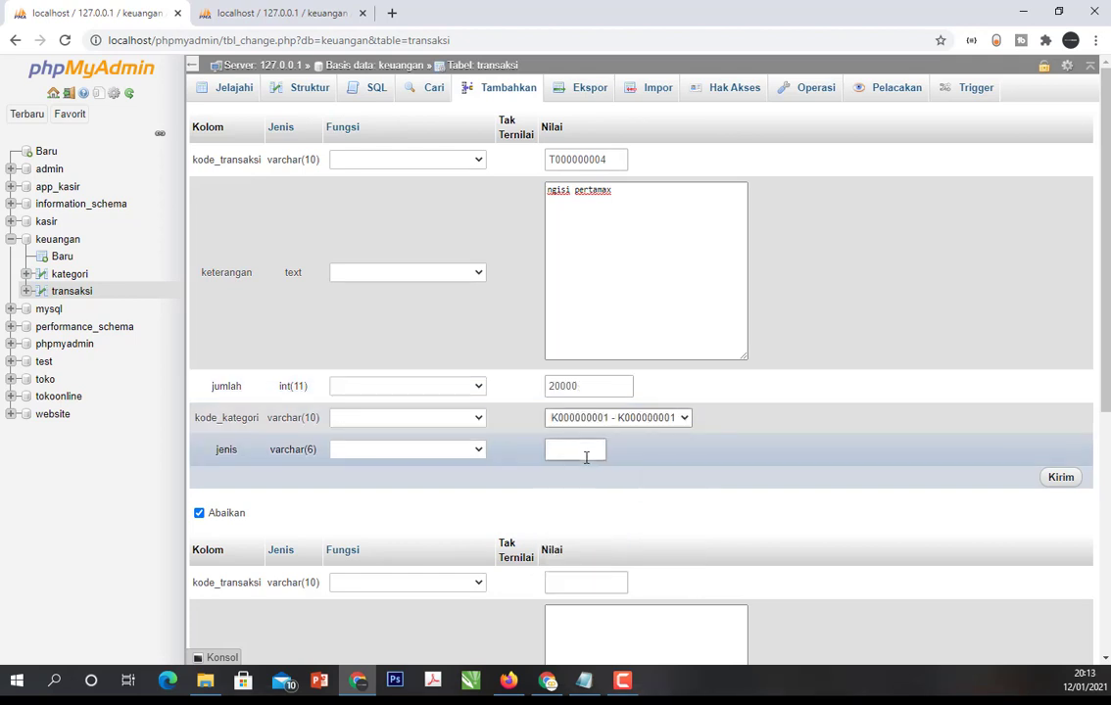
{"action": "left_click", "coordinate": [586, 453]}
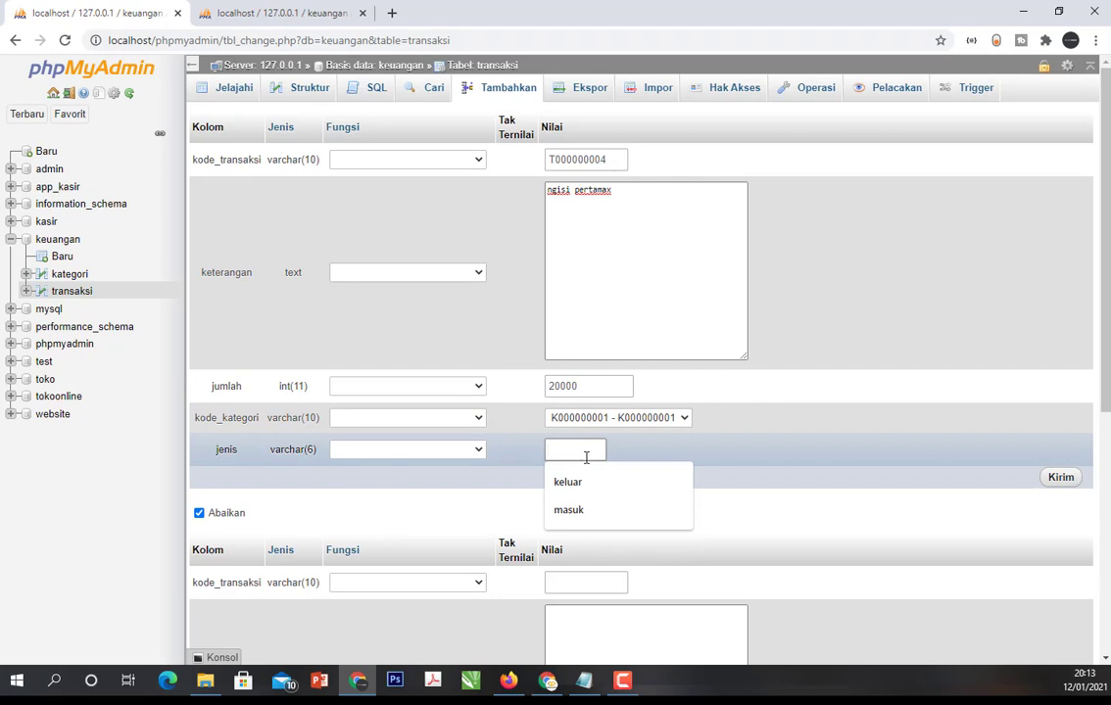
{"action": "type", "text": "keluar"}
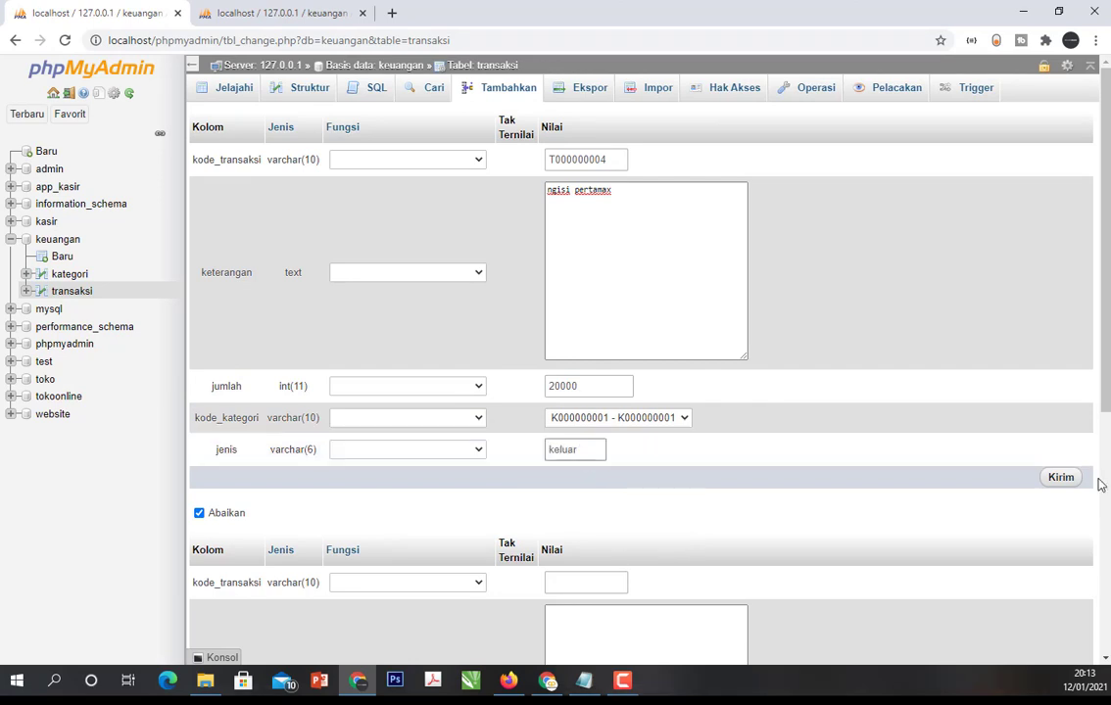
{"action": "left_click", "coordinate": [1063, 484]}
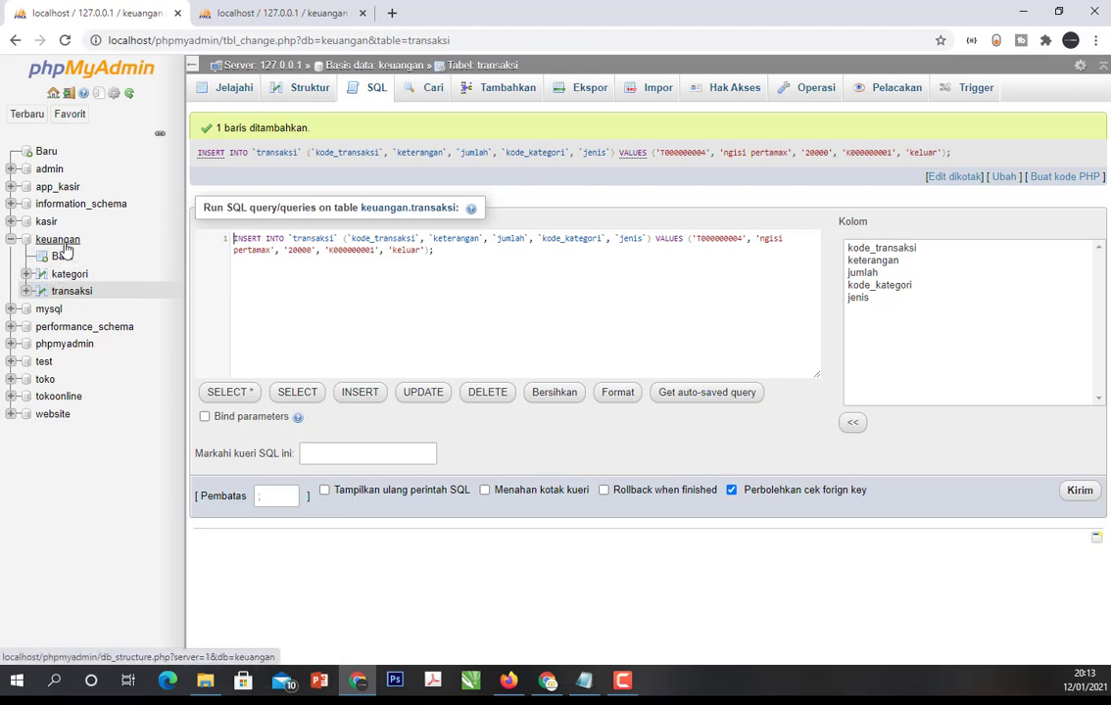
{"action": "left_click", "coordinate": [72, 292]}
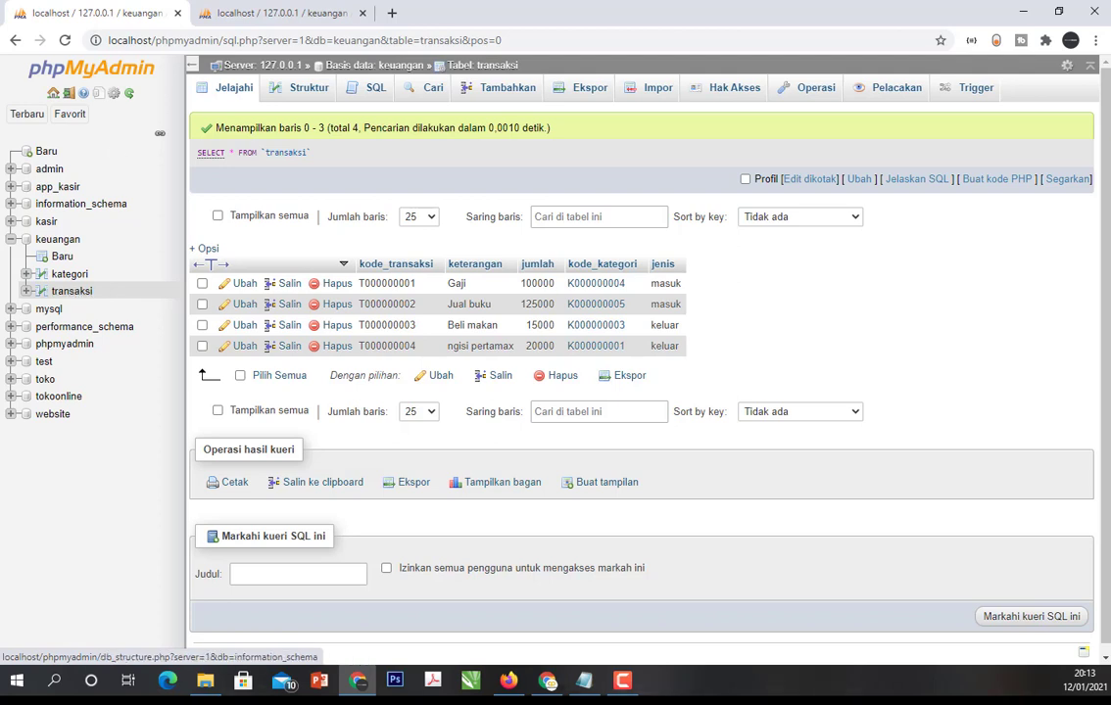
- Open an SQL query on the transaksi table and remove the WHERE 1 clause and the asterisk from the SELECT statement
{"action": "left_click", "coordinate": [359, 94]}
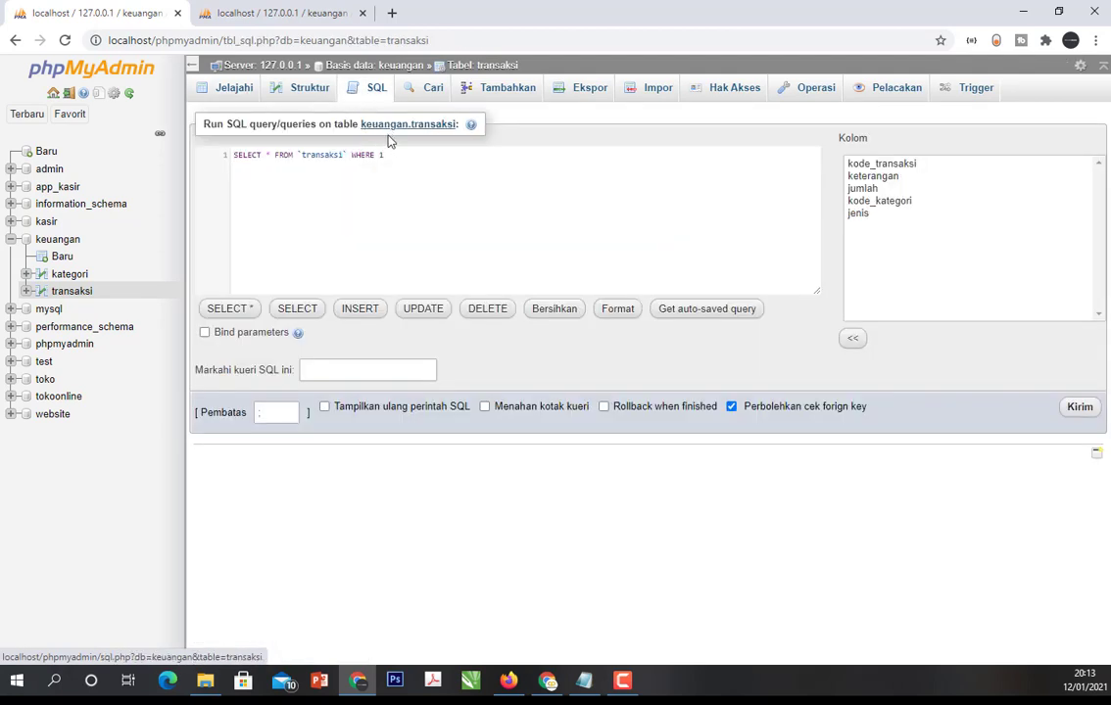
{"action": "left_click", "coordinate": [352, 154]}
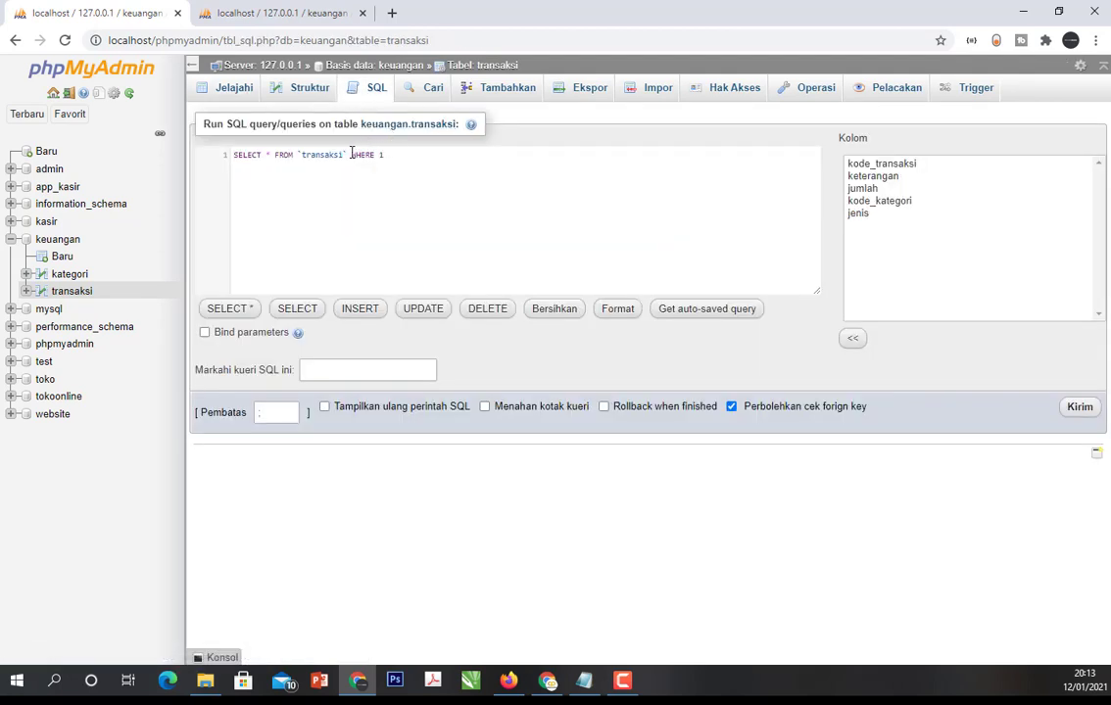
{"action": "key", "text": "shift+Home"}
{"action": "left_click", "coordinate": [359, 155]}
{"action": "left_click_drag", "start_coordinate": [355, 155], "coordinate": [406, 154]}
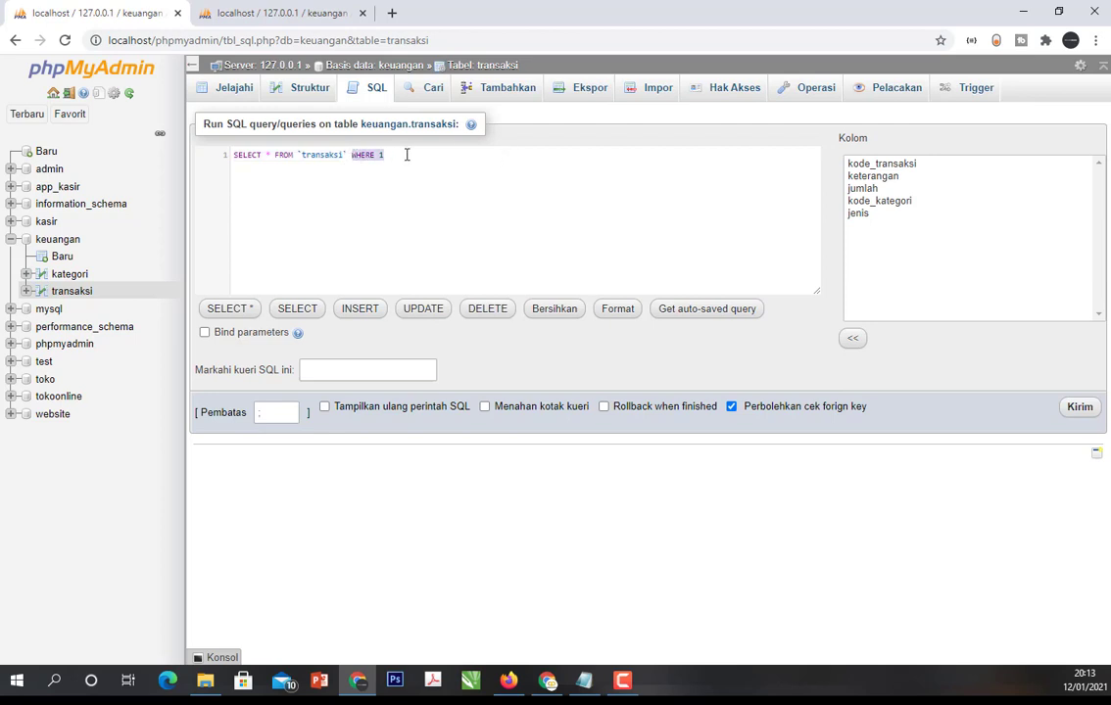
{"action": "key", "text": "BackSpace"}
{"action": "key", "text": "BackSpace"}
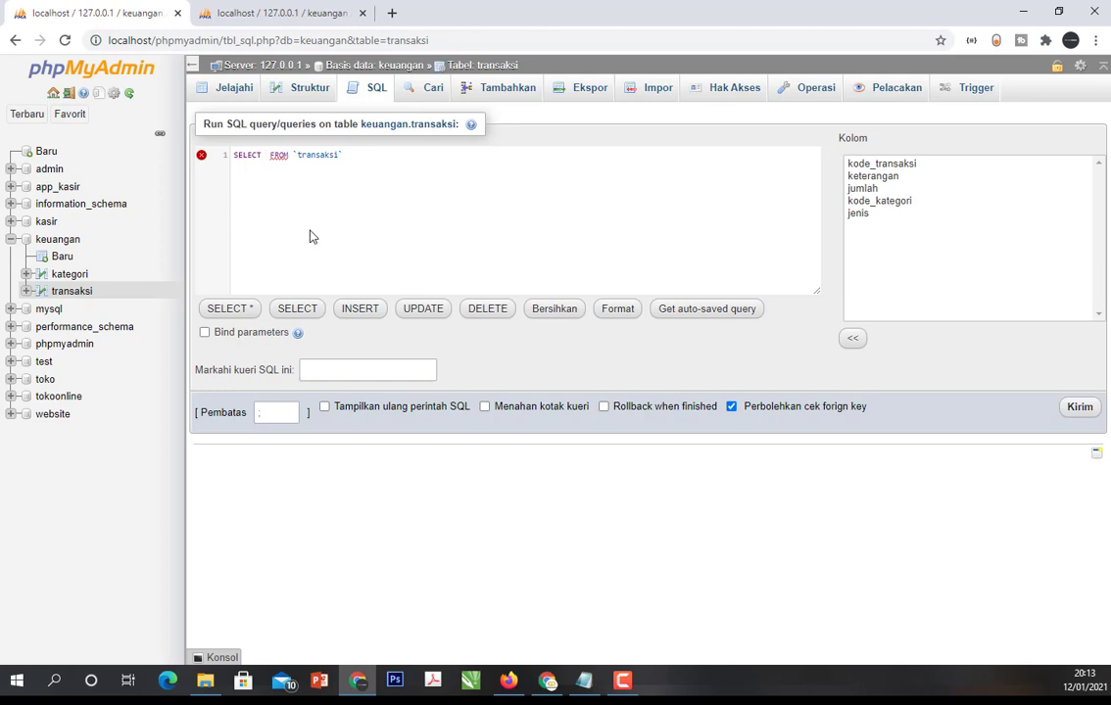
{"action": "type", "text": "sum"}
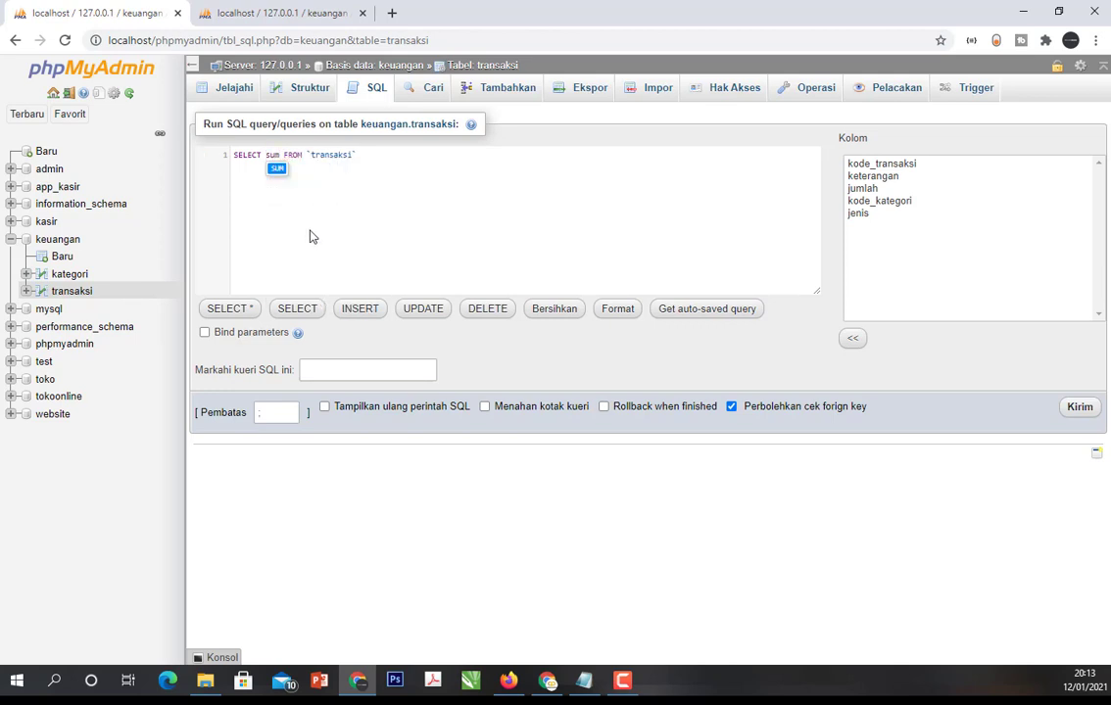
{"action": "key", "text": "BackSpace"}
{"action": "key", "text": "BackSpace"}
{"action": "key", "text": "BackSpace"}
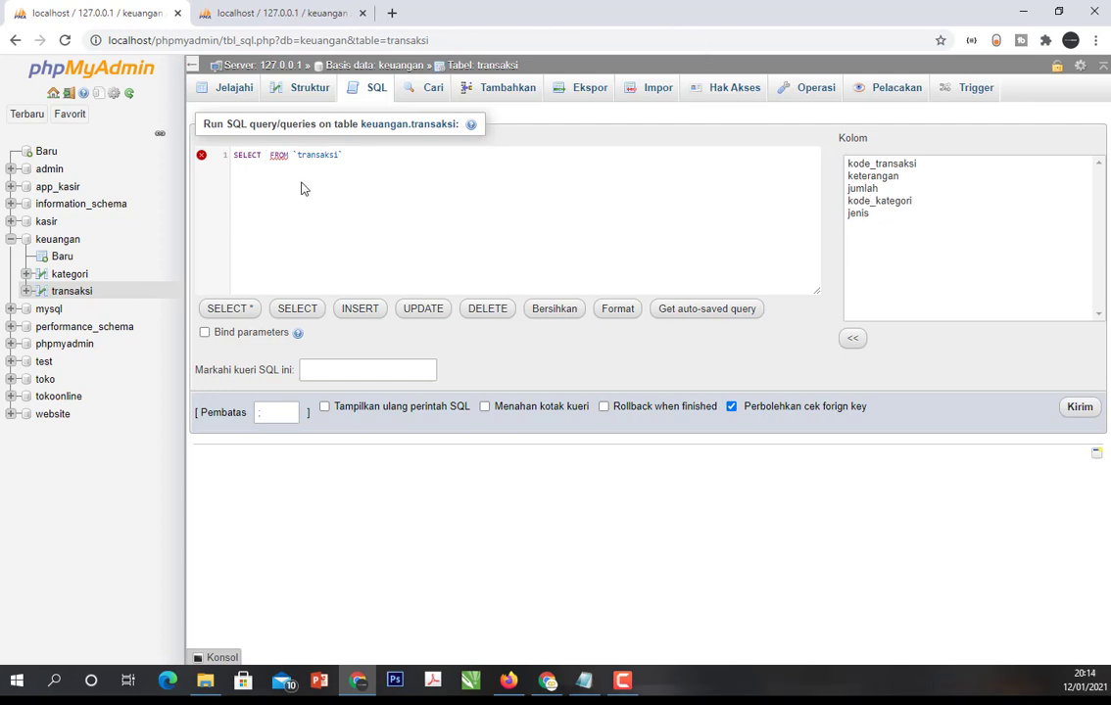
- Fill in the SELECT list of the transaksi query with jenis, SUM(jumlah) AS jumlah
{"action": "type", "text": "jenis, SUM"}
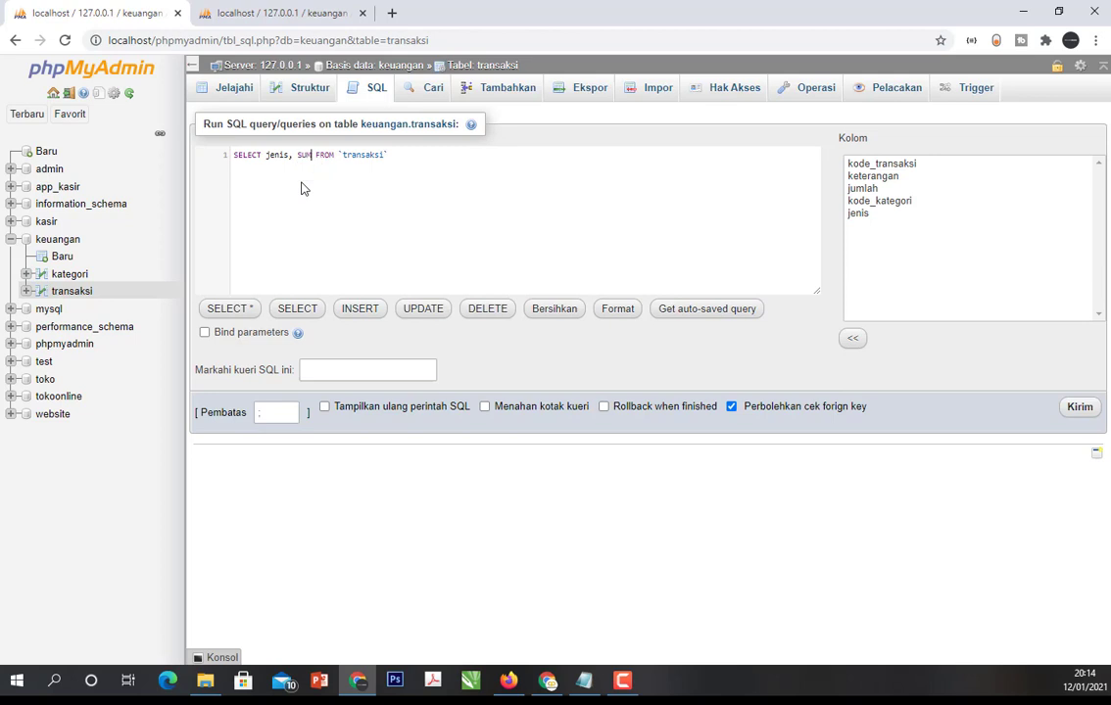
{"action": "type", "text": "("}
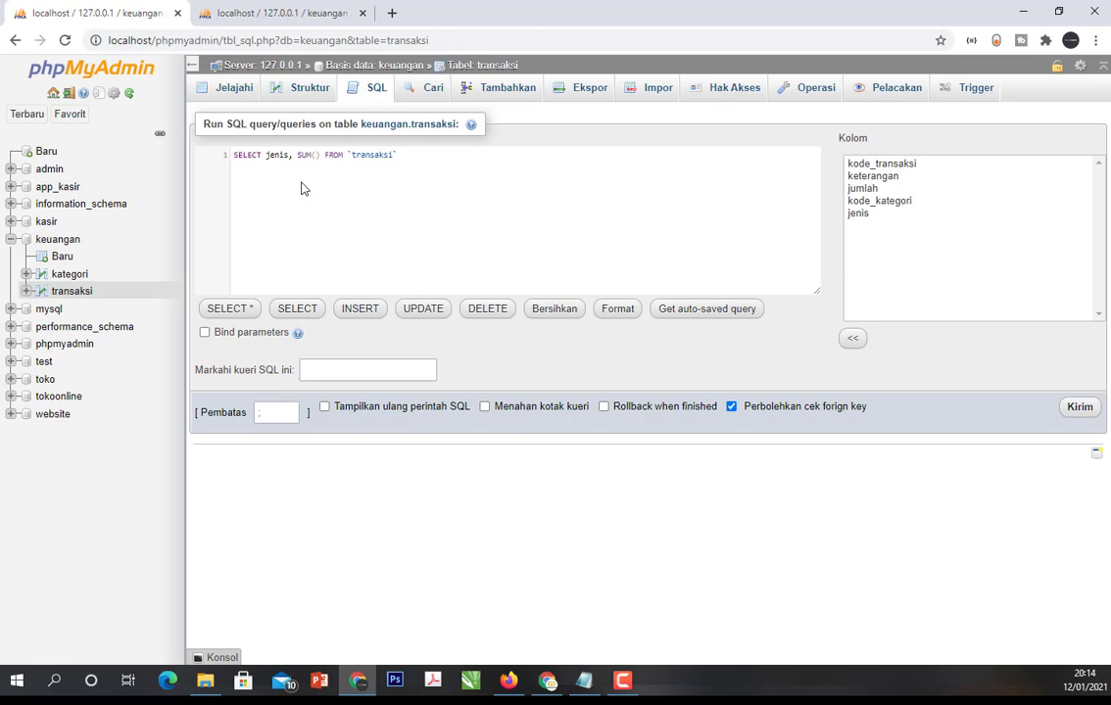
{"action": "type", "text": "jumlah) AS "}
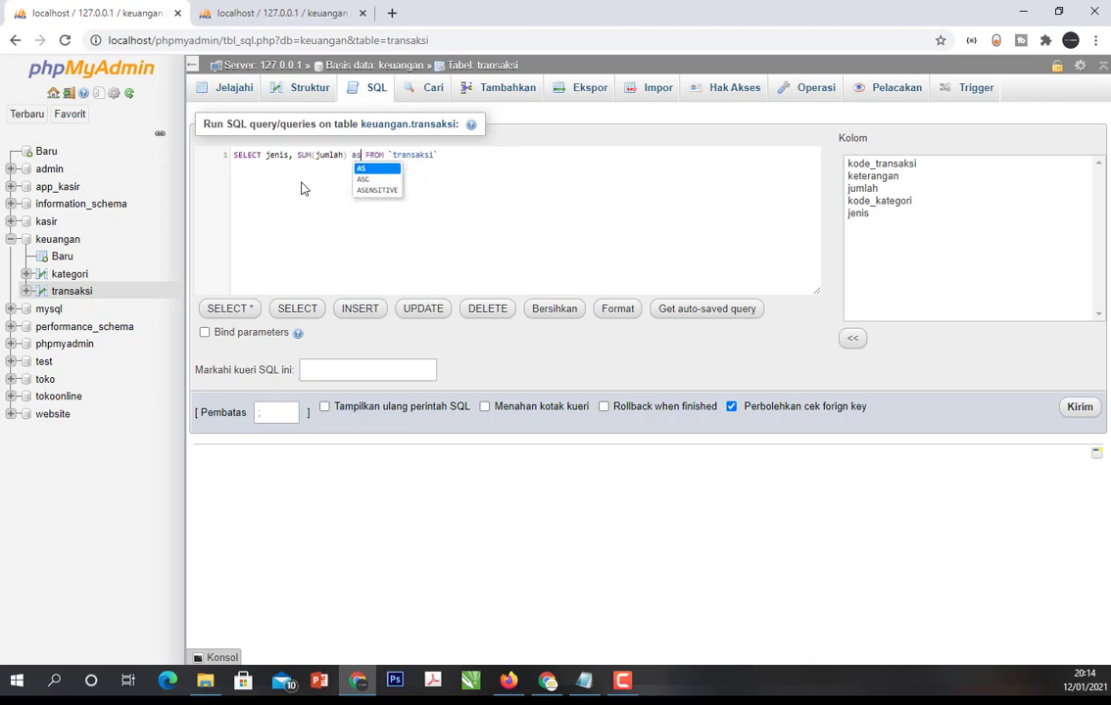
{"action": "type", "text": "jumlah"}
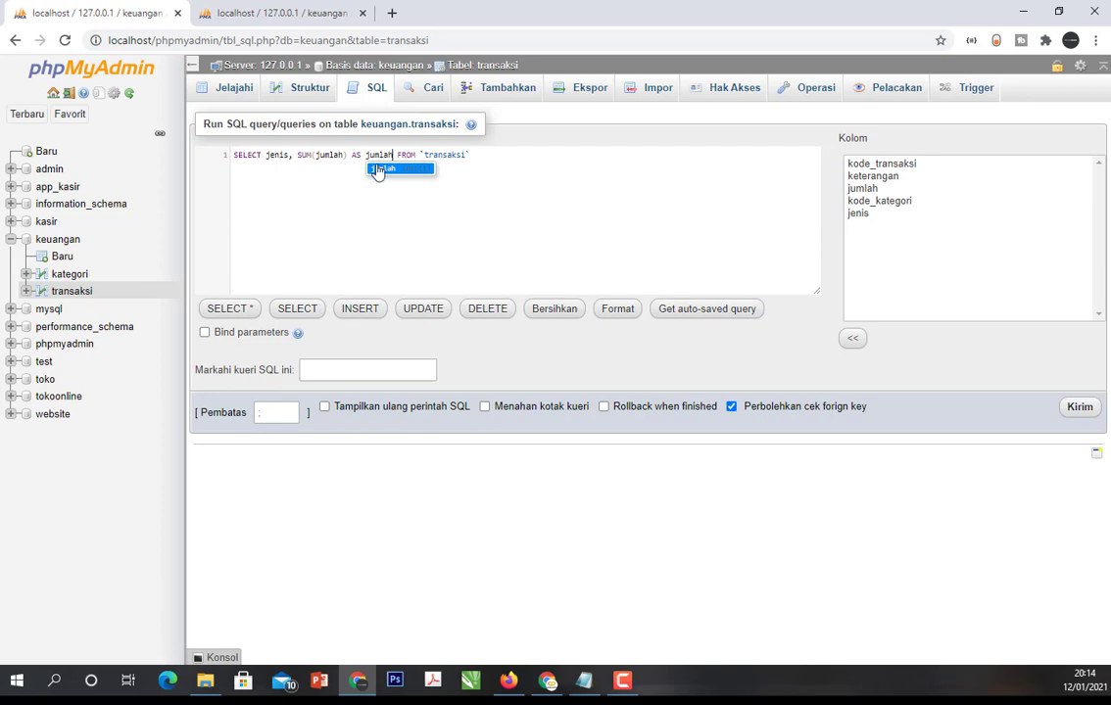
- Append GROUP BY jenis on a new line of the query and run it
{"action": "left_click", "coordinate": [490, 154]}
{"action": "type", "text": "gro"}
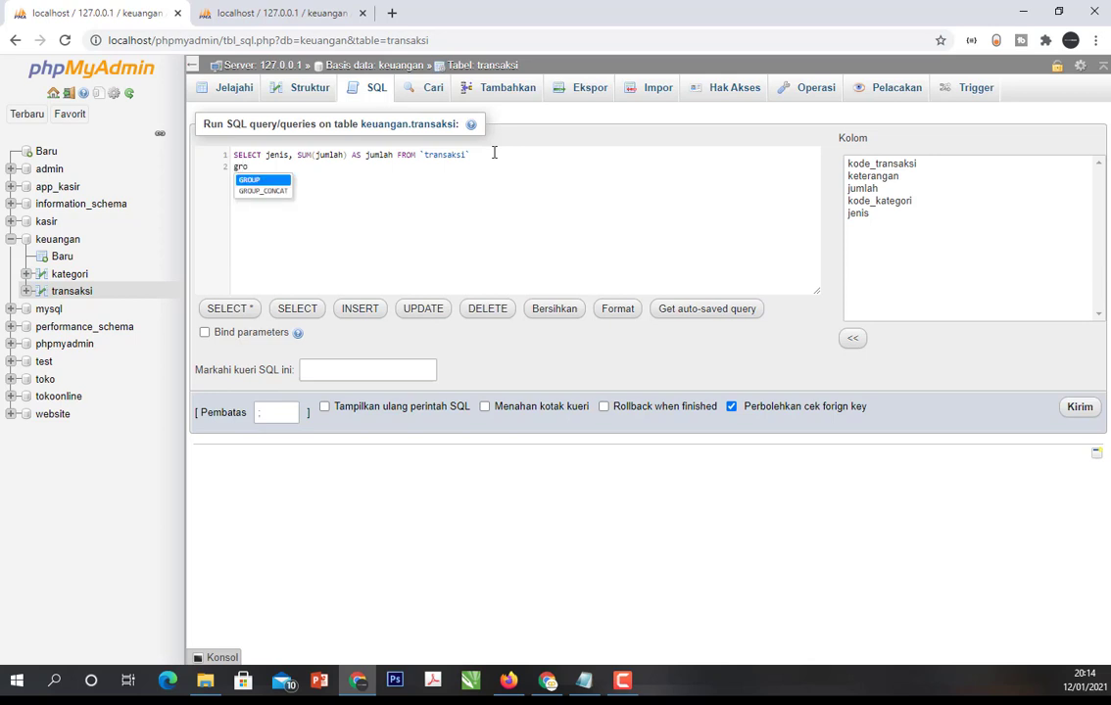
{"action": "key", "text": "Return"}
{"action": "type", "text": "by"}
{"action": "key", "text": "Return"}
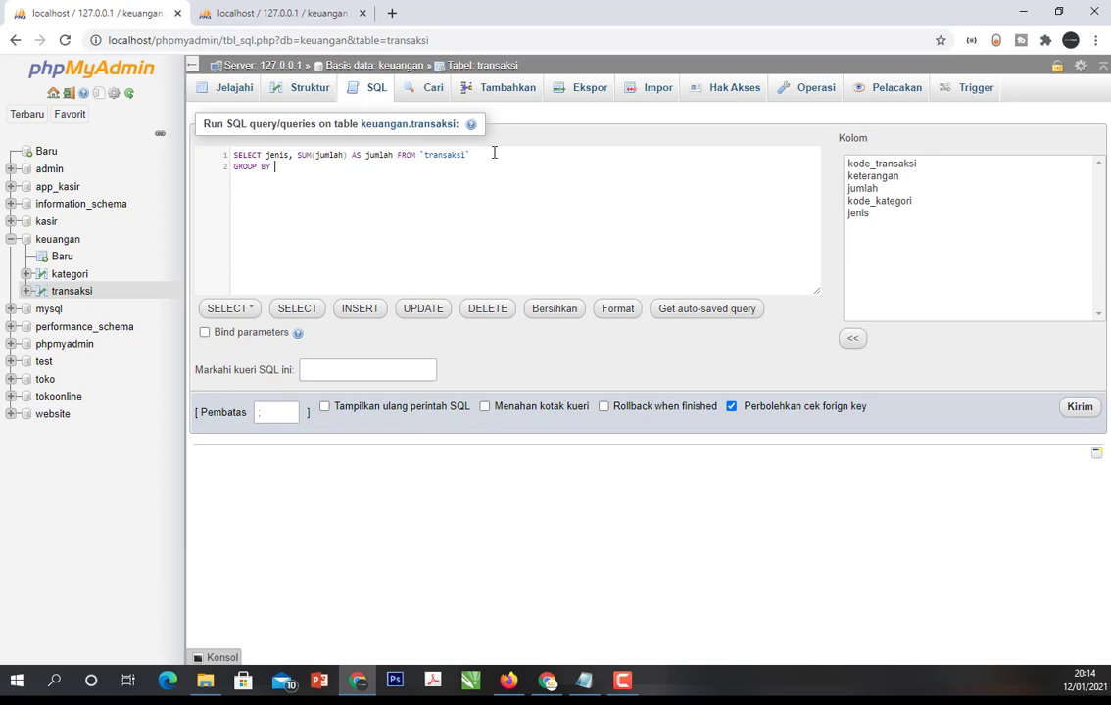
{"action": "type", "text": "jen"}
{"action": "key", "text": "Return"}
{"action": "left_click", "coordinate": [1080, 407]}
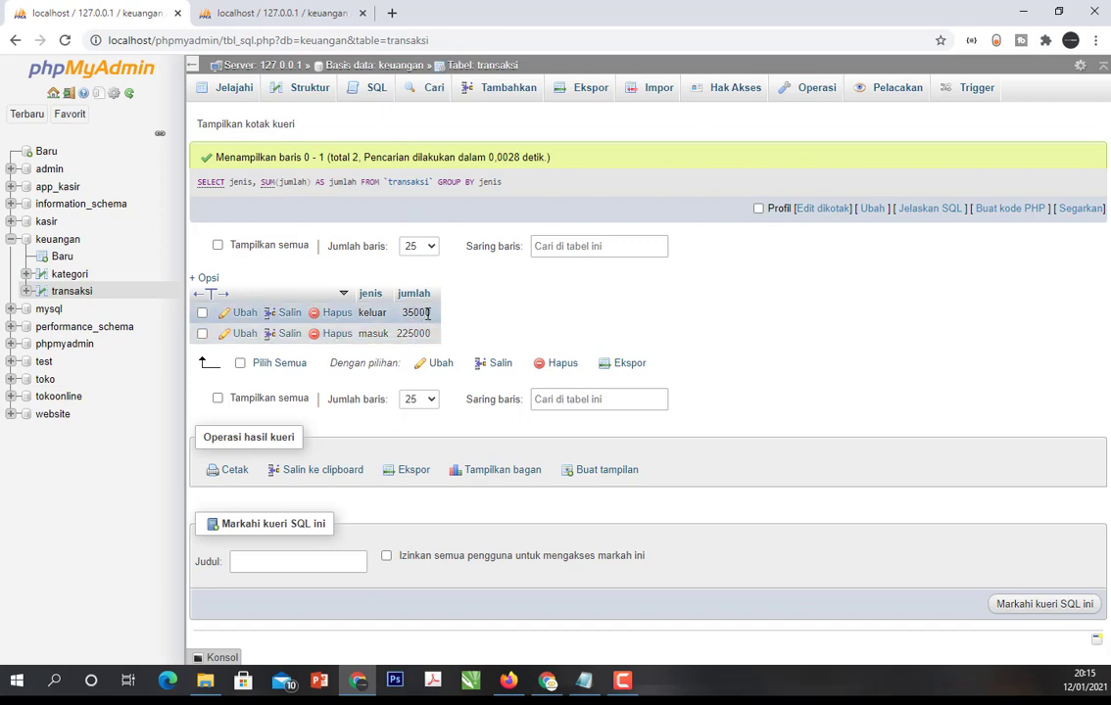
- Browse the transaksi rows in the second browser tab and open the Windows Calculator beside the jumlah values
{"action": "left_click", "coordinate": [281, 13]}
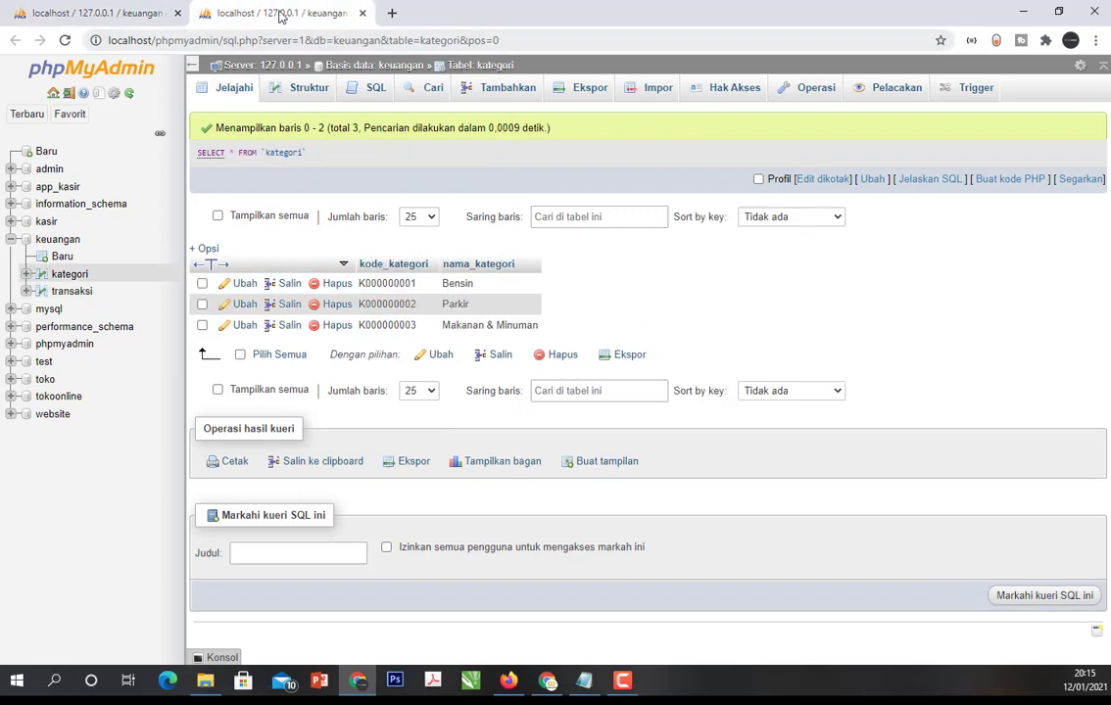
{"action": "left_click", "coordinate": [77, 291]}
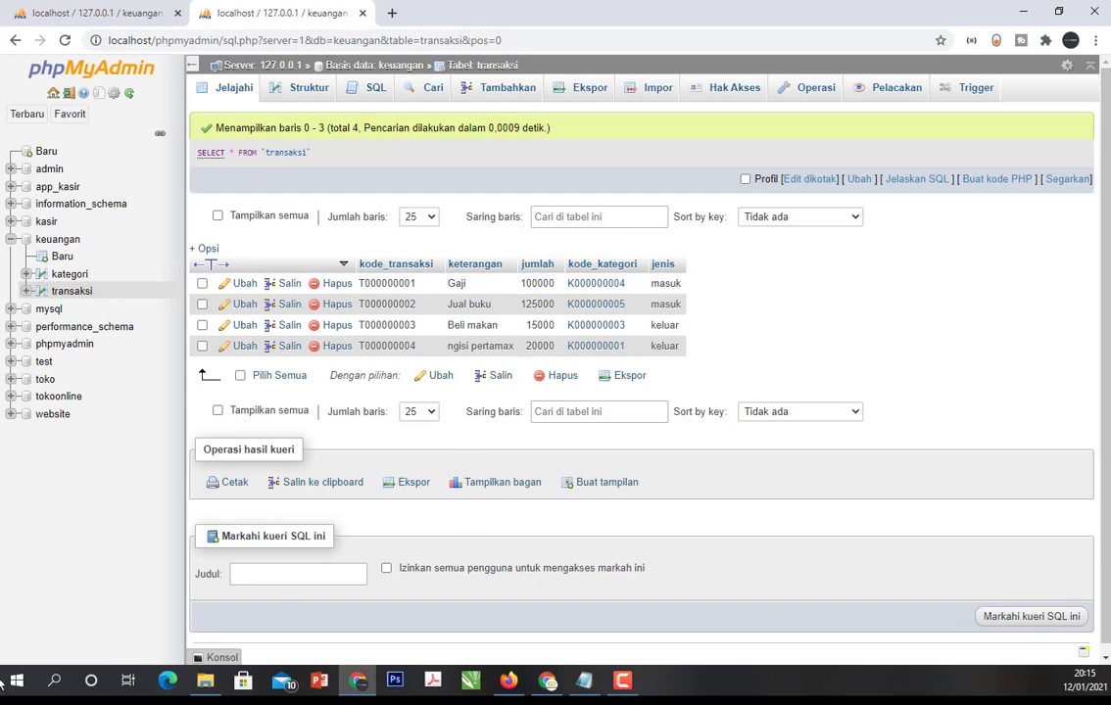
{"action": "key", "text": "alt+Tab"}
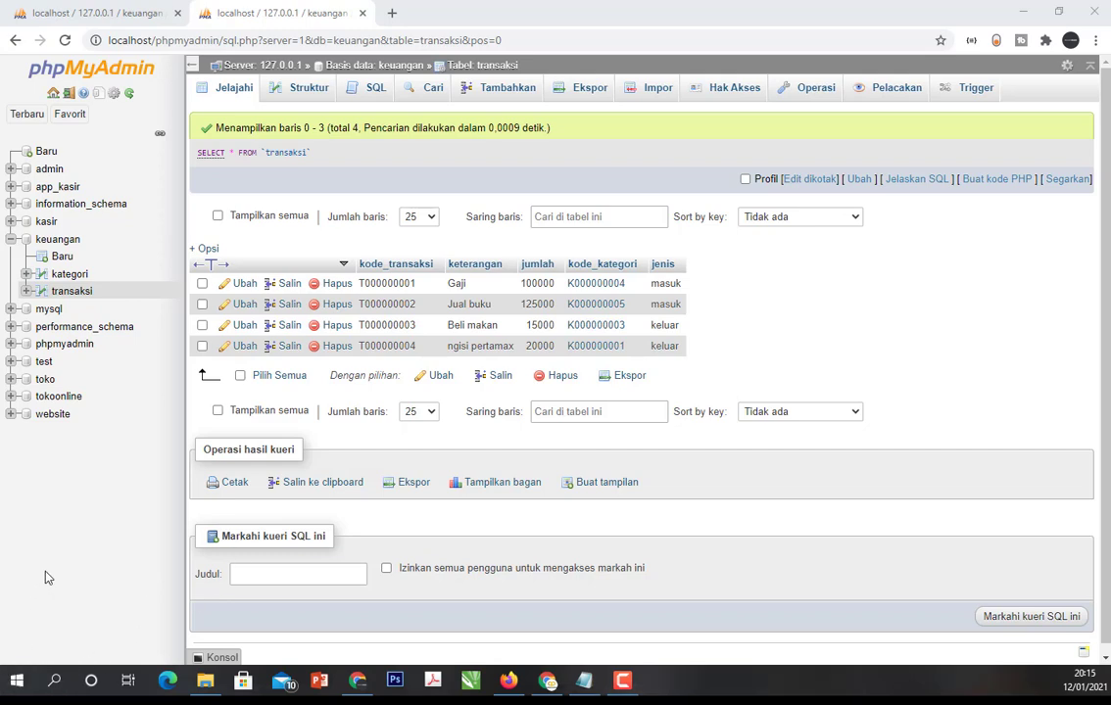
{"action": "left_click", "coordinate": [12, 688]}
{"action": "scroll", "coordinate": [82, 461], "scroll_direction": "down", "scroll_amount": 10}
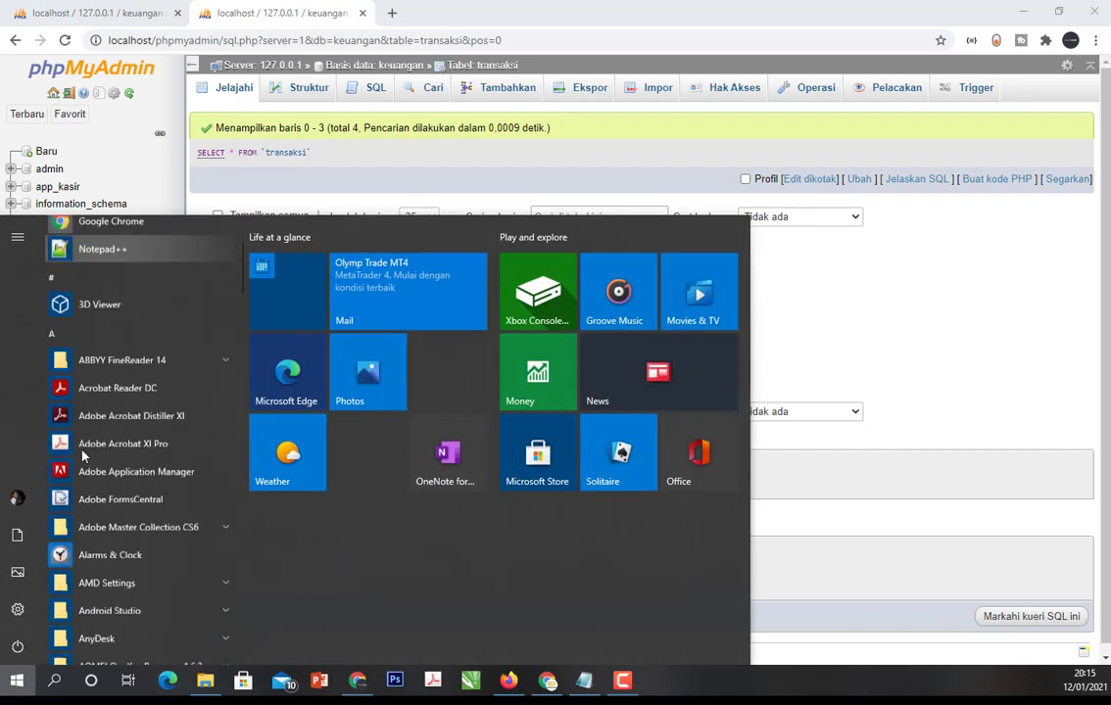
{"action": "scroll", "coordinate": [83, 469], "scroll_direction": "down", "scroll_amount": 1}
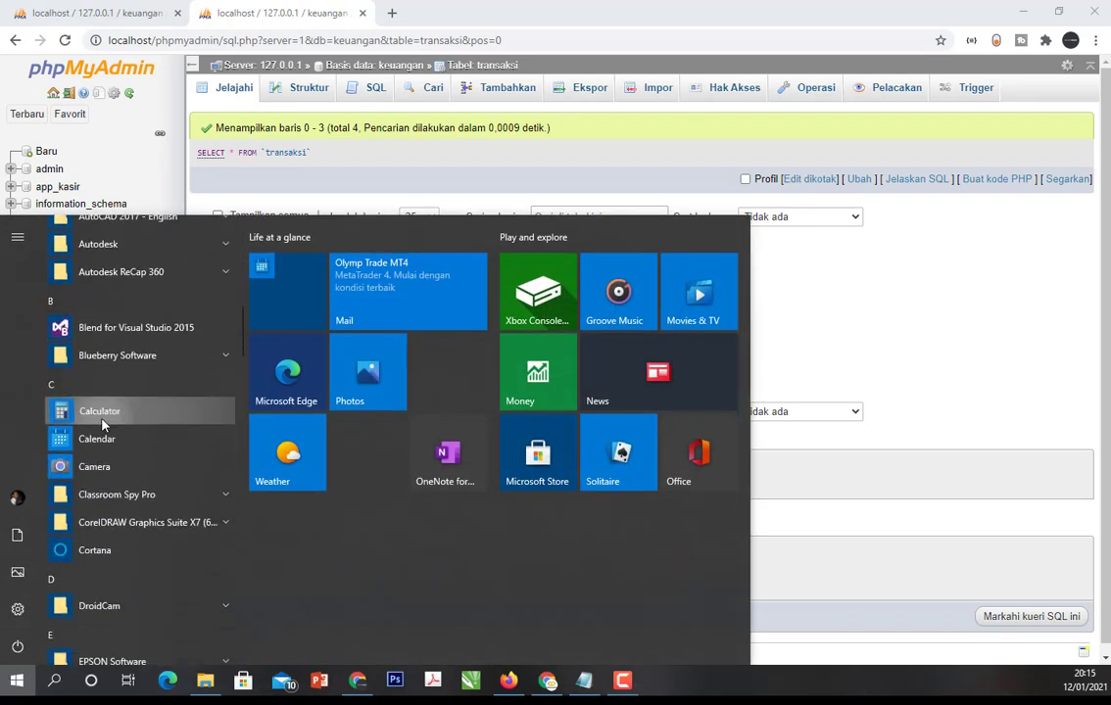
{"action": "left_click", "coordinate": [98, 413]}
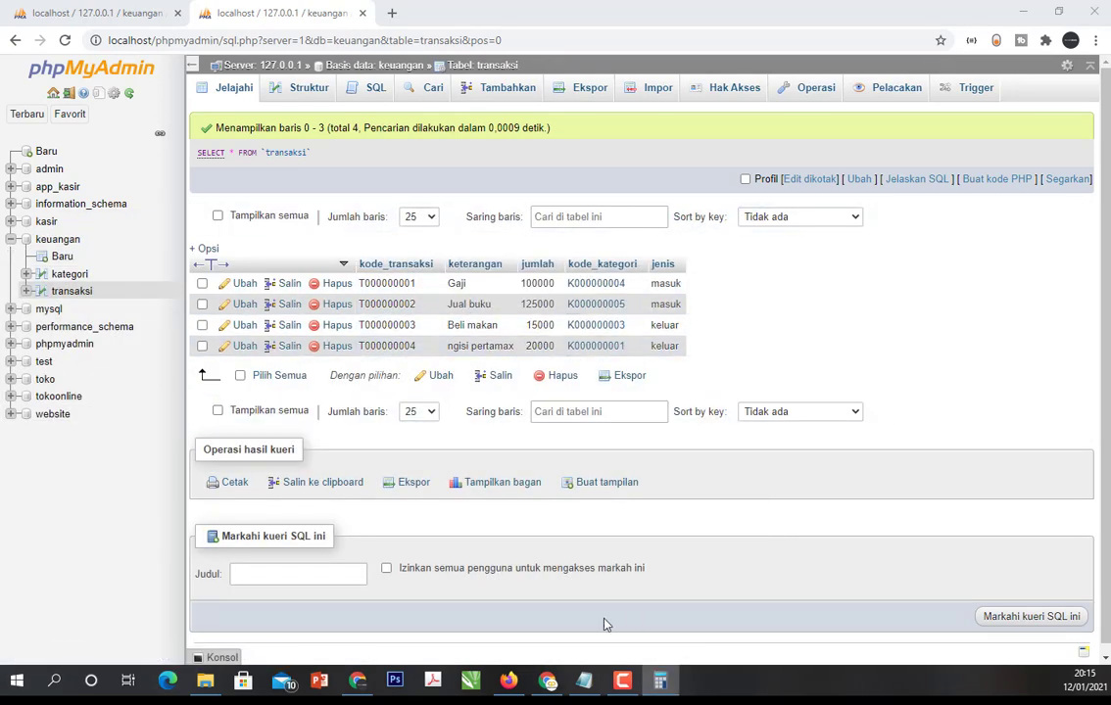
{"action": "left_click_drag", "start_coordinate": [70, 40], "coordinate": [892, 44]}
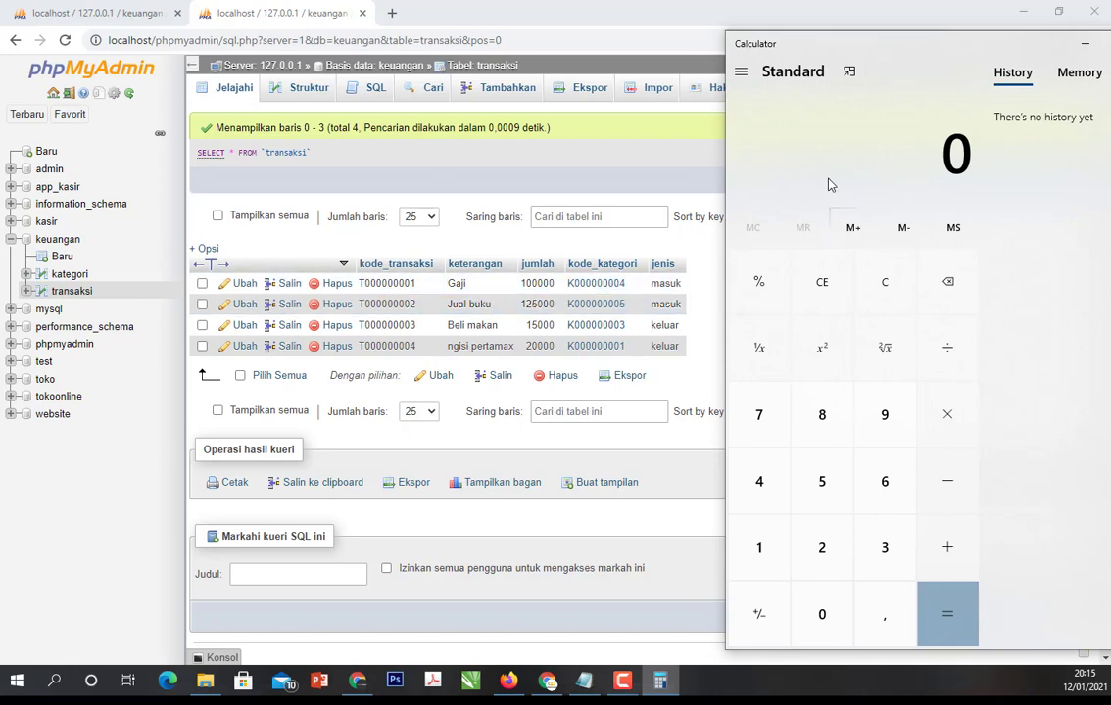
- Add 100000 and 125000 in the Calculator and compare the sum with the masuk total in the query result
{"action": "left_click", "coordinate": [605, 124]}
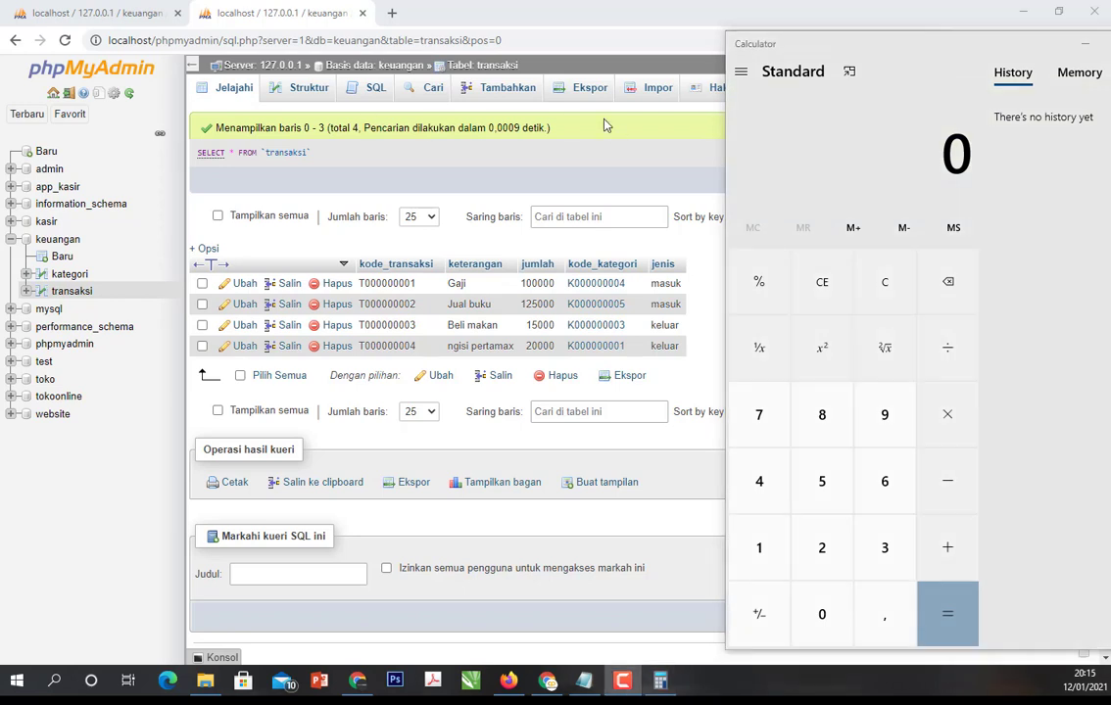
{"action": "left_click", "coordinate": [885, 156]}
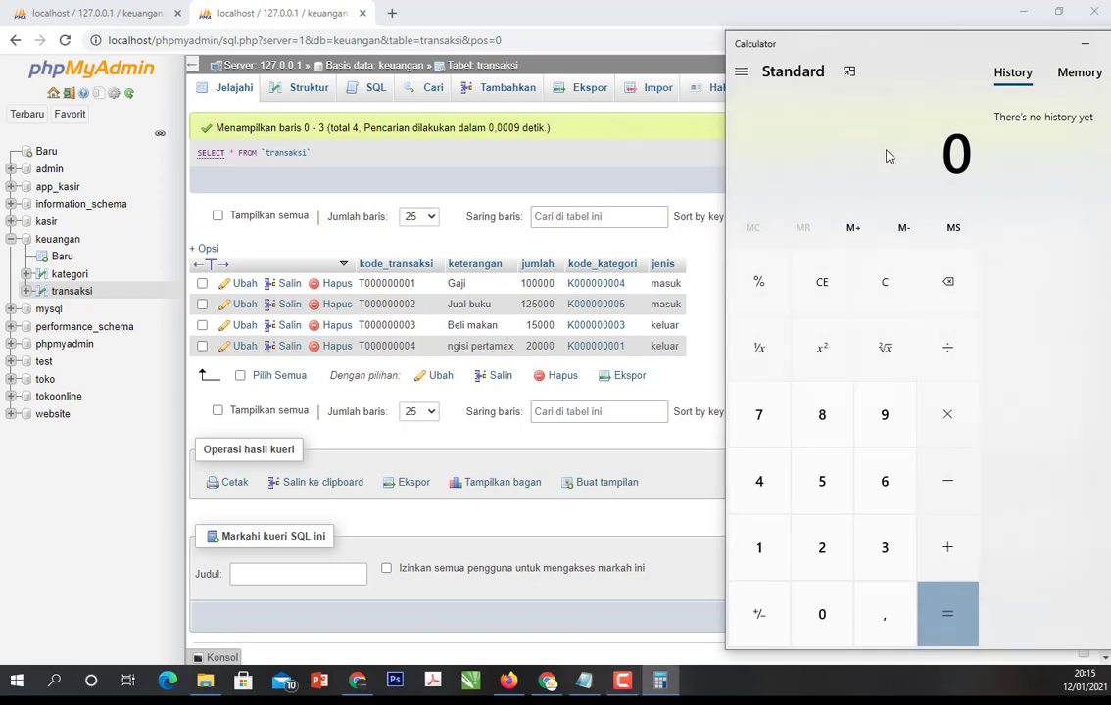
{"action": "type", "text": "1000000"}
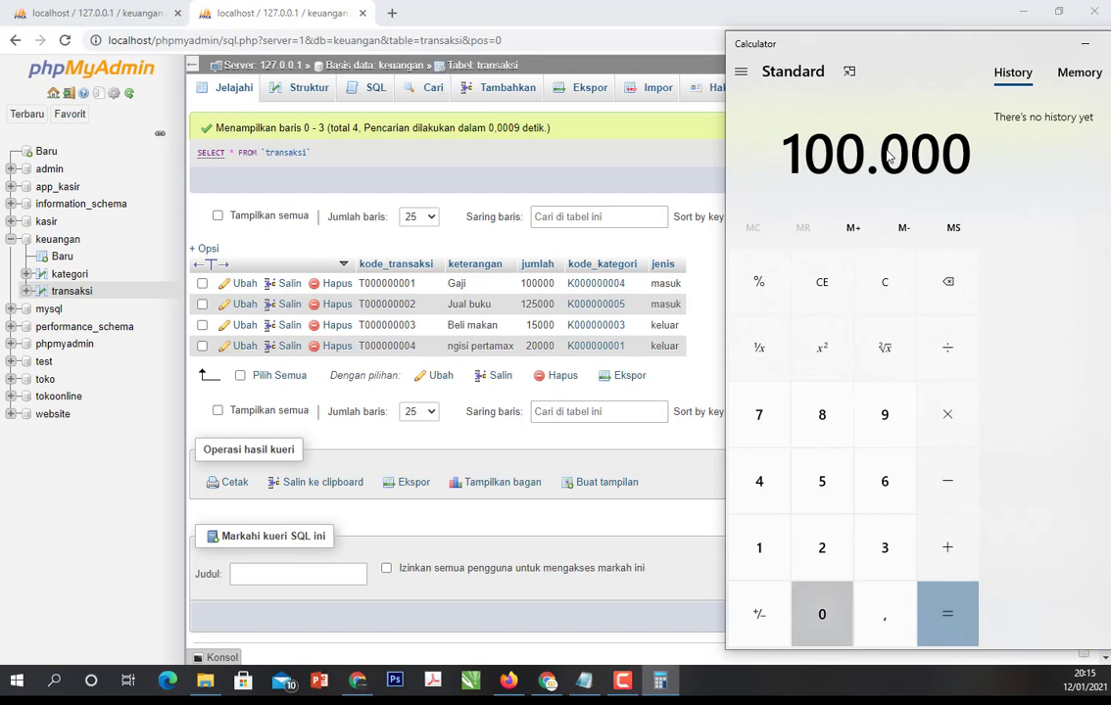
{"action": "key", "text": "plus"}
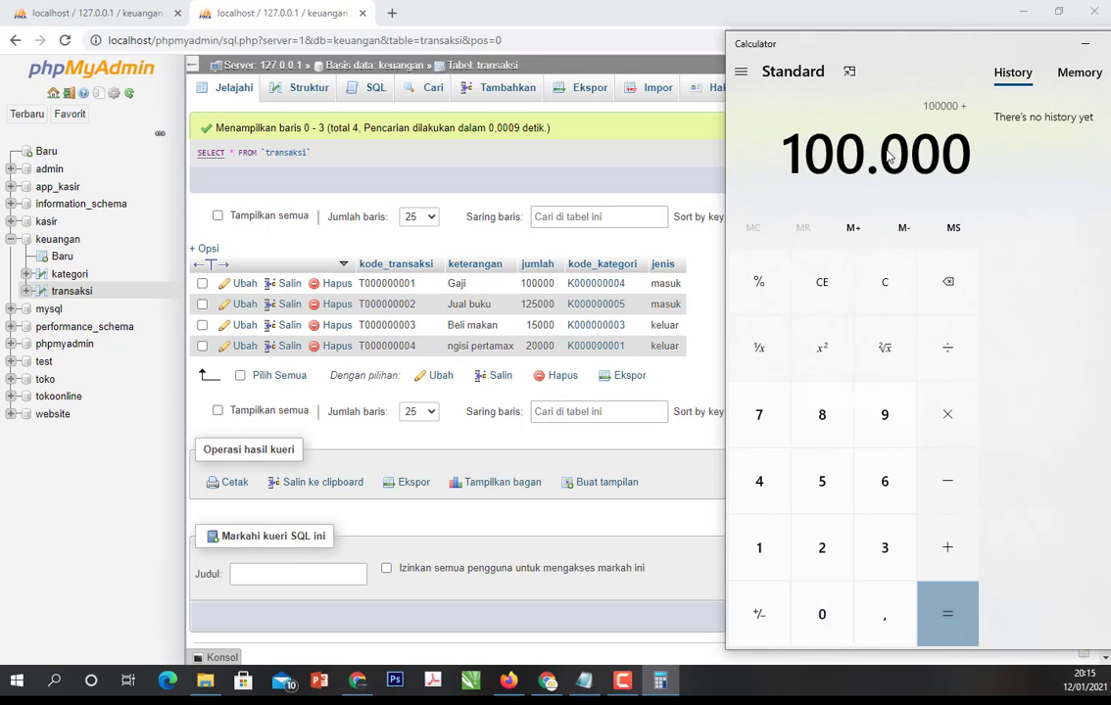
{"action": "type", "text": "125000"}
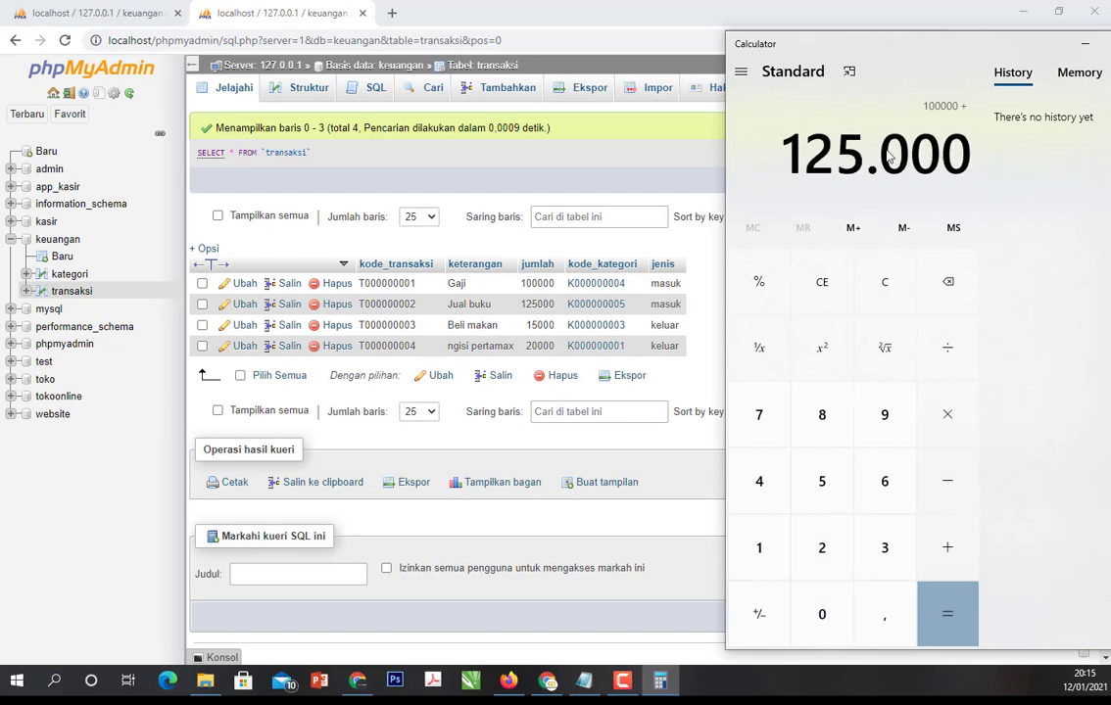
{"action": "key", "text": "Return"}
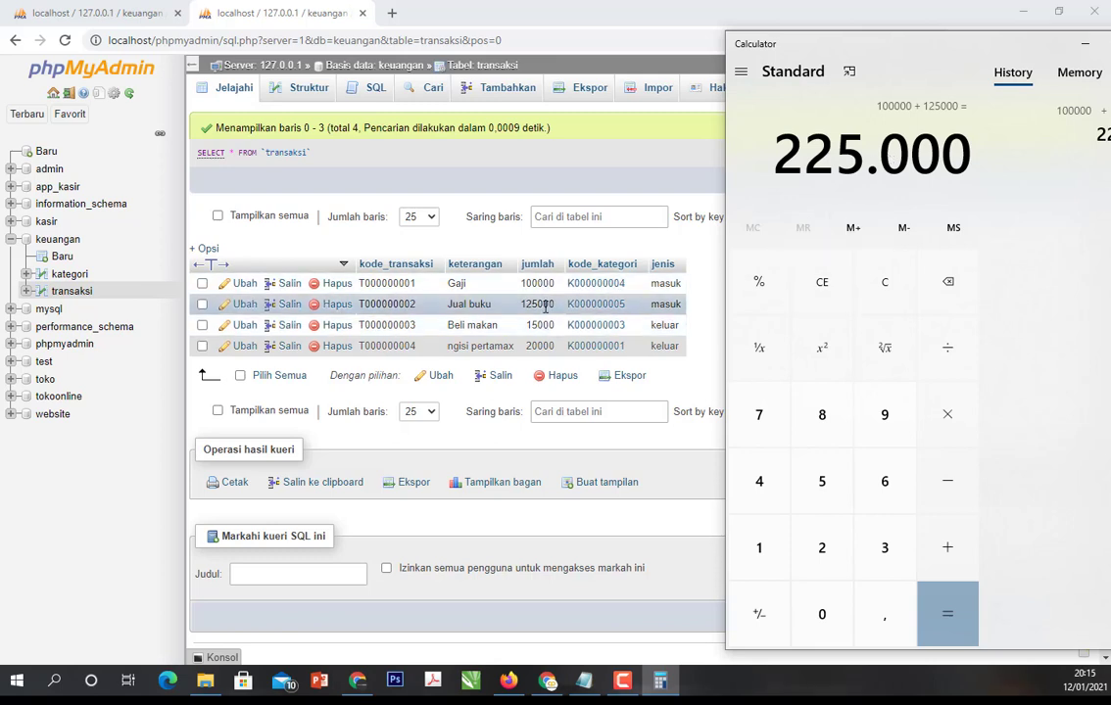
{"action": "left_click", "coordinate": [114, 18]}
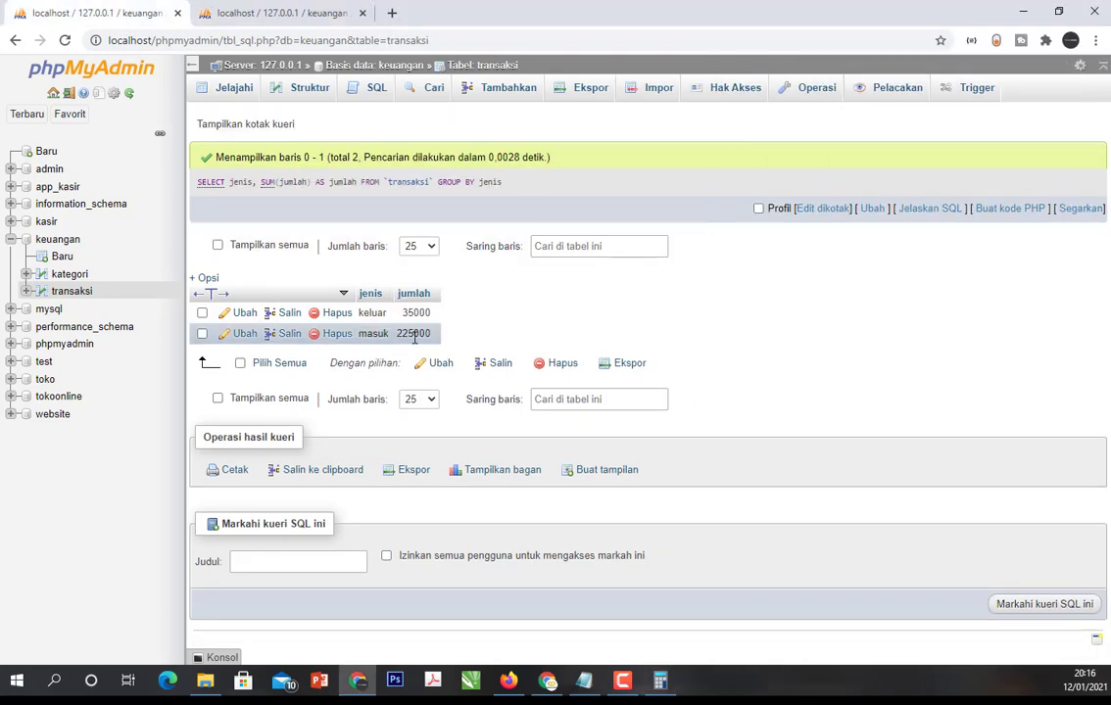
- Add 15000 and 20000 in the Calculator and compare the sum with the keluar total in the query result
{"action": "left_click", "coordinate": [257, 16]}
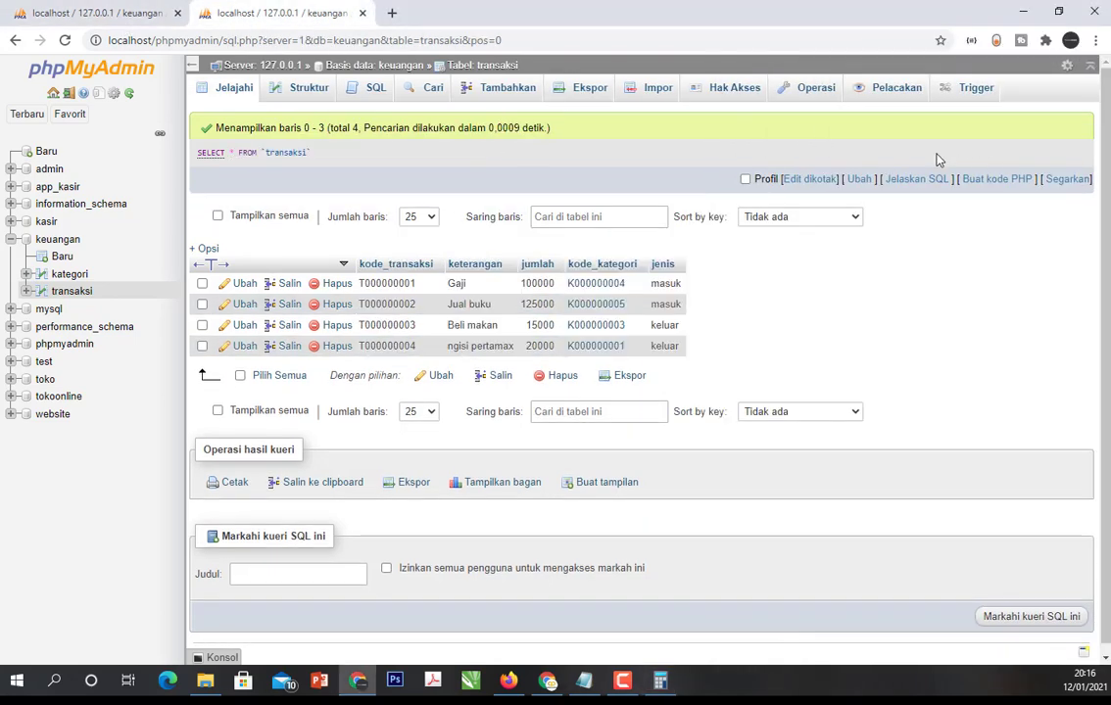
{"action": "left_click", "coordinate": [660, 680]}
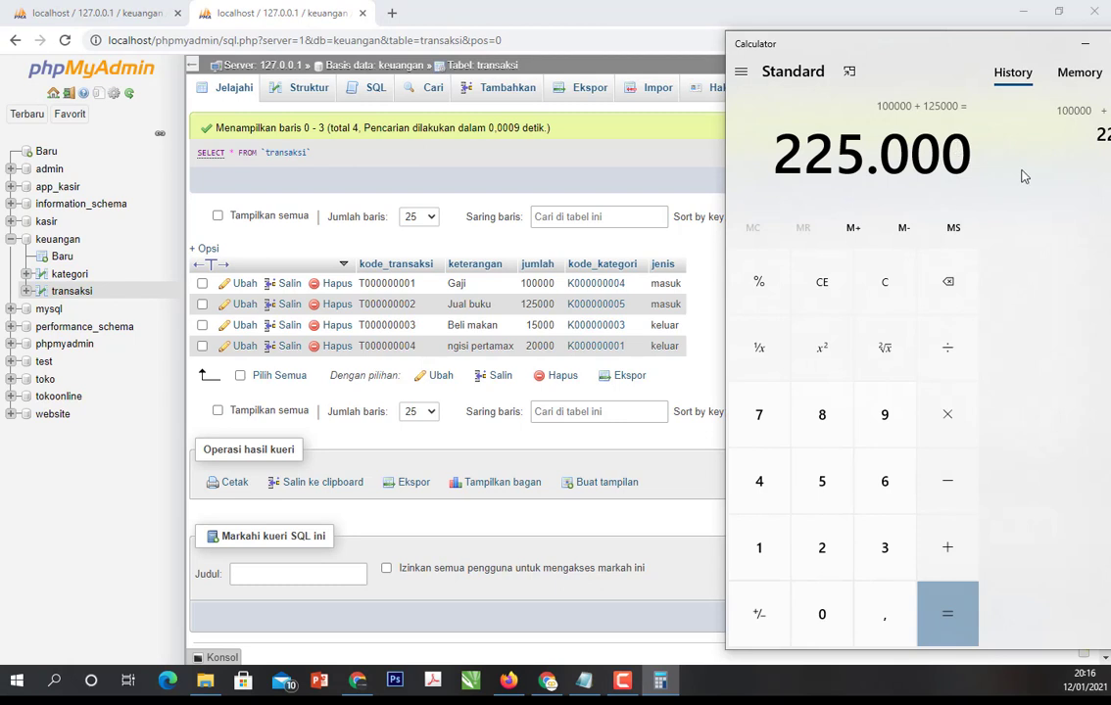
{"action": "key", "text": "Escape"}
{"action": "type", "text": "15"}
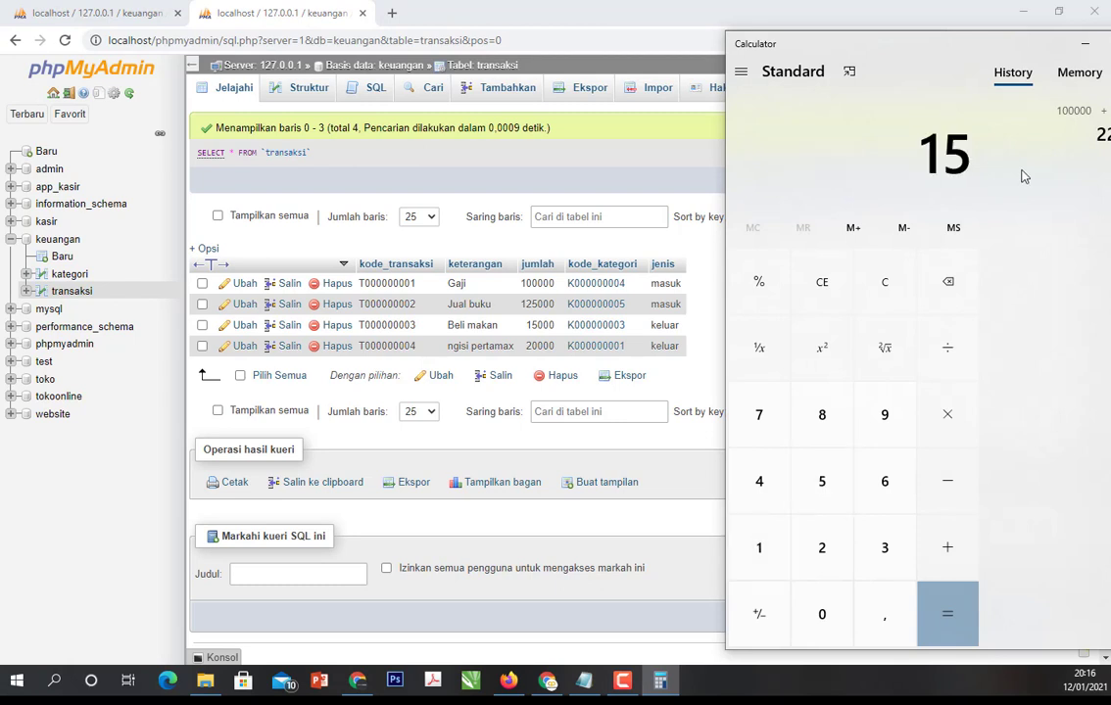
{"action": "type", "text": "000 + 2000"}
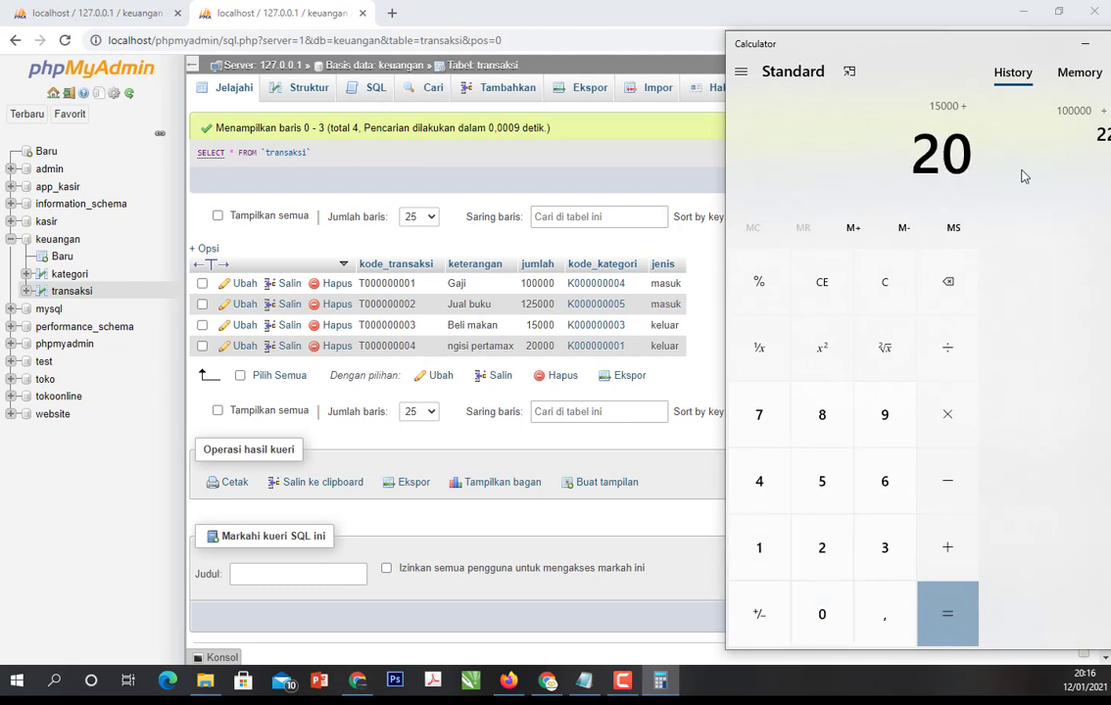
{"action": "key", "text": "Return"}
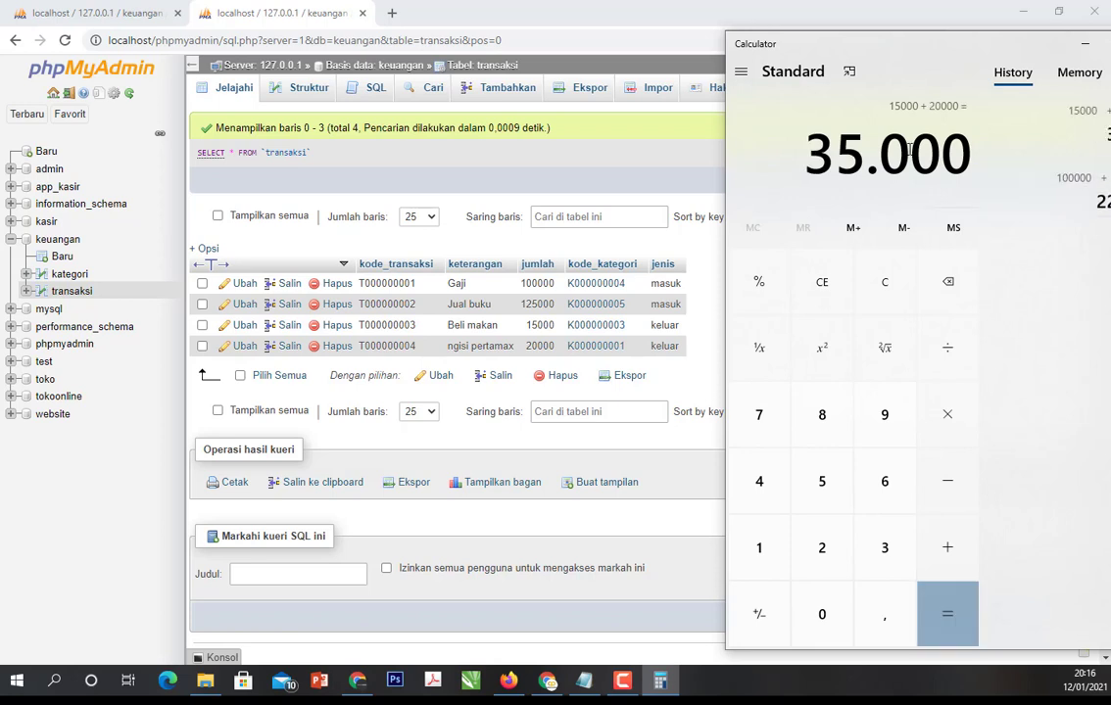
{"action": "left_click", "coordinate": [62, 9]}
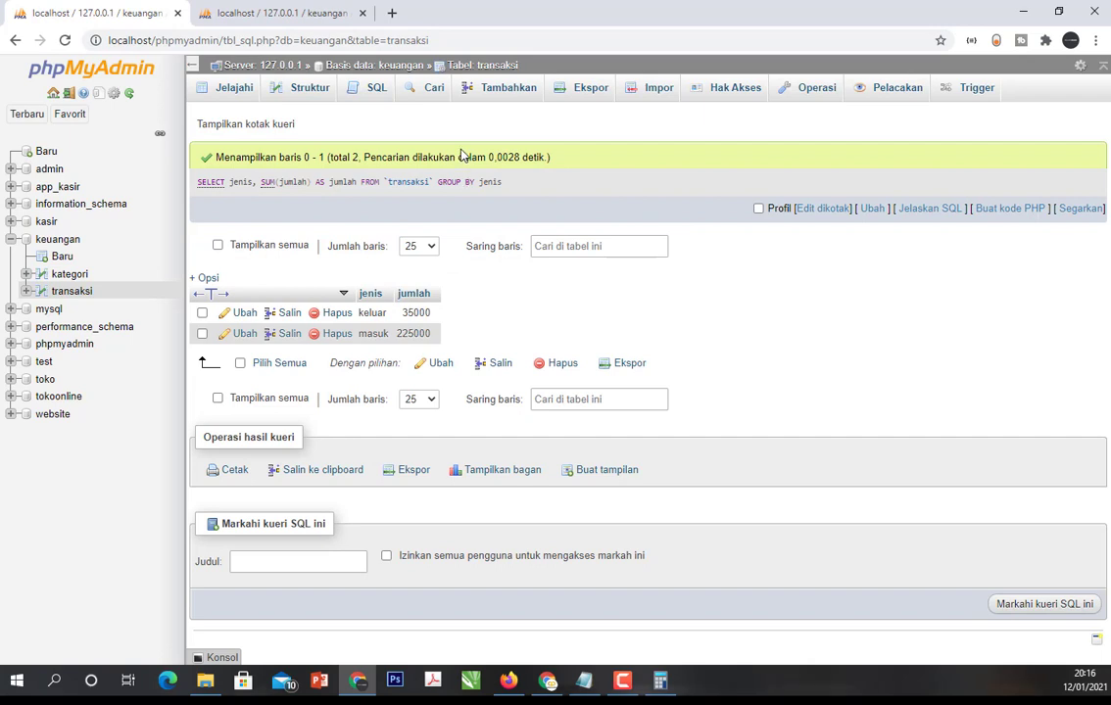
{"action": "double_click", "coordinate": [369, 313]}
{"action": "left_click", "coordinate": [525, 334]}
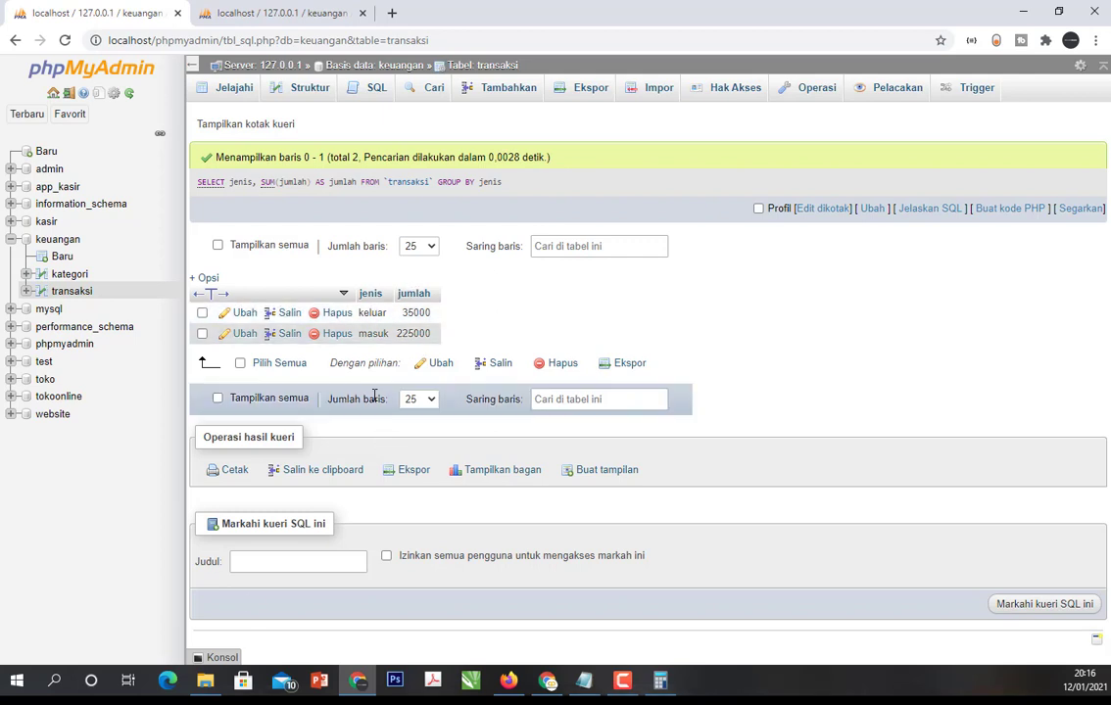
- Review the rows of the kategori table and the transaksi table
{"action": "left_click", "coordinate": [68, 275]}
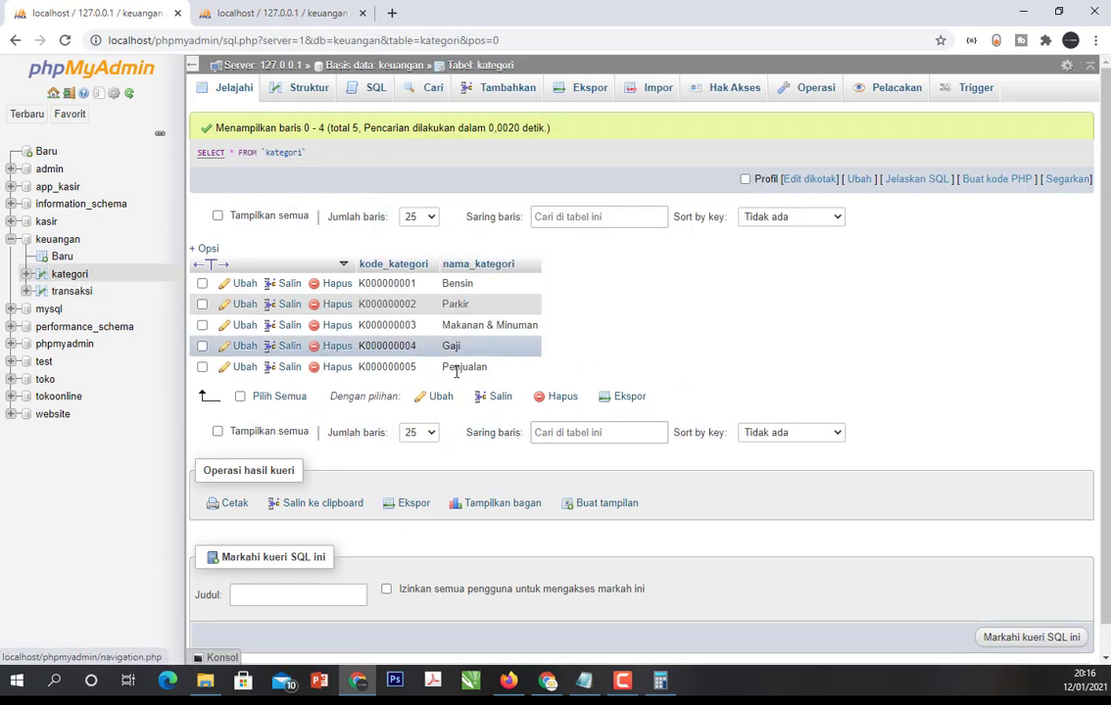
{"action": "left_click", "coordinate": [15, 40]}
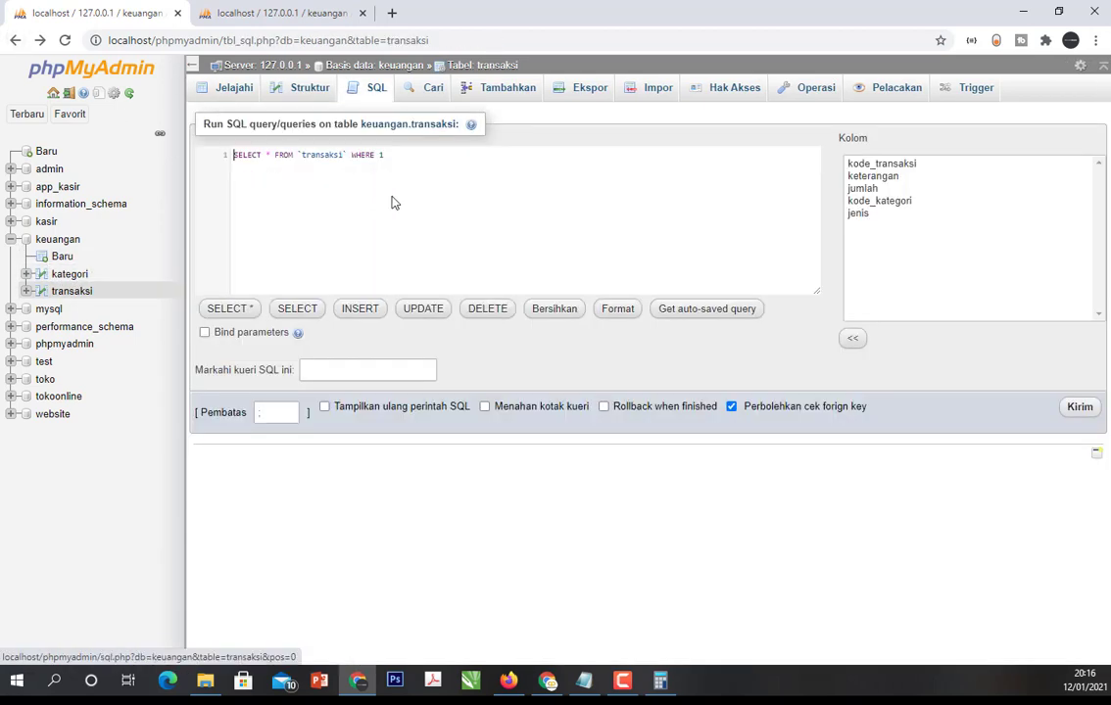
{"action": "left_click", "coordinate": [705, 311]}
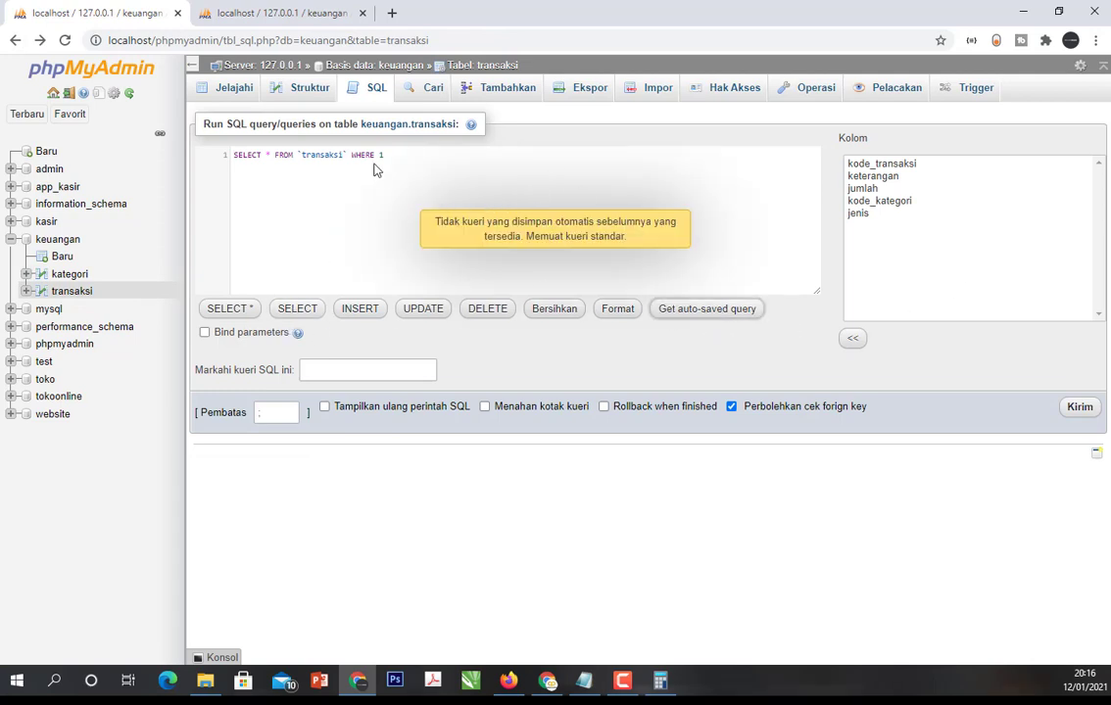
{"action": "left_click", "coordinate": [71, 275]}
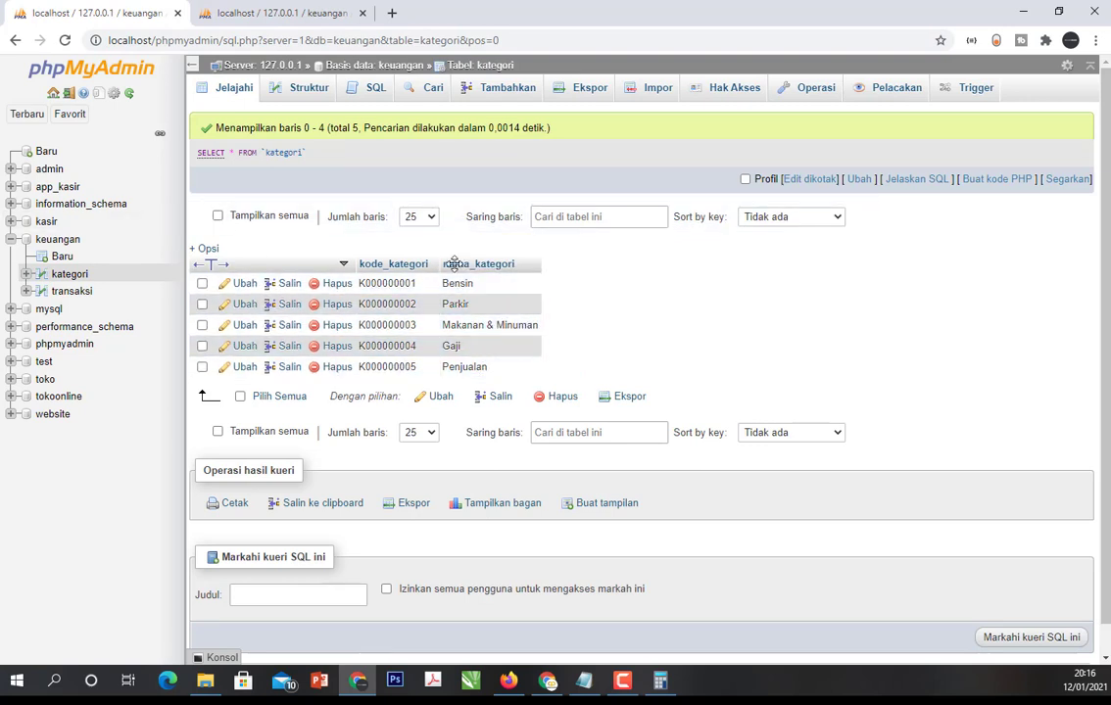
{"action": "left_click", "coordinate": [79, 292]}
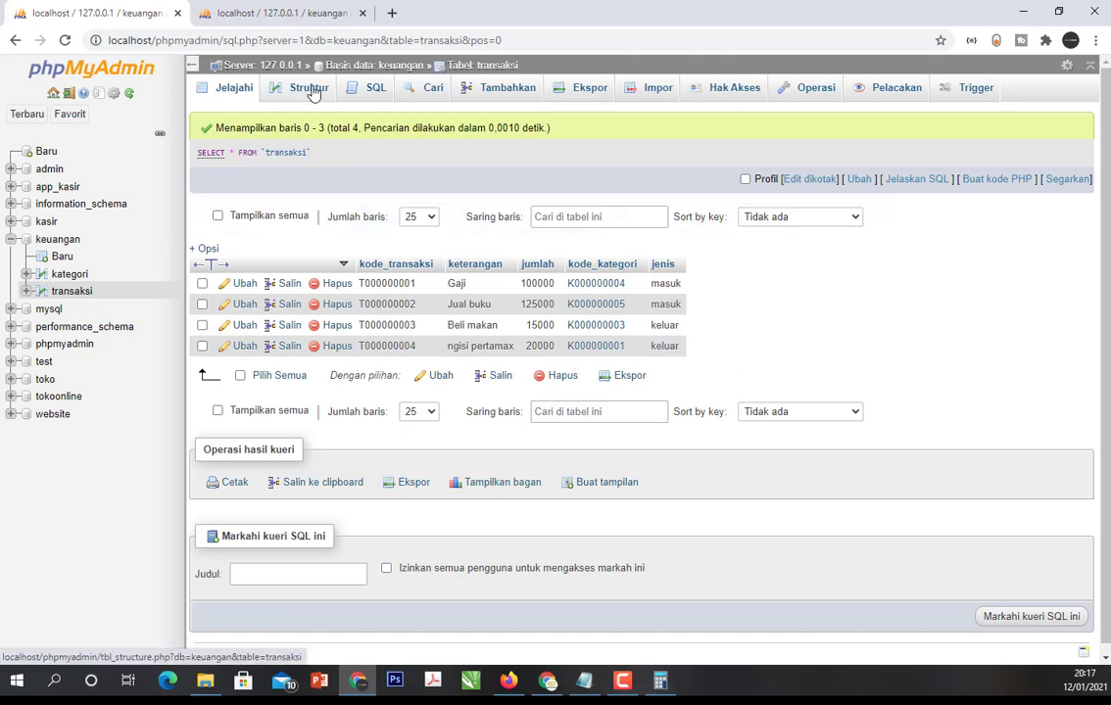
- Start another SQL query on the transaksi table, clearing its WHERE 1 clause and the asterisk after SELECT
{"action": "left_click", "coordinate": [372, 92]}
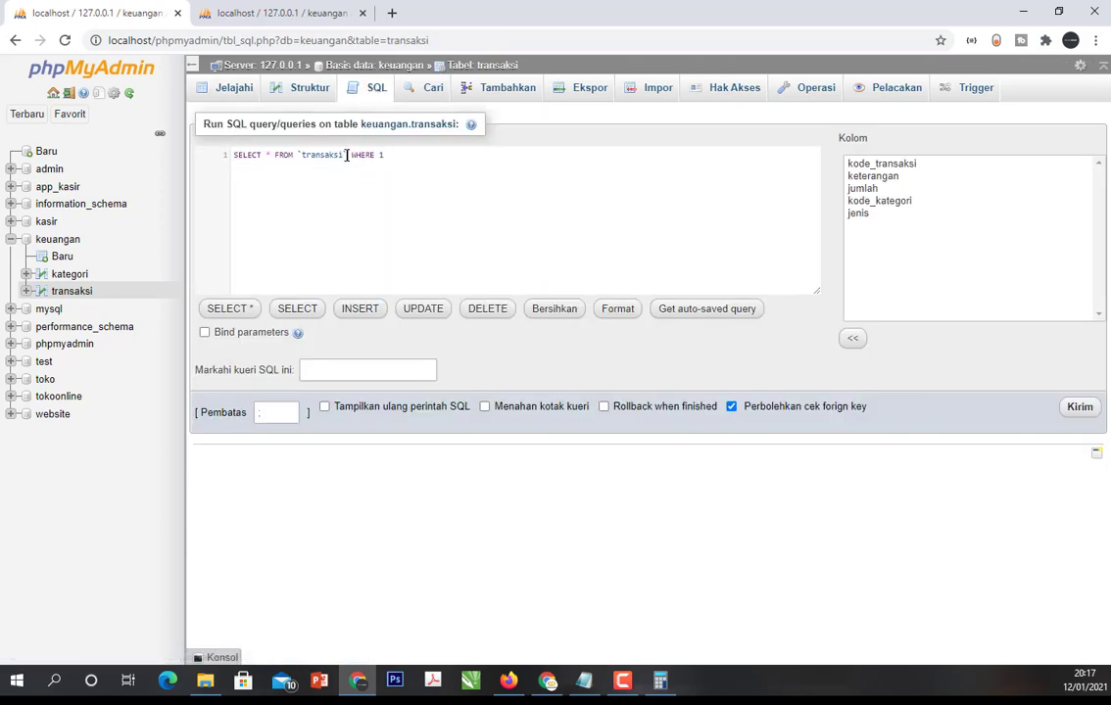
{"action": "left_click_drag", "start_coordinate": [351, 155], "coordinate": [429, 159]}
{"action": "key", "text": "BackSpace"}
{"action": "key", "text": "BackSpace"}
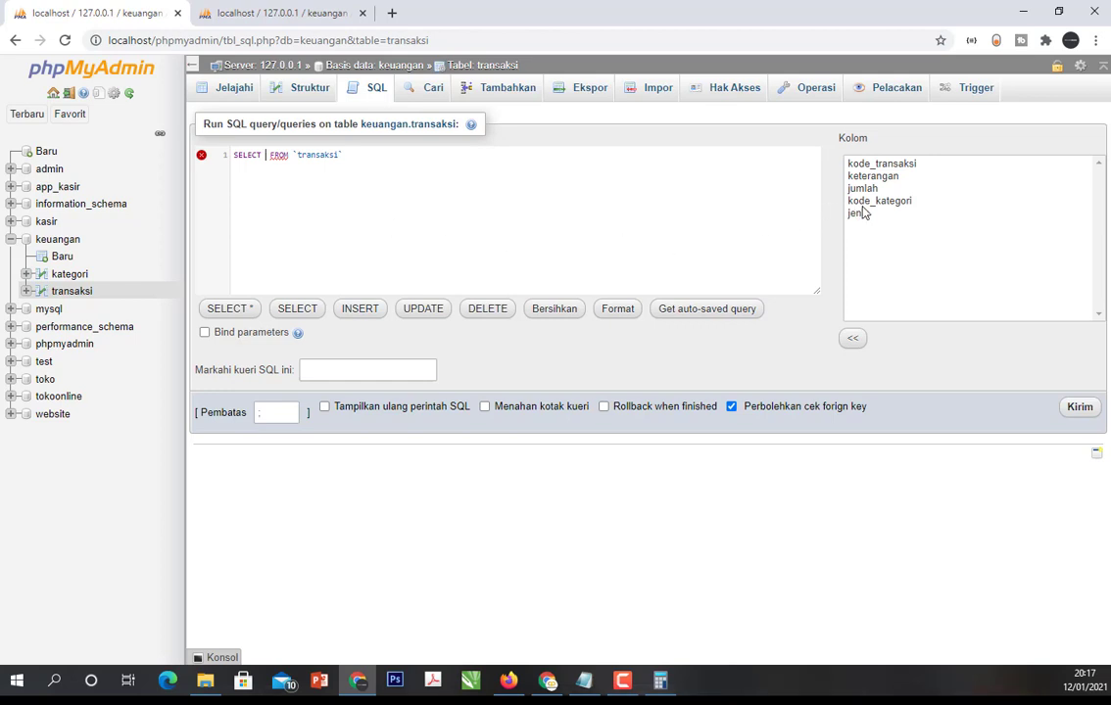
- Select the kategori.nama_kategori column in the query on the transaksi table
{"action": "mouse_move", "coordinate": [279, 155]}
{"action": "type", "text": "kategori"}
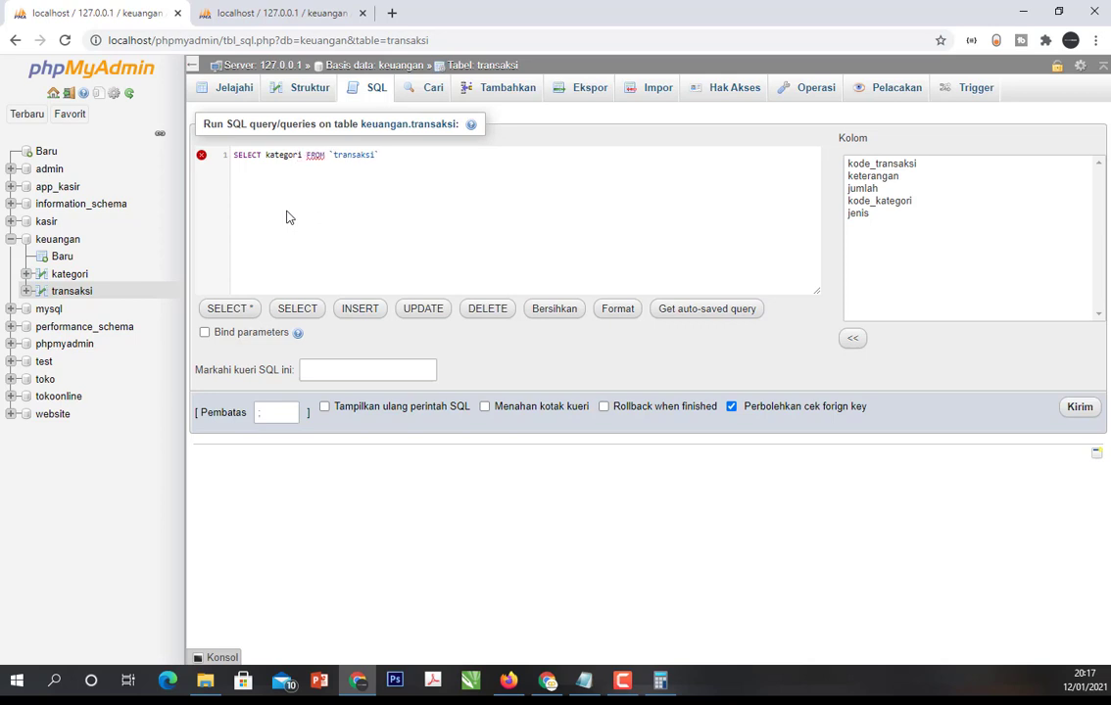
{"action": "type", "text": ".nama_kate"}
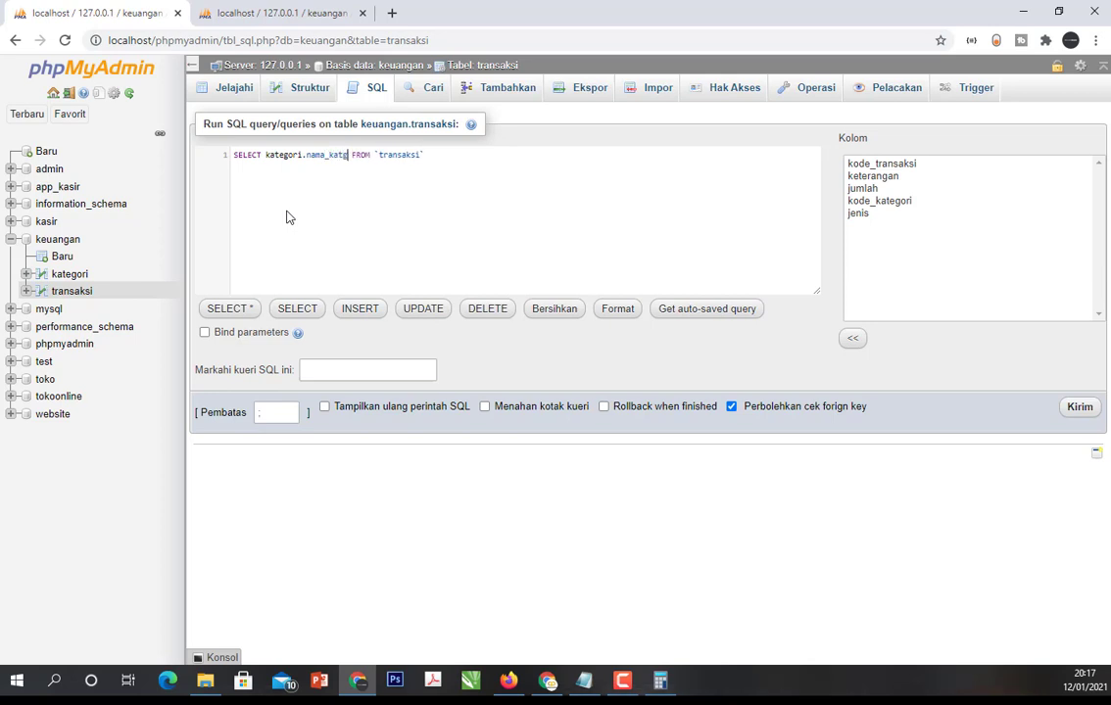
{"action": "type", "text": "gori"}
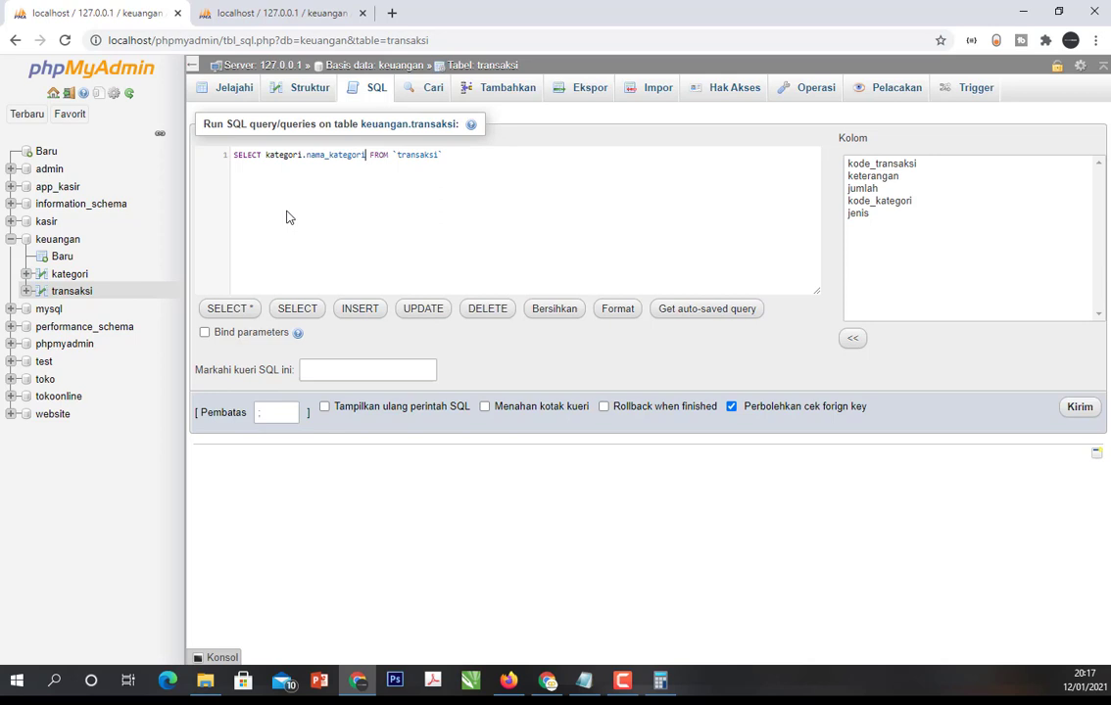
{"action": "type", "text": ", SUM"}
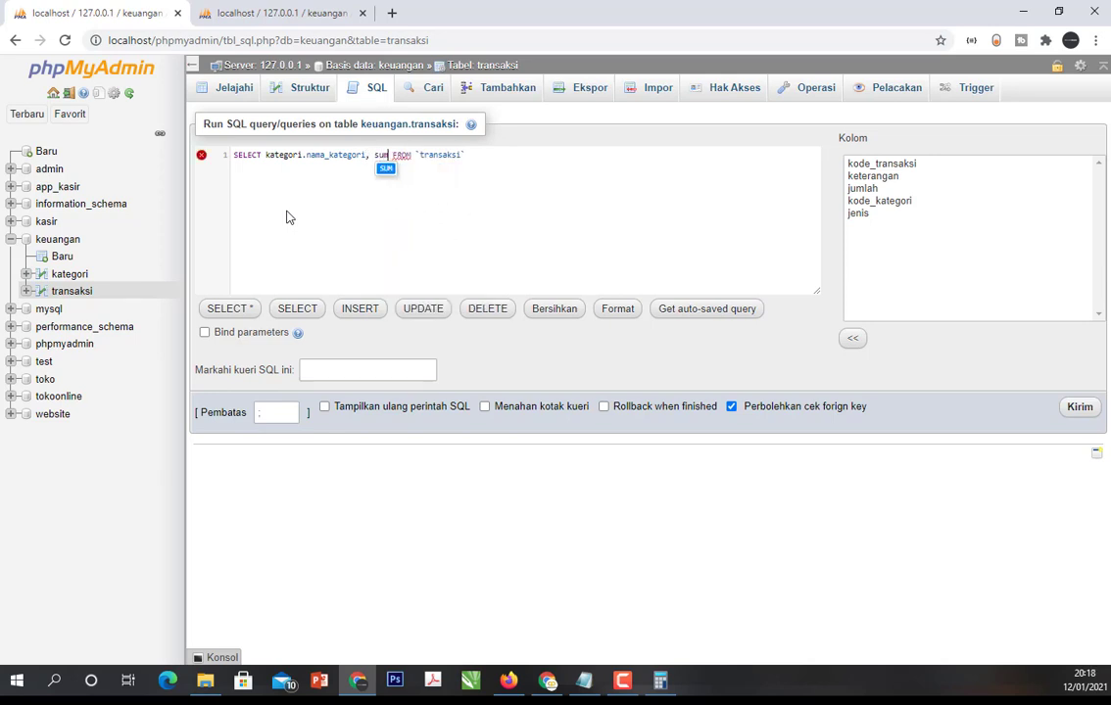
{"action": "type", "text": "("}
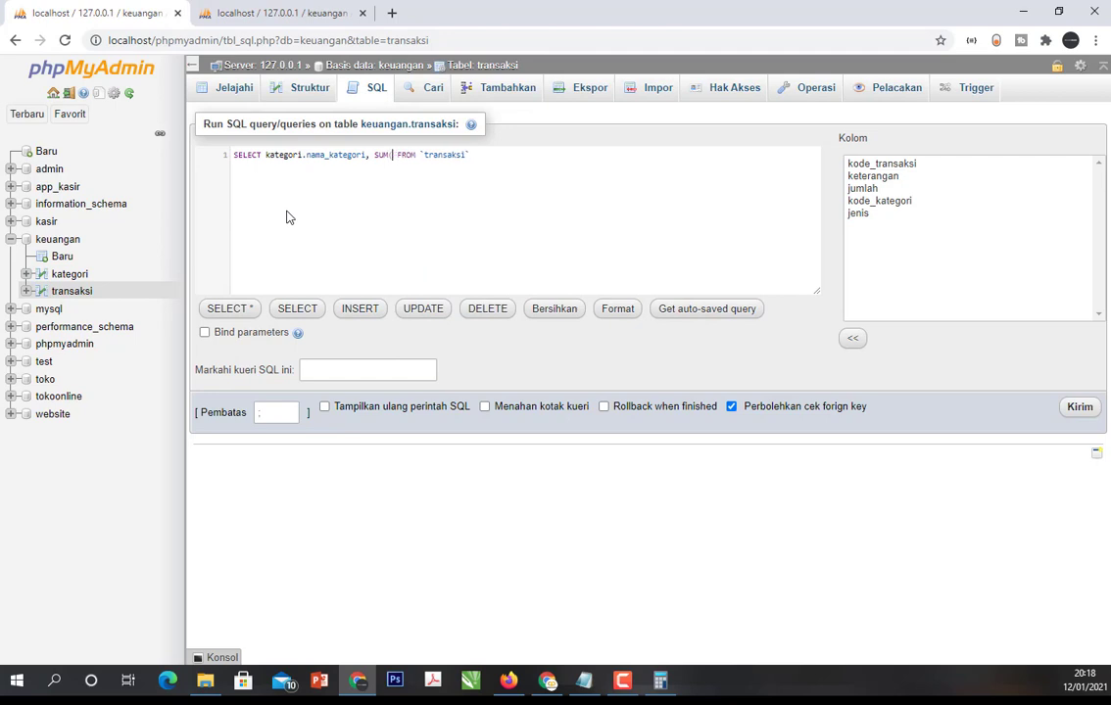
{"action": "type", "text": "jumlah"}
- Add SUM(jumlah) as a second selected column after kategori.nama_kategori
{"action": "key", "text": "Right"}
{"action": "key", "text": "Right"}
{"action": "key", "text": "Right"}
{"action": "key", "text": "Right"}
{"action": "key", "text": "Right"}
{"action": "key", "text": "Right"}
{"action": "key", "text": "Right"}
{"action": "key", "text": "Right"}
{"action": "key", "text": "Right"}
{"action": "key", "text": "Right"}
{"action": "key", "text": "Right"}
{"action": "key", "text": "Right"}
{"action": "key", "text": "Right"}
{"action": "key", "text": "Right"}
{"action": "key", "text": "Right"}
- Add a second query line with the clause LEFT JOIN transaksi ON
{"action": "key", "text": "Return"}
{"action": "type", "text": "left"}
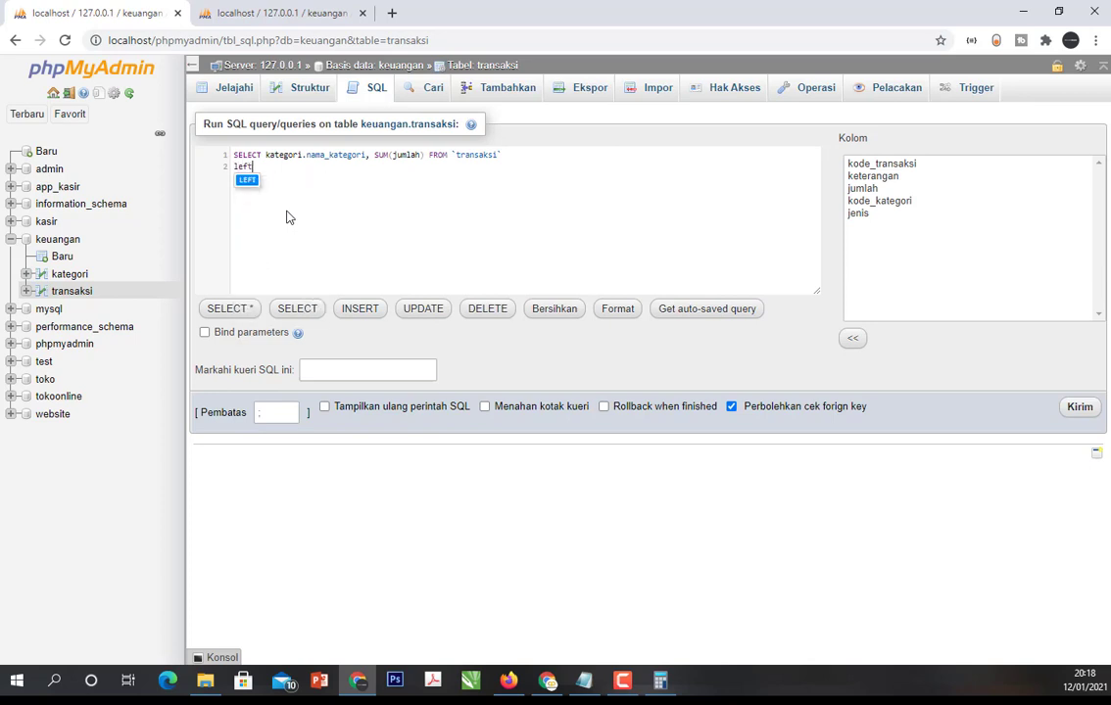
{"action": "key", "text": "Return"}
{"action": "type", "text": "JOIN"}
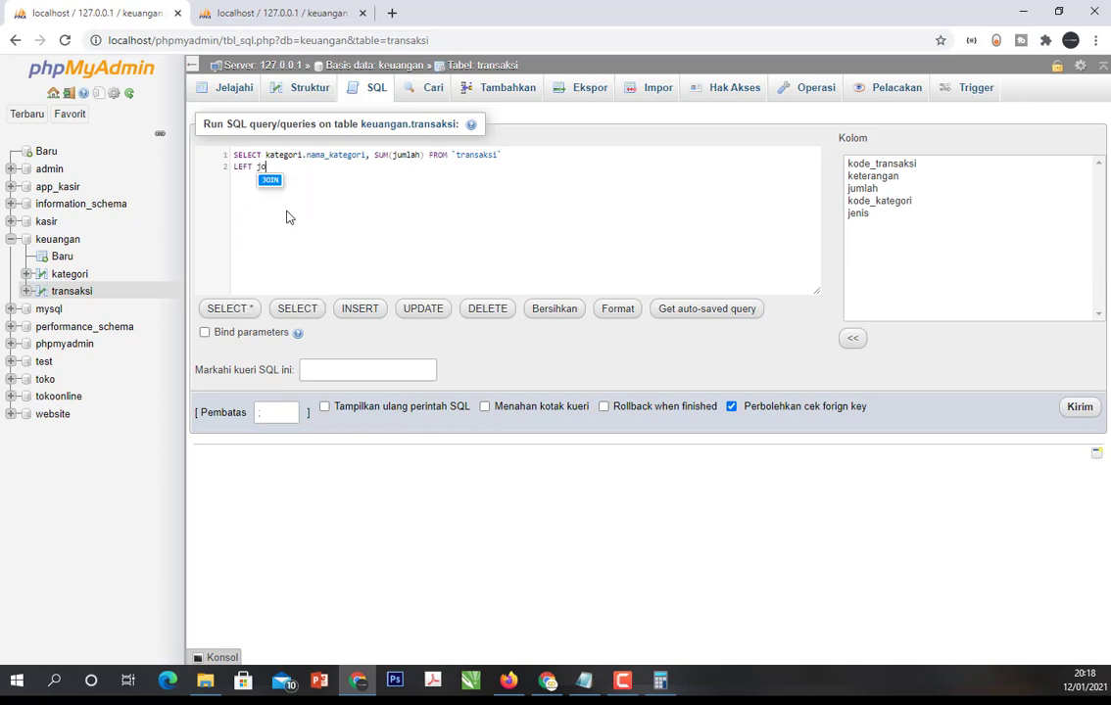
{"action": "key", "text": "Return"}
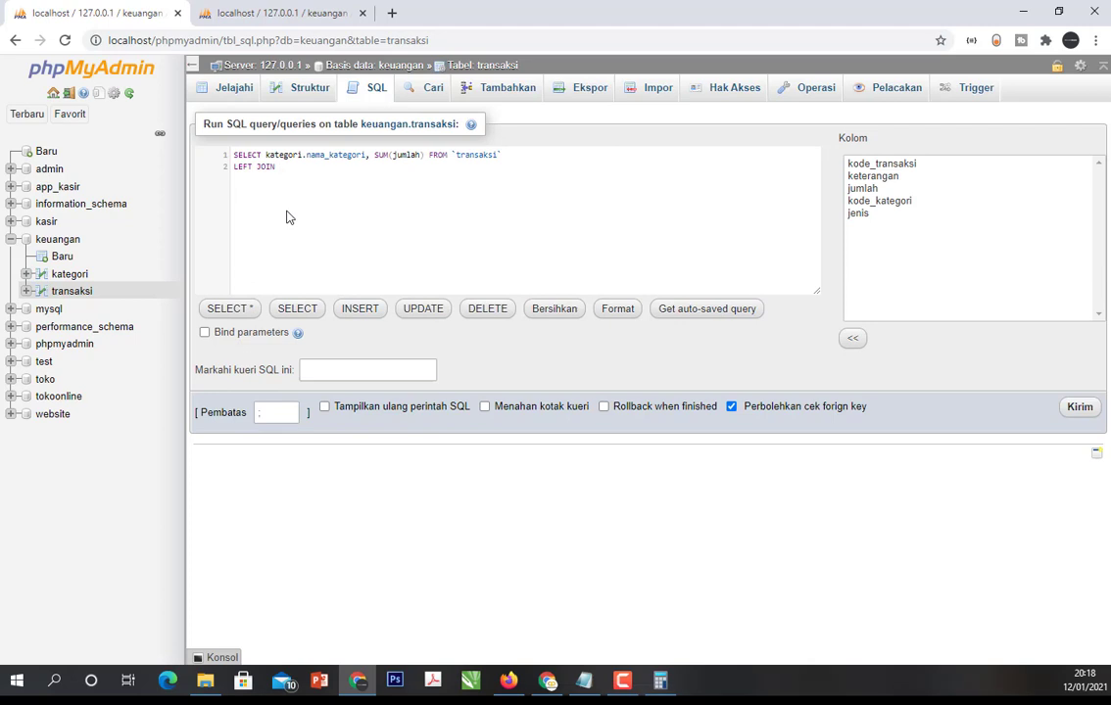
{"action": "type", "text": "kat"}
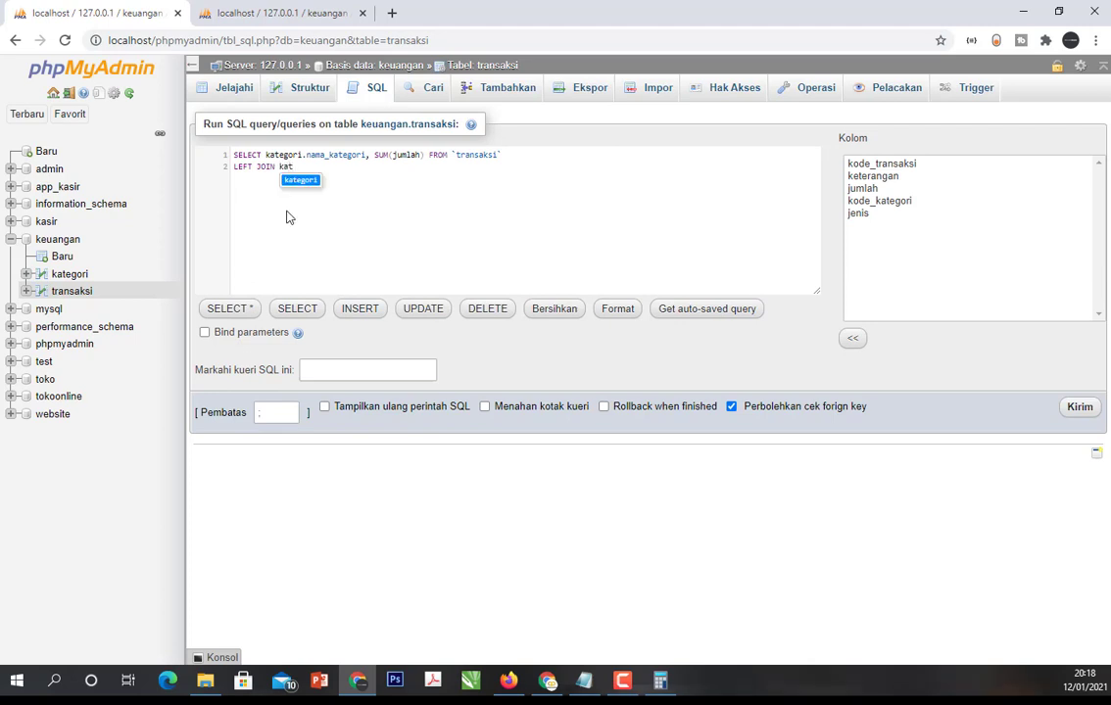
{"action": "type", "text": "e"}
{"action": "key", "text": "BackSpace"}
{"action": "key", "text": "BackSpace"}
{"action": "key", "text": "BackSpace"}
{"action": "key", "text": "BackSpace"}
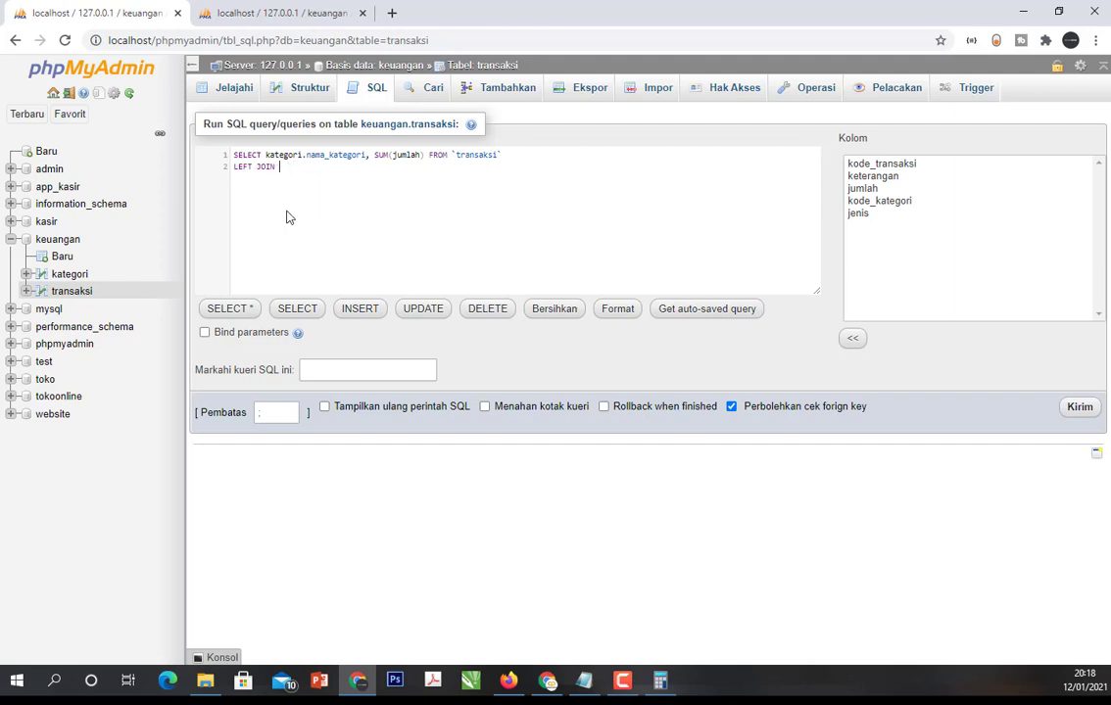
{"action": "type", "text": "transaksi"}
{"action": "type", "text": "o"}
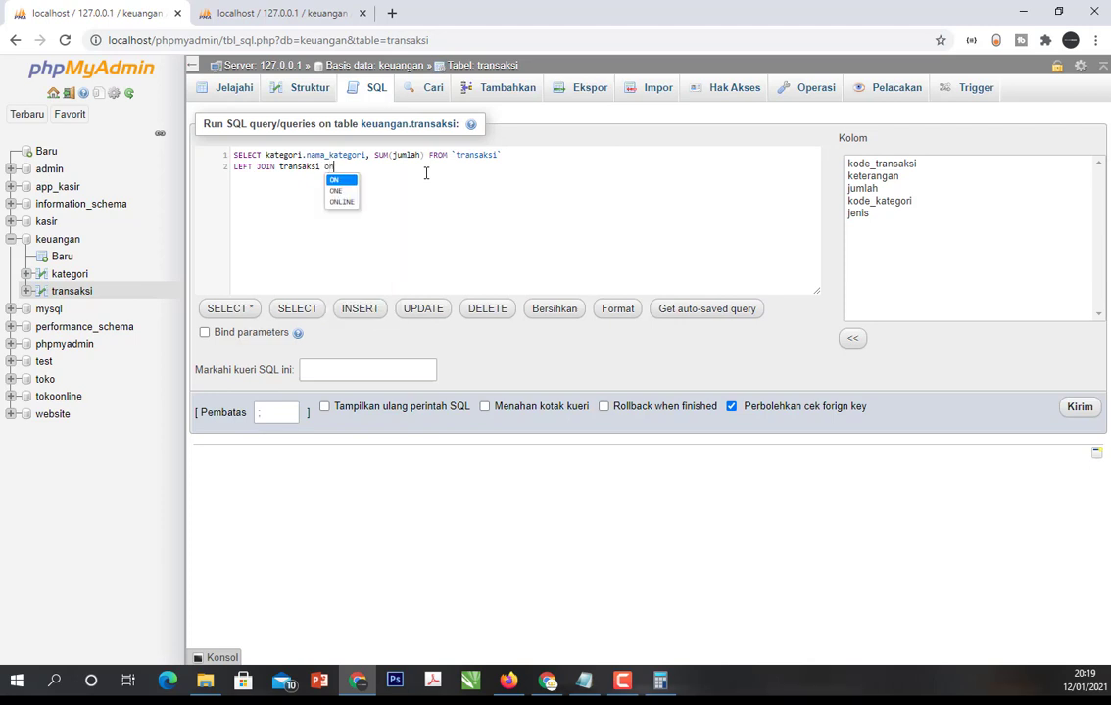
{"action": "key", "text": "BackSpace"}
{"action": "type", "text": "ON kate"}
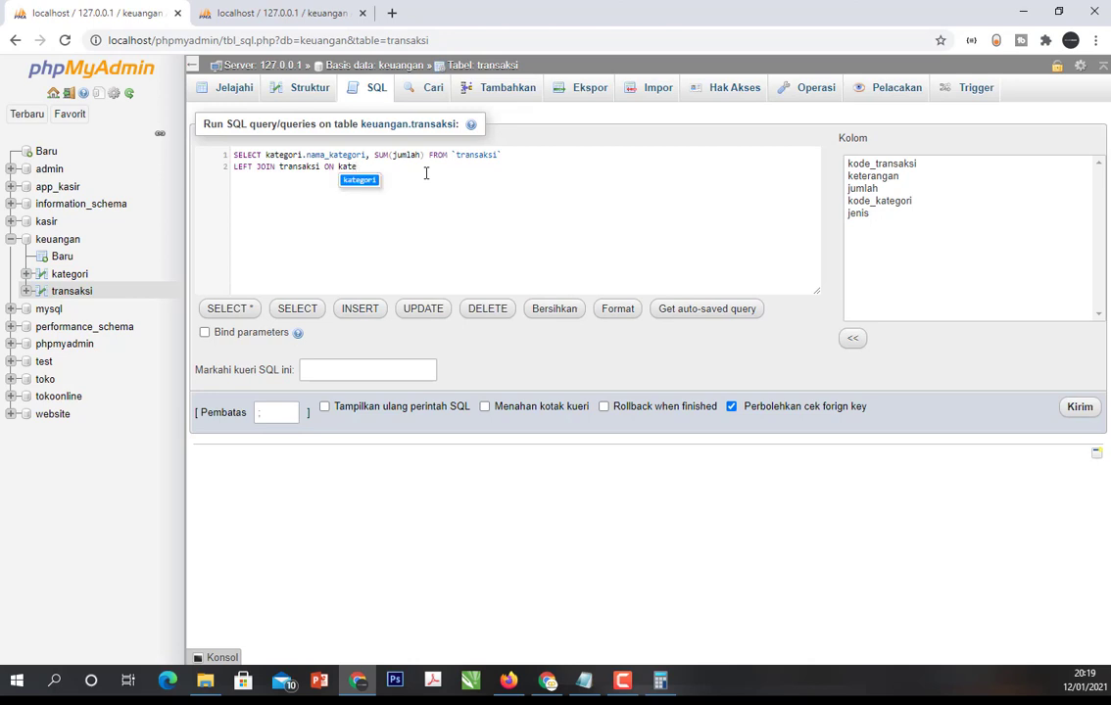
- Enter the join condition kategori.kode_kategori=transaksi.kode_kategori after ON
{"action": "key", "text": "Return"}
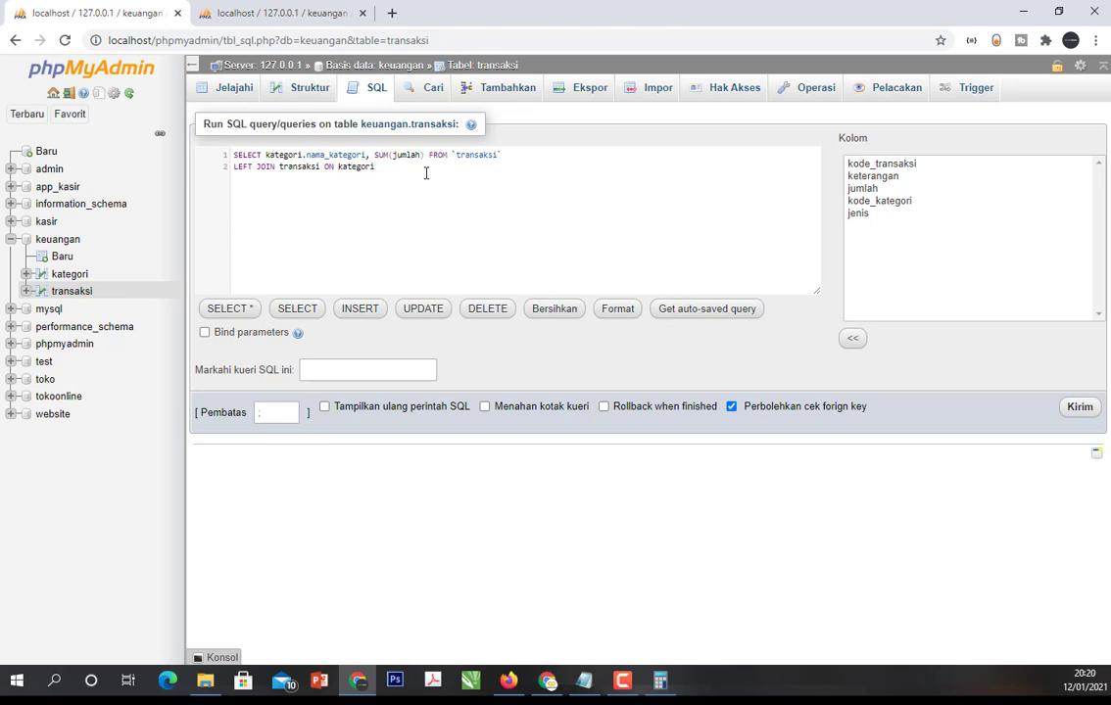
{"action": "type", "text": "."}
{"action": "key", "text": "Return"}
{"action": "type", "text": "="}
{"action": "type", "text": "tra"}
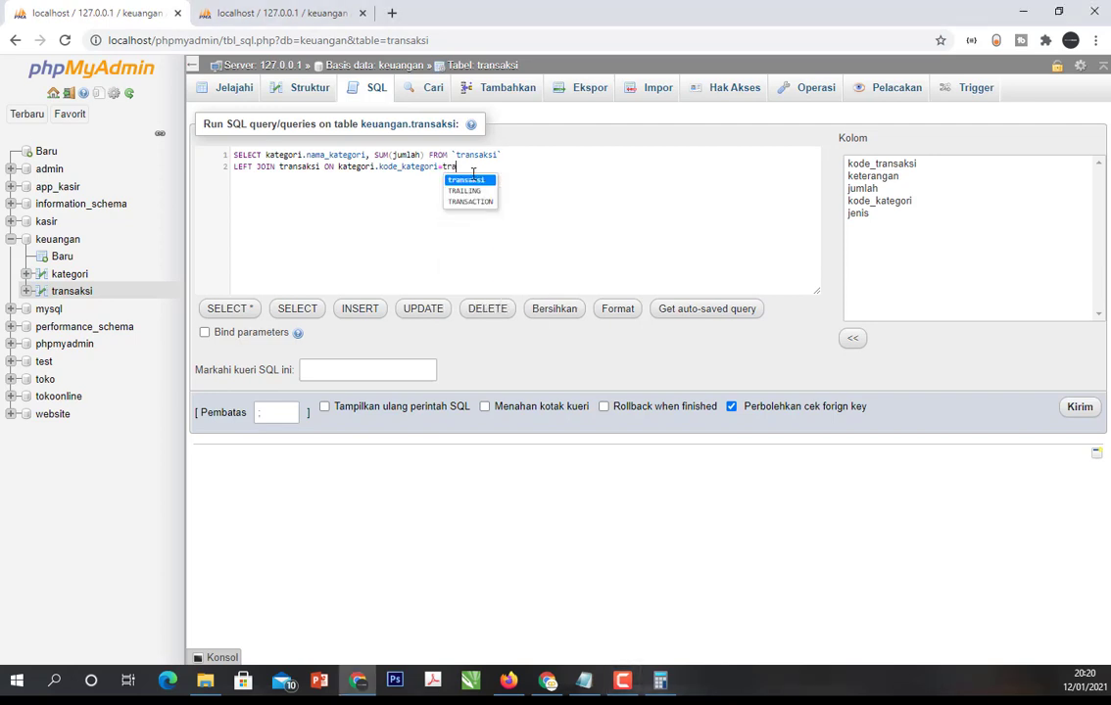
{"action": "type", "text": "nsaksi.kode"}
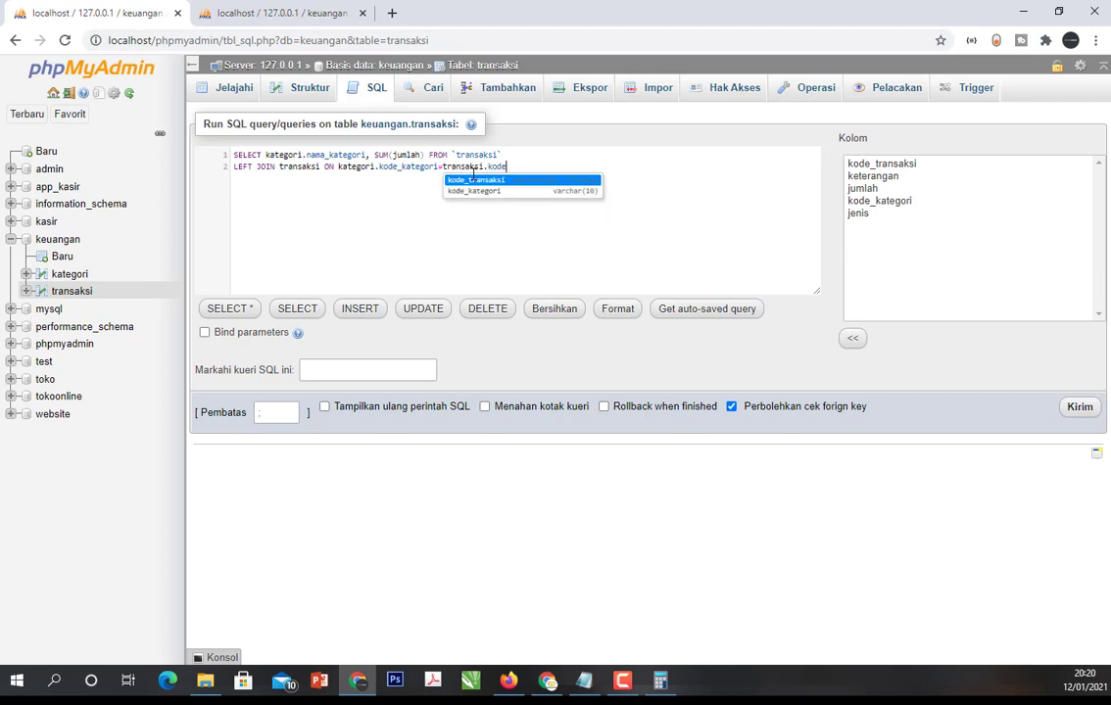
{"action": "key", "text": "Down"}
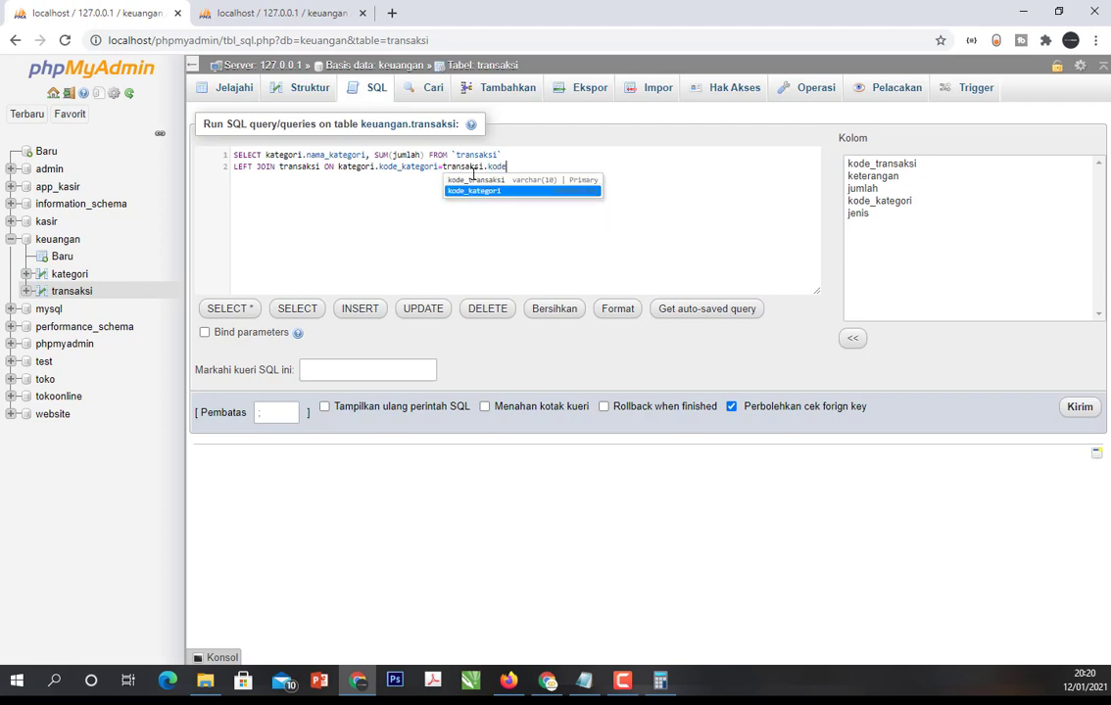
{"action": "key", "text": "Return"}
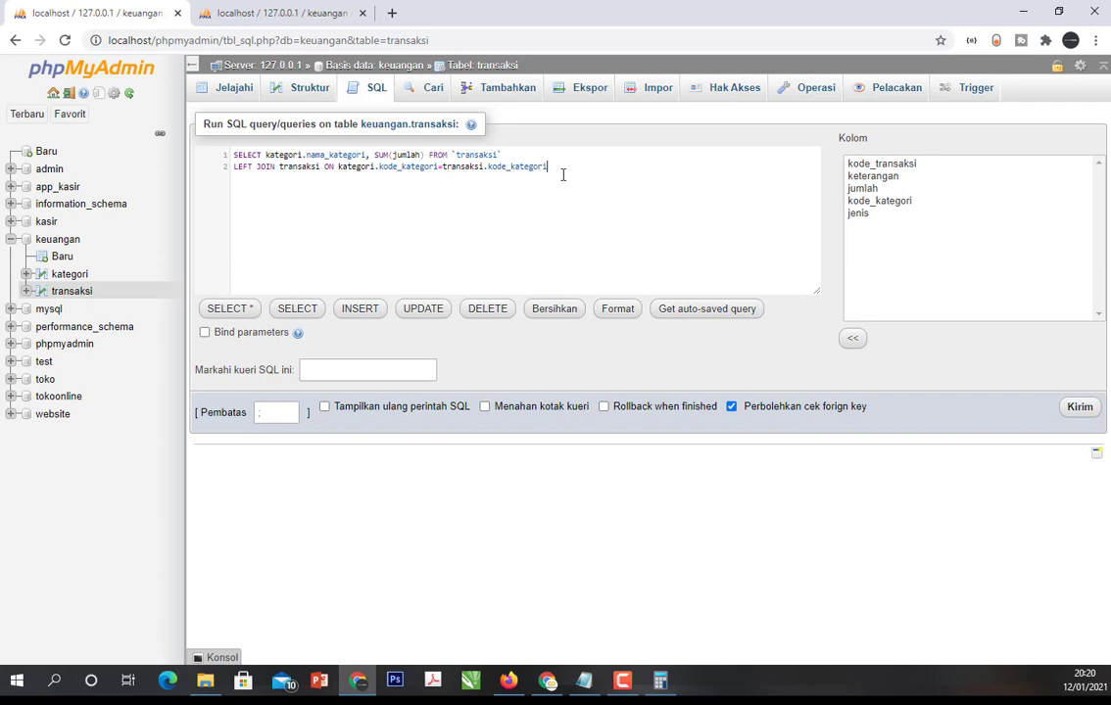
- Add a third line GROUP BY kode_kategori.nama_kategori and run the query
{"action": "key", "text": "Return"}
{"action": "type", "text": "grou"}
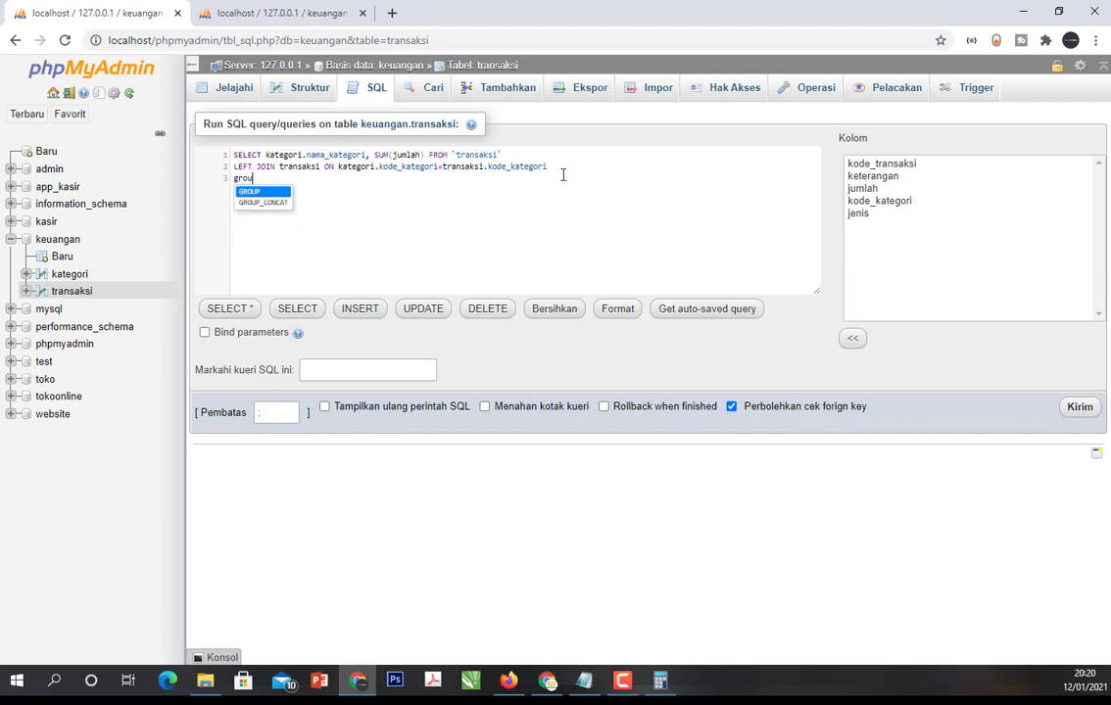
{"action": "key", "text": "Return"}
{"action": "type", "text": "by "}
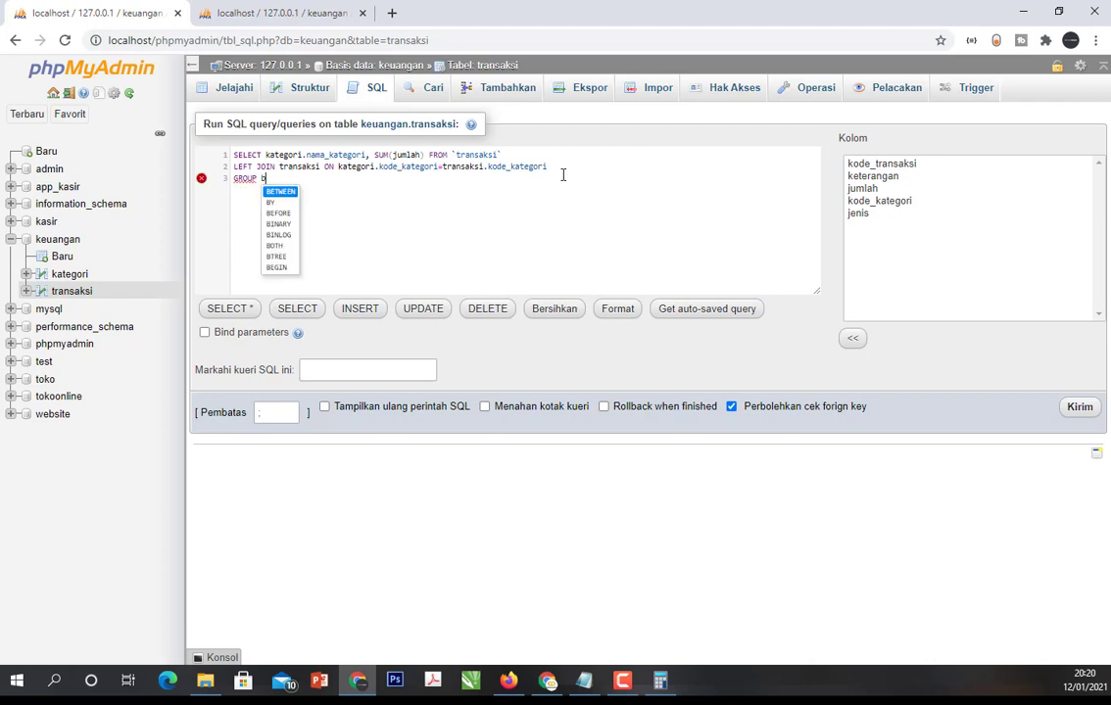
{"action": "type", "text": "kode"}
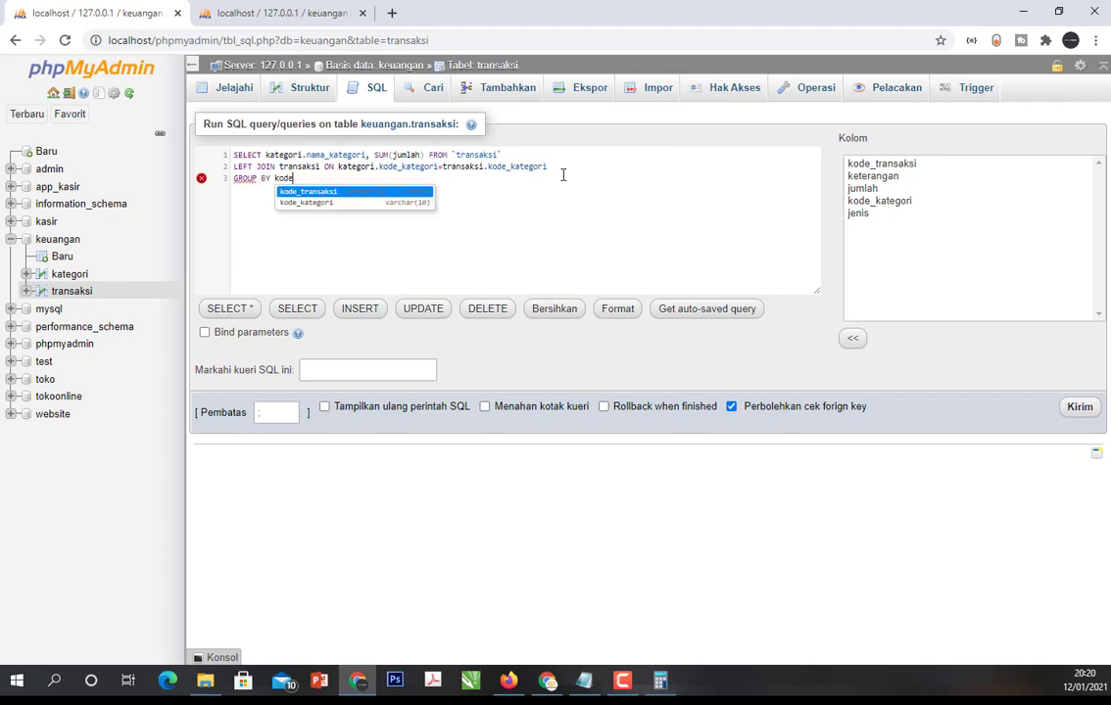
{"action": "key", "text": "Down"}
{"action": "key", "text": "Return"}
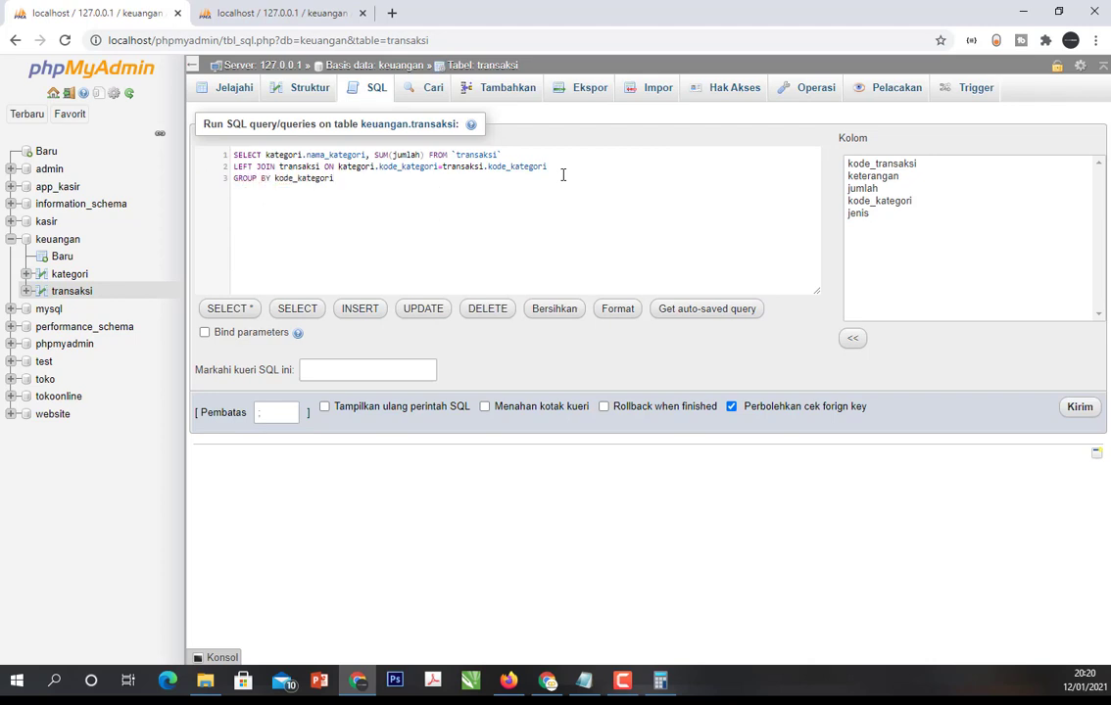
{"action": "type", "text": ".nama_kategori"}
{"action": "left_click", "coordinate": [1078, 406]}
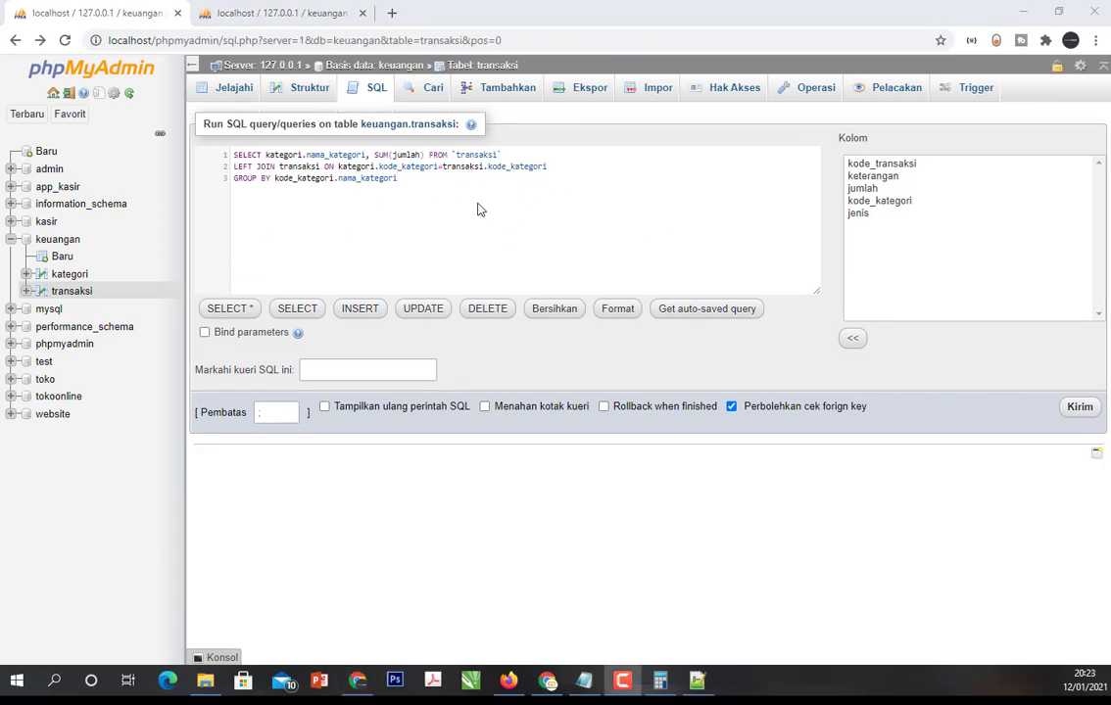
- Replace the joined table name after LEFT JOIN with kategori
{"action": "double_click", "coordinate": [298, 166]}
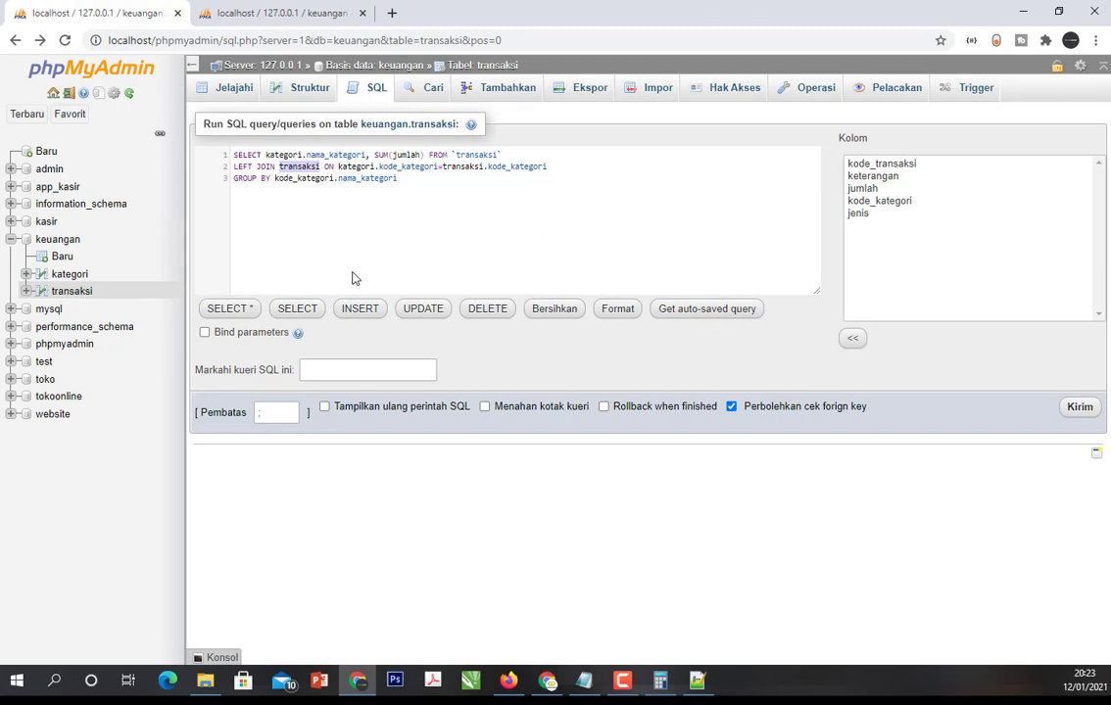
{"action": "key", "text": "BackSpace"}
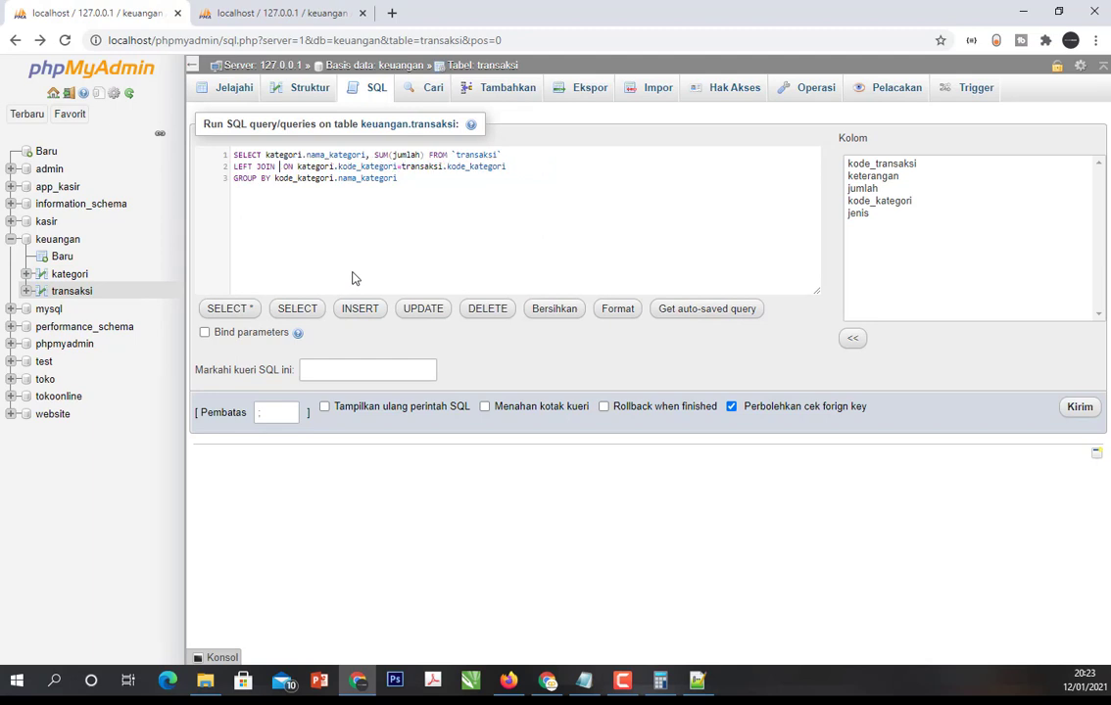
{"action": "type", "text": "kategori"}
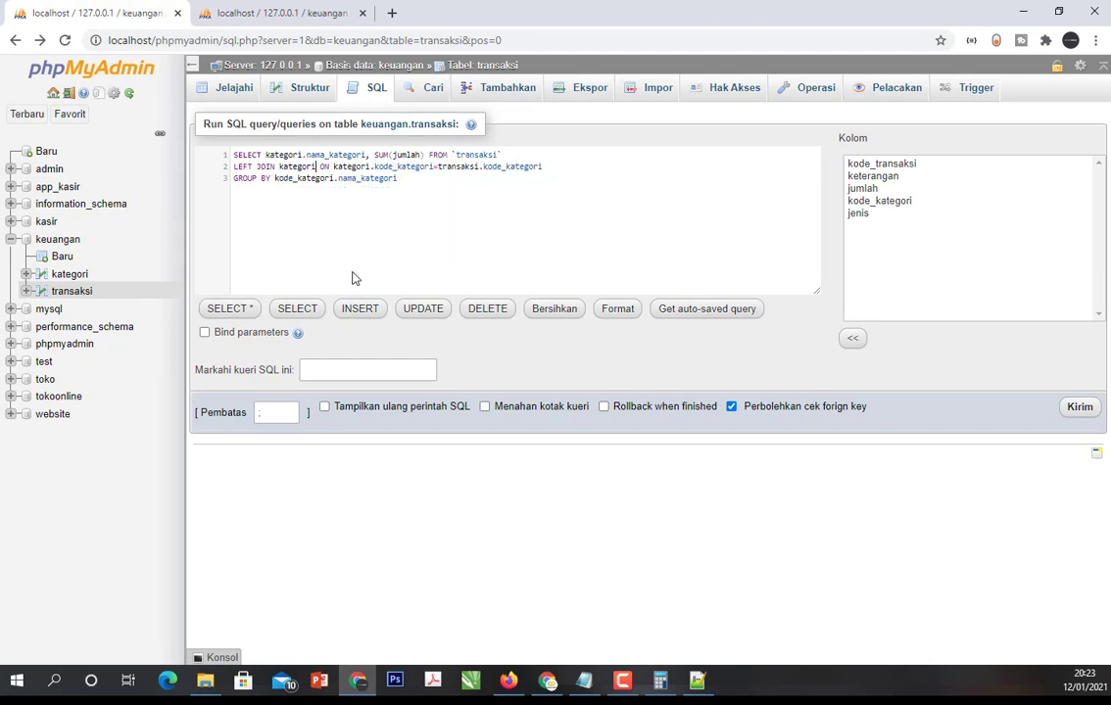
- Swap the table names in the join condition so it reads transaksi.kode_kategori=kategori.kode_kategori
{"action": "key", "text": "Right"}
{"action": "key", "text": "Right"}
{"action": "key", "text": "Right"}
{"action": "key", "text": "Right"}
{"action": "key", "text": "Left"}
{"action": "key", "text": "shift+Right"}
{"action": "key", "text": "shift+Right"}
{"action": "key", "text": "shift+Right"}
{"action": "key", "text": "shift+Right"}
{"action": "key", "text": "shift+Right"}
{"action": "key", "text": "shift+Right"}
{"action": "key", "text": "shift+Right"}
{"action": "key", "text": "shift+Right"}
{"action": "type", "text": "transaksi"}
{"action": "key", "text": "Right"}
{"action": "key", "text": "Right"}
{"action": "key", "text": "Right"}
{"action": "key", "text": "Right"}
{"action": "key", "text": "Right"}
{"action": "key", "text": "Right"}
{"action": "key", "text": "Right"}
{"action": "key", "text": "Right"}
{"action": "key", "text": "Right"}
{"action": "key", "text": "Right"}
{"action": "key", "text": "Right"}
{"action": "key", "text": "Right"}
{"action": "key", "text": "Right"}
{"action": "key", "text": "Right"}
{"action": "key", "text": "Right"}
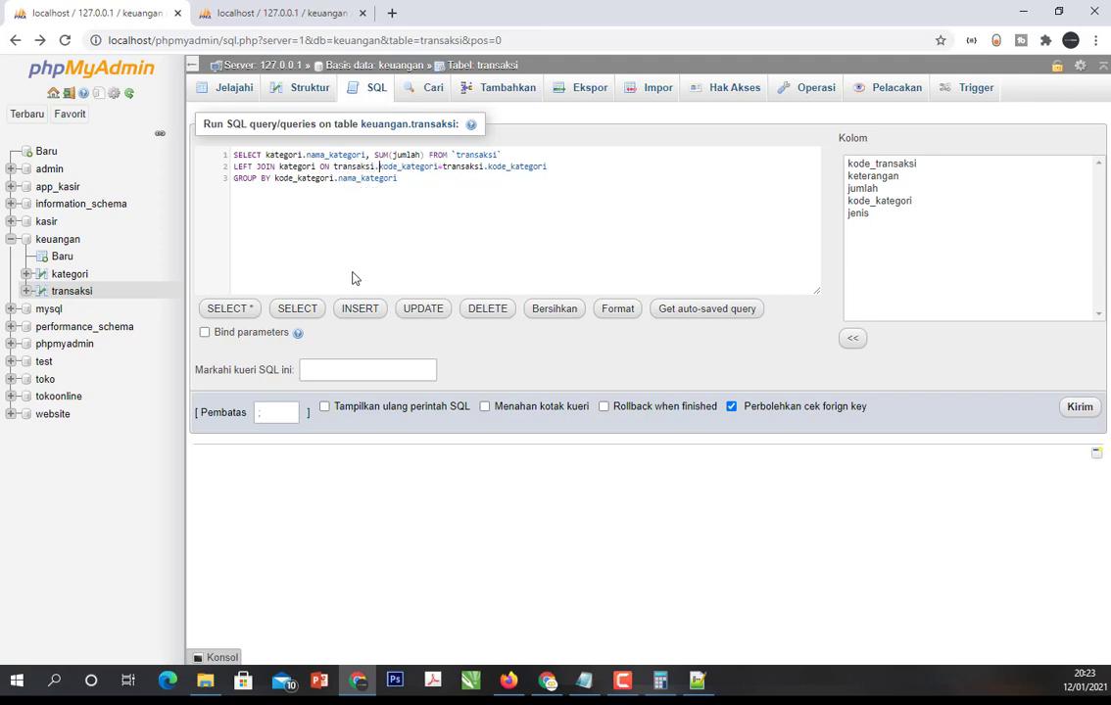
{"action": "key", "text": "shift+Right"}
{"action": "key", "text": "shift+Right"}
{"action": "key", "text": "shift+Right"}
{"action": "key", "text": "shift+Right"}
{"action": "key", "text": "shift+Right"}
{"action": "key", "text": "shift+Right"}
{"action": "key", "text": "shift+Right"}
{"action": "key", "text": "shift+Right"}
{"action": "key", "text": "shift+Right"}
{"action": "type", "text": "kategori"}
- Correct the grouping to GROUP BY kategori.nama_kategori and run the query
{"action": "left_click_drag", "start_coordinate": [294, 179], "coordinate": [274, 179]}
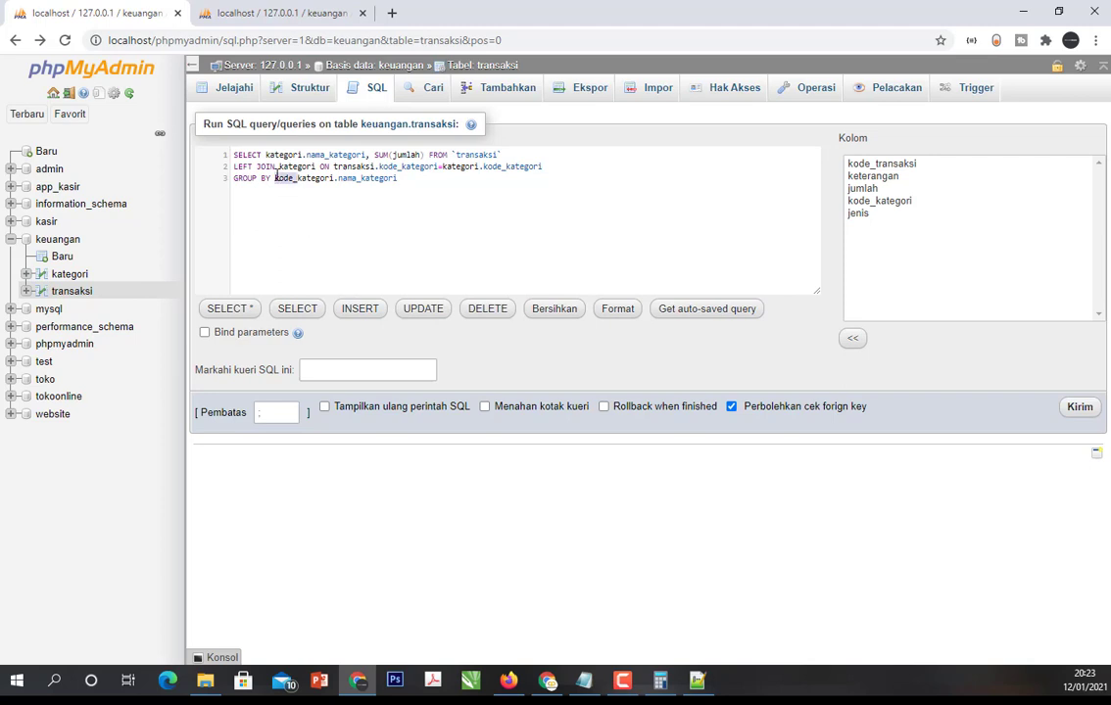
{"action": "key", "text": "BackSpace"}
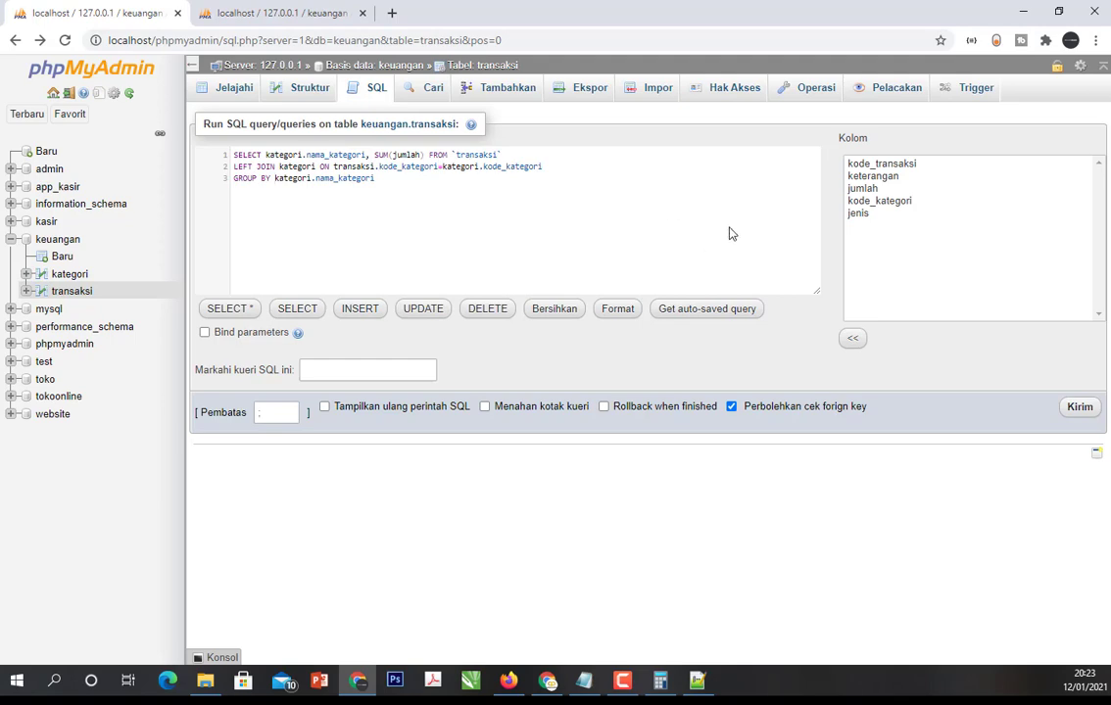
{"action": "left_click", "coordinate": [1080, 408]}
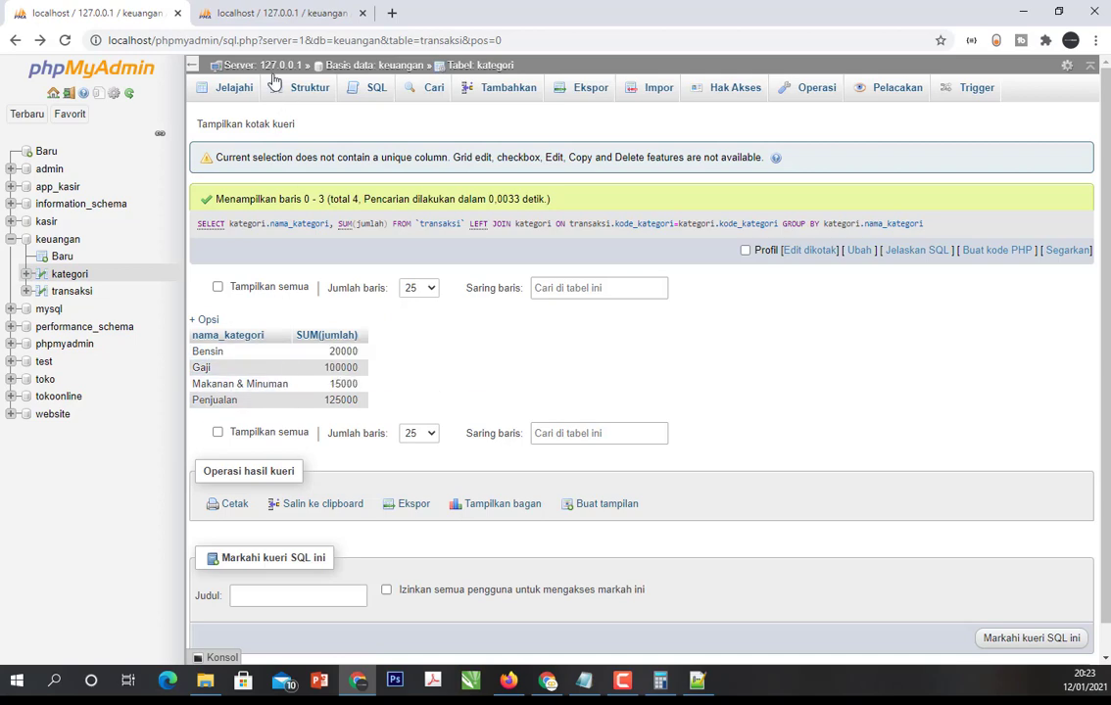
- Compare the summed jumlah per nama_kategori in the query result with the rows of the transaksi table
{"action": "left_click", "coordinate": [260, 13]}
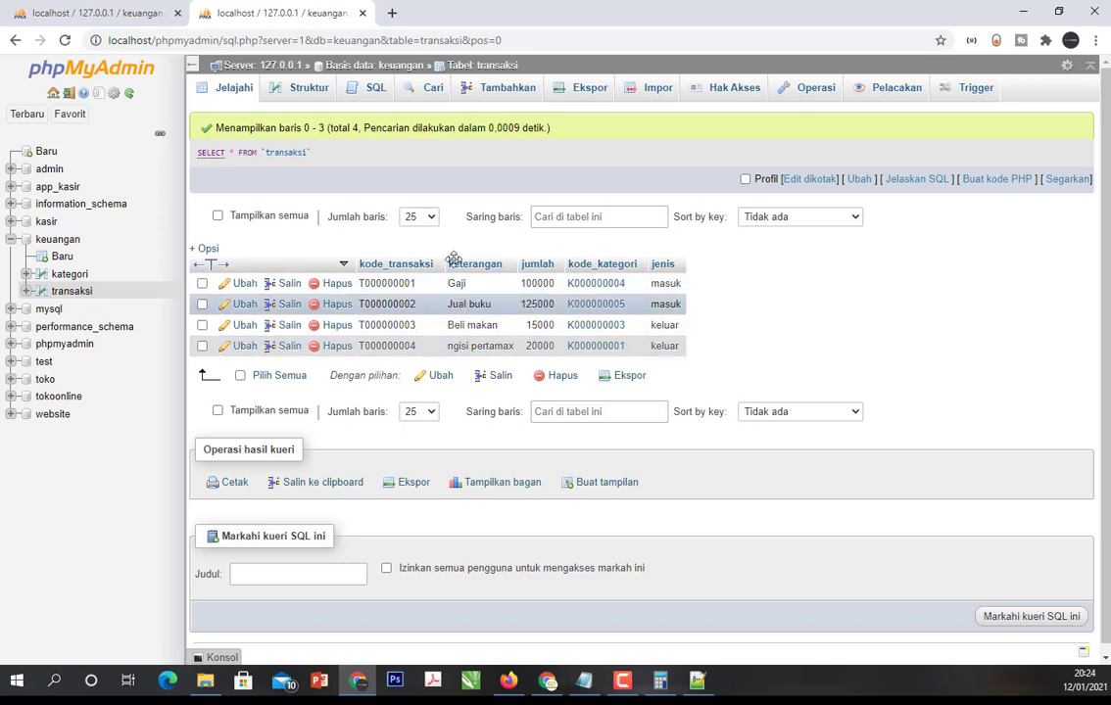
{"action": "left_click", "coordinate": [126, 19]}
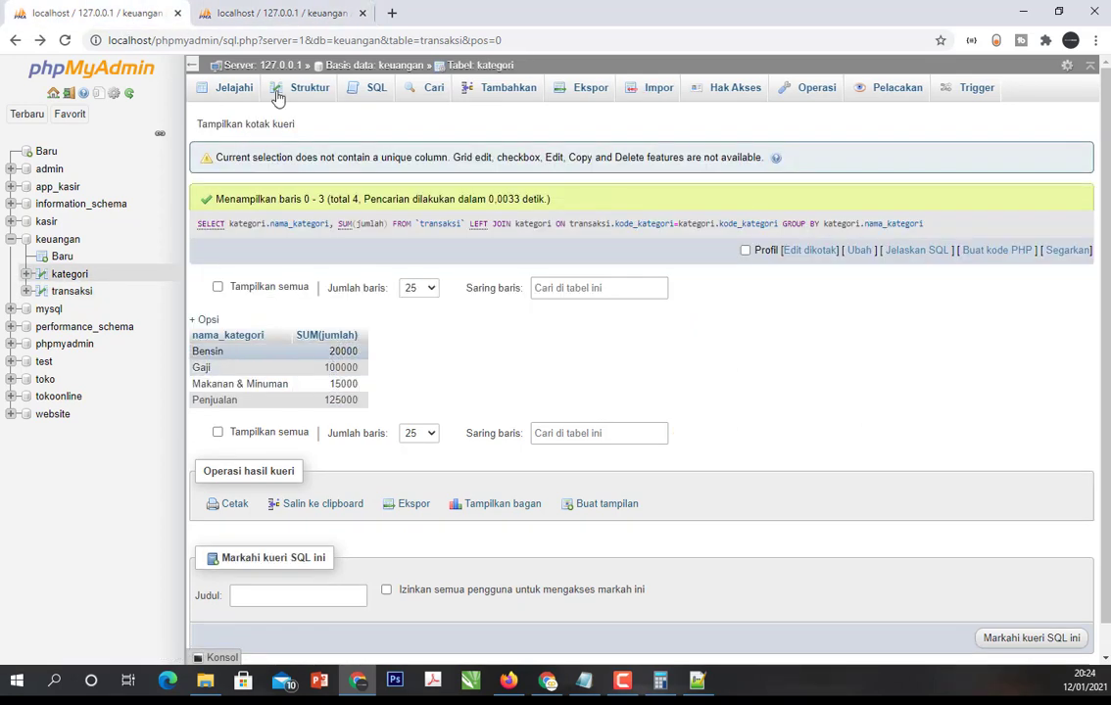
{"action": "left_click", "coordinate": [313, 14]}
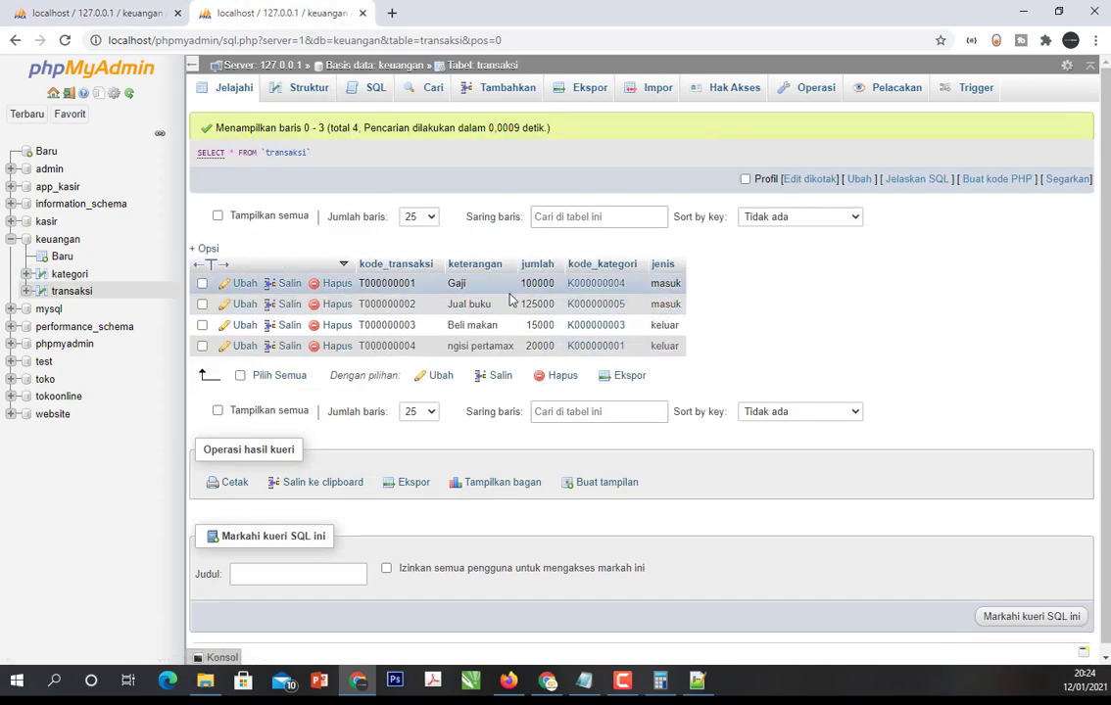
{"action": "left_click", "coordinate": [113, 17]}
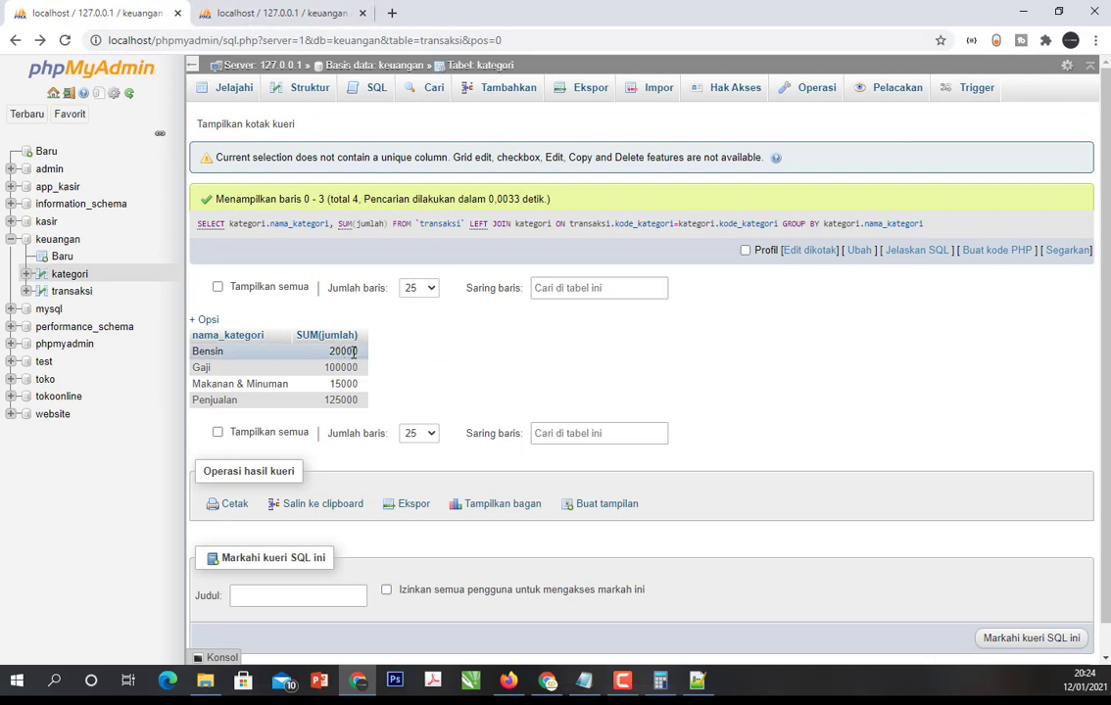
{"action": "left_click", "coordinate": [224, 21]}
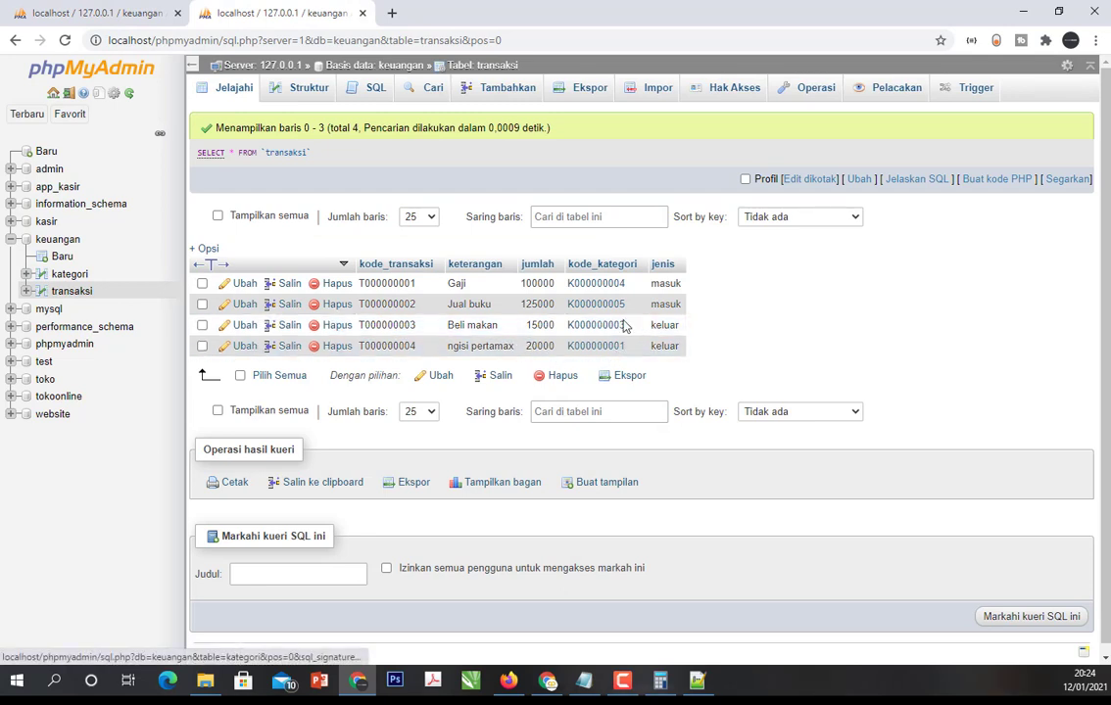
{"action": "left_click", "coordinate": [44, 10]}
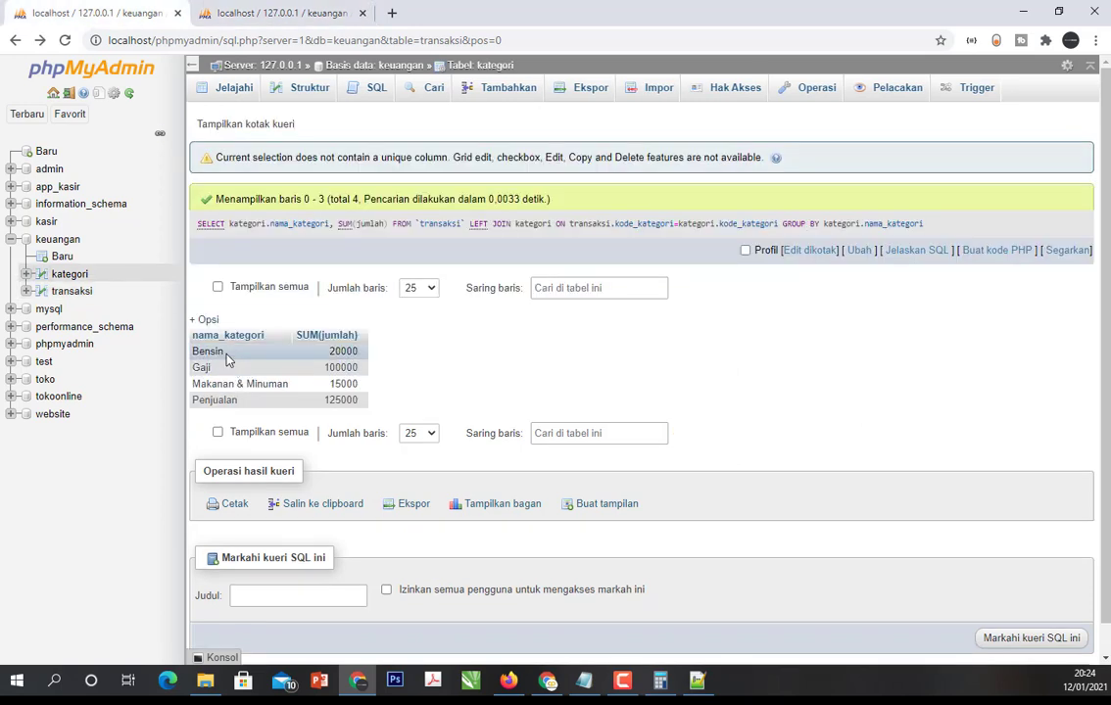